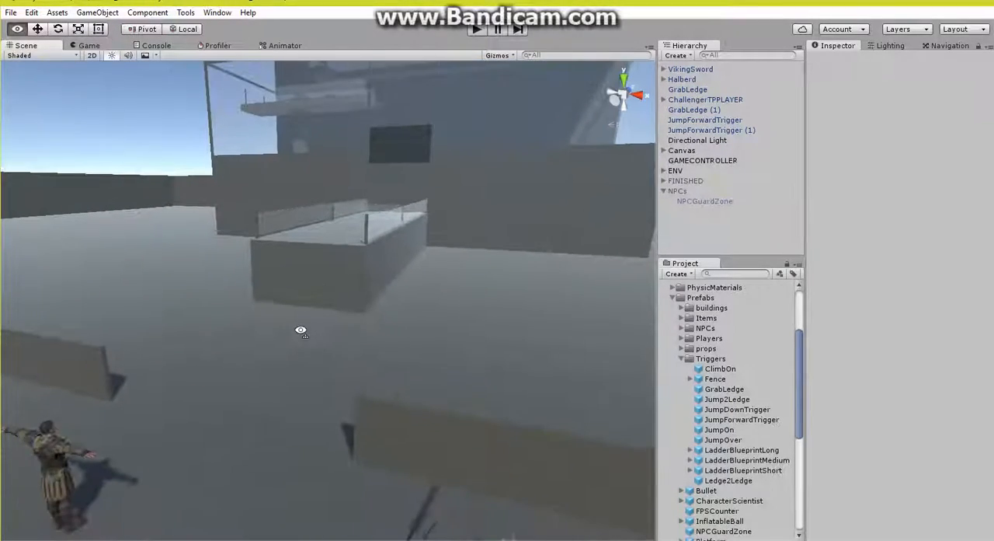
Step: Activate the NPCs group and show the Box Collider settings of its NPCGuardZone
left_click(679, 191)
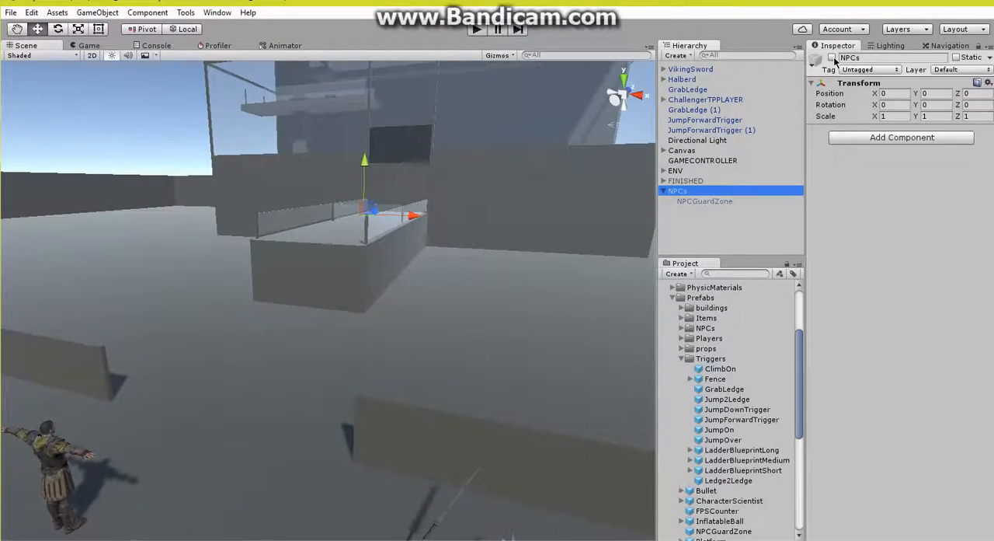
left_click(832, 58)
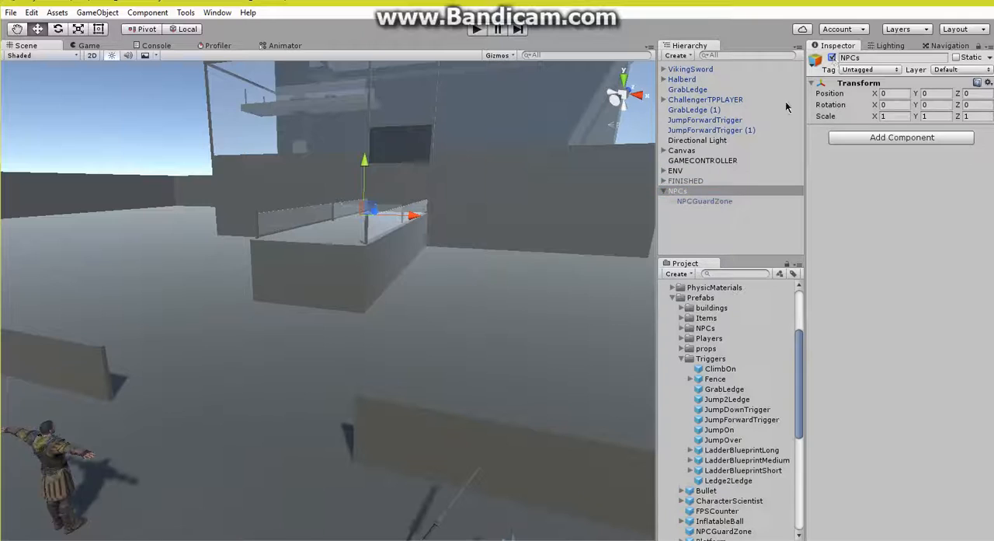
left_click(710, 201)
right_click_drag(447, 285, 334, 258)
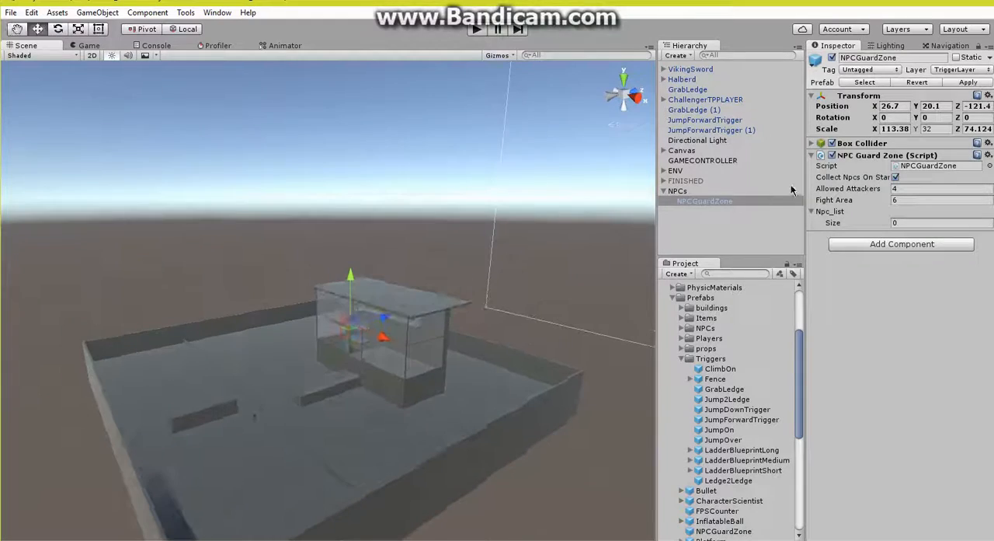
left_click(863, 143)
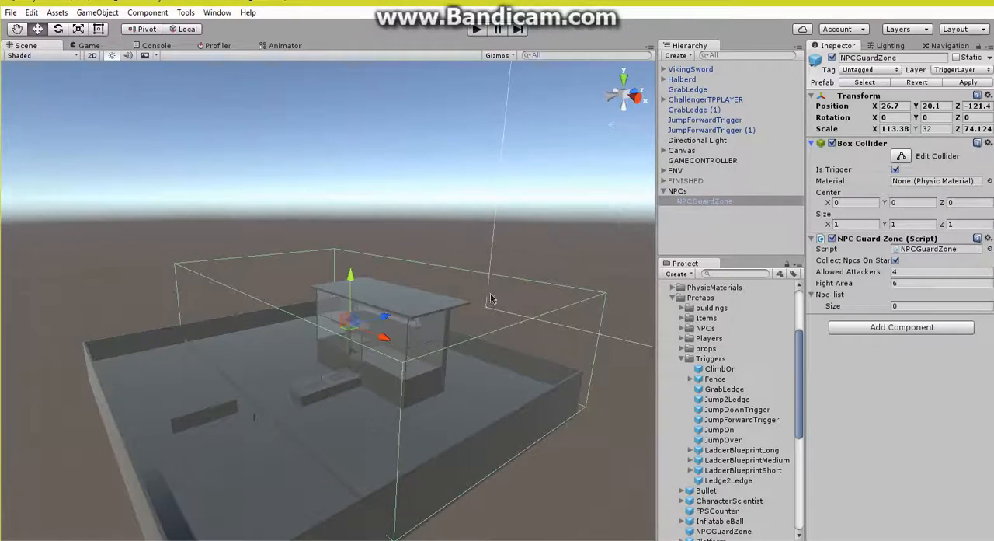
right_click_drag(435, 334, 544, 310)
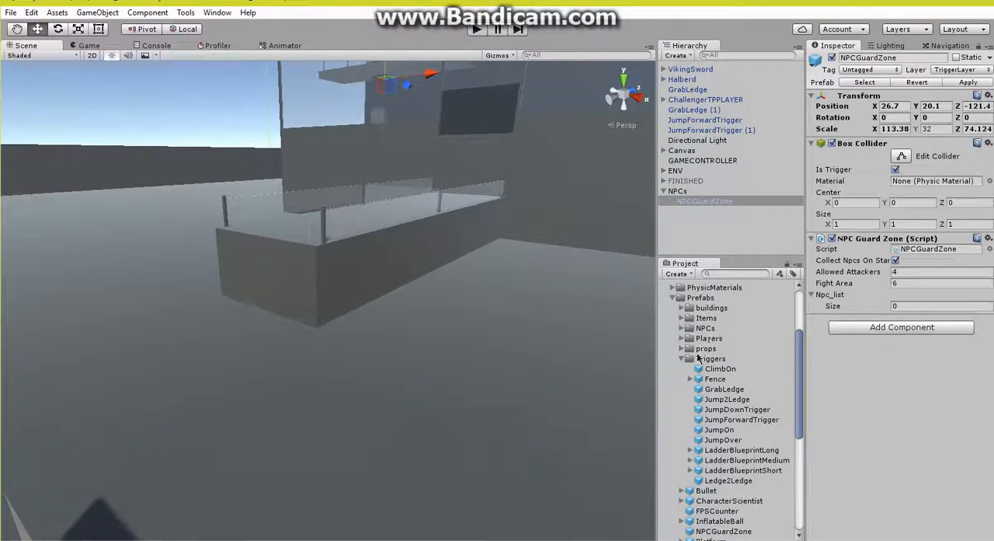
Step: Place the CharacterScientist prefab on the ground in front of the railed platform and parent it to NPCs
left_click(680, 358)
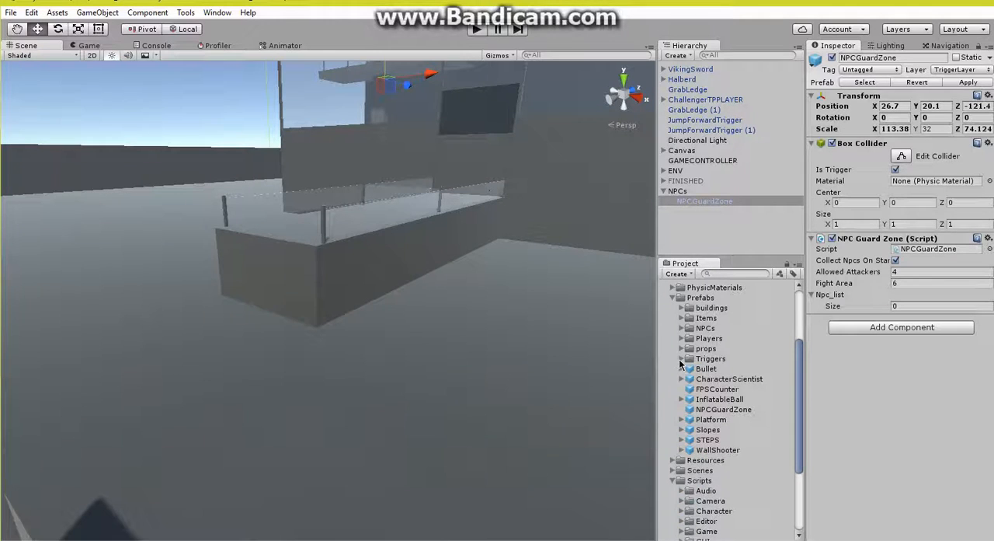
left_click_drag(730, 382, 371, 386)
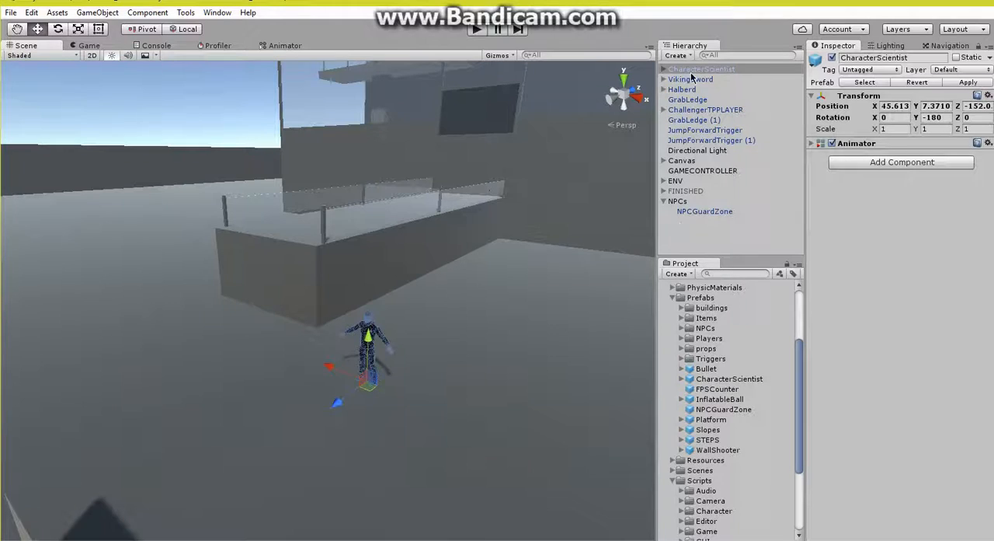
left_click_drag(694, 72, 697, 219)
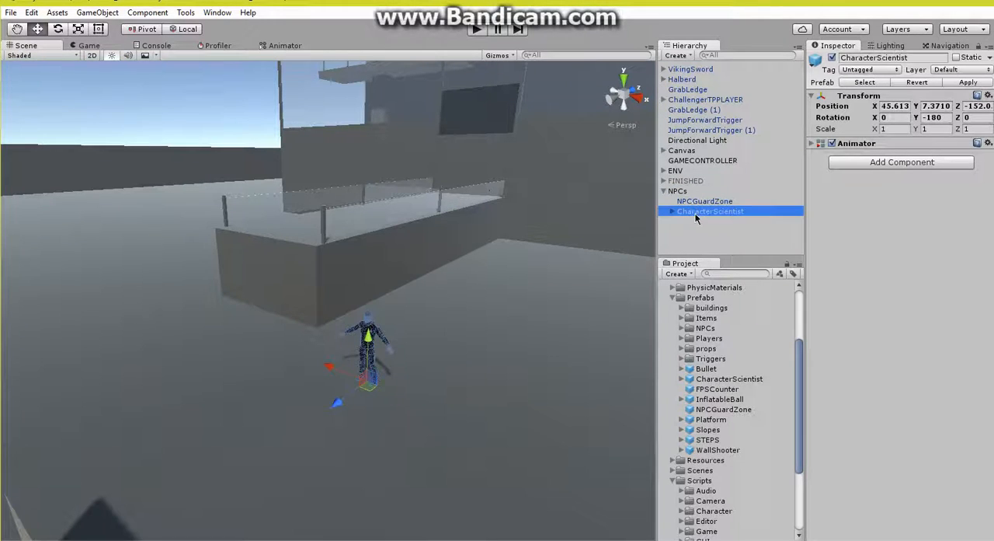
Step: Examine the Animator component of the placed CharacterScientist and look at the model up close
left_click(859, 146)
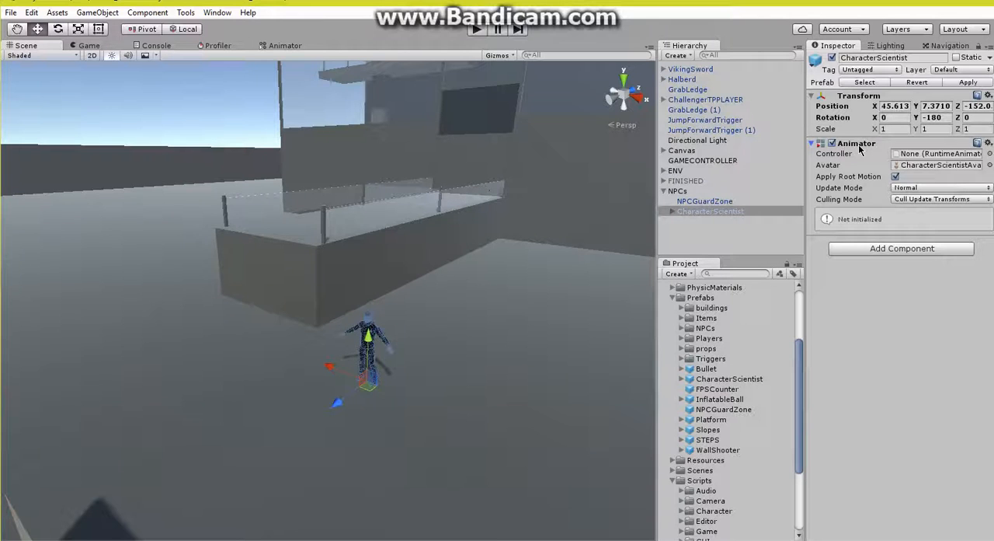
left_click(859, 148)
right_click_drag(425, 277, 453, 276)
key("w")
left_click(696, 242)
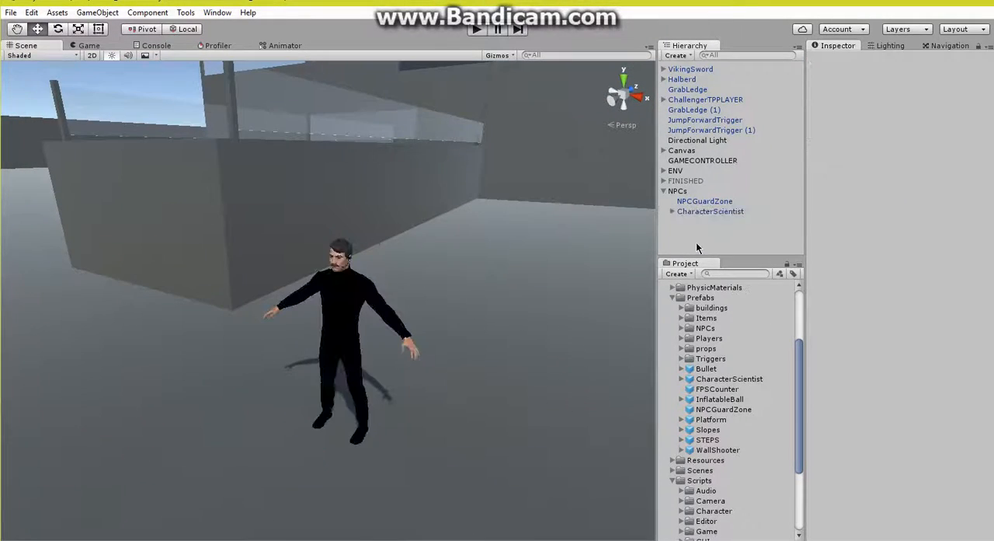
Step: Start a new NPC in the Third Person NPC Creator, with CharacterScientist as its character and NPC1 as its name
left_click(186, 12)
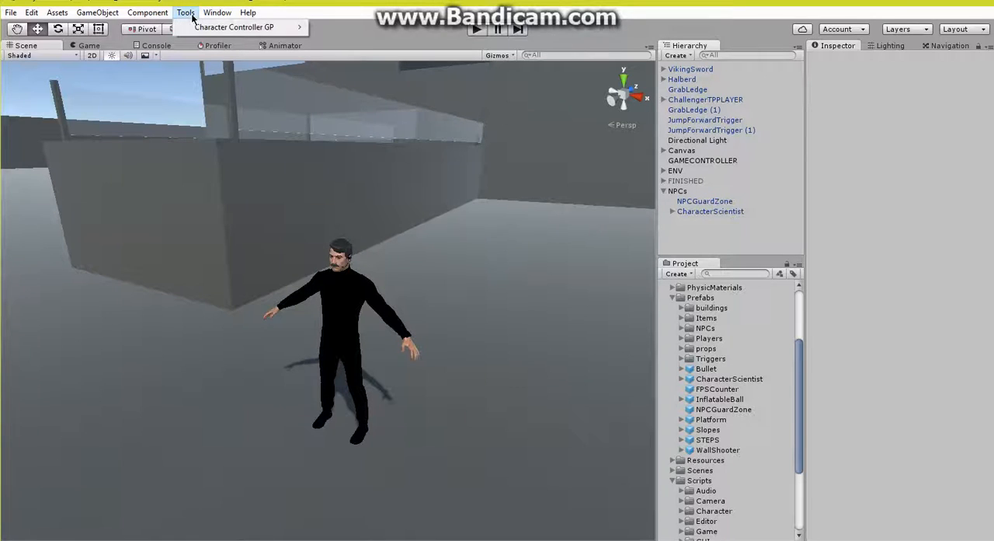
mouse_move(272, 27)
mouse_move(365, 30)
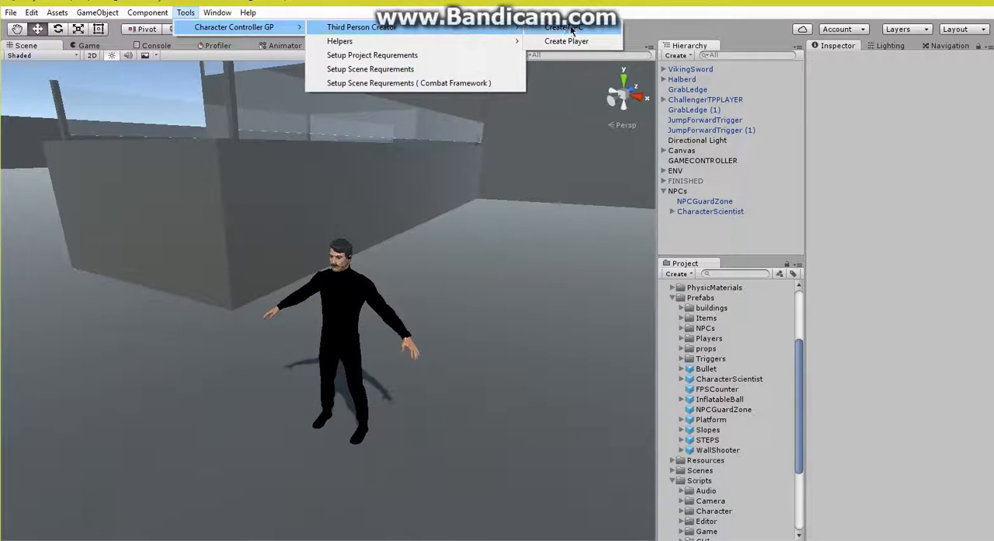
left_click(570, 27)
left_click_drag(707, 213, 220, 129)
left_click(225, 117)
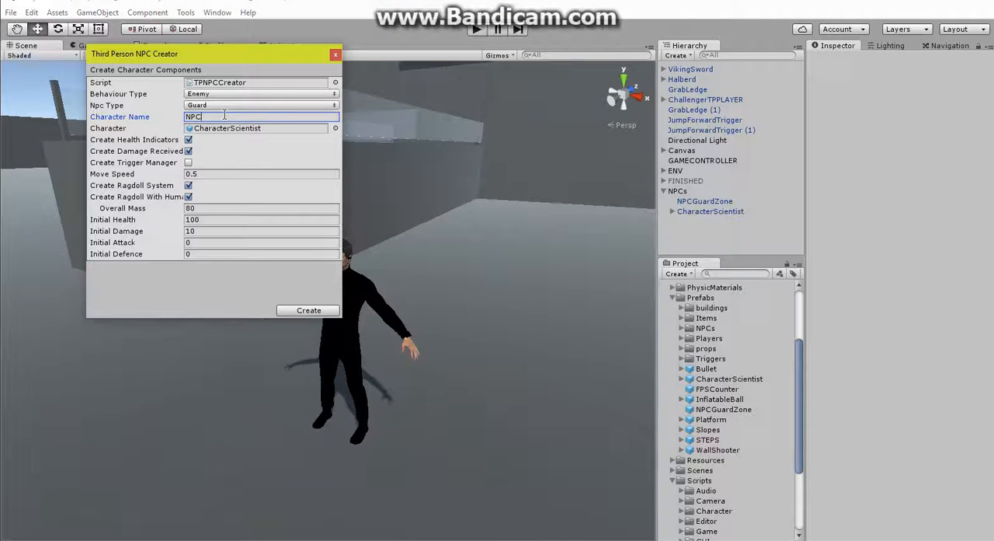
type("NPC1")
Step: Keep behaviour Enemy and NPC type Guard, disable the ragdoll system, and create the NPC
left_click(252, 94)
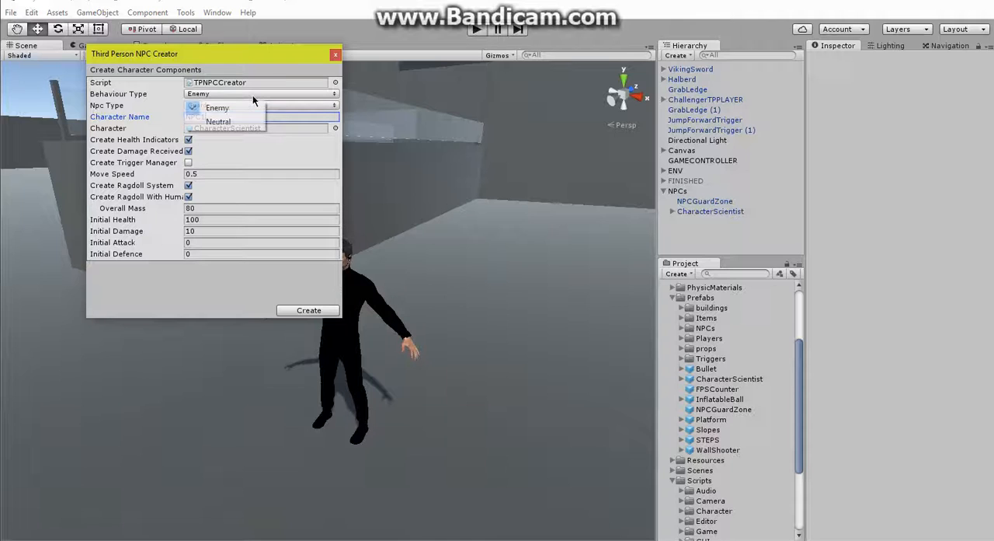
left_click(244, 107)
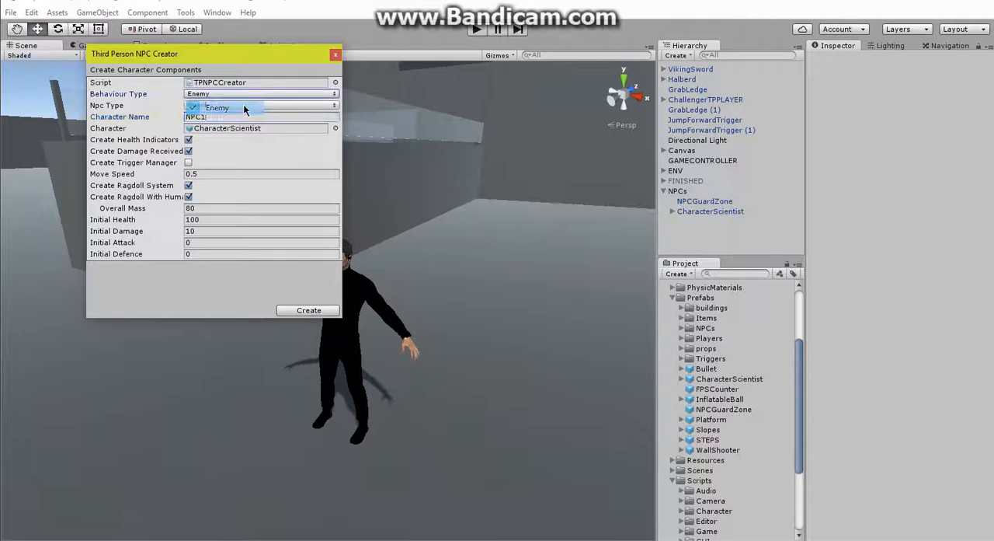
left_click(264, 105)
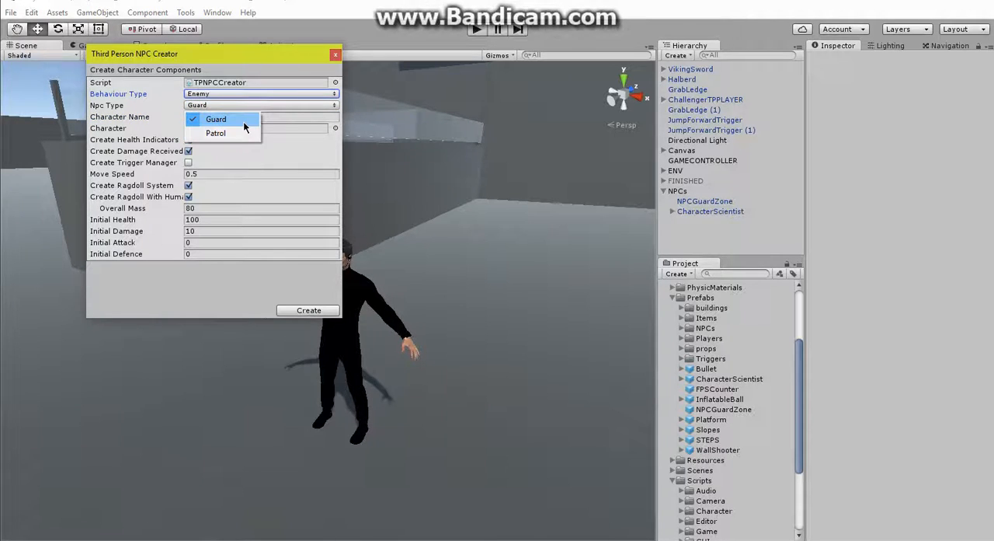
left_click(246, 120)
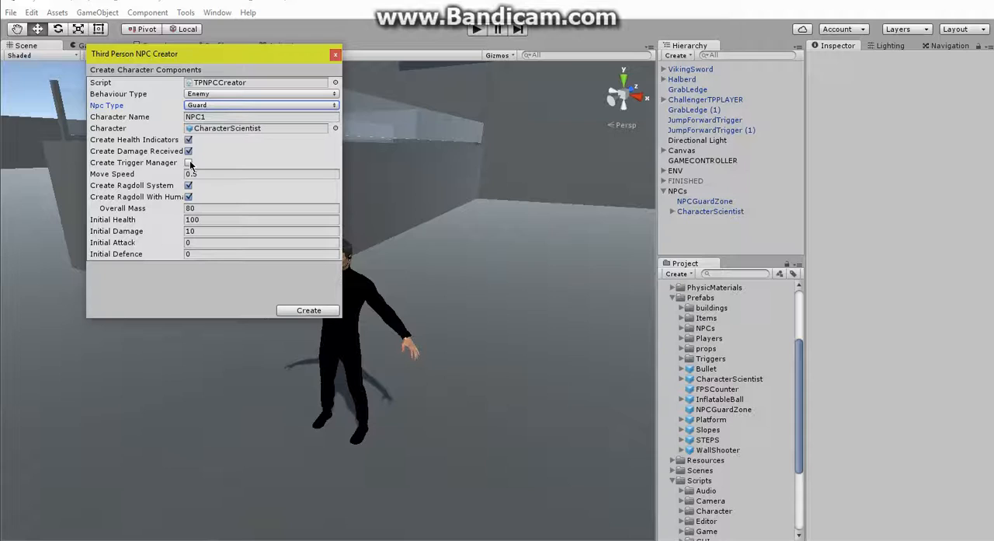
left_click(188, 186)
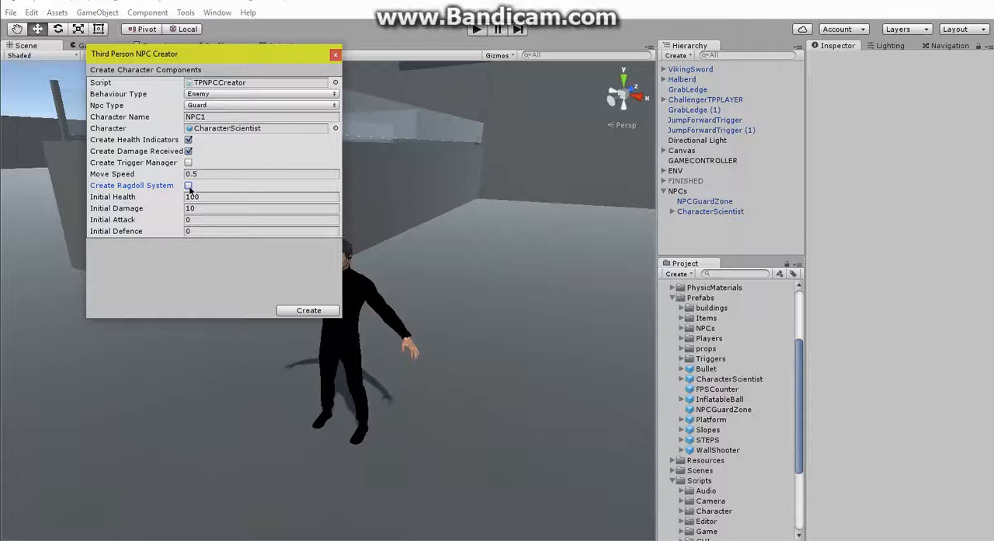
left_click(299, 309)
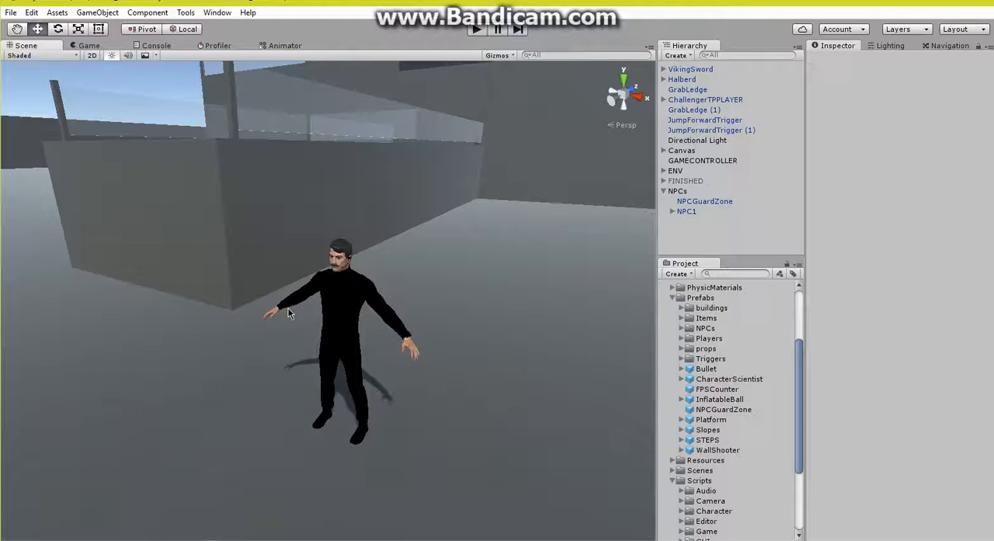
Step: Play-test the scene by picking up the halberd and attacking NPC1 until it dies, and stop the game
right_click_drag(288, 308, 438, 264)
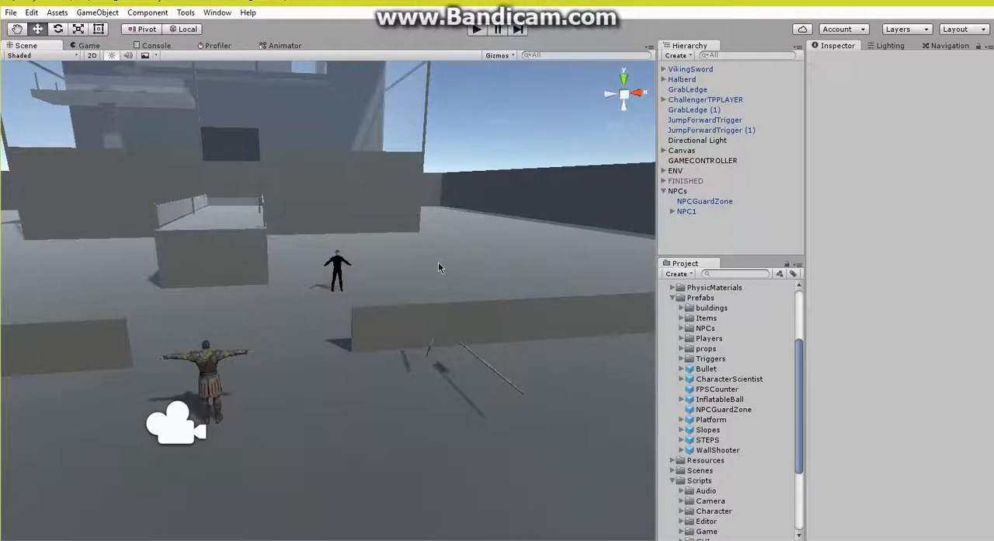
left_click(474, 27)
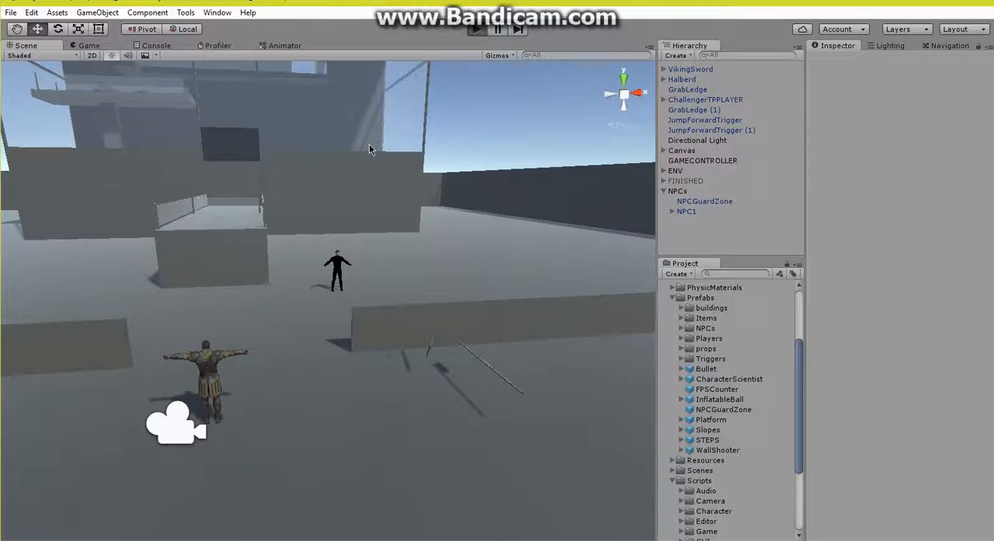
key("w")
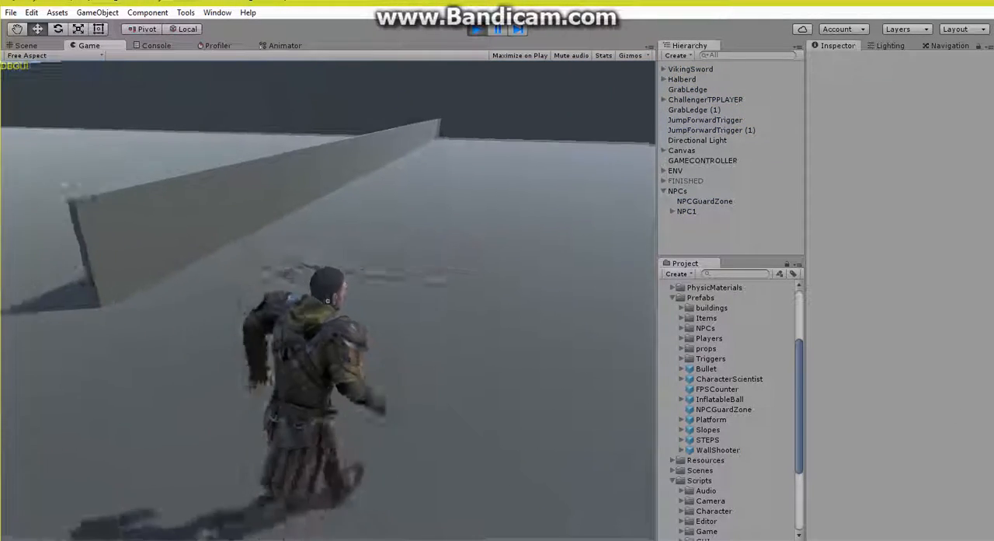
key("e")
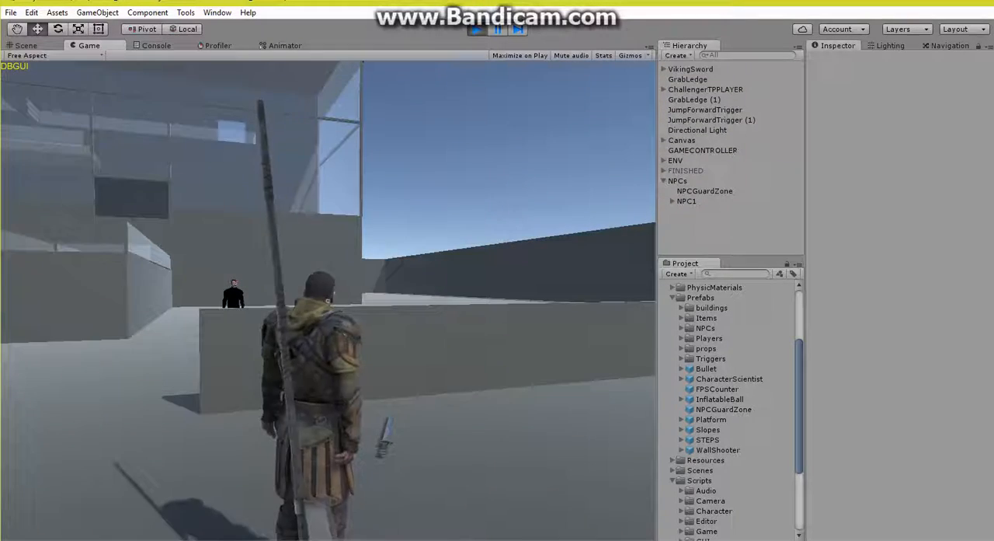
left_click(327, 301)
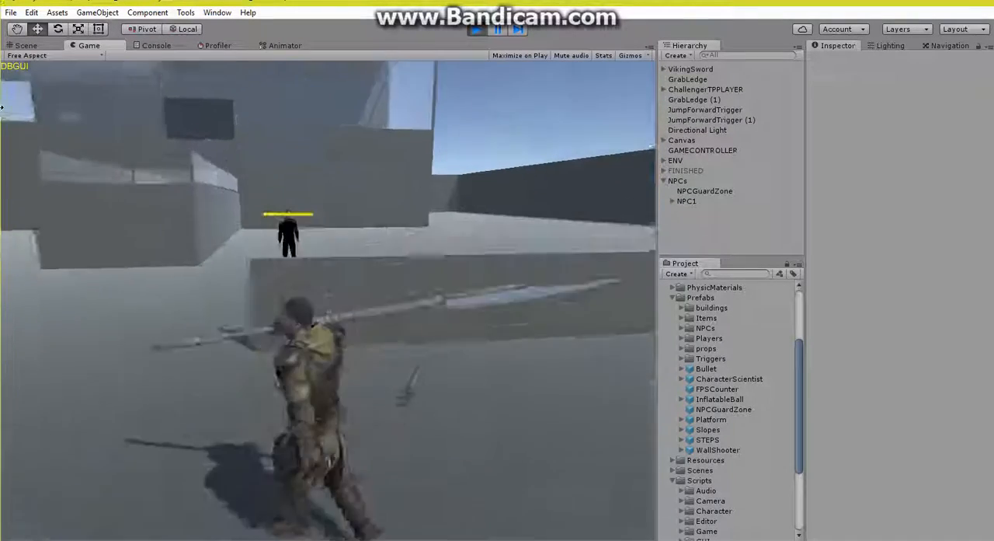
key("w")
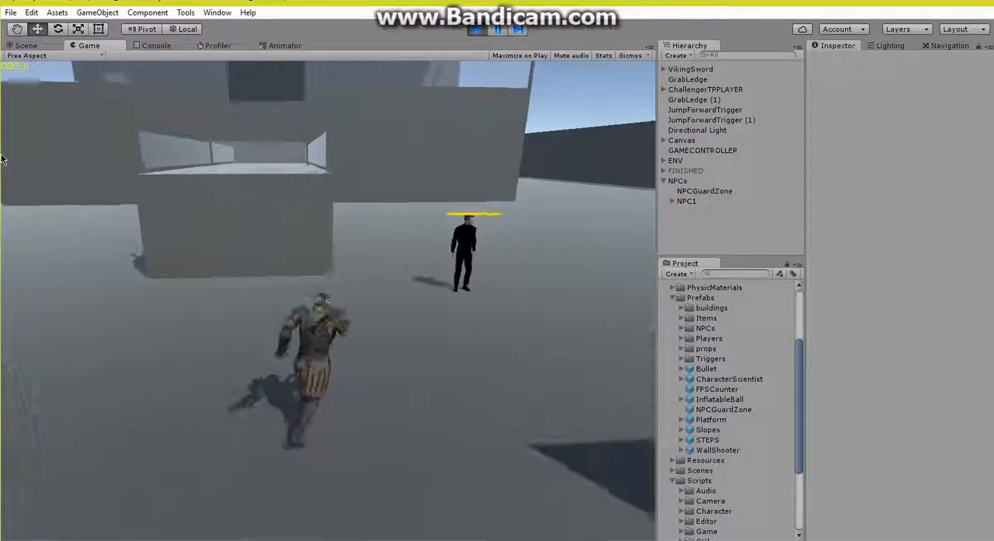
left_click(2, 159)
left_click(131, 200)
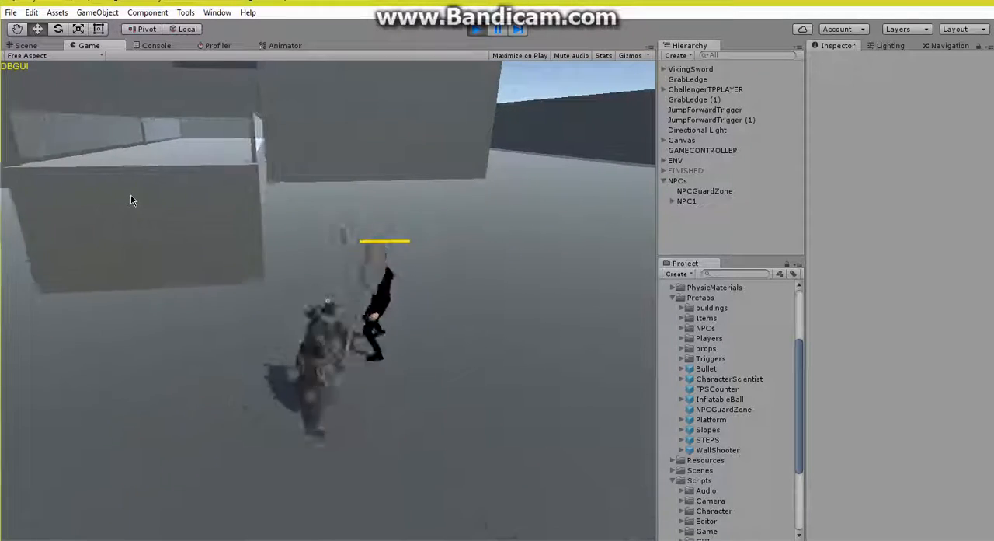
left_click(131, 199)
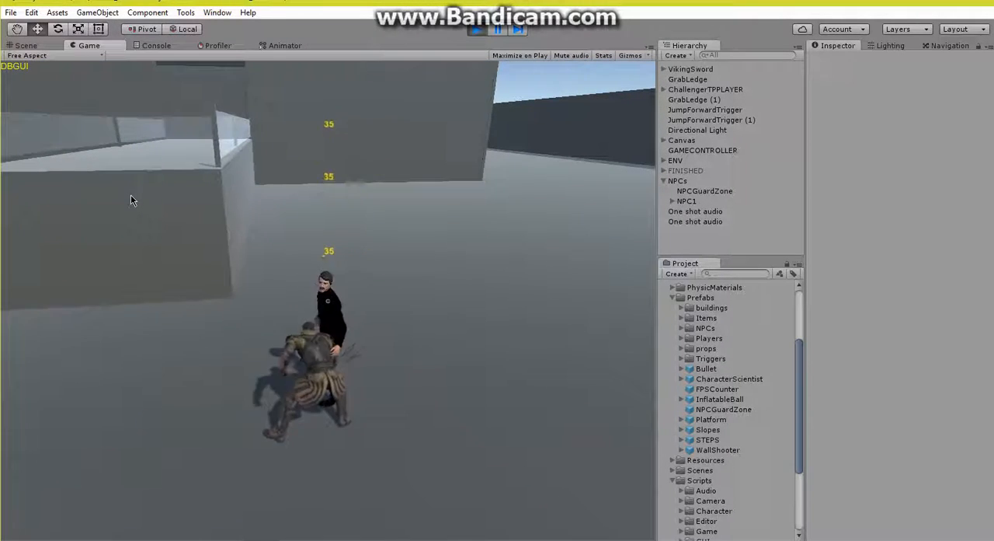
left_click(130, 195)
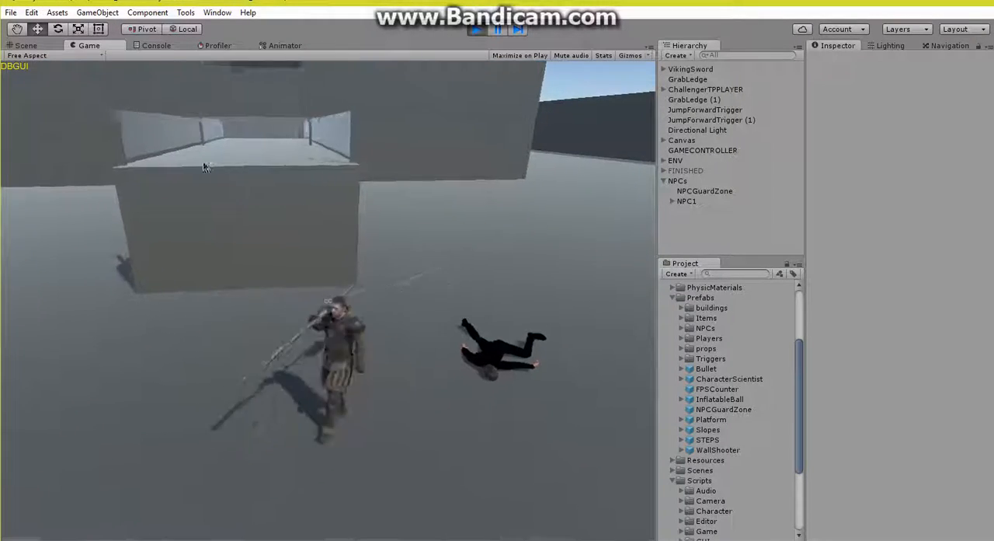
left_click(477, 29)
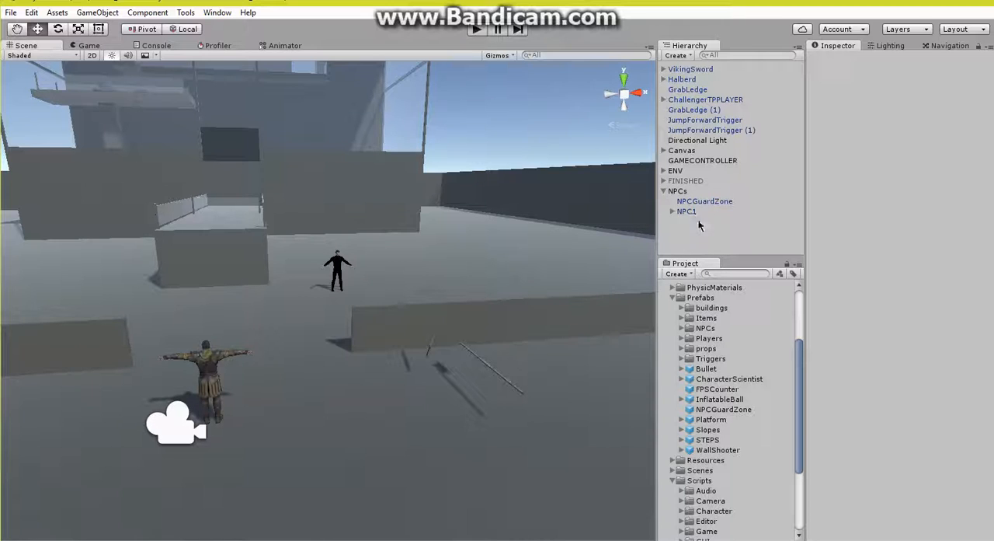
Step: Replace NPC1 with a fresh CharacterScientist prefab instance placed on the ground near the railed platform
right_click(696, 211)
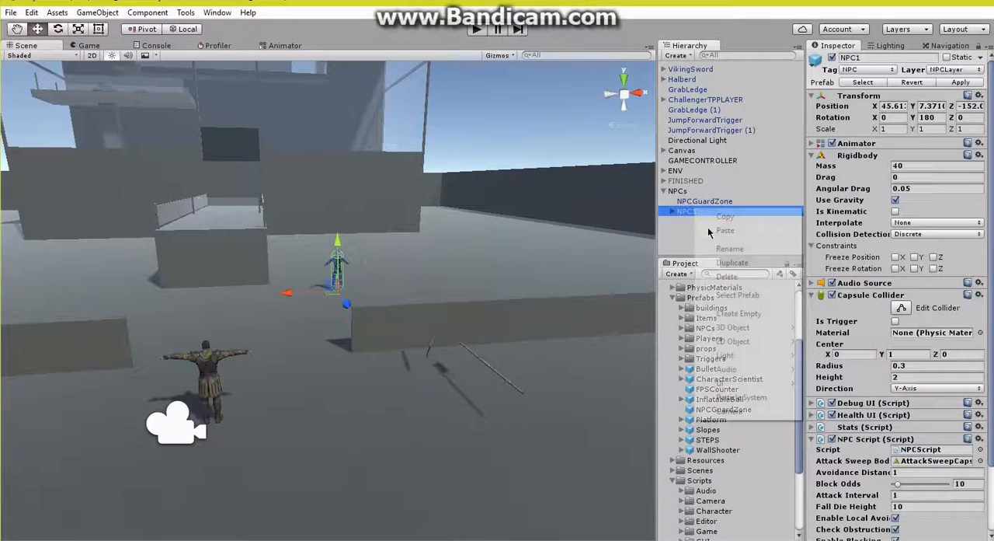
left_click(722, 275)
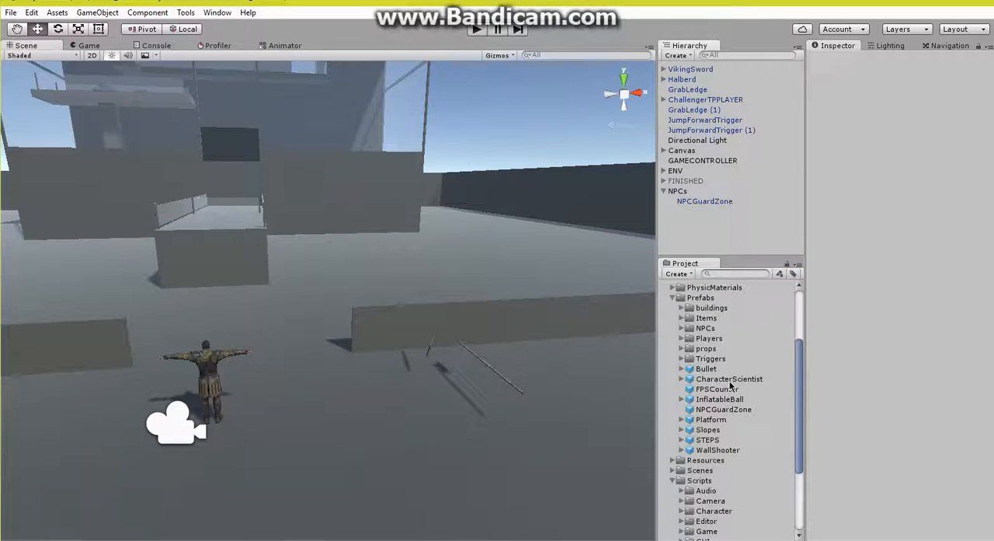
left_click_drag(730, 380, 307, 309)
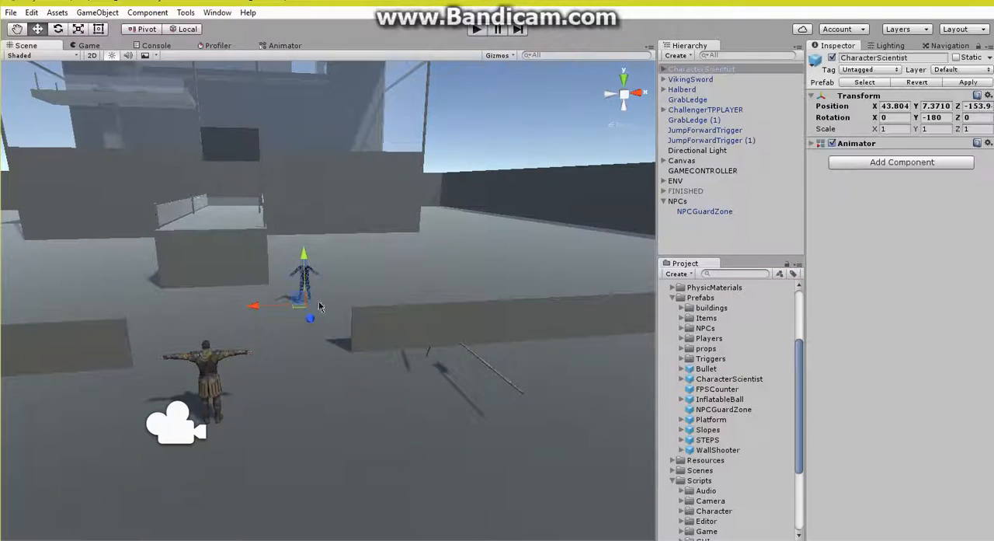
Step: Set up the new CharacterScientist instance in the Third Person NPC Creator under the character name NPC1
left_click(185, 12)
mouse_move(234, 27)
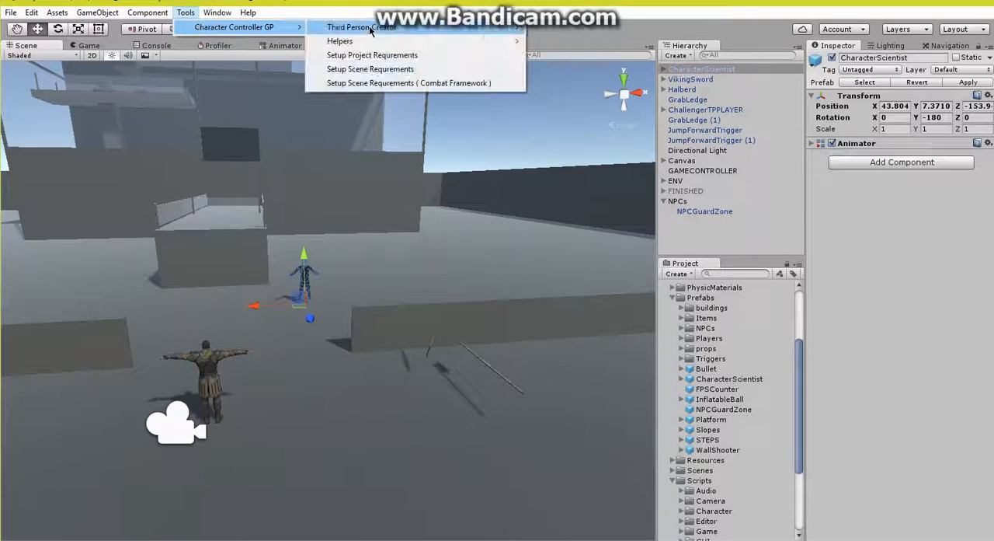
mouse_move(466, 27)
left_click(550, 28)
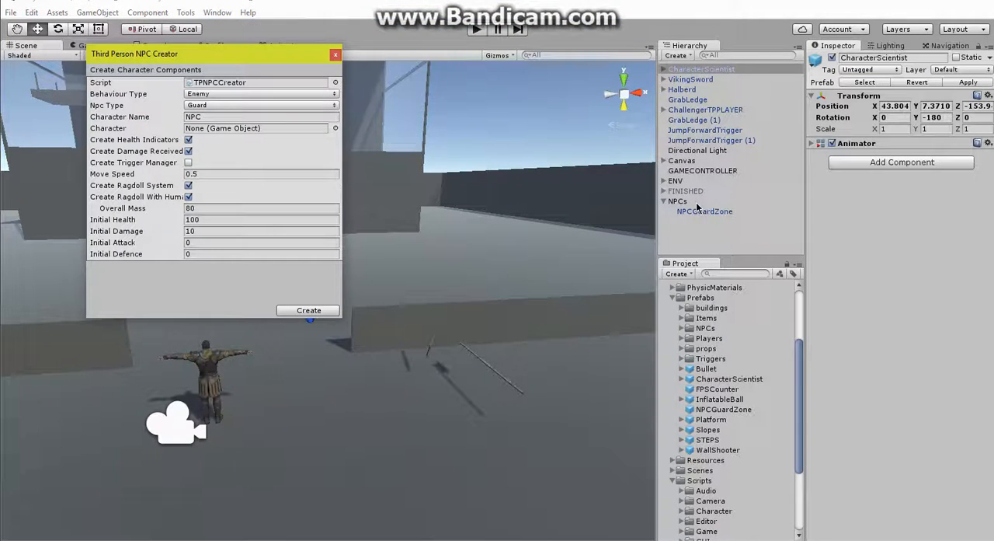
left_click_drag(691, 75, 214, 126)
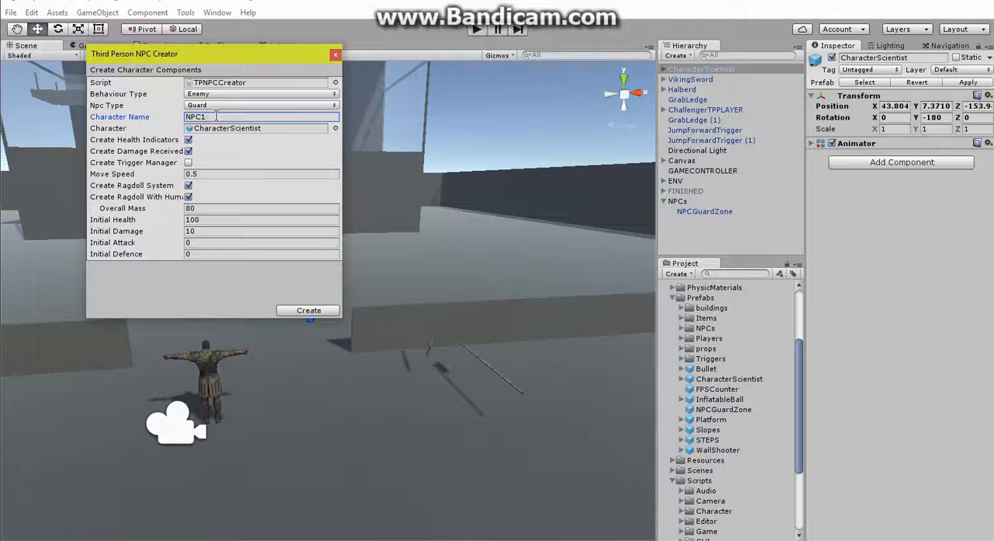
Step: Set the behaviour type to Neutral, create NPC1 with the ragdoll system enabled, and place it under the NPCs object
left_click(239, 96)
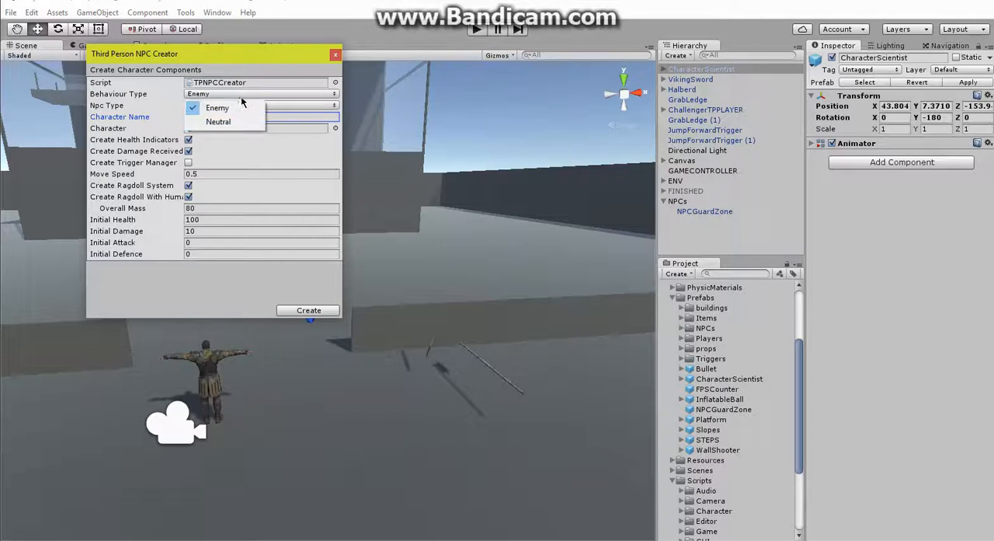
left_click(243, 122)
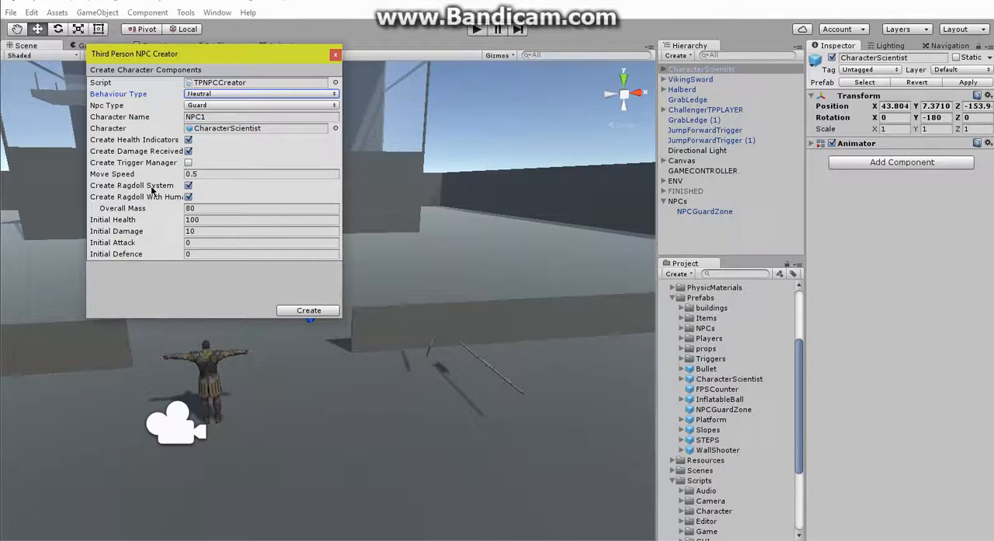
left_click(304, 311)
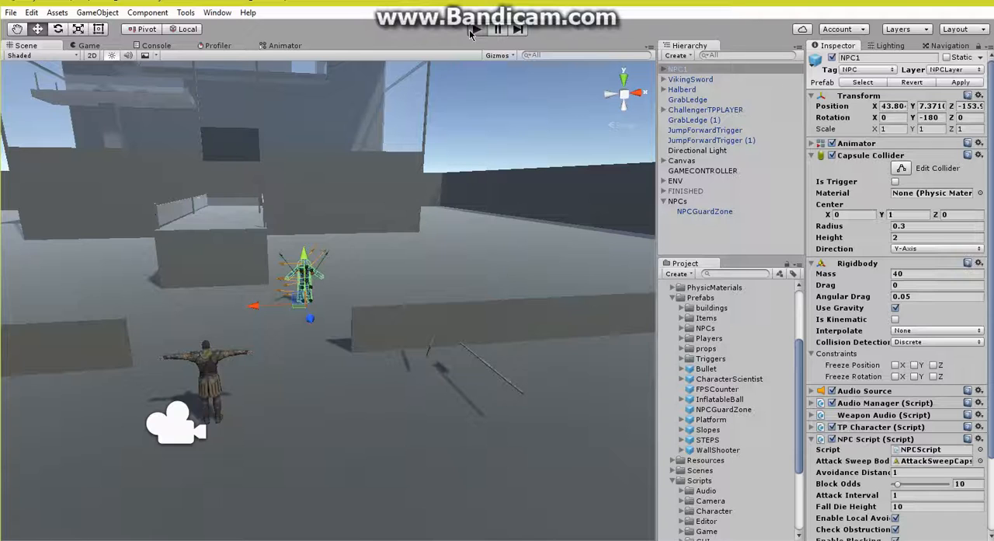
left_click_drag(685, 72, 678, 200)
Step: Play-test the neutral guard by picking up the halberd, attacking NPC1 until it dies, walking around the body, and stopping the game
left_click(476, 28)
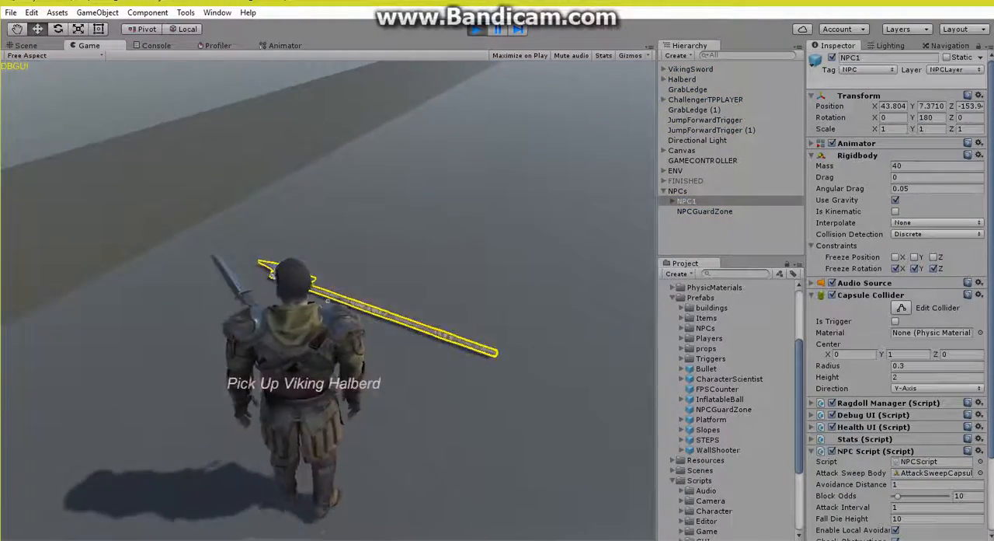
key("e")
key("w")
key("w")
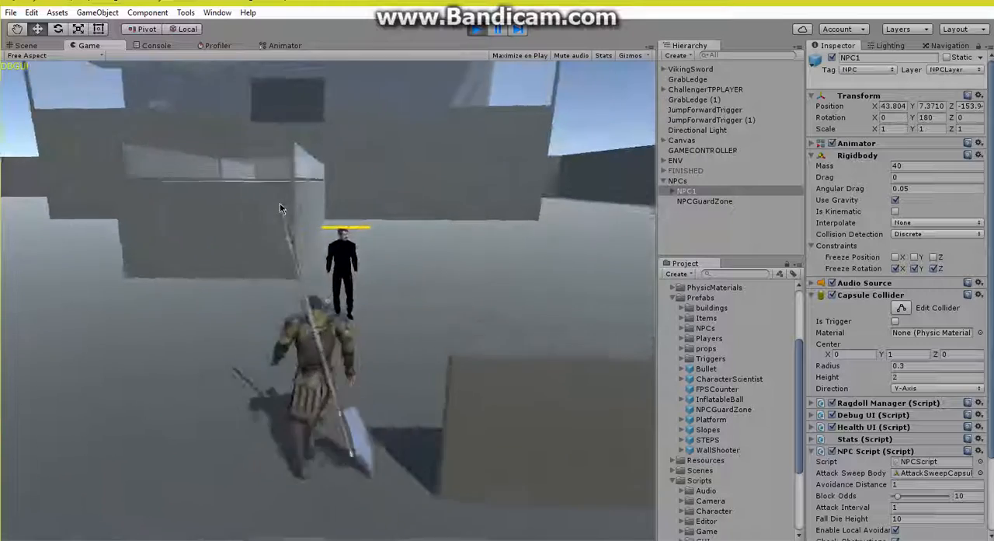
left_click(355, 244)
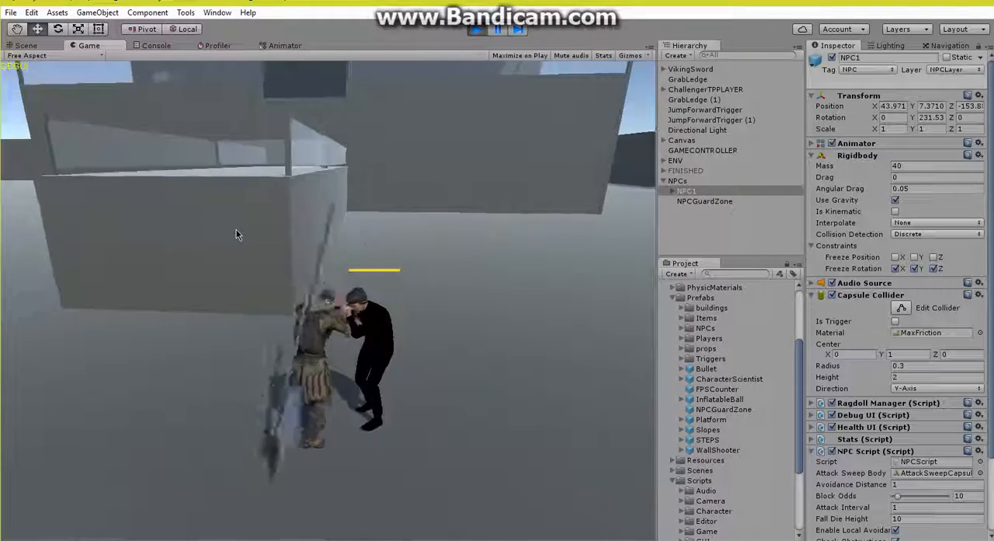
key("space")
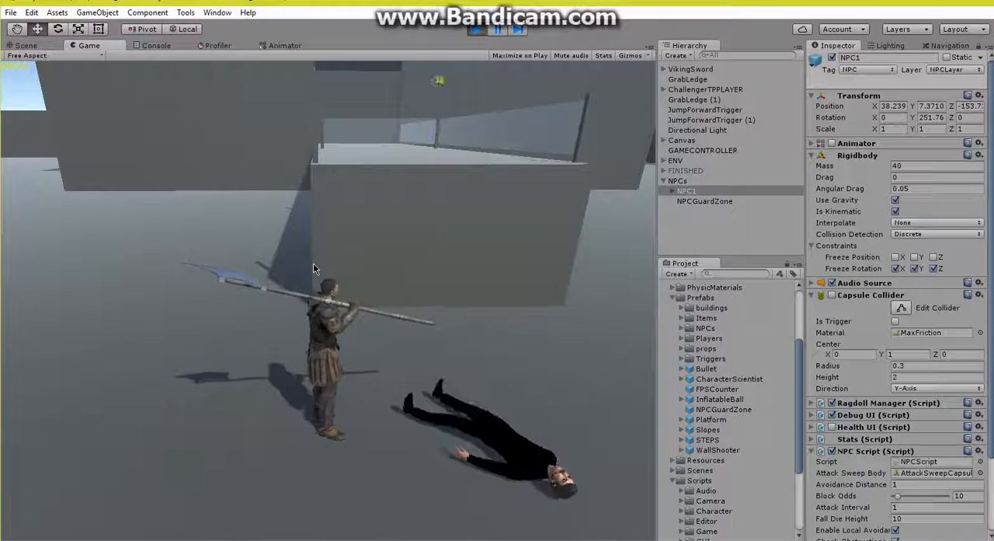
key("d")
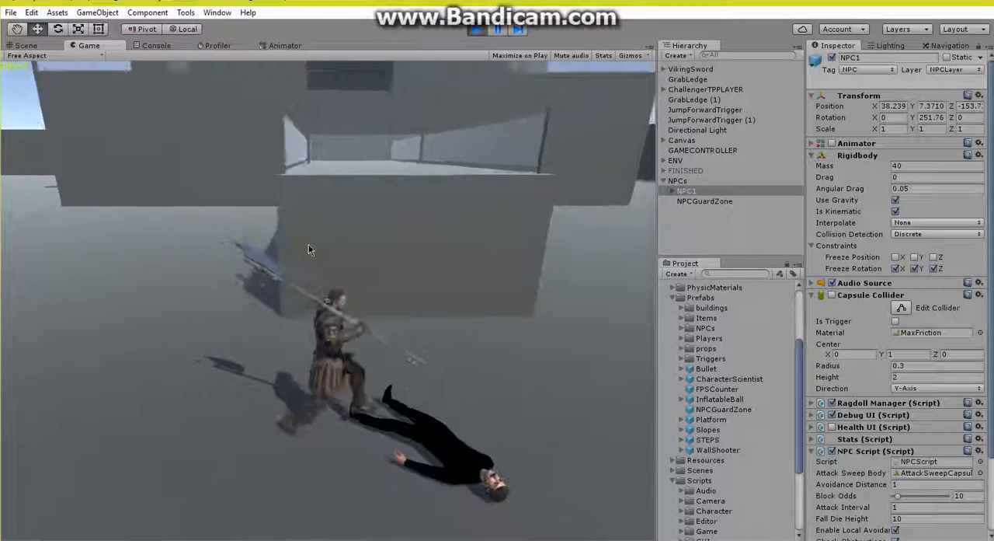
key("s")
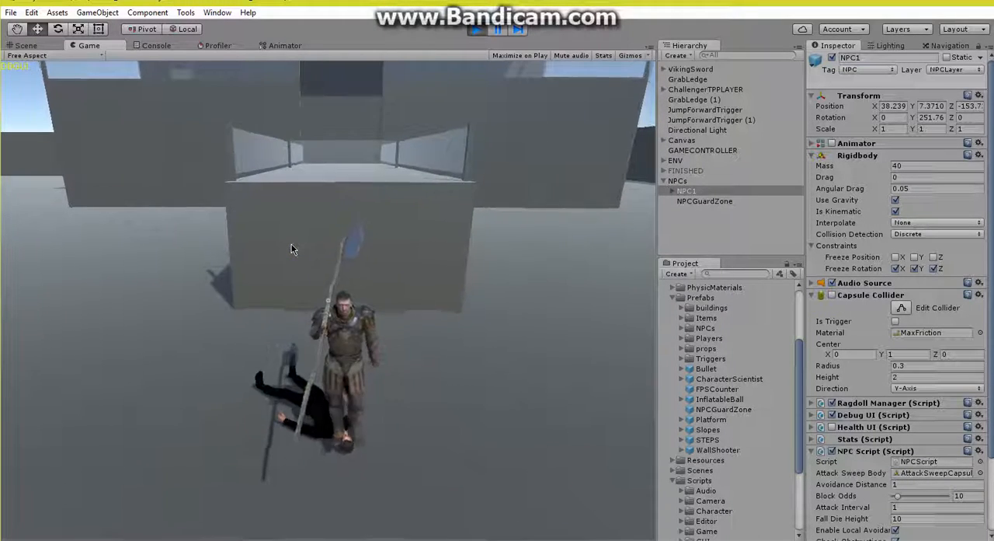
key("w")
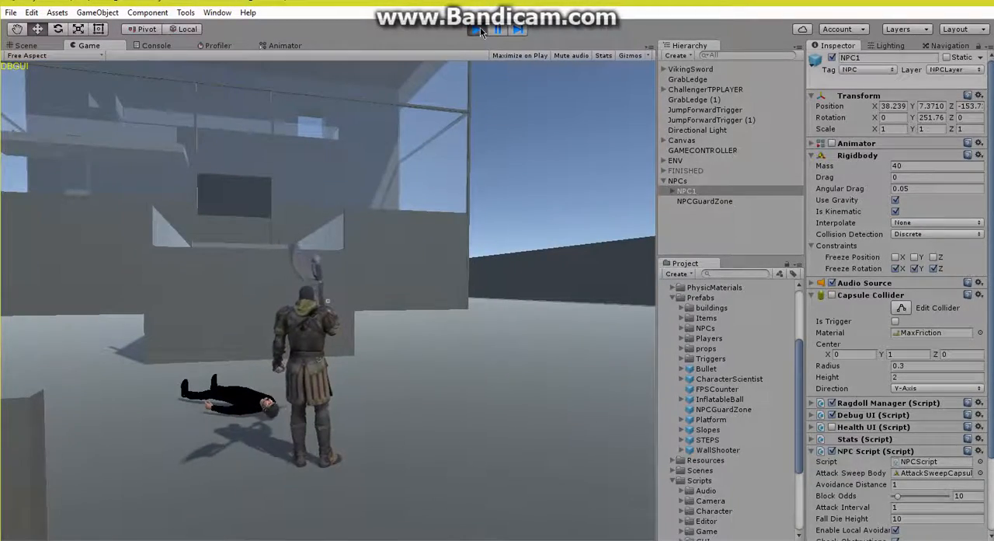
left_click(477, 30)
Step: Add a cube to the scene on the open ground beside the railed platform, outside the NPCs group
right_click_drag(415, 165, 597, 221)
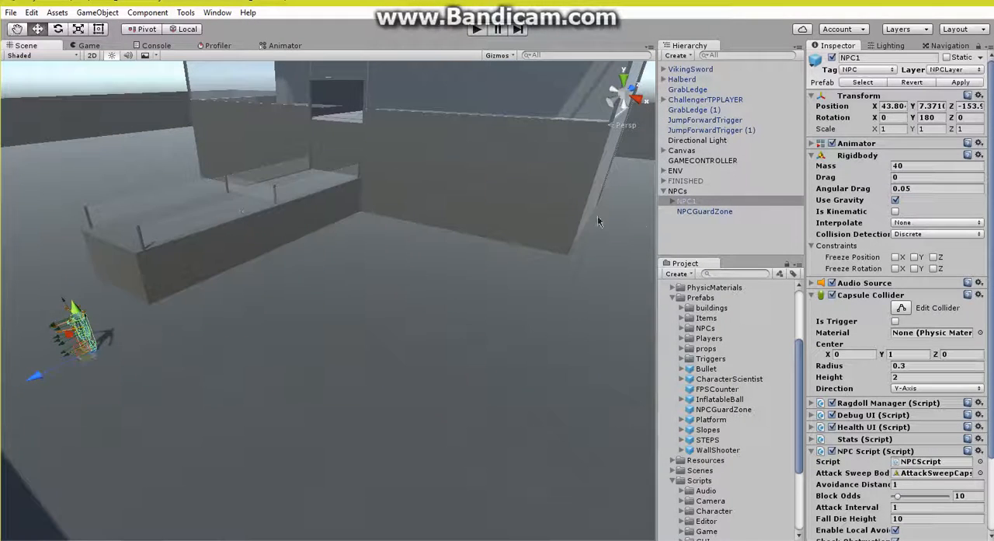
left_click(664, 192)
right_click(684, 225)
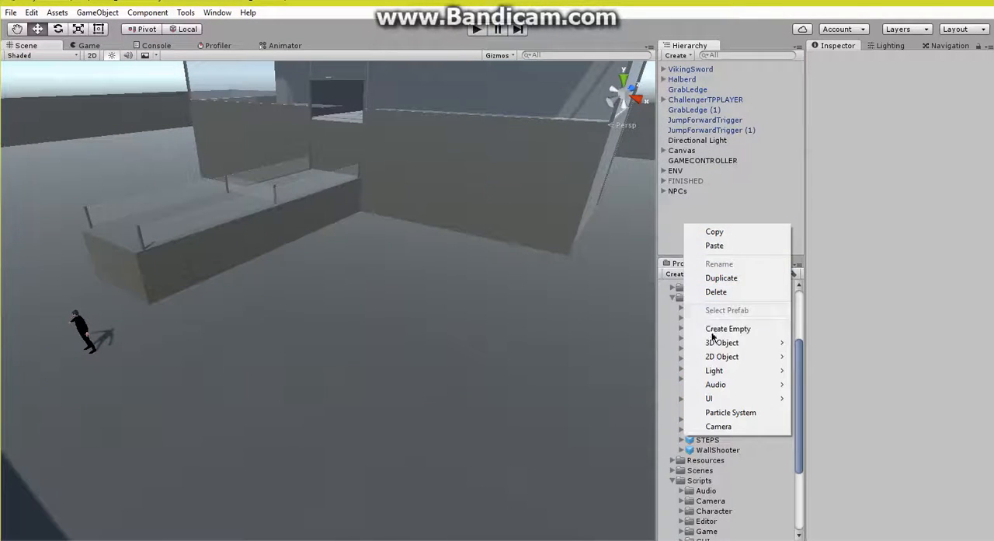
mouse_move(715, 343)
left_click(812, 343)
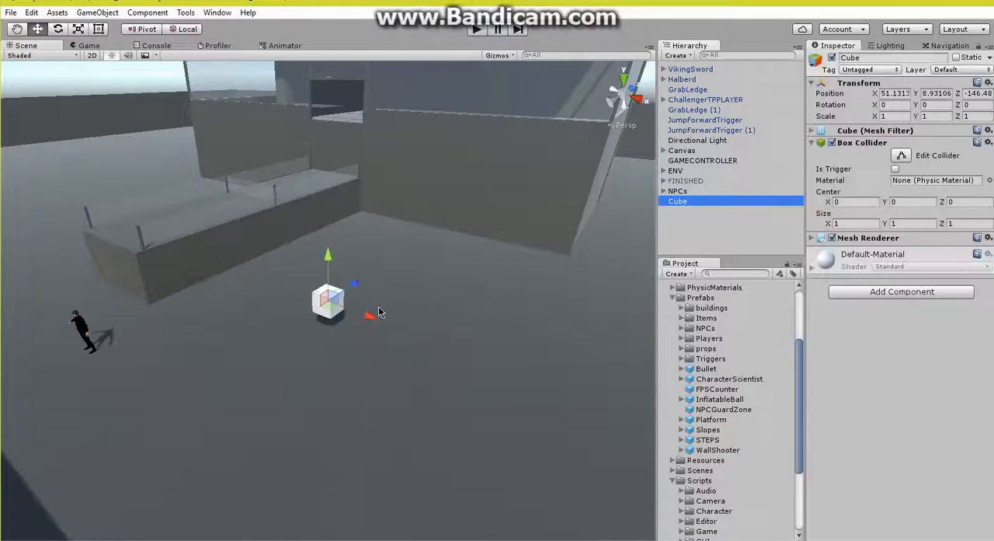
Step: Scale the cube into a thin upright post, about 0.116 wide and deep and 2.84 high
left_click(81, 30)
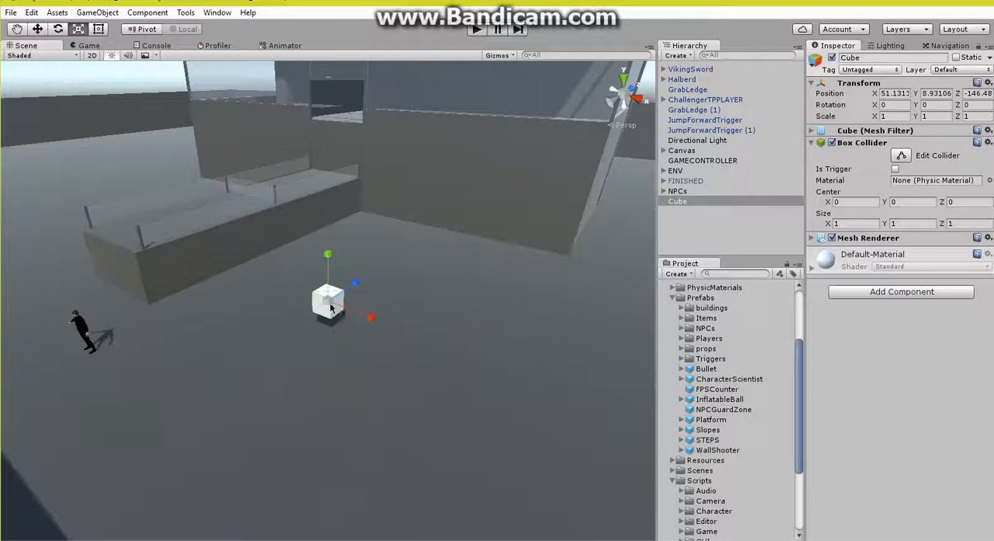
left_click_drag(331, 308, 306, 346)
right_click_drag(336, 332, 332, 322)
key("w")
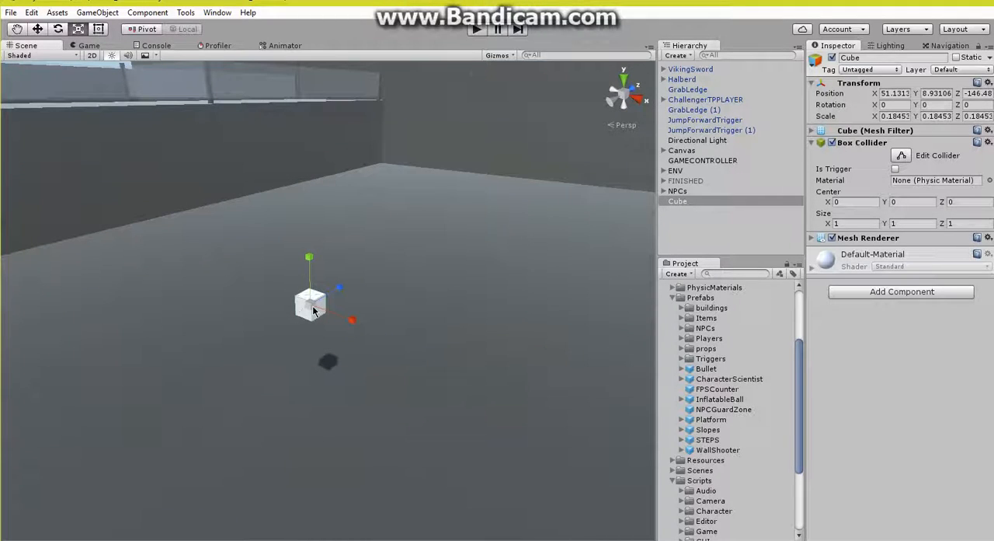
left_click_drag(313, 310, 298, 326)
left_click_drag(310, 258, 311, 223)
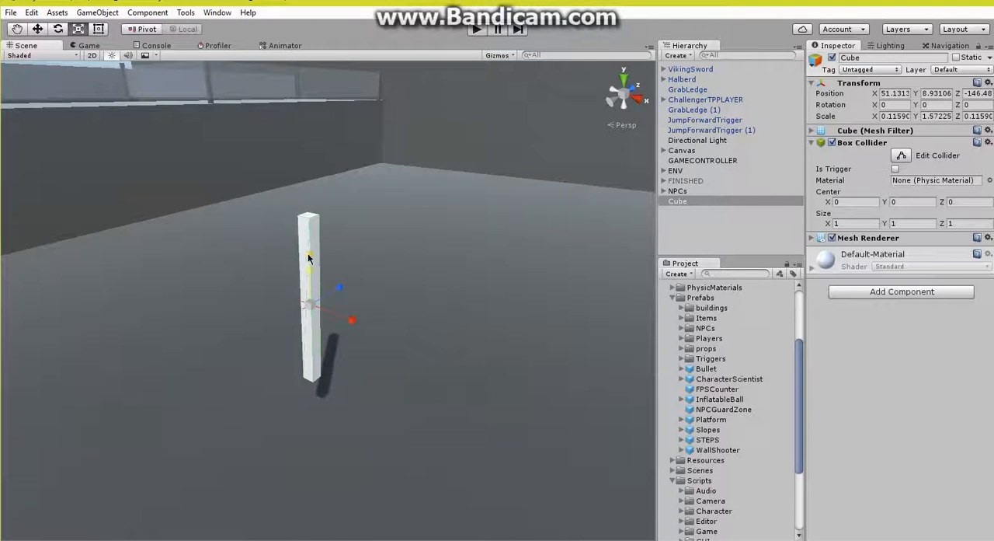
left_click_drag(308, 256, 130, 110)
Step: Lower the post to Y 7.44 and move it across the ground to about X 51.57, Z -135.94
left_click(38, 29)
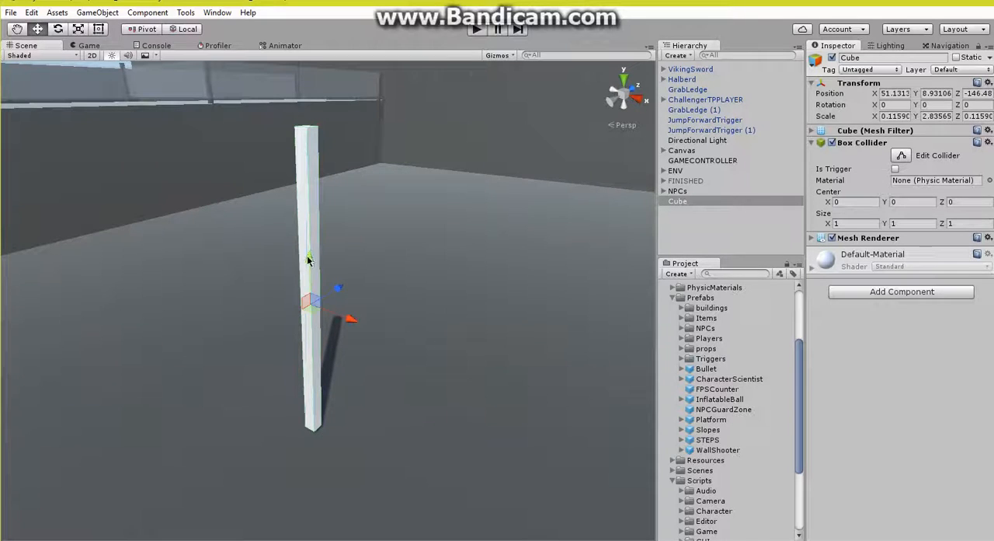
left_click_drag(307, 255, 313, 393)
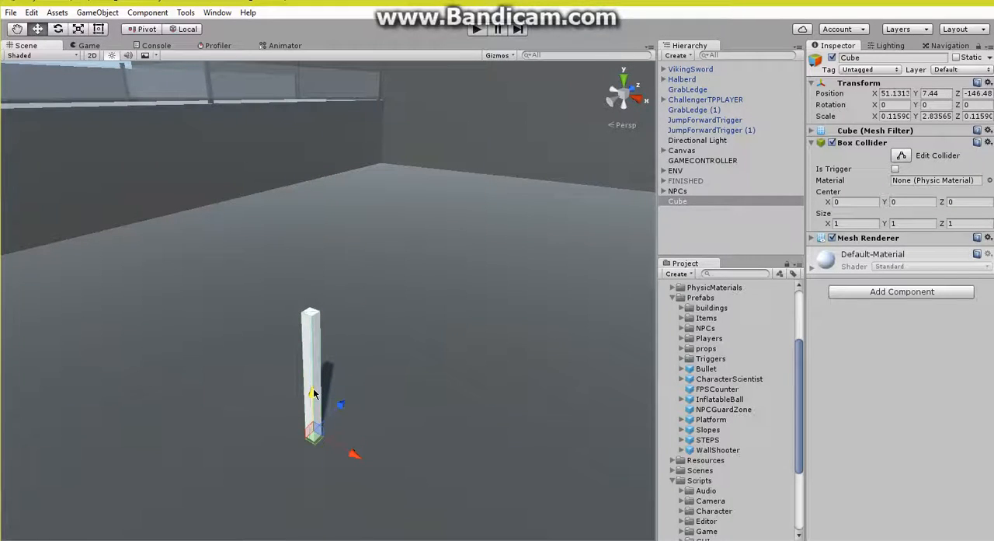
left_click_drag(314, 440, 559, 221)
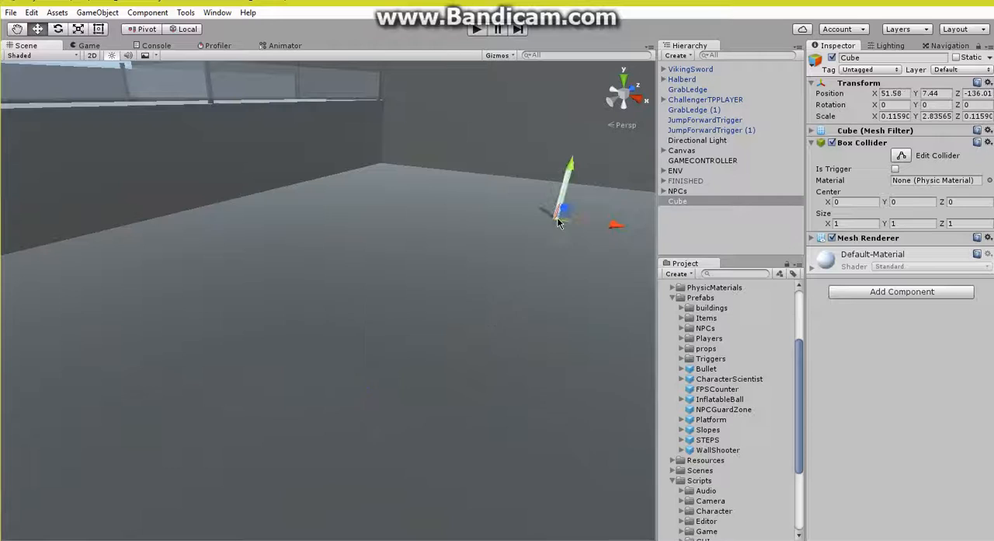
Step: Rename the post w1
right_click(672, 204)
left_click(698, 240)
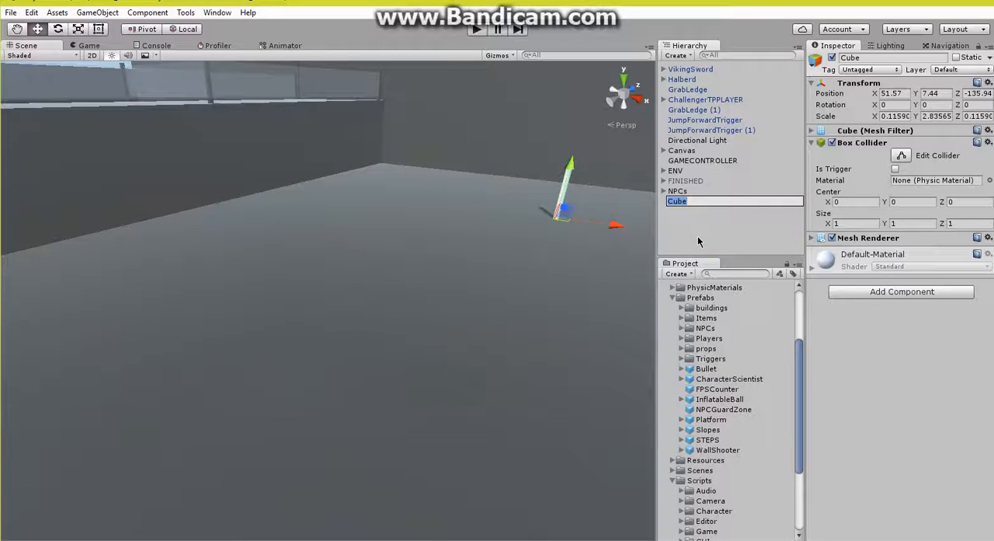
key("Return")
Step: Duplicate w1, move the copy to about X 48.04, Z -140.05, and order it directly below w1 in the hierarchy
left_click(690, 202)
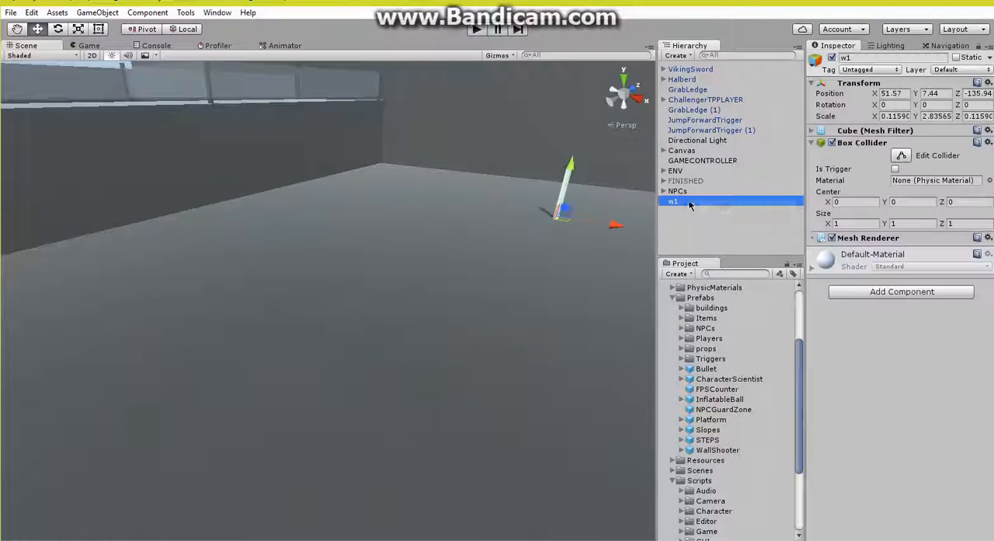
right_click(690, 202)
left_click(707, 255)
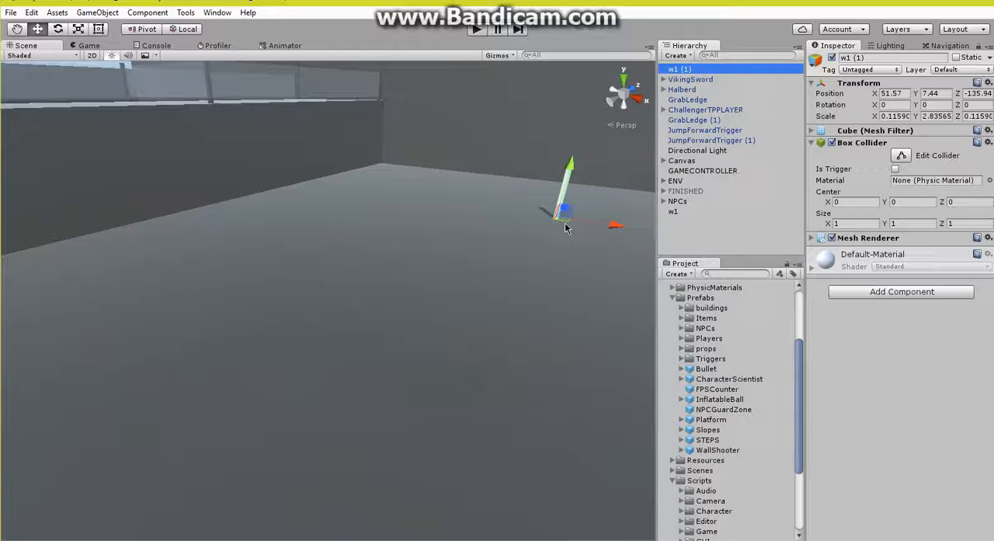
left_click_drag(567, 227, 381, 237)
left_click_drag(682, 91, 672, 212)
Step: Rename the duplicated post w2
left_click(694, 212)
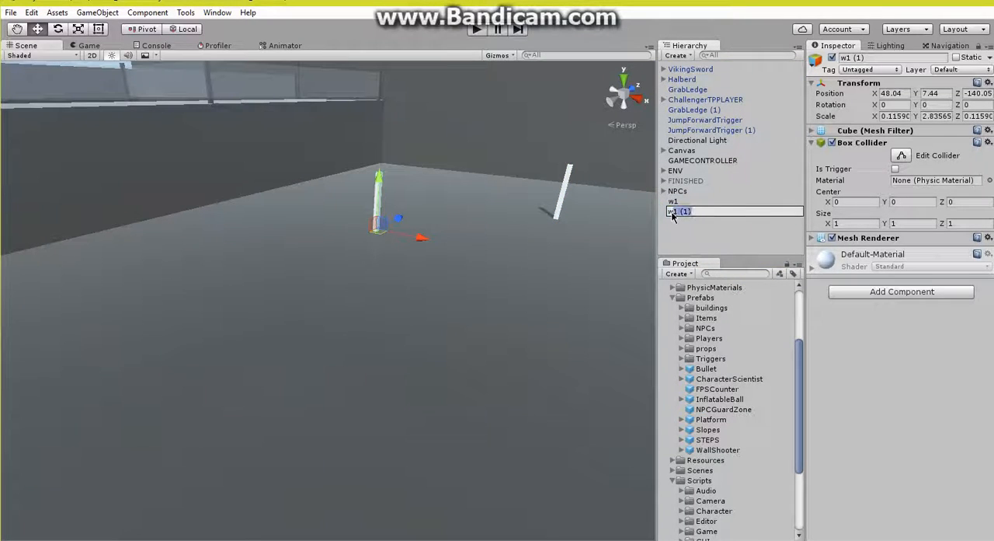
type("2")
left_click(680, 237)
Step: Move w2 to the opposite side of the railed platform, at about X 24.34, Z -137.98
right_click_drag(355, 248, 504, 276)
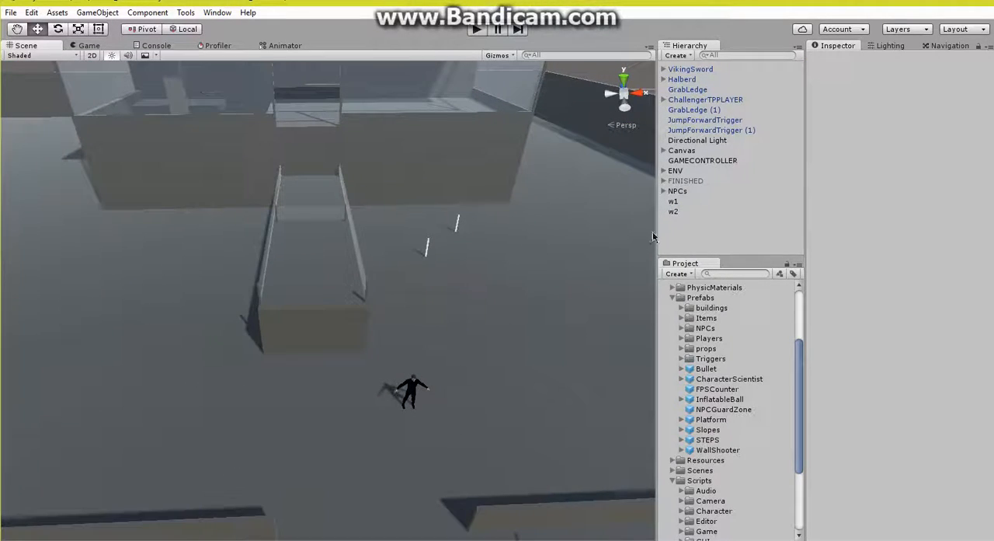
left_click(676, 212)
left_click_drag(481, 257, 319, 267)
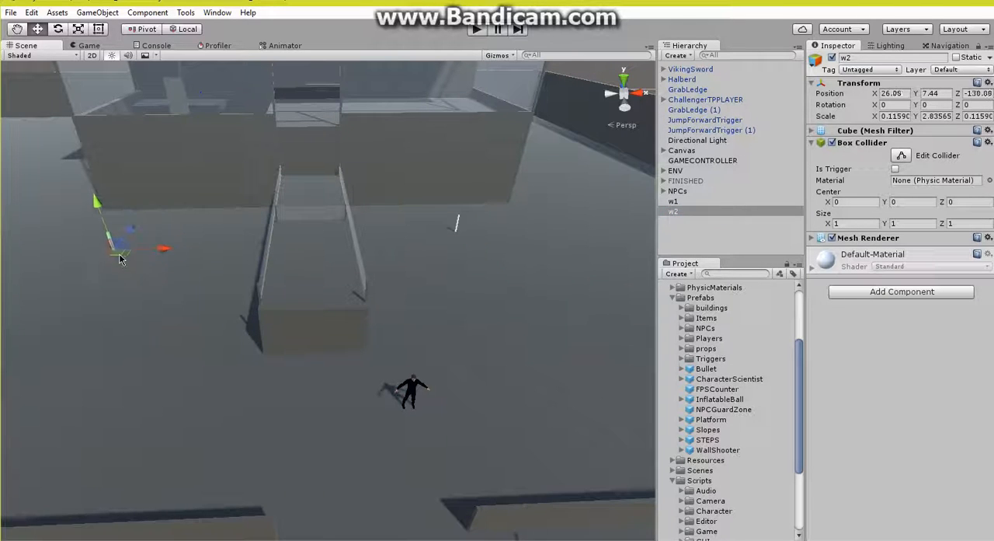
right_click_drag(306, 308, 239, 254)
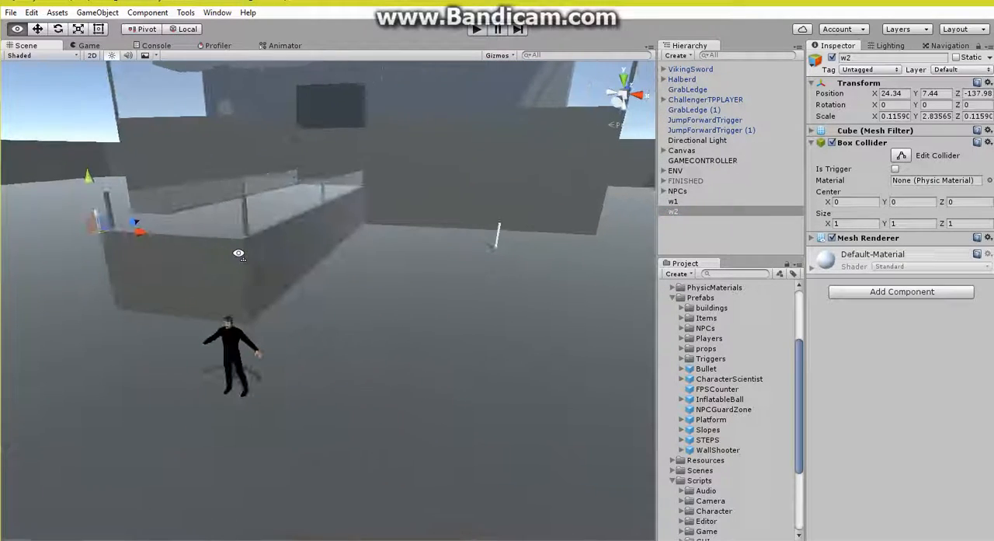
Step: Replace NPC1 with a fresh CharacterScientist instance in front of the railed platform and nest it under NPCs
left_click(664, 191)
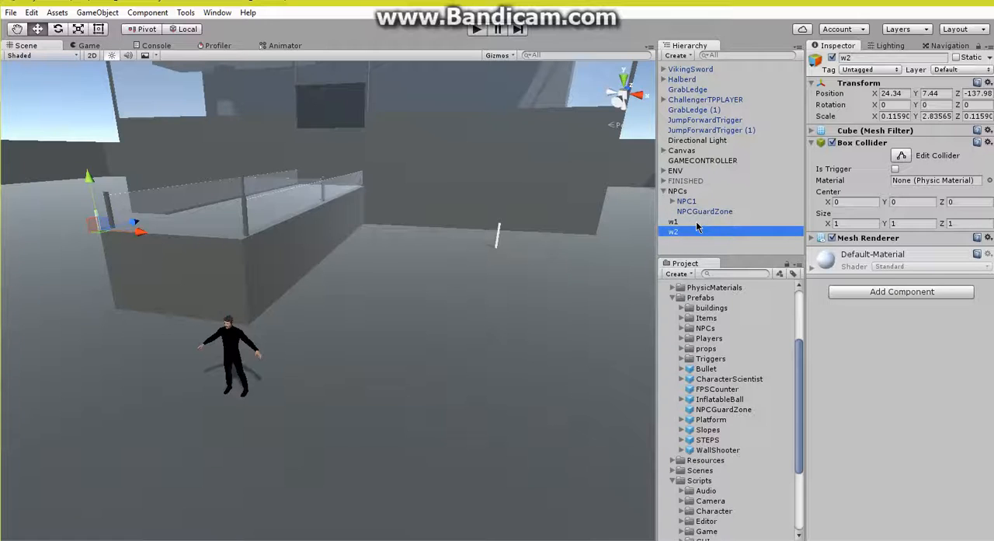
right_click(692, 202)
left_click(709, 270)
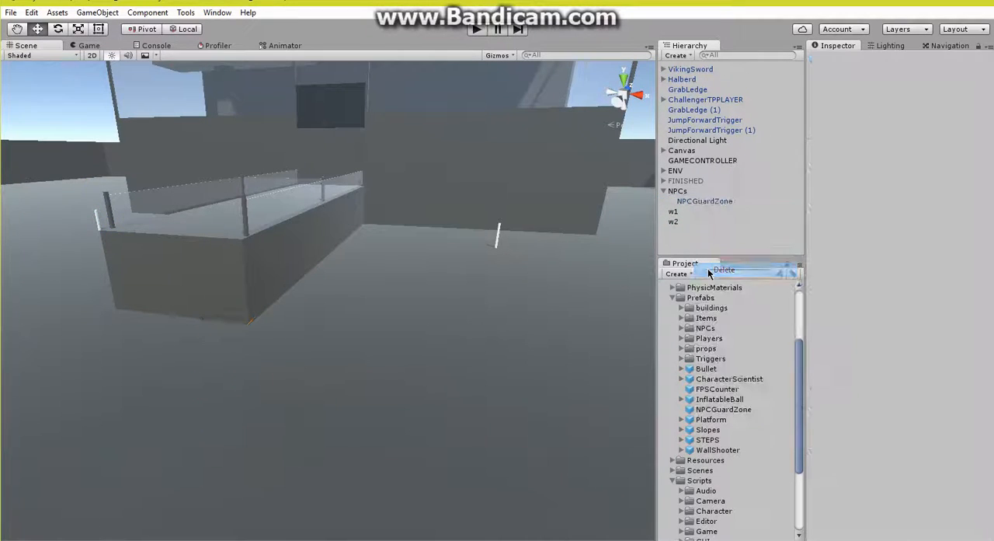
left_click_drag(410, 383, 302, 380)
left_click_drag(690, 69, 683, 224)
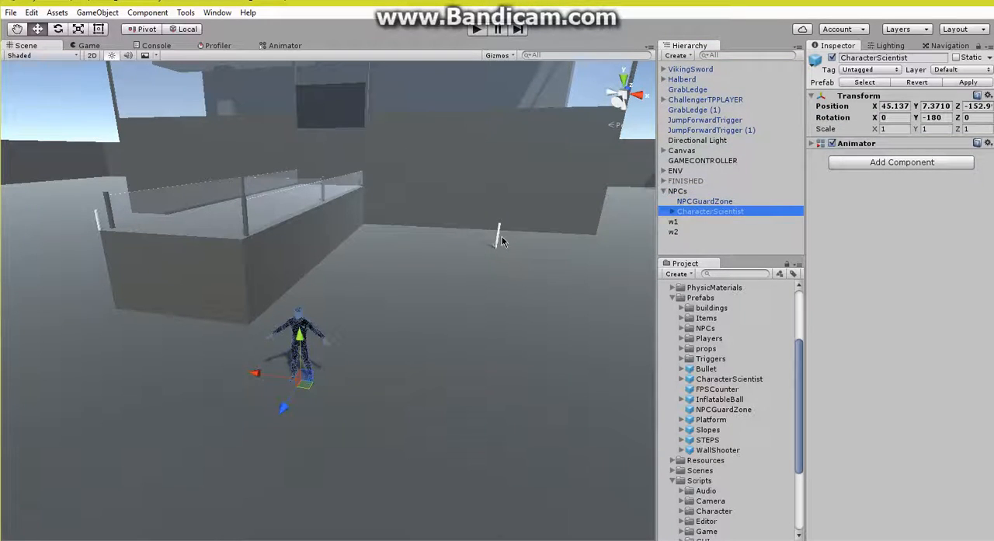
Step: Open the Third Person NPC Creator, assign the new CharacterScientist instance as the character, and name it NPC1
left_click(186, 12)
mouse_move(233, 27)
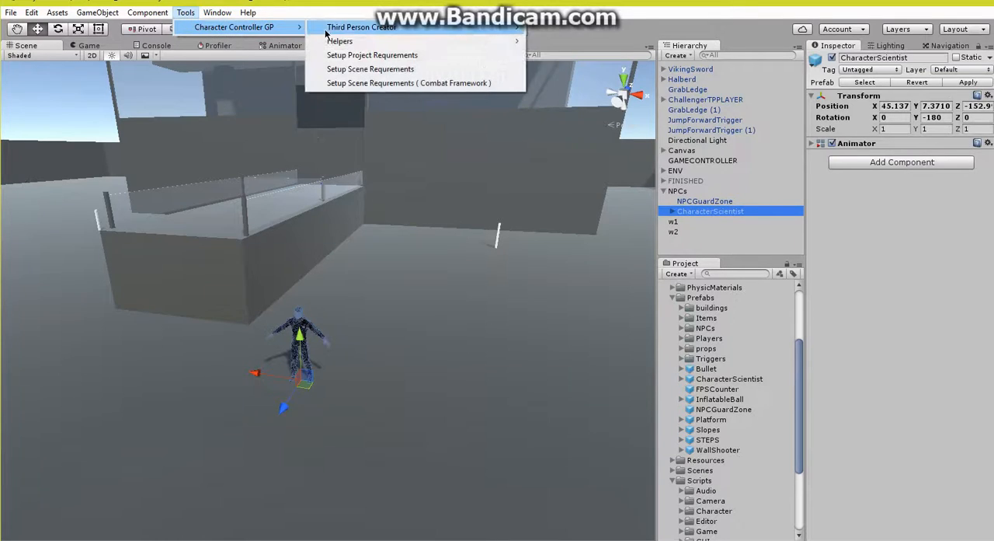
mouse_move(341, 28)
left_click(563, 27)
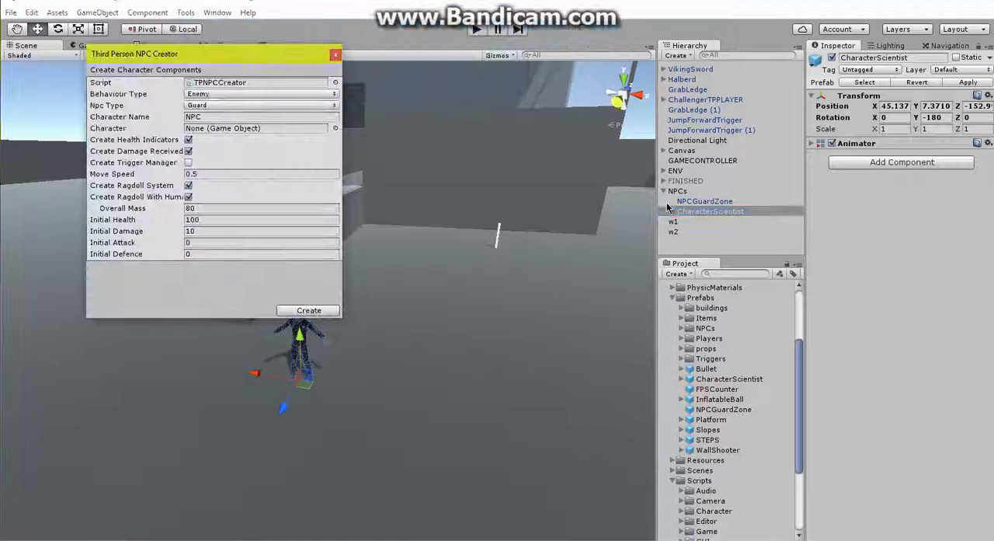
left_click(222, 117)
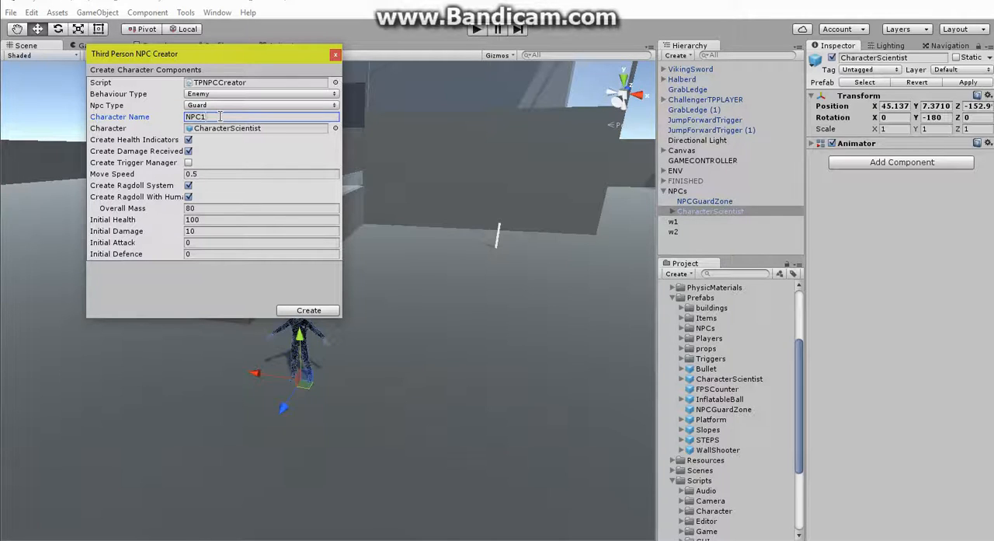
Step: Set behaviour type Neutral and NPC type Patrol, enable the trigger manager, and create the NPC
left_click(223, 95)
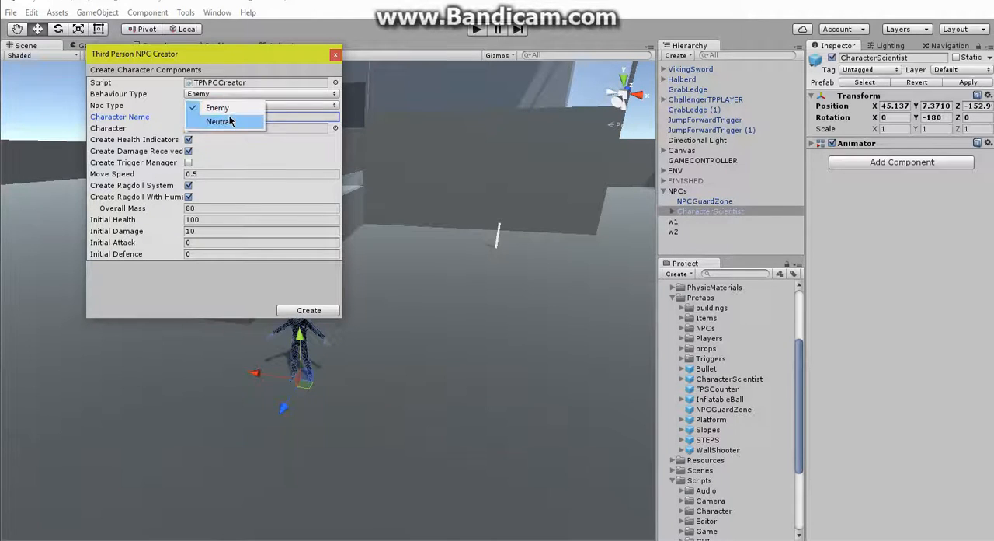
left_click(221, 121)
left_click(225, 105)
left_click(237, 134)
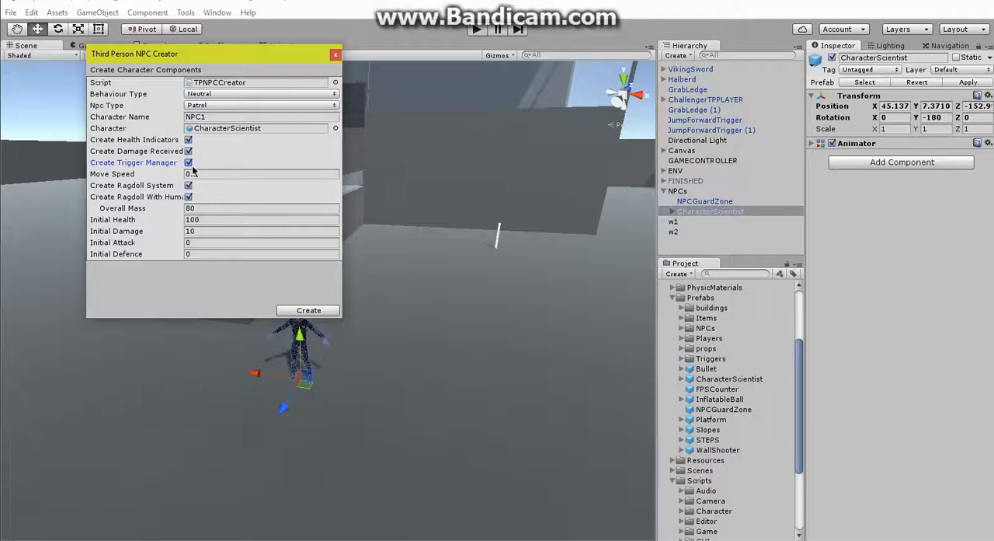
left_click(308, 311)
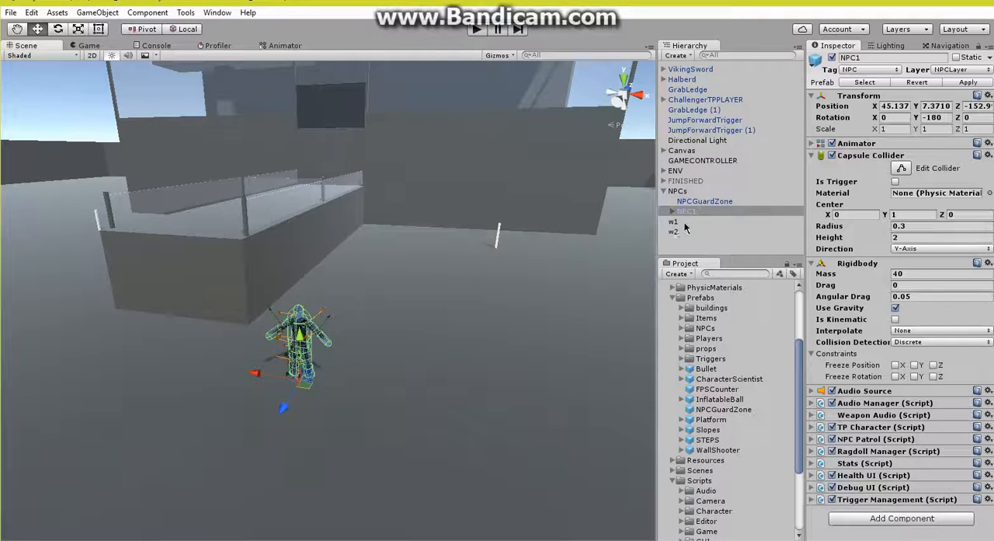
Step: Collapse NPC1's Rigidbody and Capsule Collider components, and add w1 and w2 as waypoints in its NPC Patrol script
left_click(848, 265)
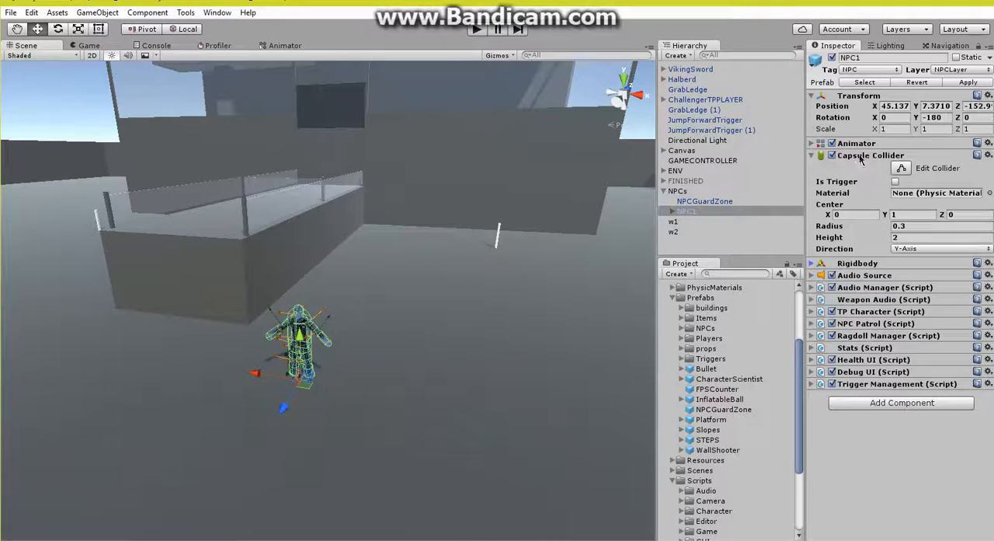
left_click(862, 156)
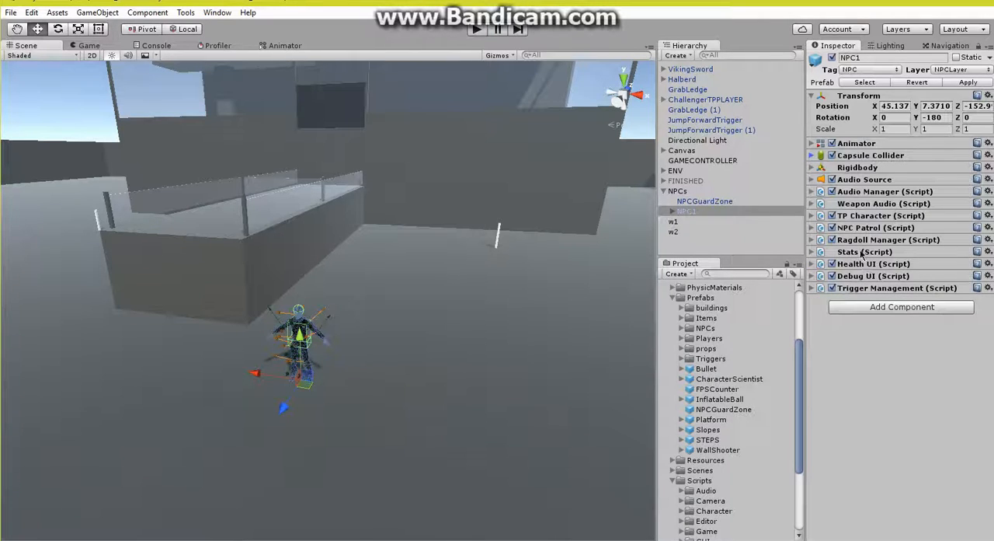
left_click(864, 228)
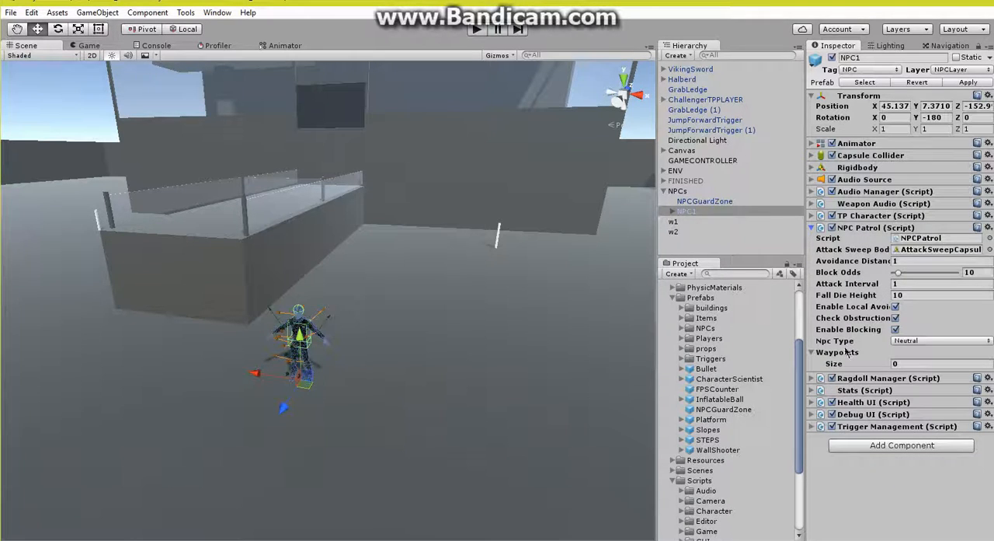
left_click_drag(672, 223, 837, 355)
left_click_drag(674, 233, 837, 357)
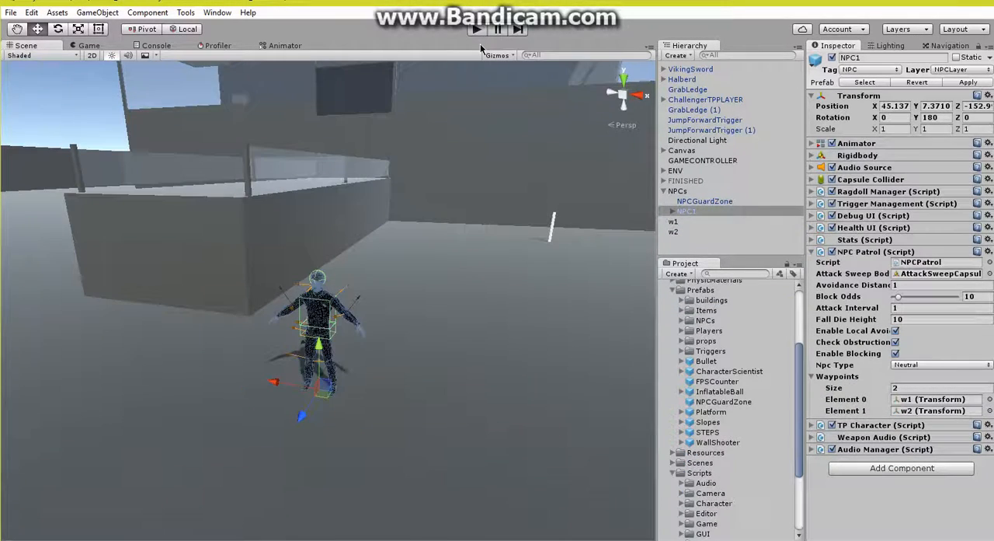
Step: Play-test the neutral patrol NPC by following it, attacking it and walking around its body, and end the test
left_click(477, 29)
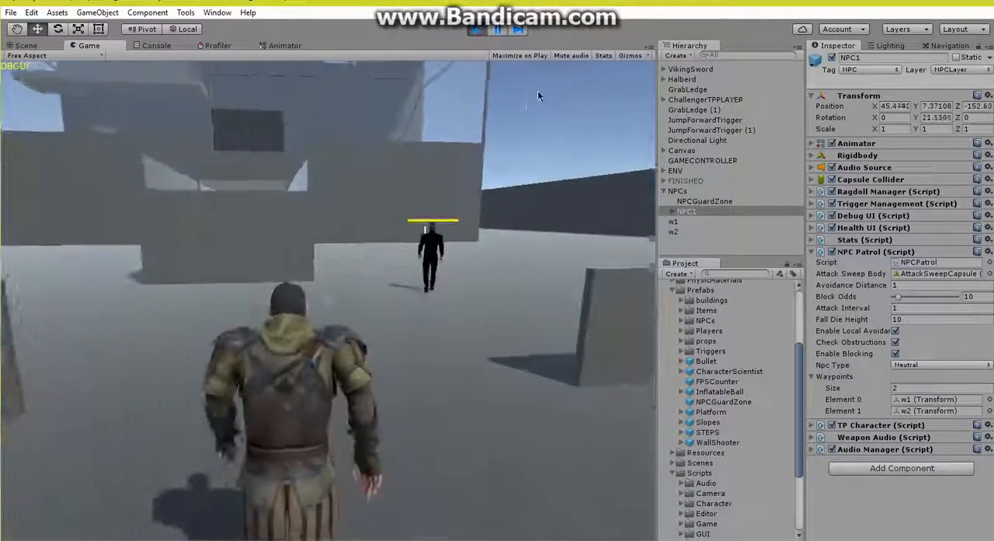
key("w")
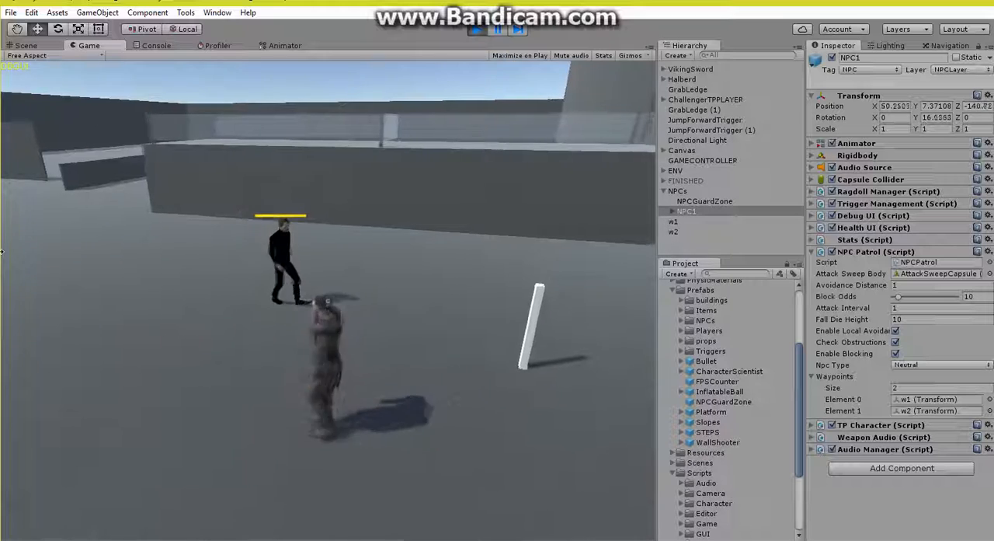
left_click(73, 259)
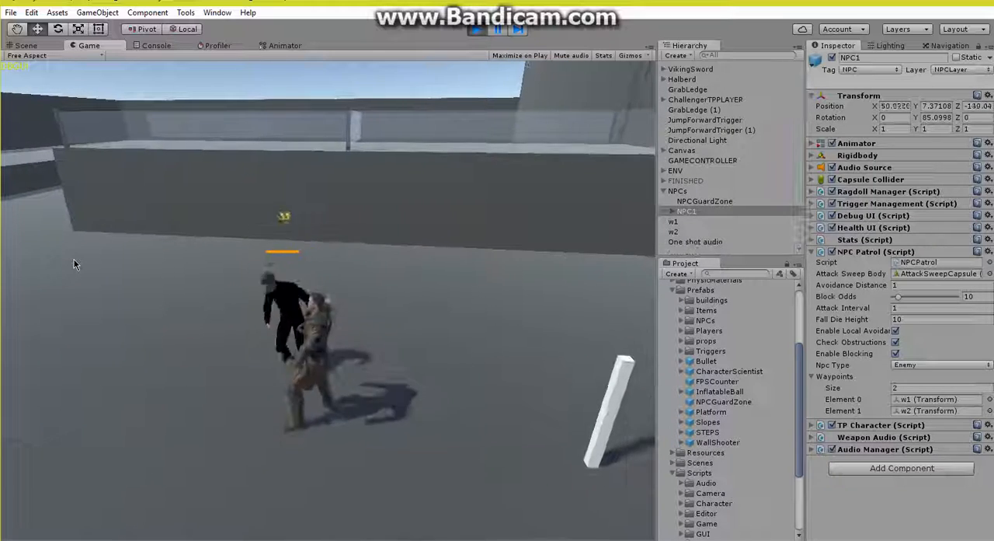
left_click(74, 258)
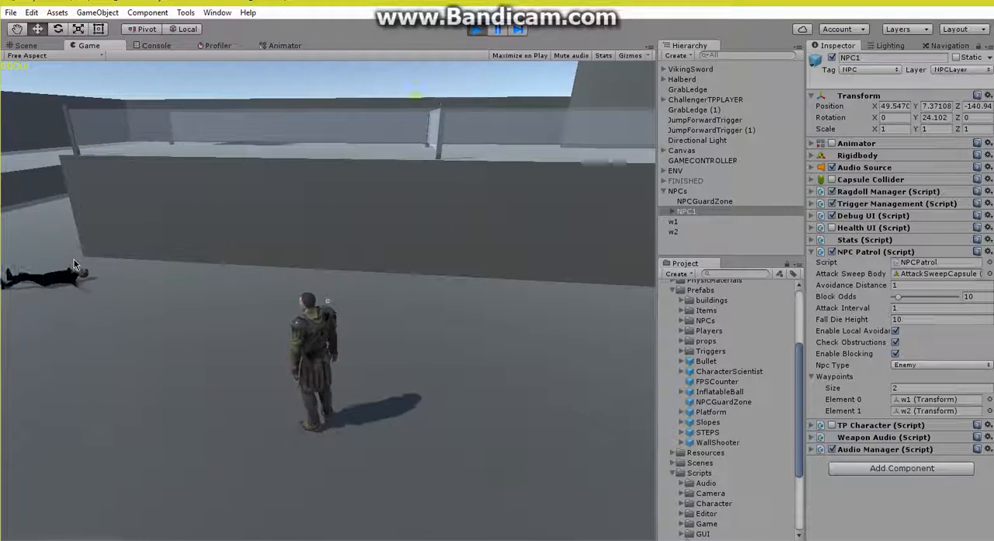
key("w")
key("w")
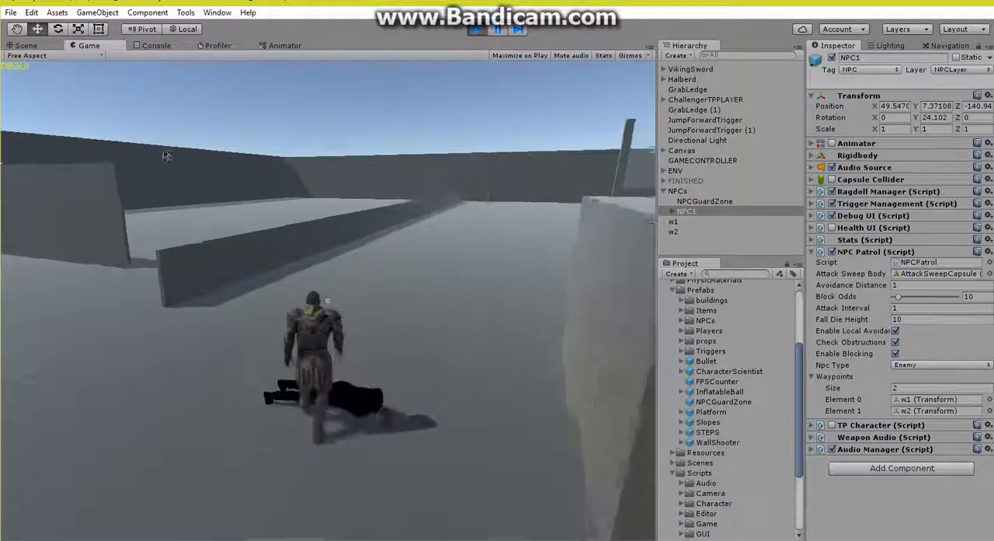
key("s")
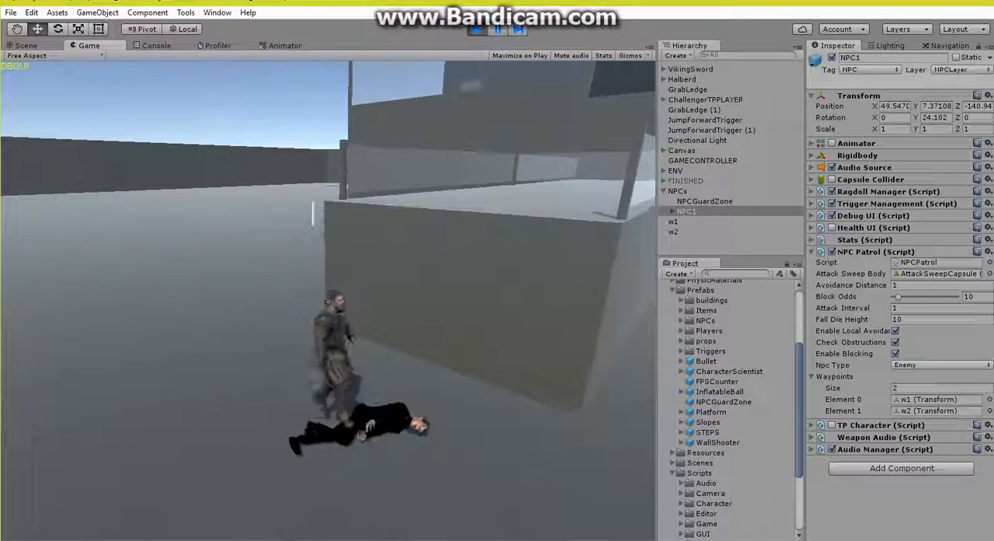
key("s")
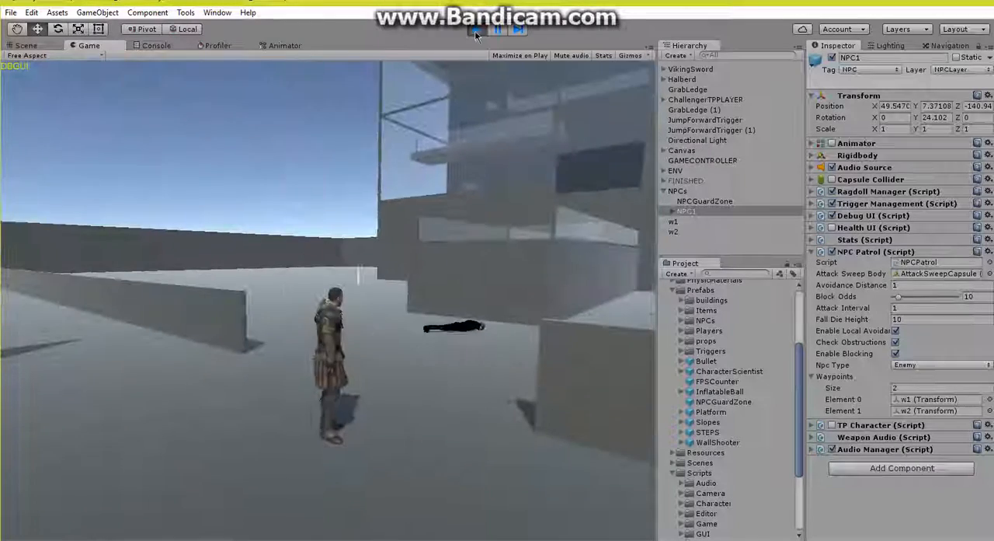
left_click(475, 29)
Step: Set NPC1's patrol type to Enemy, its attack interval to 0 and its attack speed to 3
left_click_drag(400, 259, 418, 260, "alt")
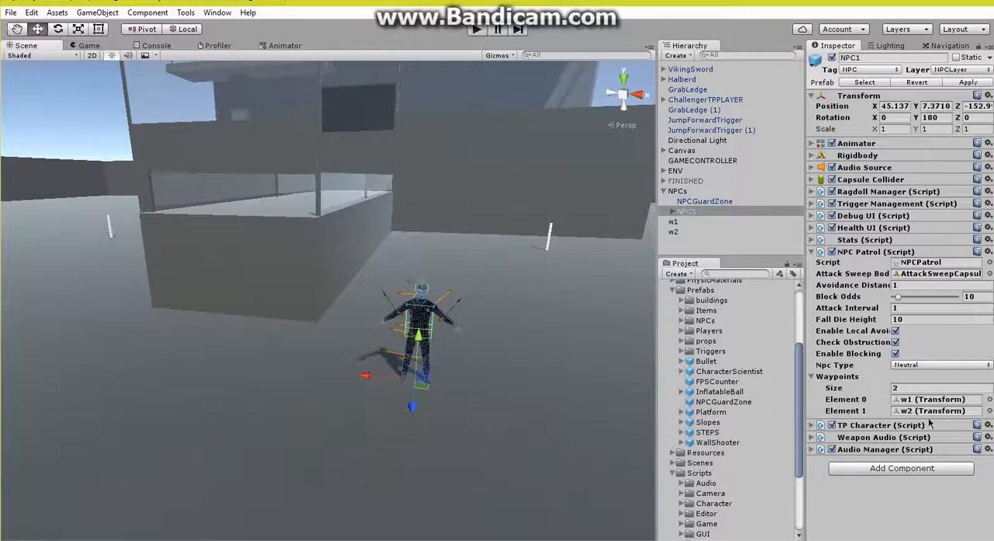
left_click(928, 363)
left_click(934, 379)
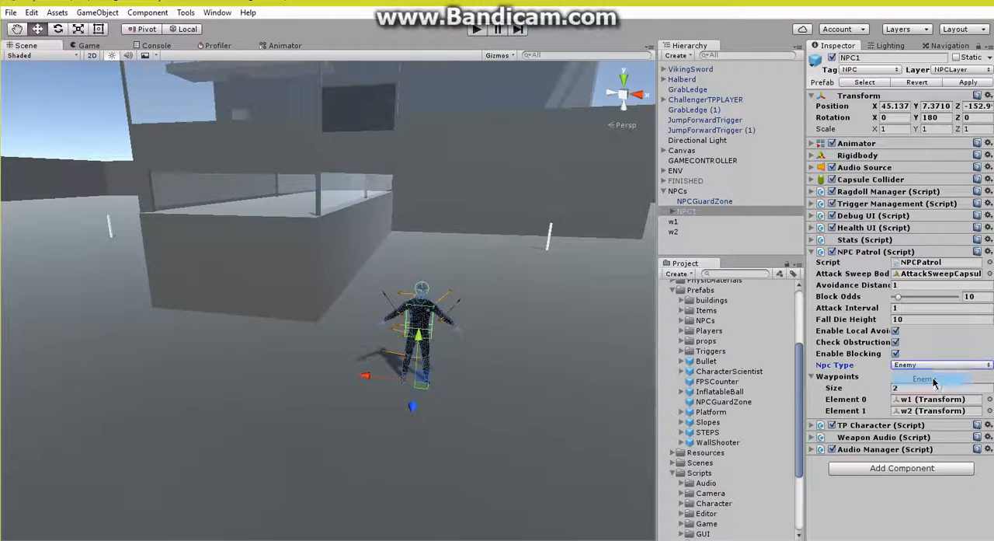
left_click_drag(281, 319, 288, 320, "alt")
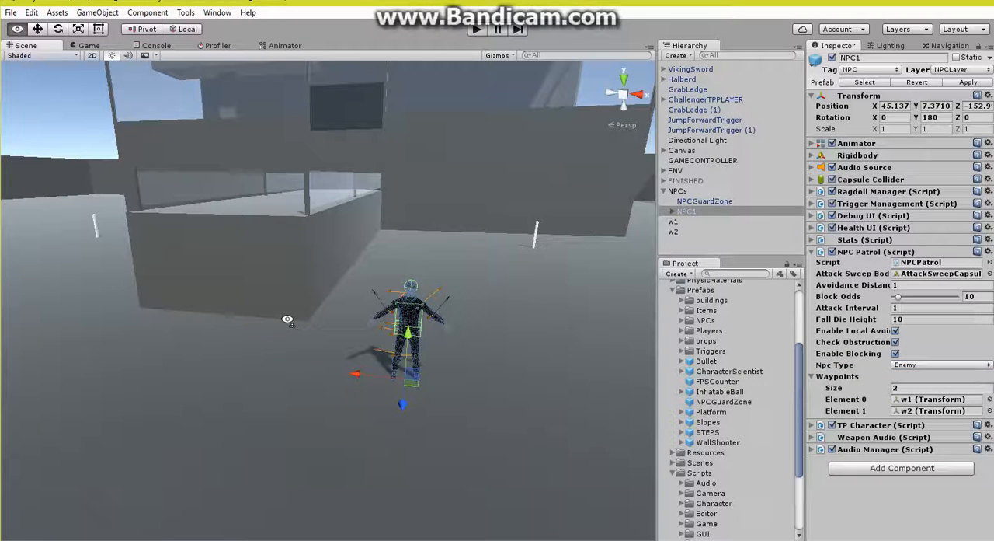
left_click(862, 242)
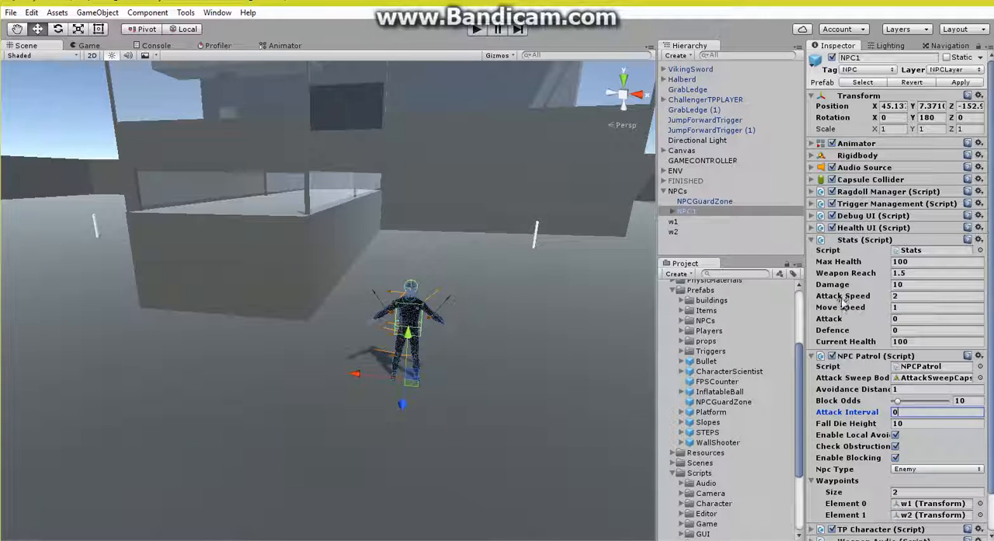
left_click(909, 296)
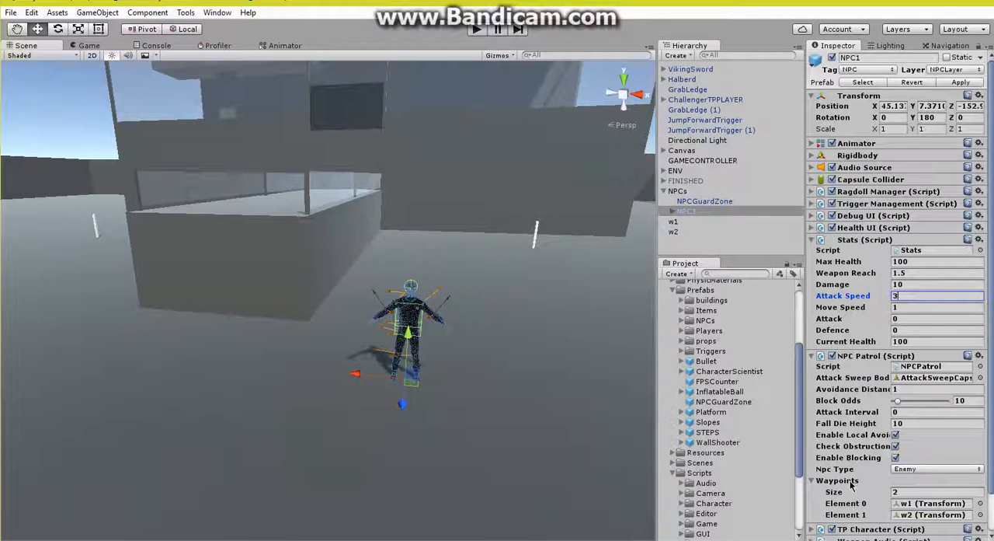
Step: Start a play test, watch the enemy NPC patrol between the waypoints, and approach it to draw its attention
left_click(477, 29)
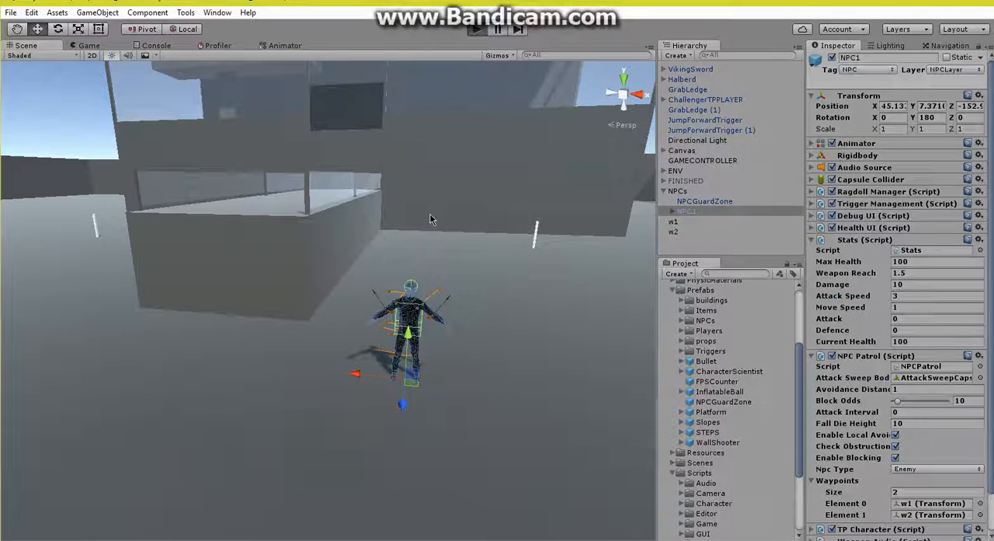
key("w")
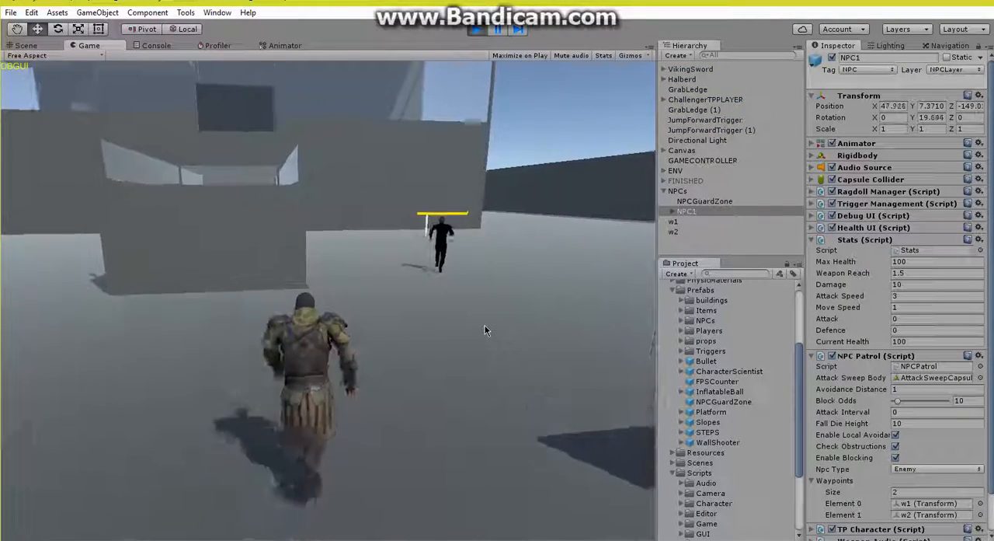
key("d")
key("s")
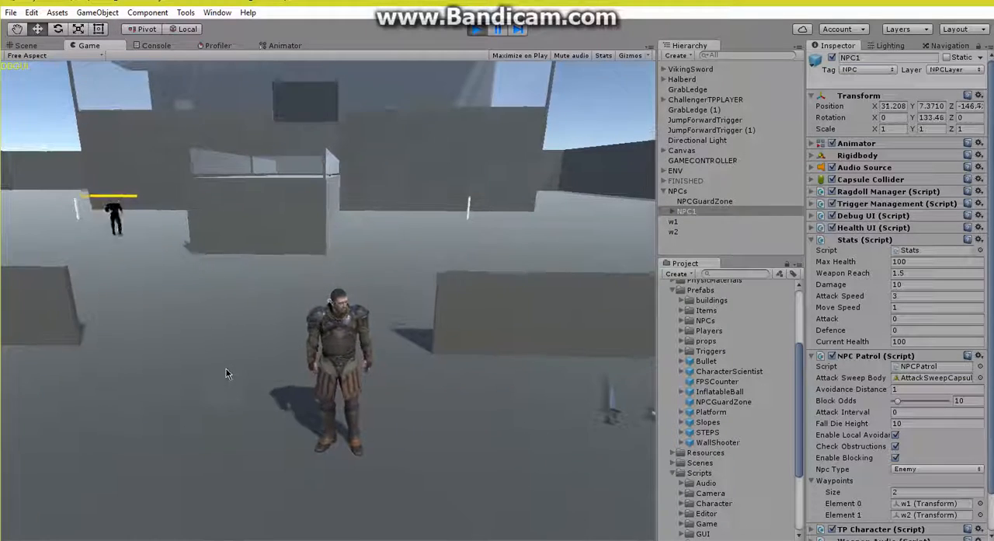
key("w")
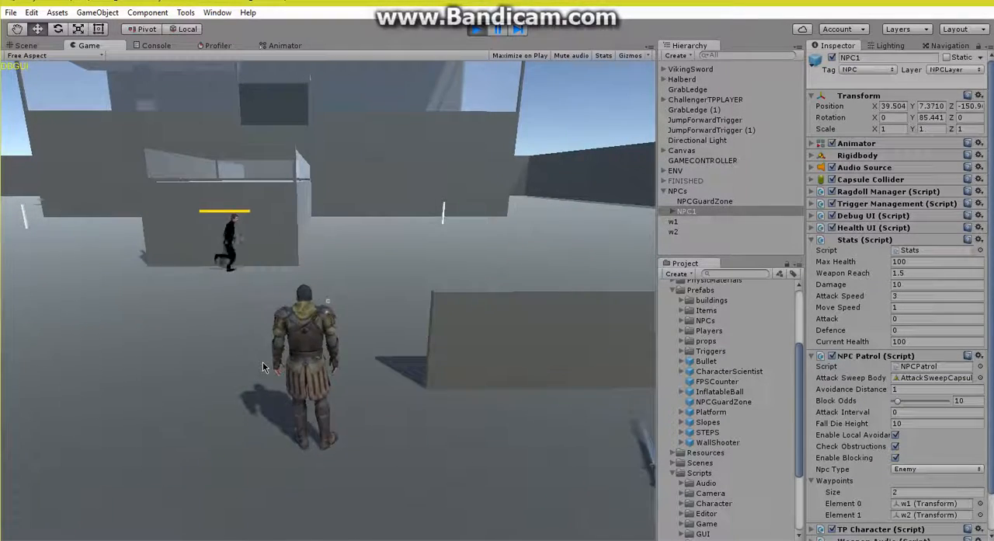
key("w")
key("d")
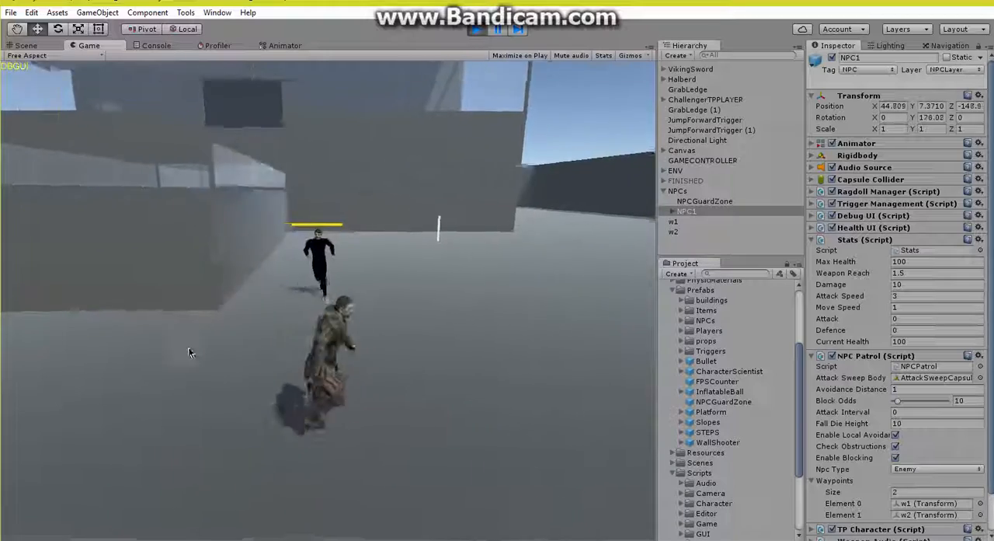
key("w")
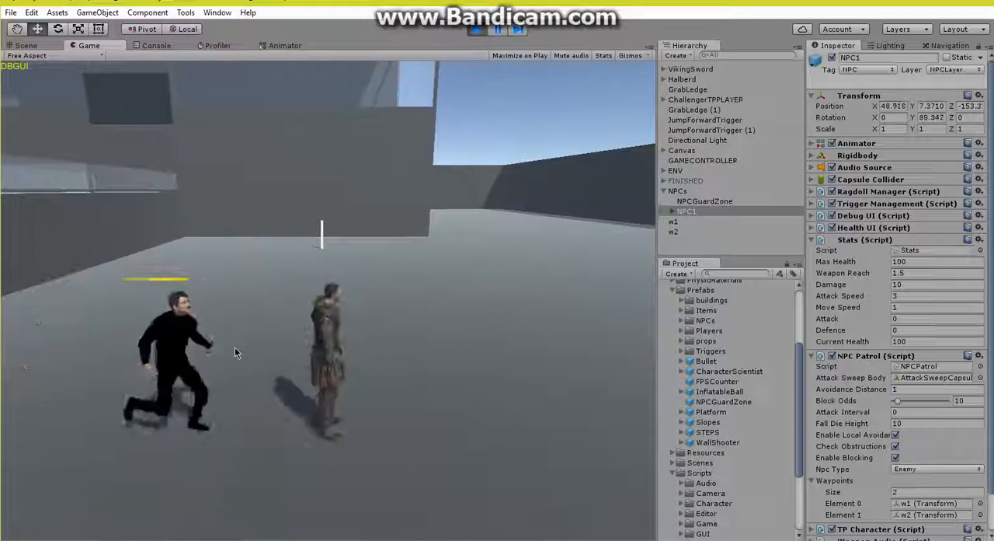
Step: Fight the enemy patrol NPC with the player character to test its faster attacks, and move away from it
left_click(235, 348)
left_click(166, 193)
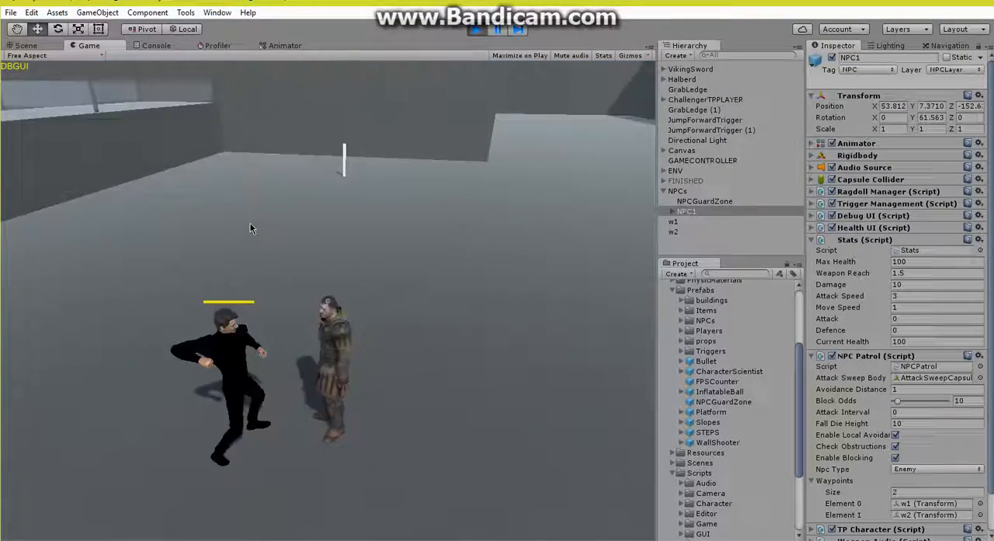
left_click(250, 224)
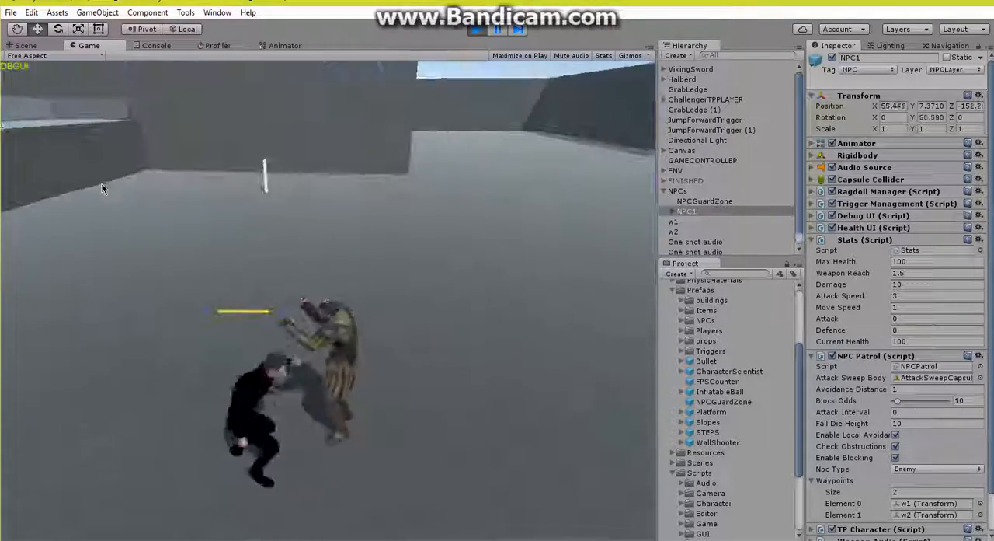
left_click(101, 183)
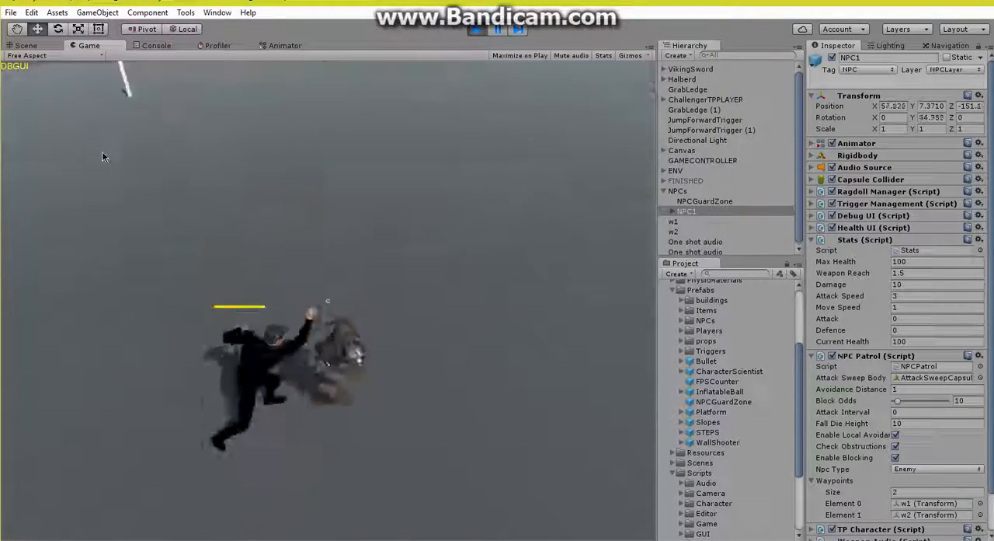
left_click(101, 151)
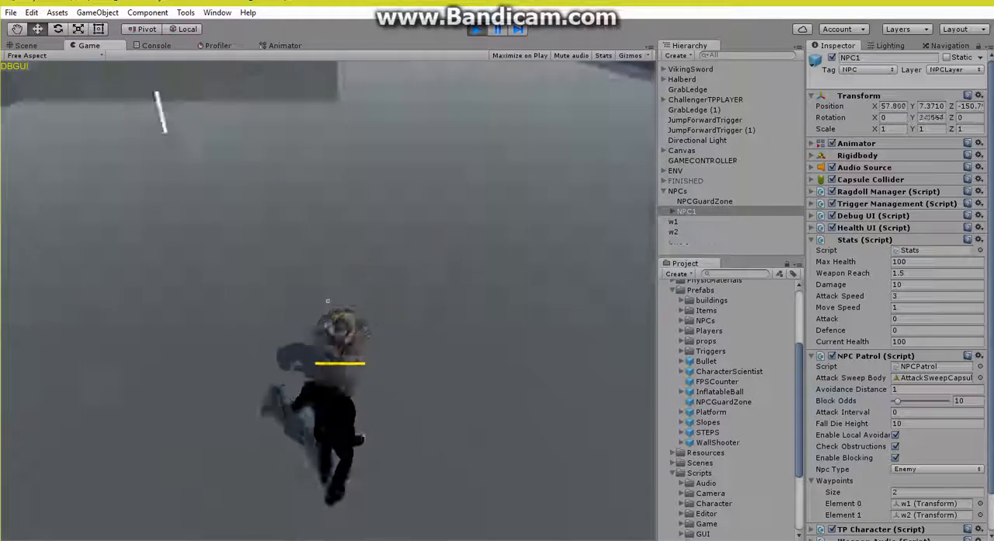
left_click(90, 108)
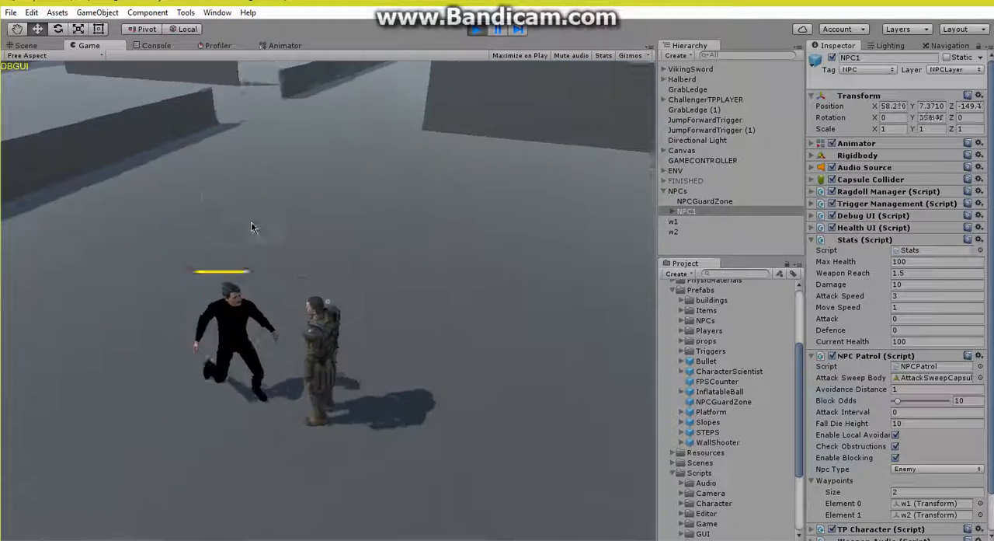
left_click(270, 225)
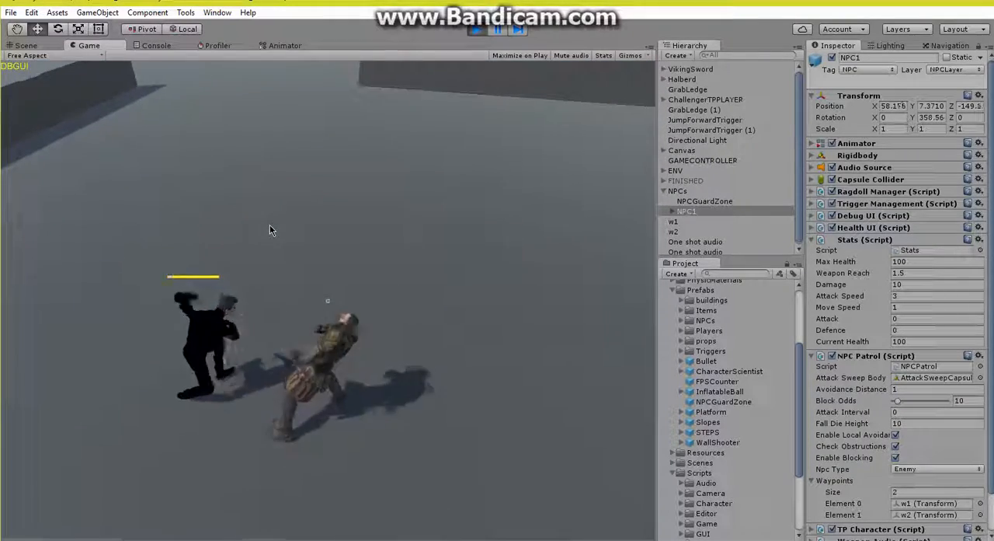
left_click(269, 225)
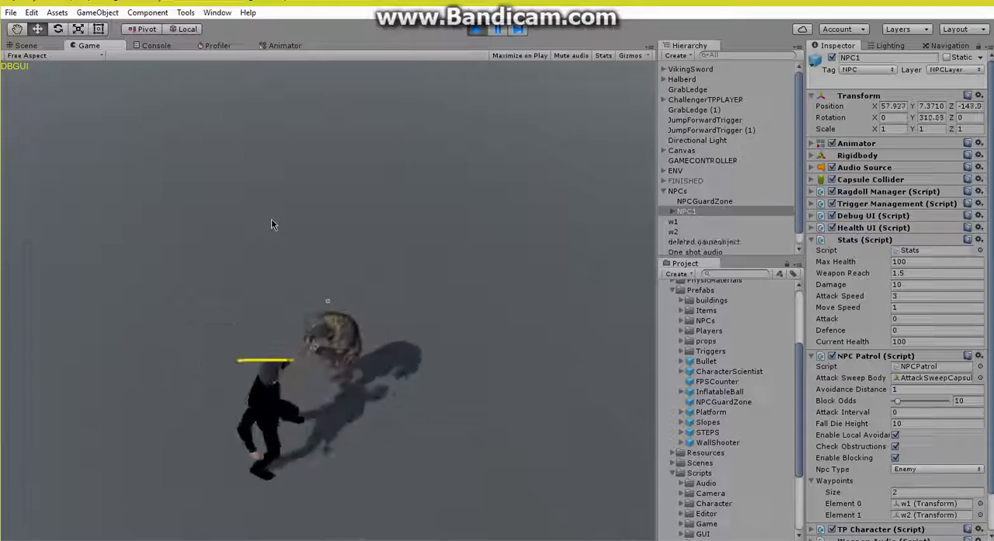
left_click(304, 167)
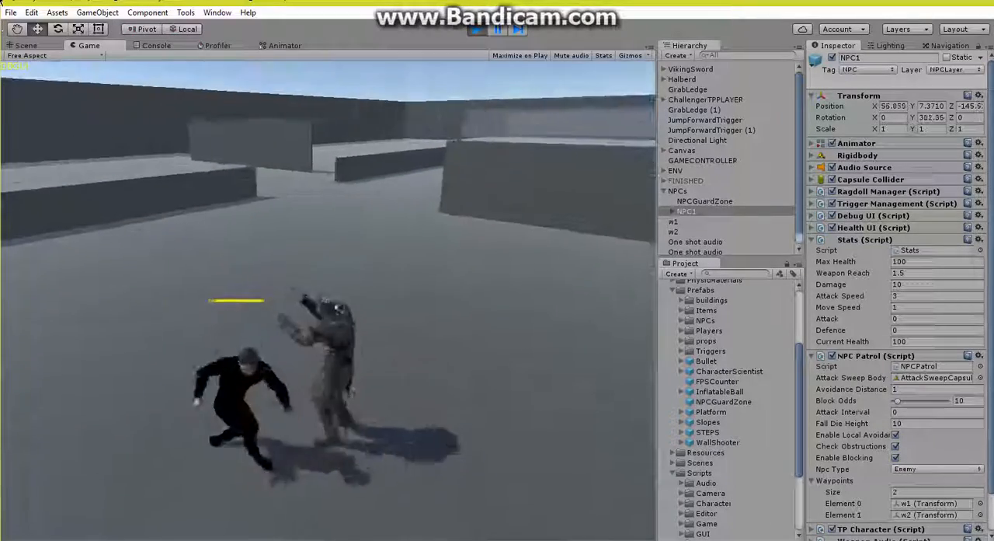
key("d")
left_click(305, 177)
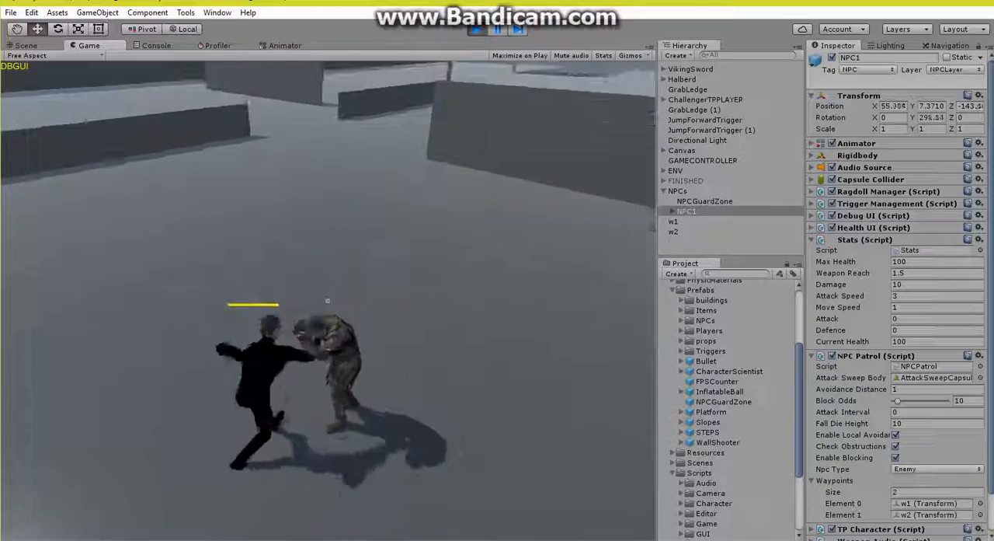
left_click(328, 301)
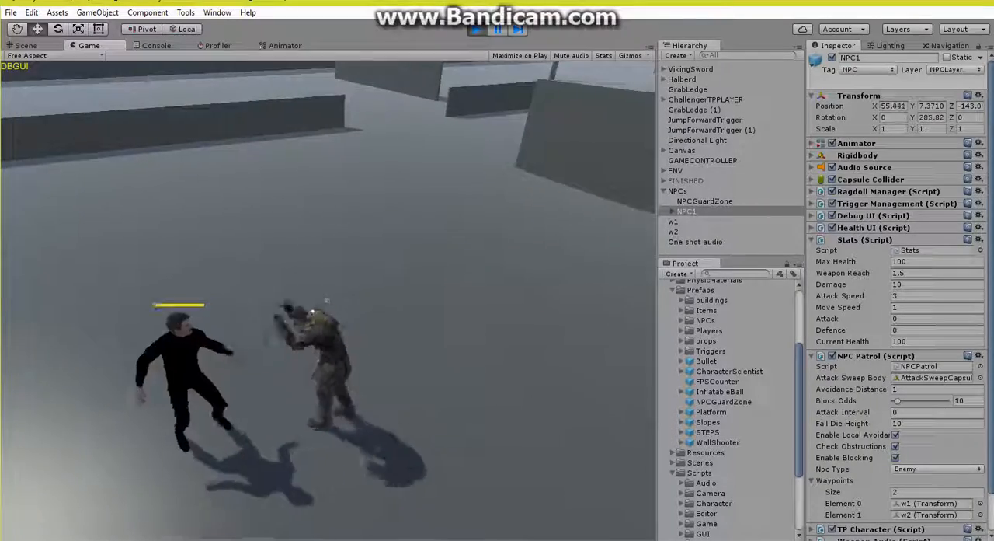
key("w")
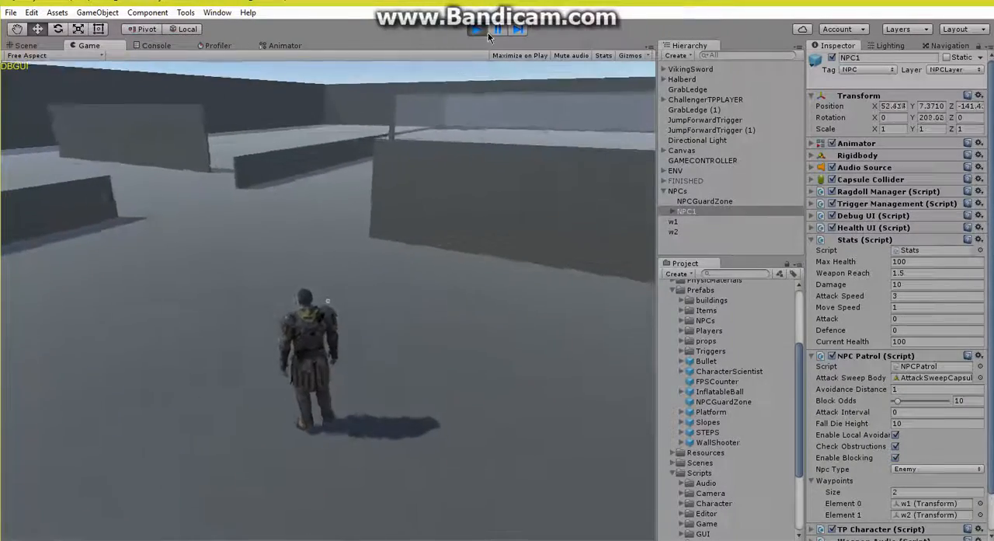
Step: End the play test, set NPC1's attack speed to 1 and move speed to 0.5, and collapse its Stats component
key("ctrl+p")
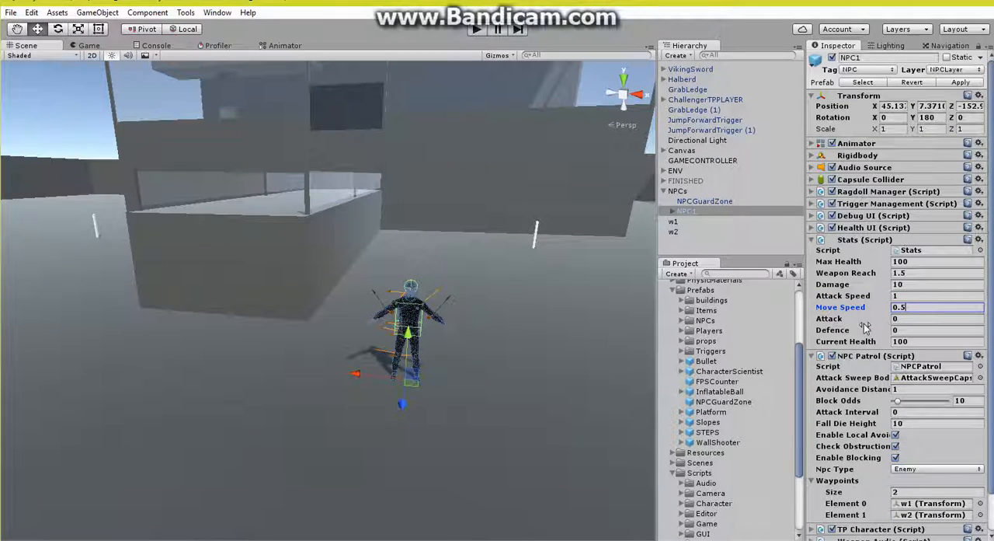
left_click(918, 469)
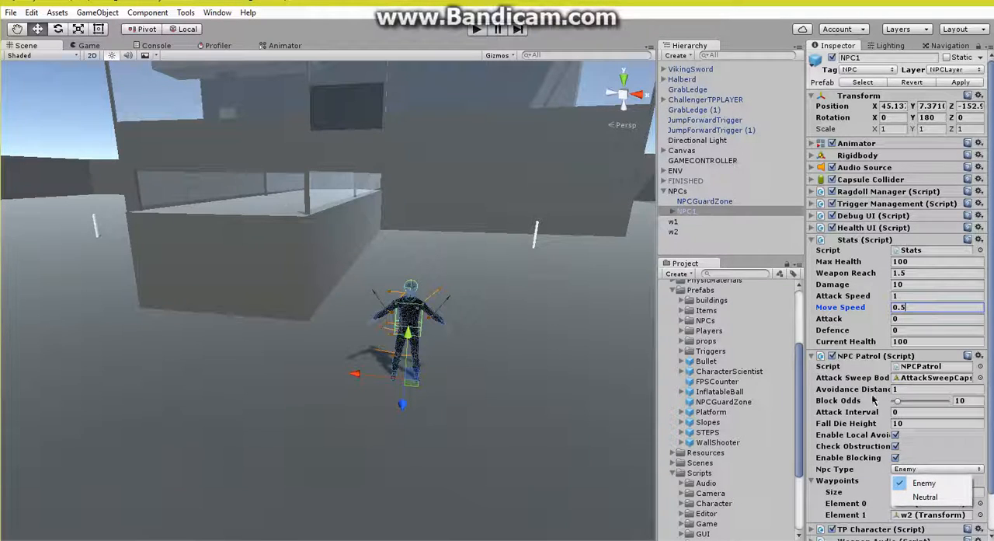
left_click(859, 242)
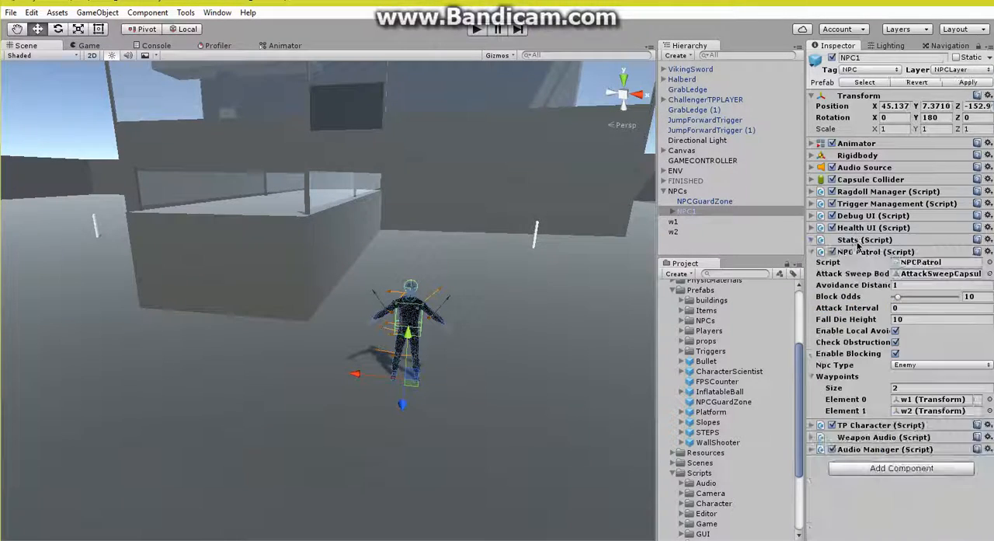
Step: Collapse NPC1's NPC Patrol component, the Scripts folder and the NPCs group, and expand the Triggers prefab folder
left_click(859, 255)
right_click_drag(302, 313, 393, 352)
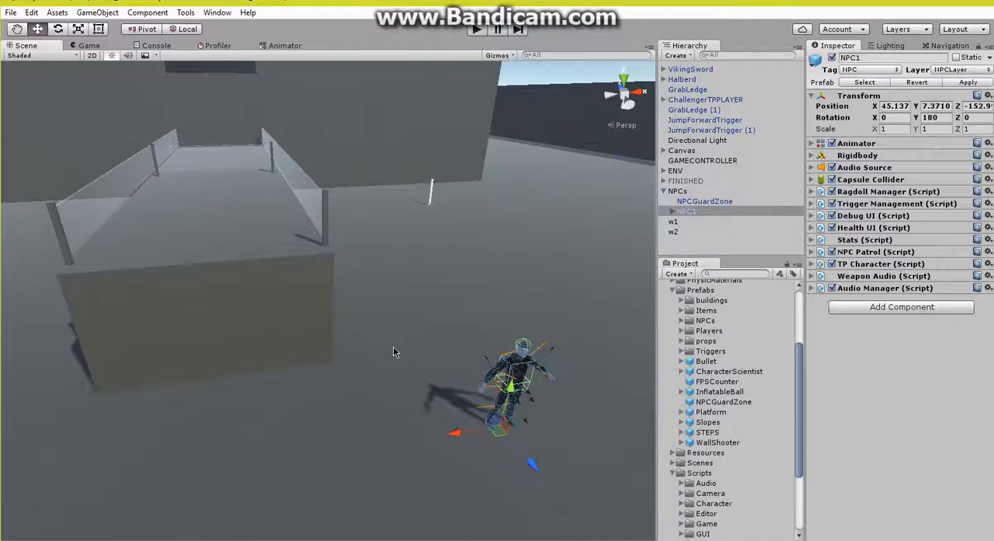
left_click(673, 474)
scroll(682, 437, "up", 3)
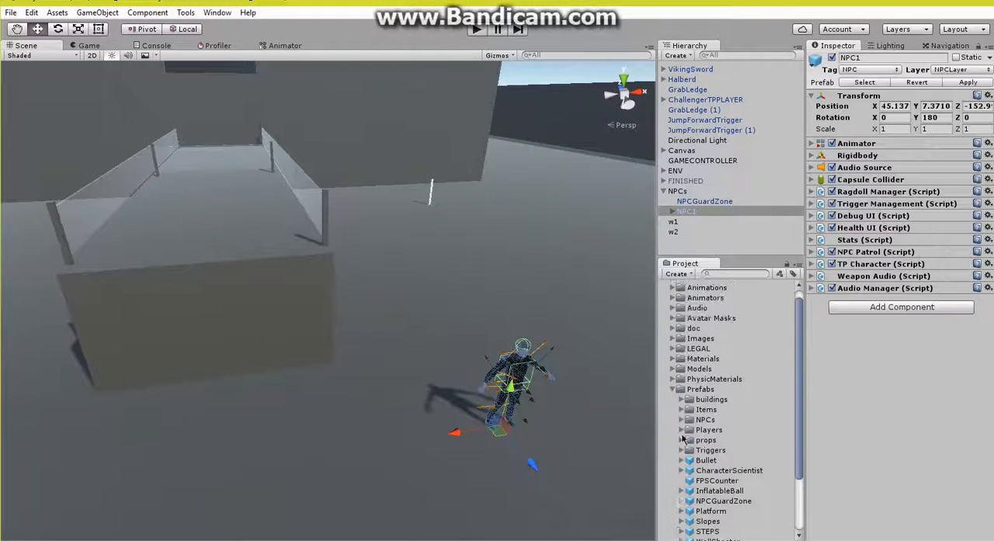
left_click(682, 450)
right_click_drag(250, 340, 658, 194)
left_click(664, 192)
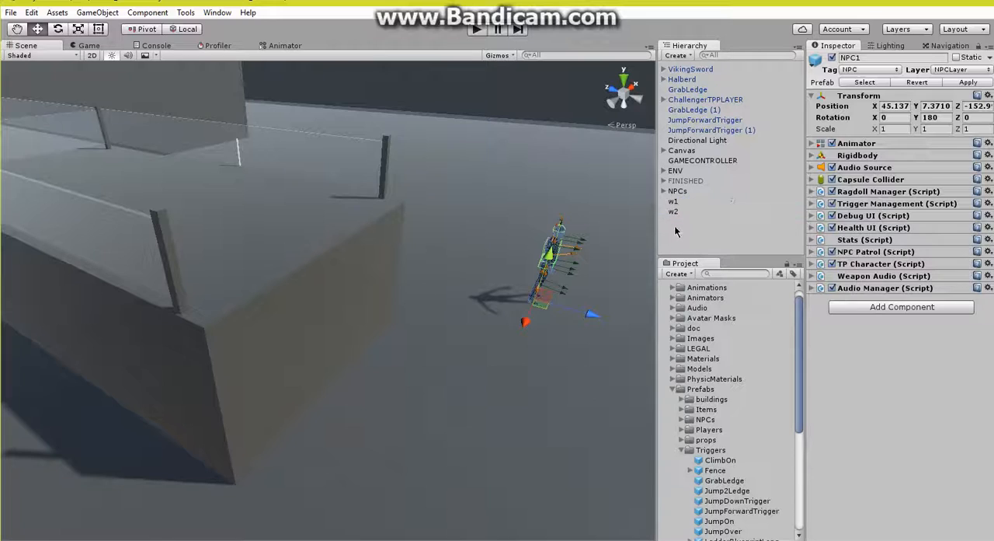
Step: Create an empty object at scene root, reset its transform and rename it TRIGGERS
left_click(678, 232)
right_click(678, 231)
left_click(705, 335)
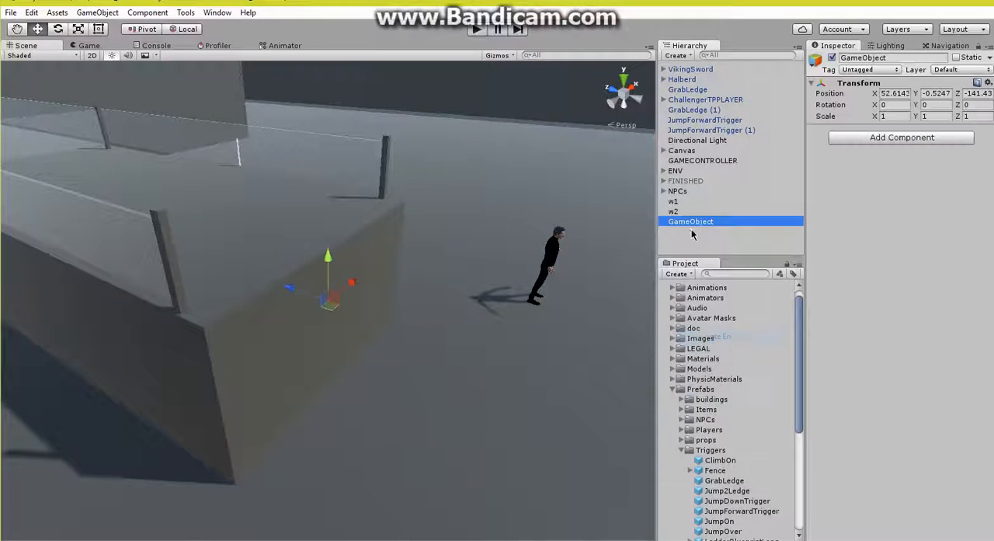
left_click(987, 82)
left_click(953, 97)
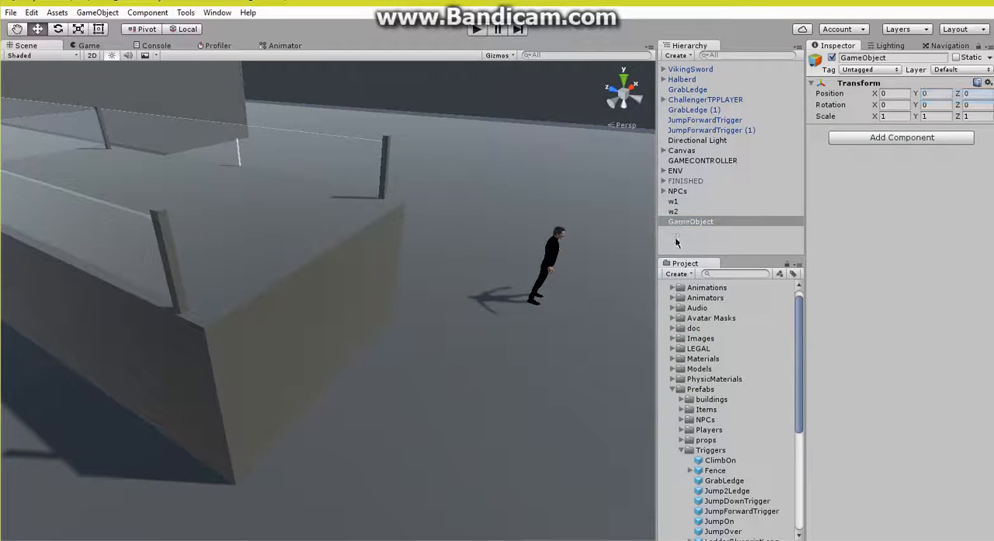
right_click(688, 224)
left_click(705, 262)
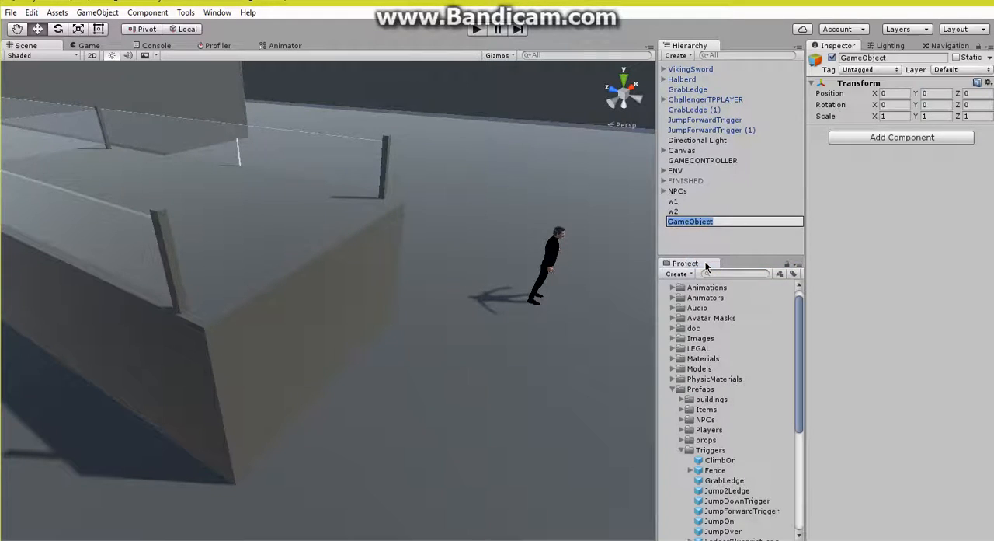
type("TRIGGERS")
key("Return")
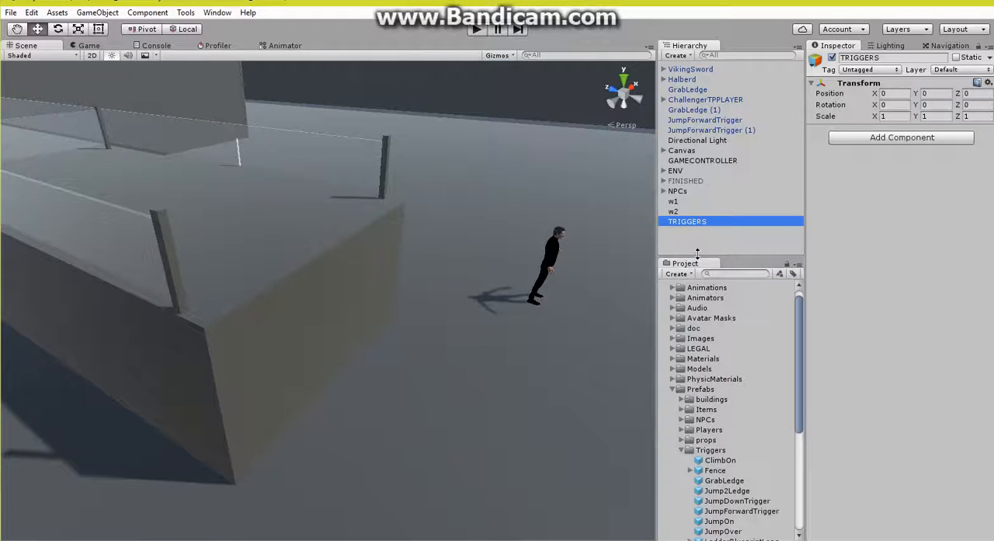
Step: Create a second empty object at scene root, rename it OFFMESHLINKS and reset its transform
right_click(697, 252)
left_click(694, 246)
right_click(694, 246)
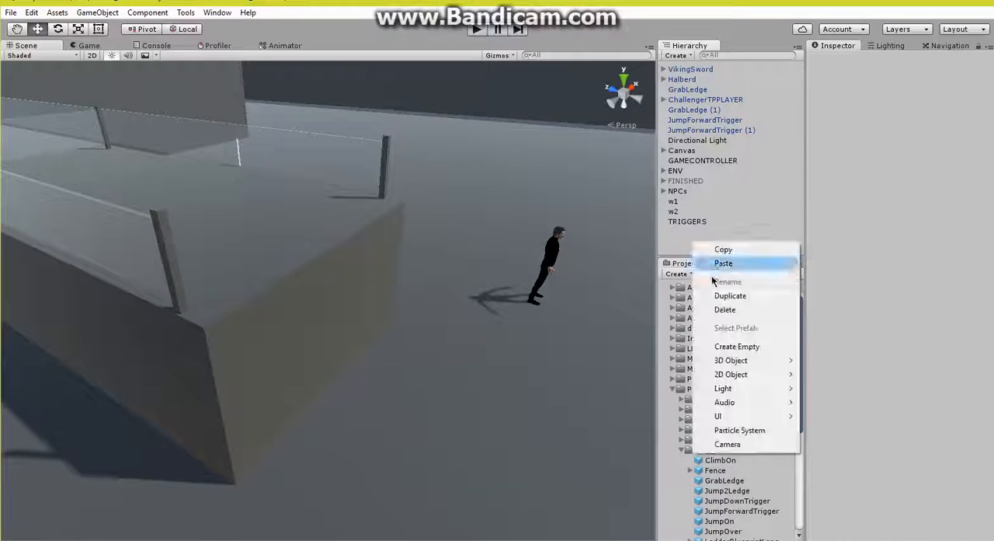
left_click(722, 345)
right_click(708, 233)
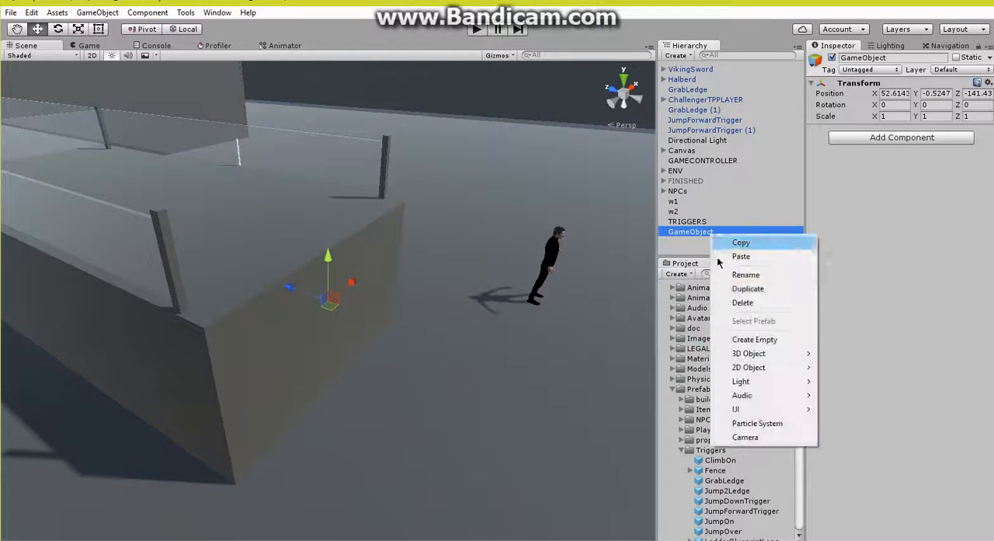
left_click(737, 277)
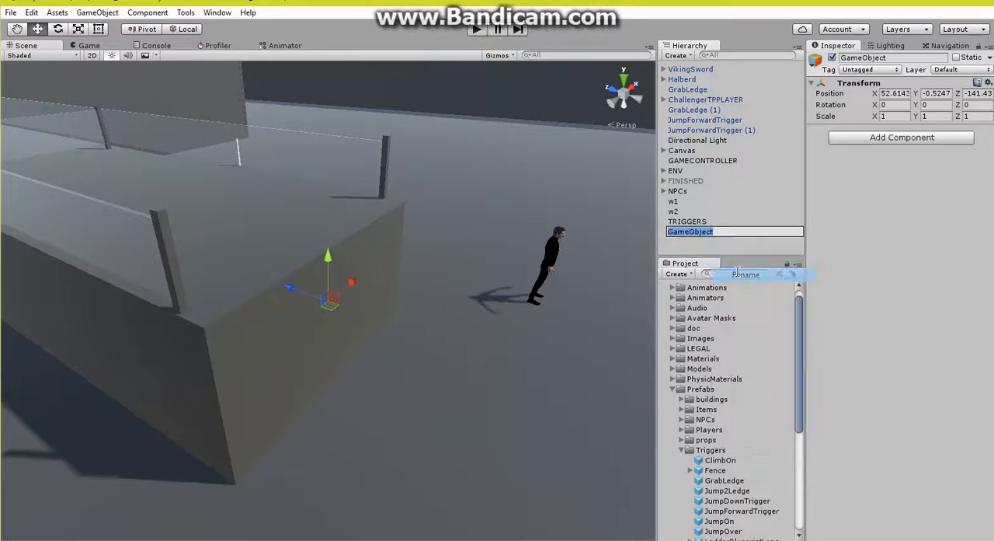
type("0")
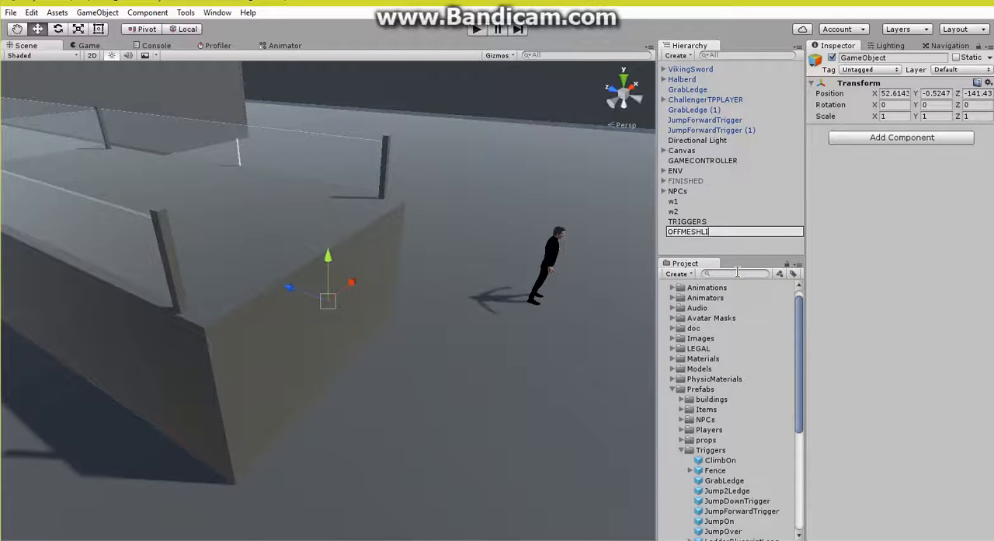
type("FFMESHLINKS")
key("Return")
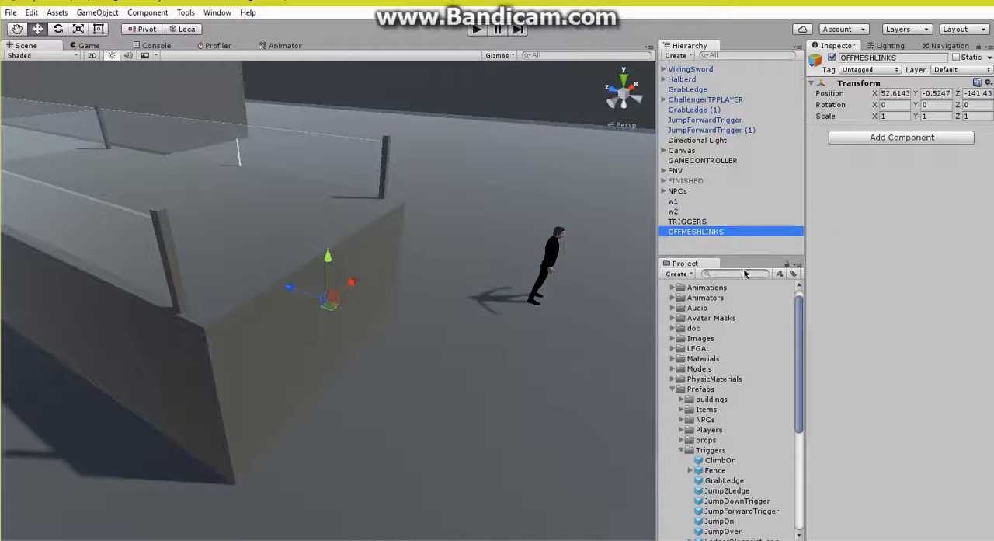
left_click(988, 82)
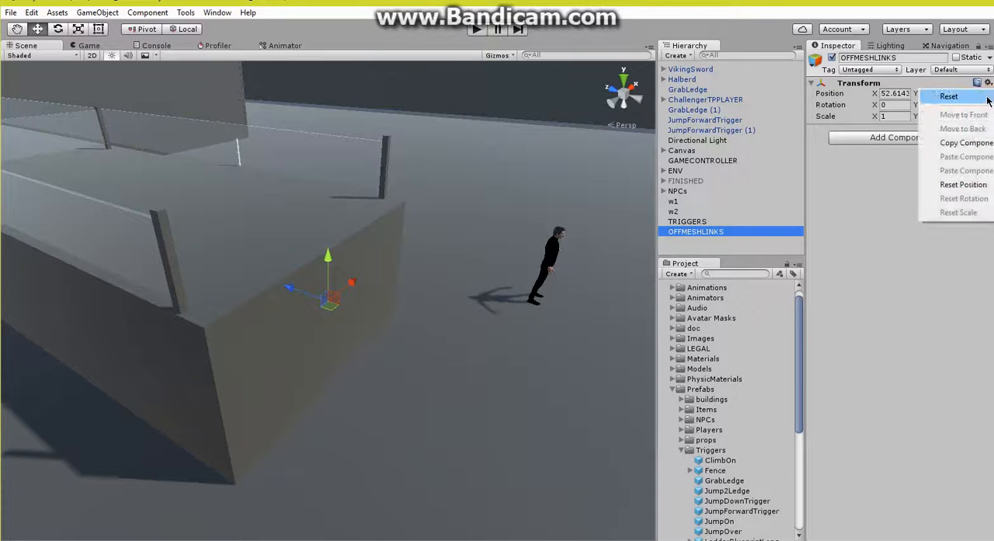
left_click(932, 95)
left_click(712, 221)
left_click(708, 233)
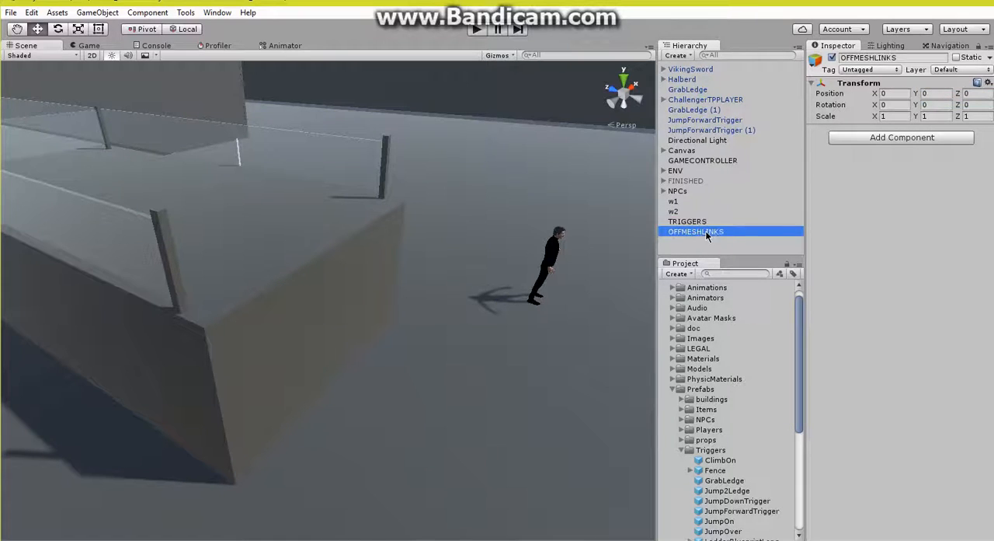
left_click(707, 225)
Step: Place a ClimbOn trigger prefab on the ground before the platform's front wall and widen it to an X scale of about 4.28
right_click_drag(404, 386, 388, 394)
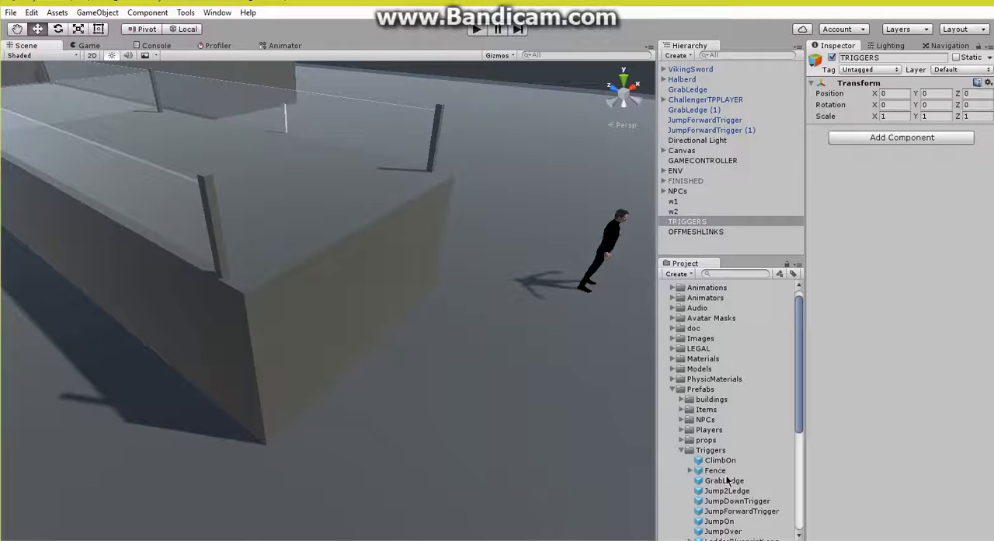
left_click_drag(721, 462, 460, 325)
left_click(78, 29)
Step: Set the ClimbOn trigger's Angle Condition to 45 and turn off Show Info Text
left_click(916, 307)
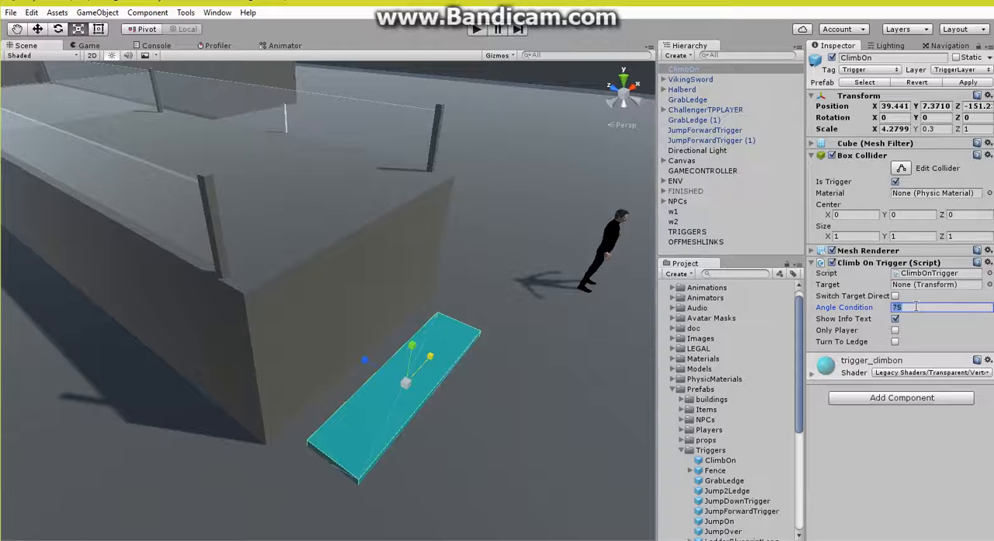
type("45")
left_click(895, 319)
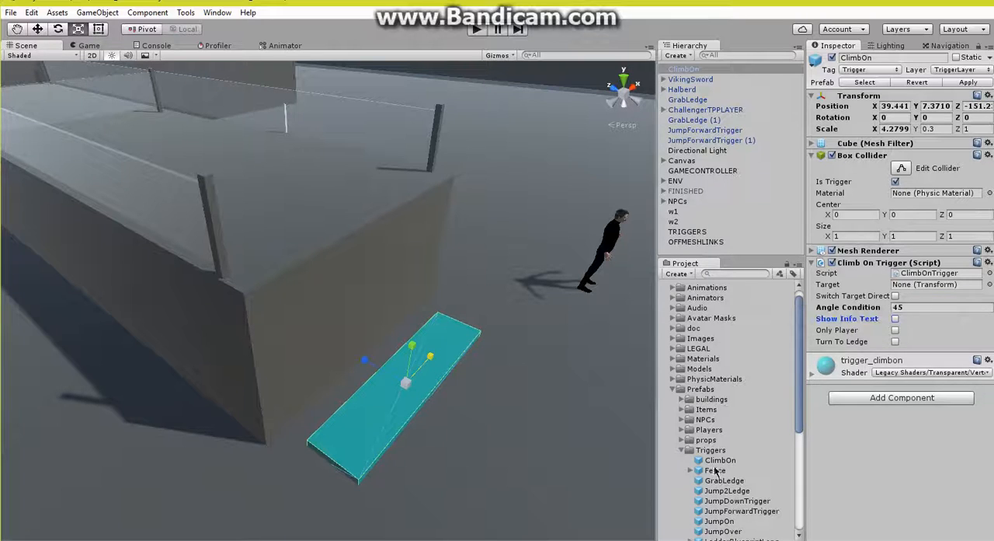
Step: Place a GrabLedge prefab along the platform's upper front edge and size it to an X scale of about 4.47
left_click_drag(725, 481, 379, 218)
key("d")
right_click_drag(379, 220, 288, 229)
key("s")
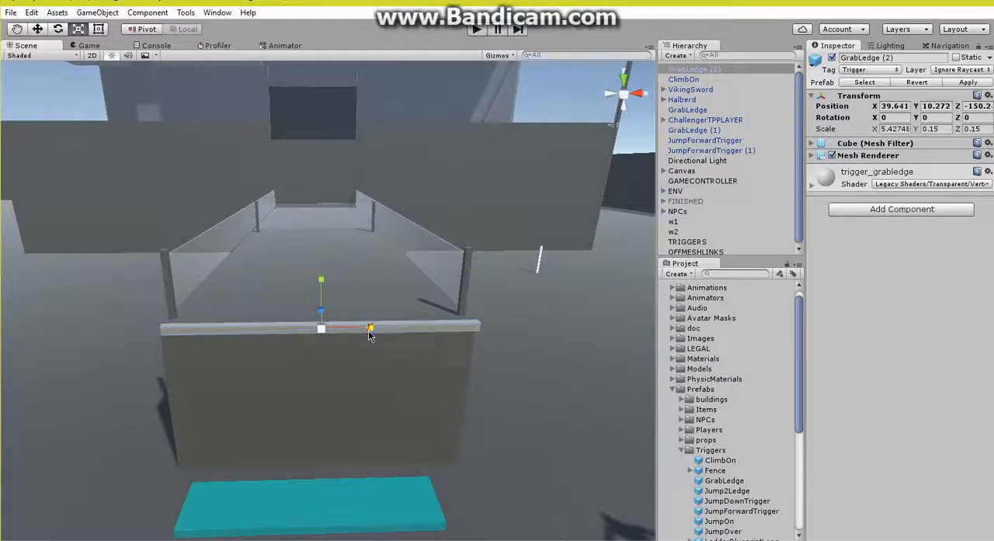
left_click_drag(371, 327, 361, 327)
mouse_move(181, 384)
right_mouse_down()
mouse_move(317, 412)
mouse_move(202, 406)
mouse_move(172, 373)
mouse_move(187, 383)
right_mouse_up()
Step: Move the ClimbOn trigger to about X 39.54 and assign GrabLedge (2) as its target
left_click(344, 458)
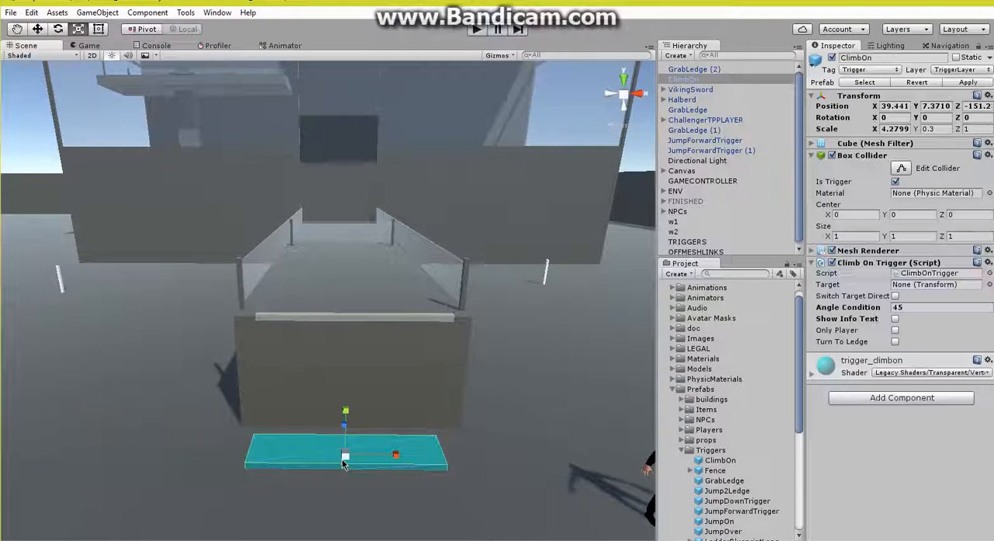
left_click(37, 29)
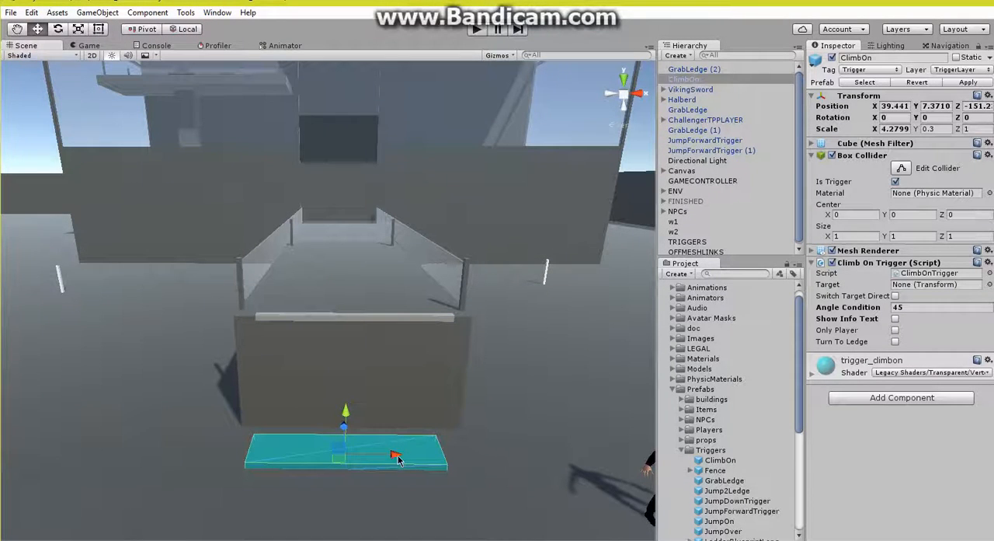
left_click_drag(394, 455, 397, 453)
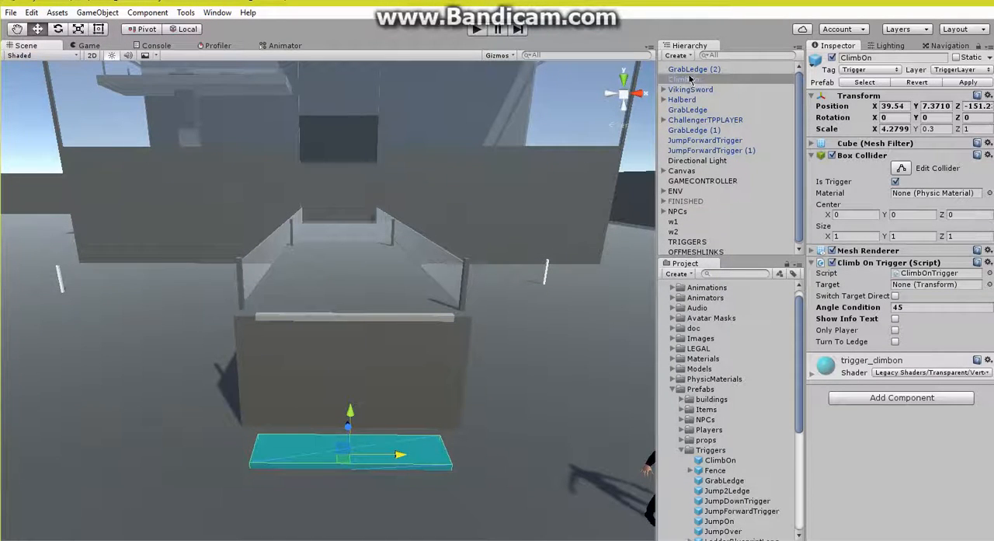
left_click_drag(689, 79, 899, 288)
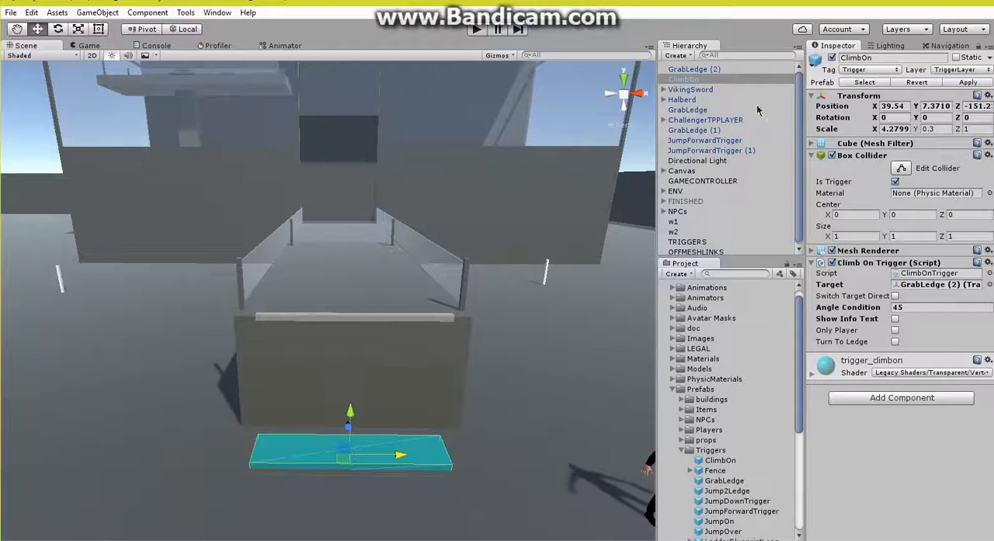
Step: Rename GrabLedge (2) to GrabLedge
left_click(730, 71)
left_click(730, 71)
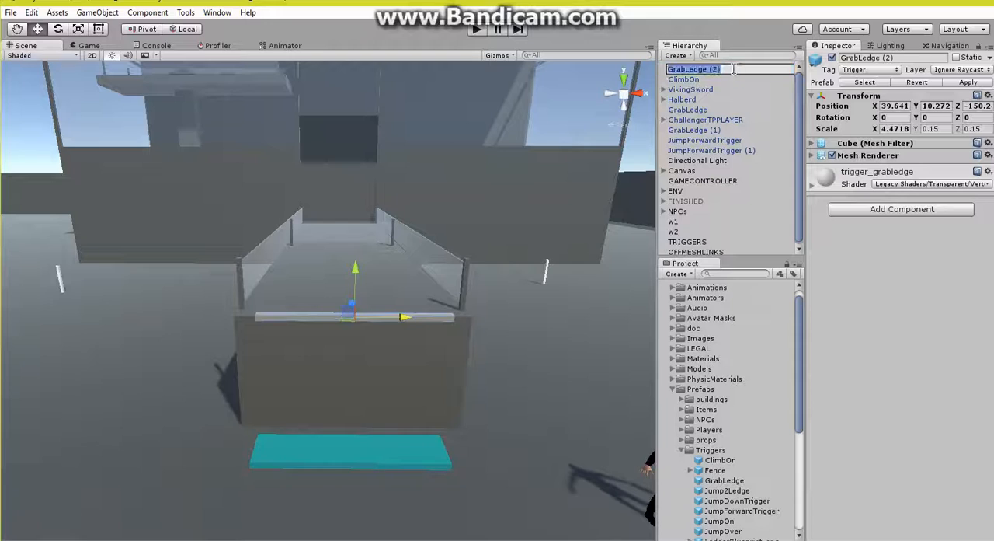
key("End")
key("BackSpace")
key("BackSpace")
key("BackSpace")
key("BackSpace")
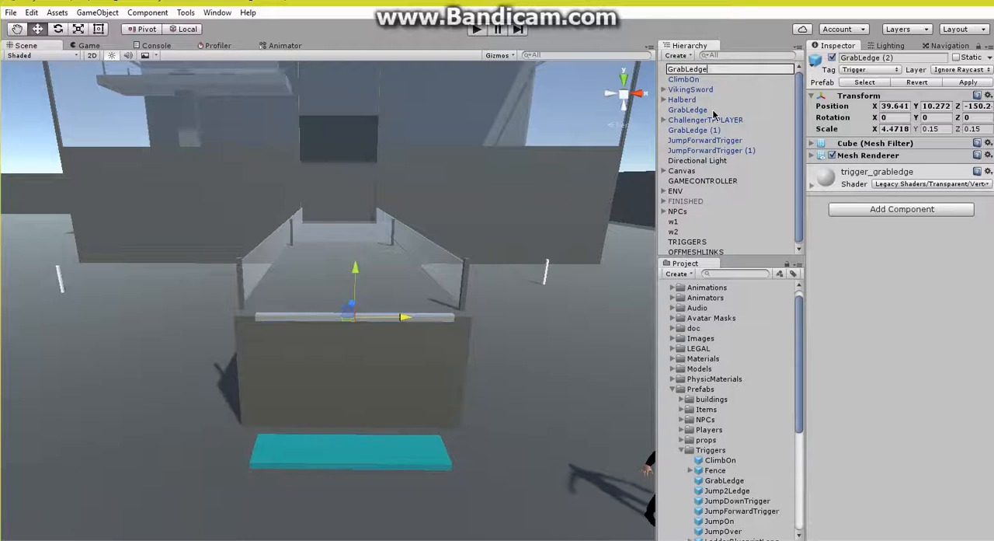
key("Return")
Step: Parent the ClimbOn trigger and its target GrabLedge to the TRIGGERS object, and collapse that group
left_click(703, 79)
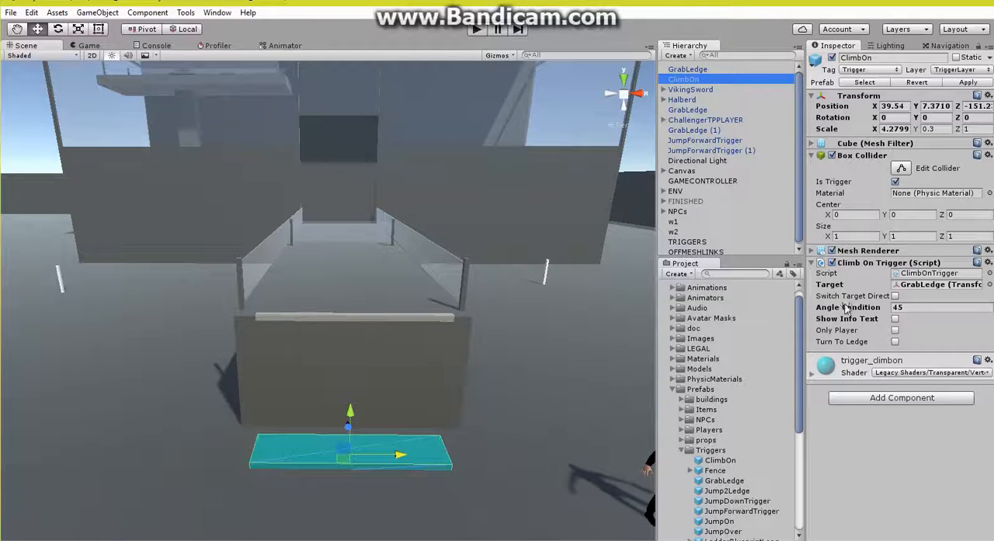
left_click(697, 72, "ctrl")
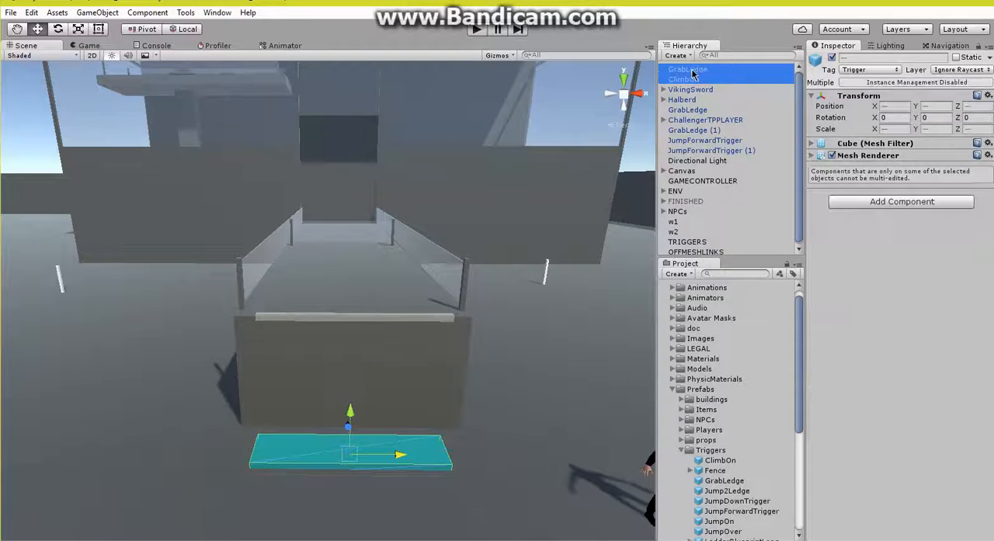
left_click_drag(696, 71, 687, 241)
left_click_drag(278, 283, 386, 320, "alt")
left_click(664, 223)
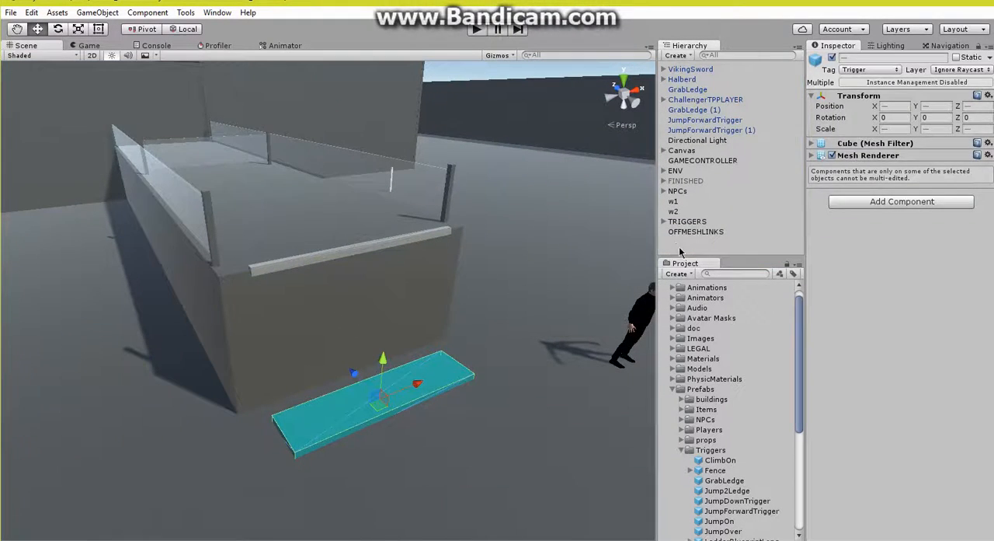
Step: Create a cube, move it in front of the climb trigger at about X 39.62, Y 8.9, Z -152.6, and remove its Box Collider
right_click(681, 248)
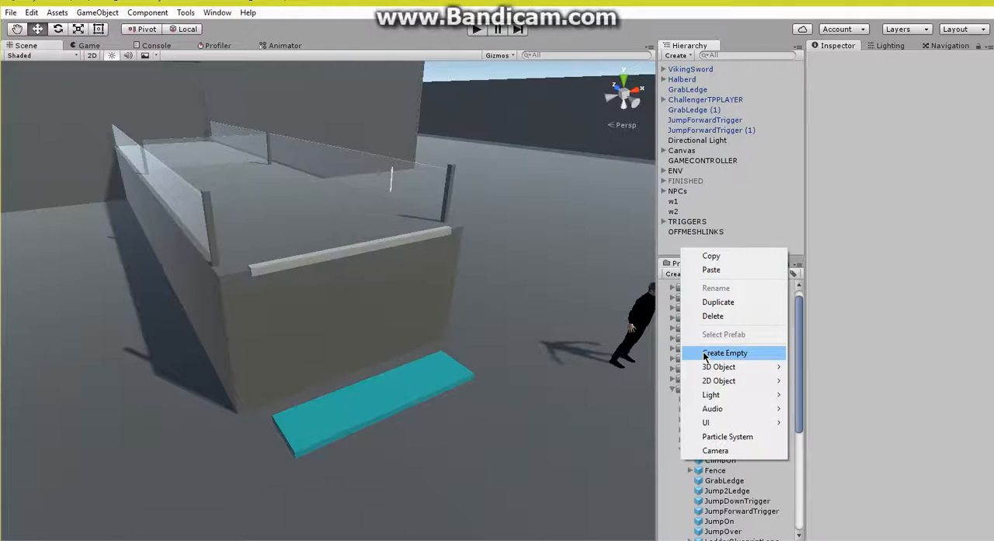
mouse_move(745, 367)
left_click(804, 367)
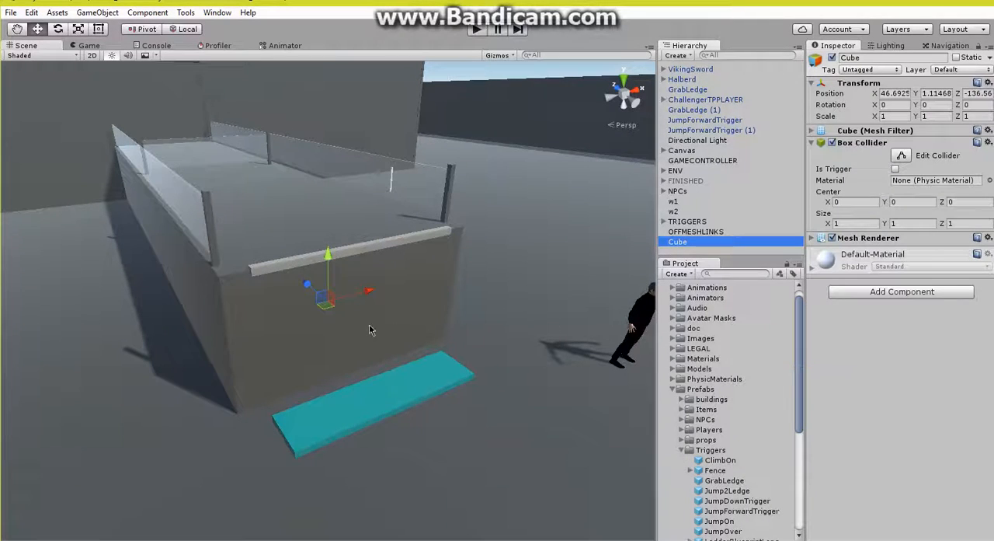
left_click_drag(330, 309, 463, 363)
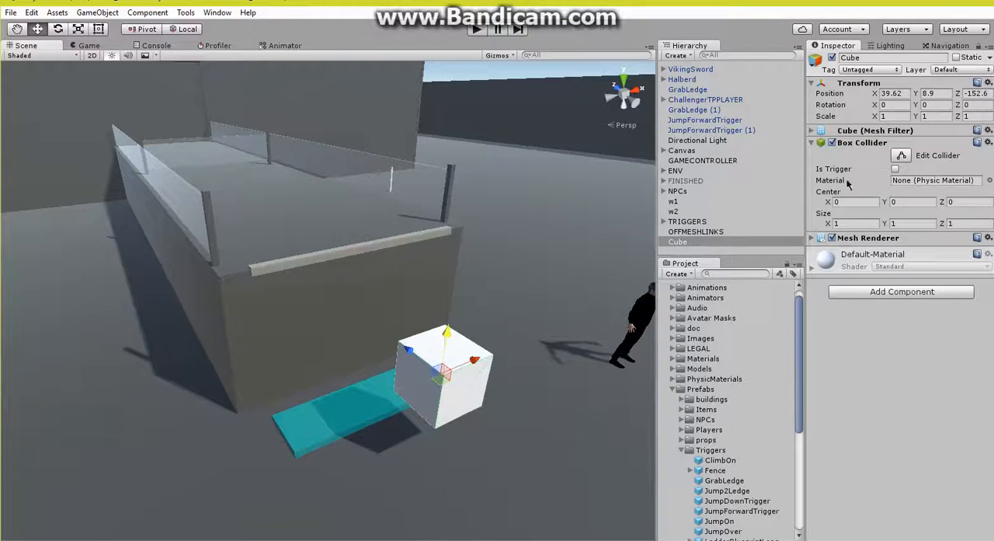
right_click(868, 143)
left_click(894, 195)
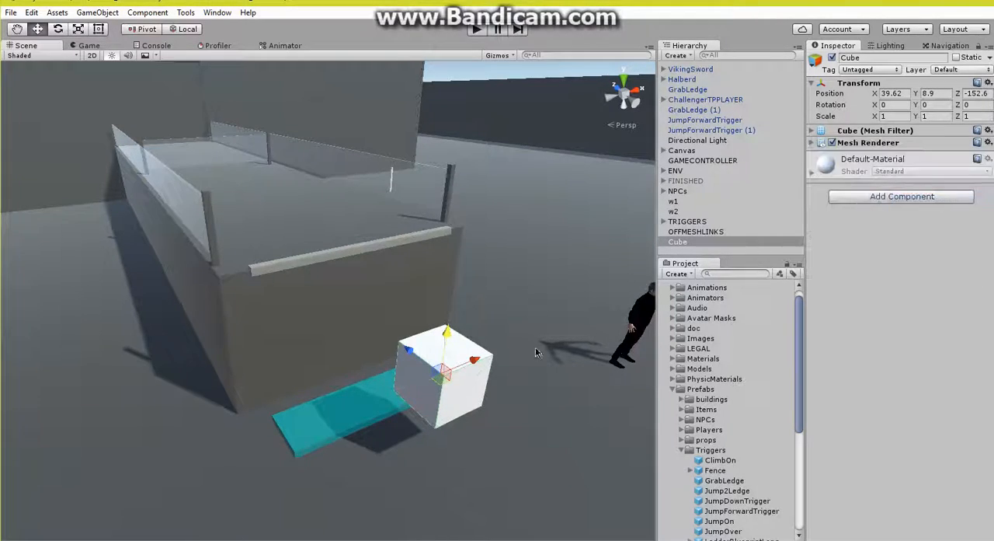
Step: Flatten the cube to a Y scale of about 0.11 and move it onto the ClimbOn trigger at about X 39.83, Y 7.37, Z -150.48
left_click(80, 28)
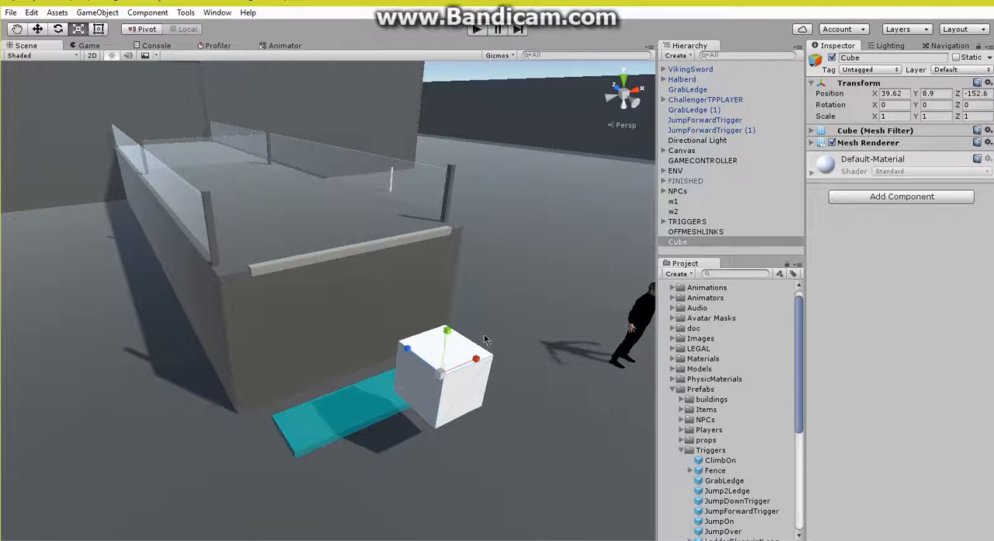
left_click_drag(446, 332, 449, 369)
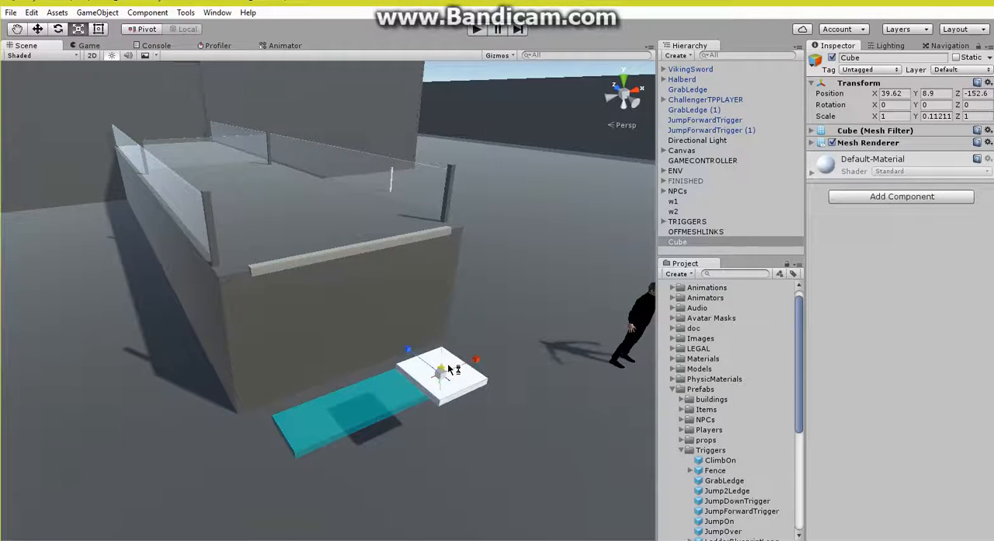
left_click(37, 29)
left_click_drag(448, 329, 458, 404)
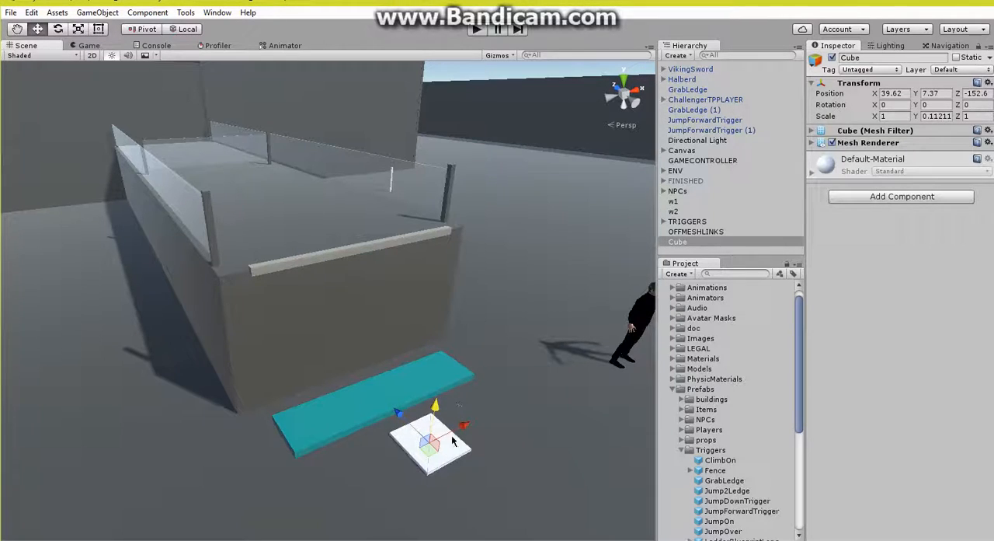
left_click_drag(434, 455, 370, 380)
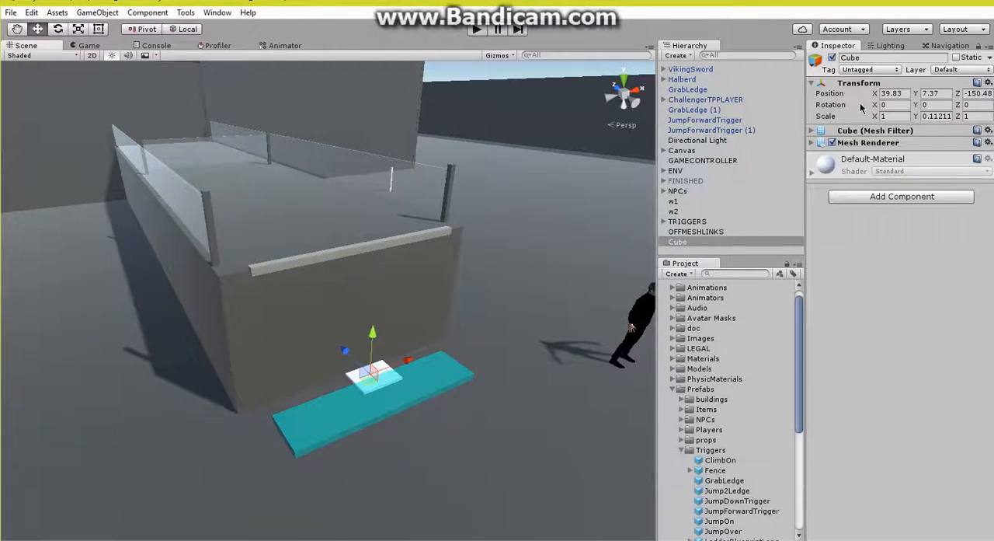
Step: Rename the flattened cube on the climb trigger to OffMeshLinkDOWN
left_click_drag(430, 241, 164, 245, "alt")
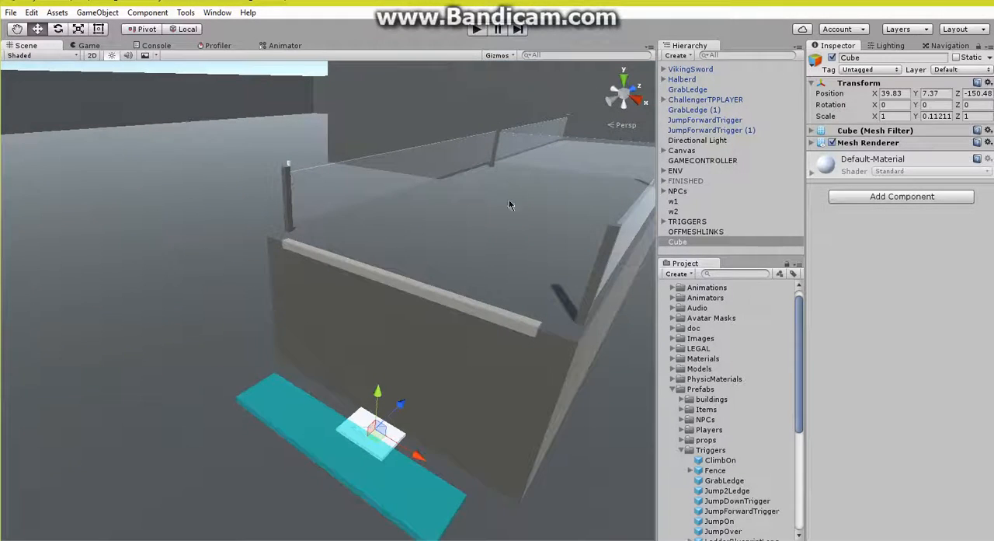
right_click(698, 241)
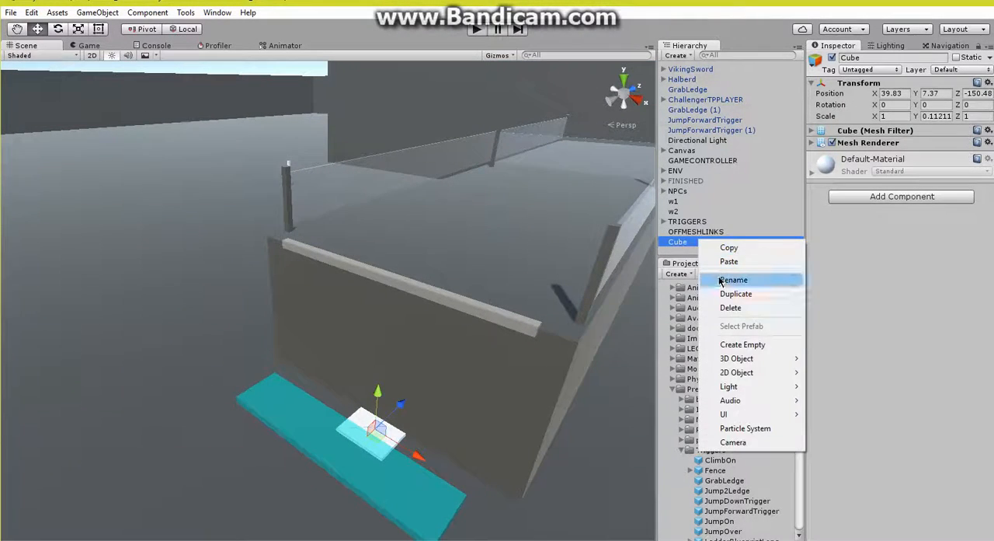
left_click(721, 281)
type("Off")
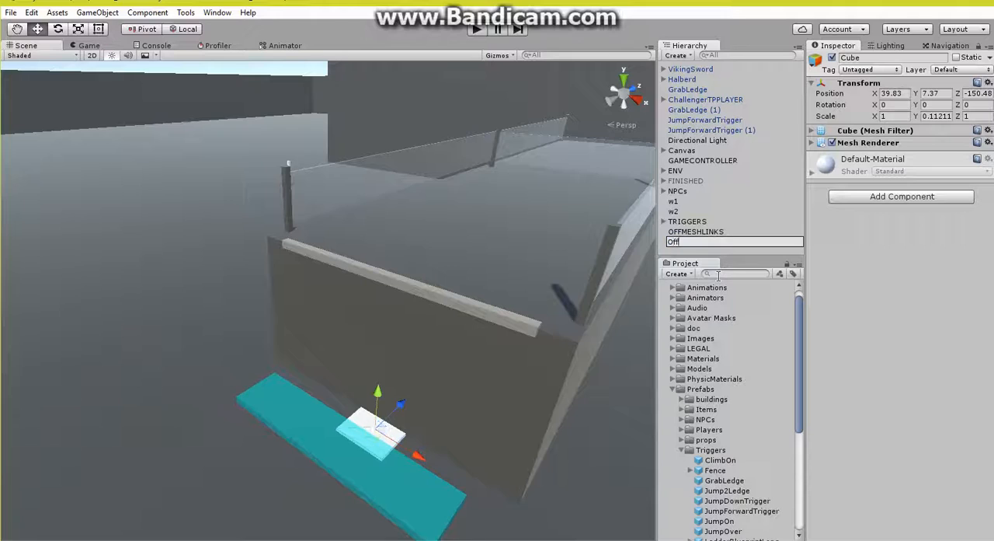
type("MeshLinkDOWN")
key("Return")
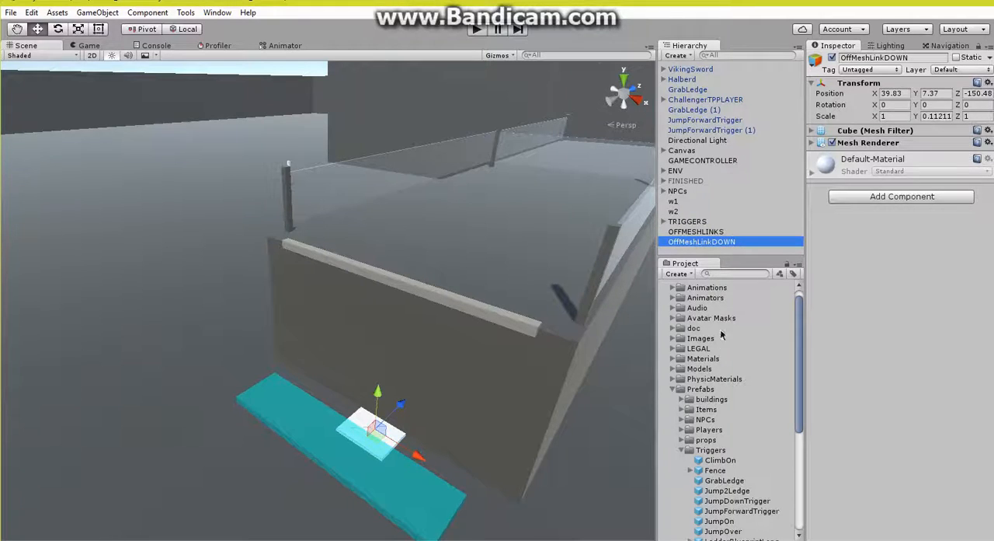
Step: Add an Off Mesh Link navigation component to OffMeshLinkDOWN
left_click(871, 197)
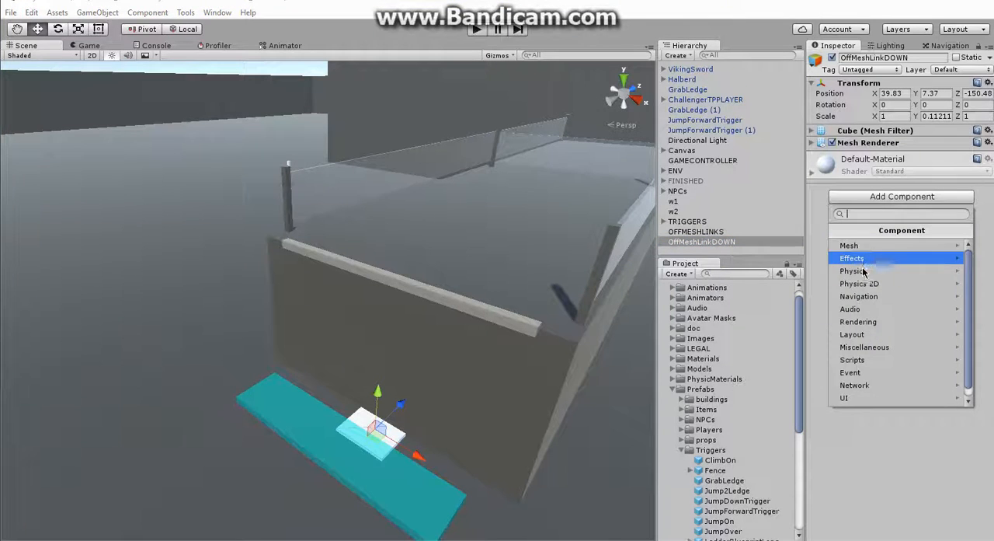
left_click(863, 294)
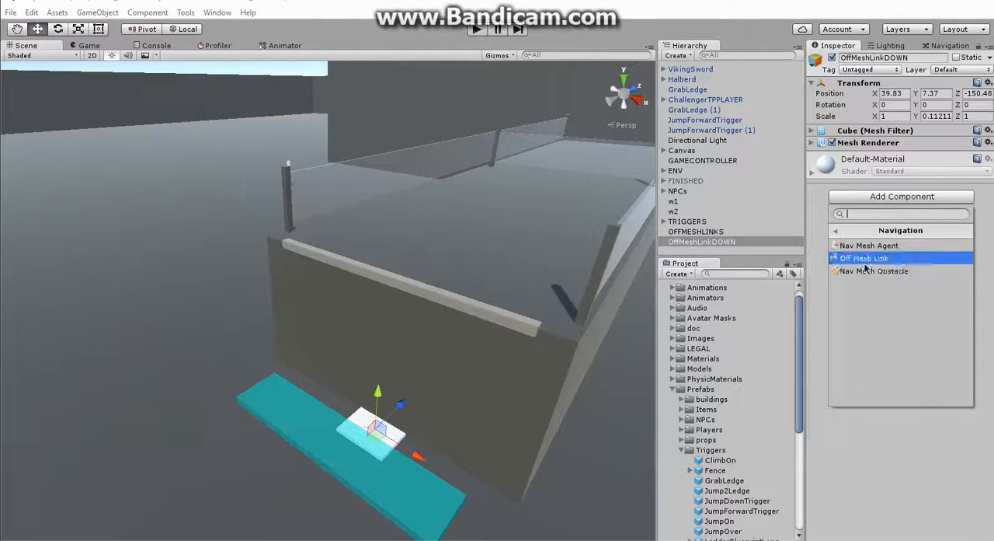
left_click(865, 258)
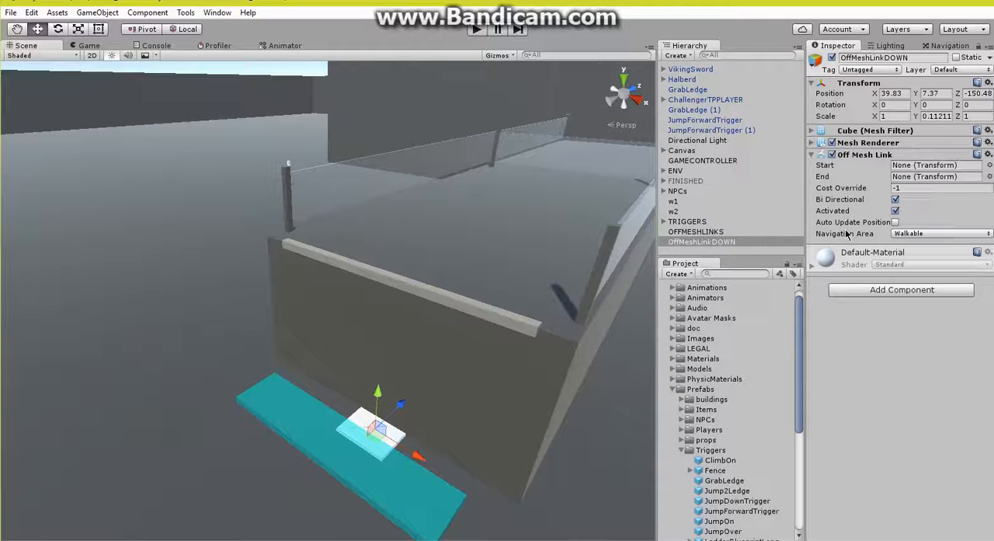
Step: Duplicate OffMeshLinkDOWN, place the copy just below OFFMESHLINKS in the hierarchy, and rename it OffMeshLinkUP
right_click(713, 242)
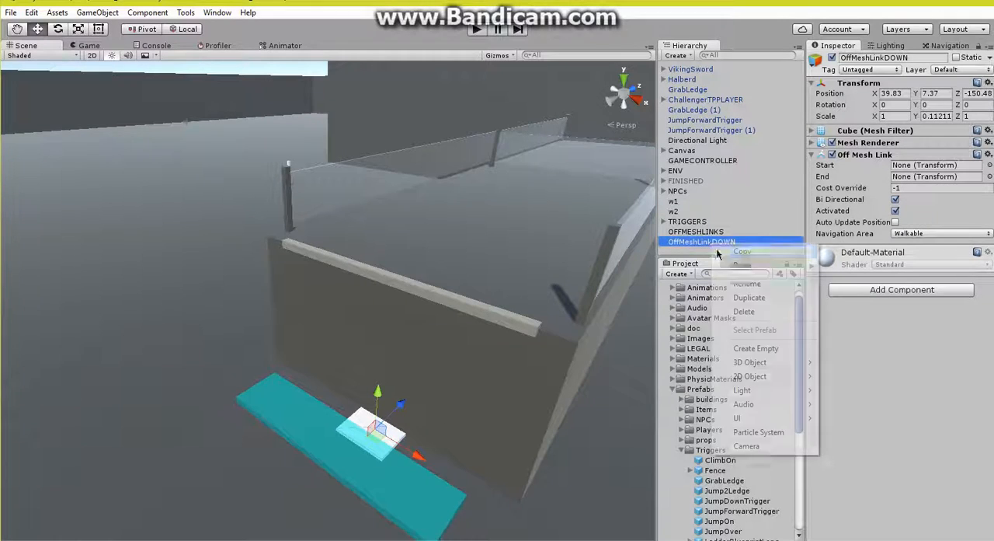
left_click(747, 298)
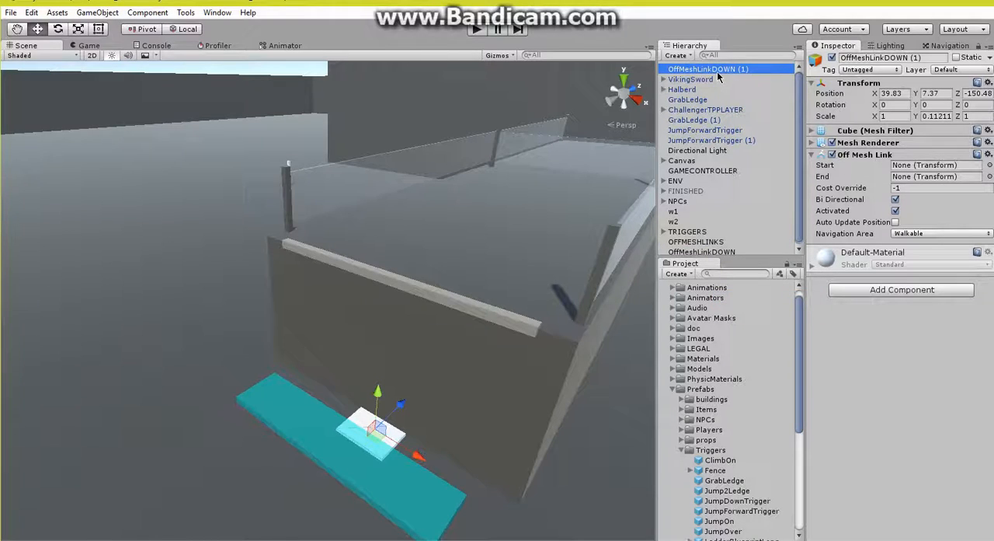
left_click_drag(719, 76, 722, 245)
right_click(736, 240)
left_click(763, 281)
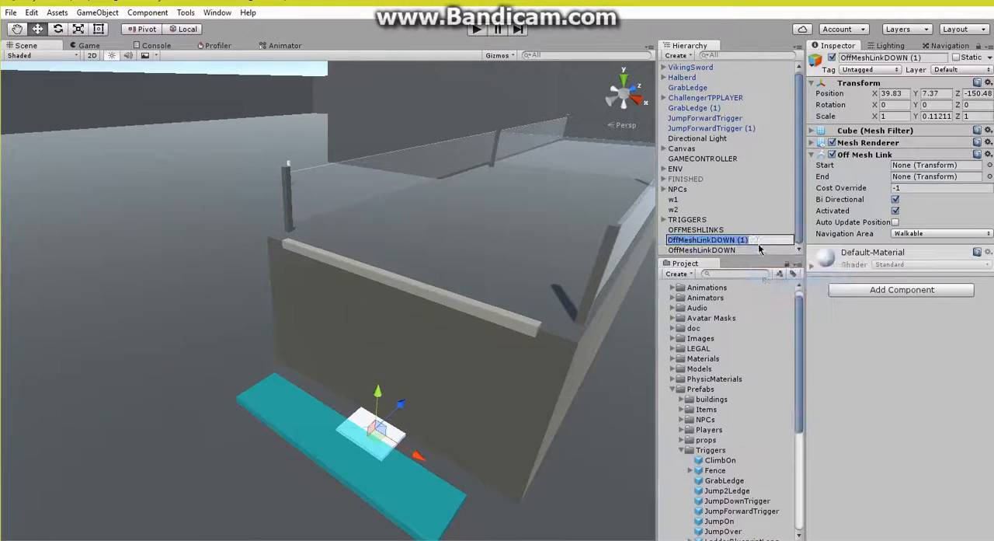
left_click(755, 239)
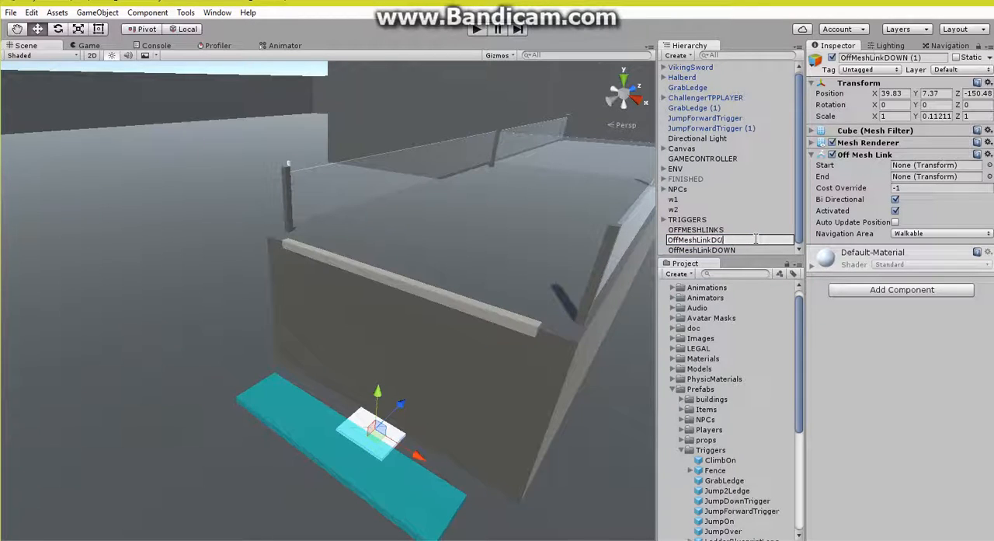
type("kUP")
key("Return")
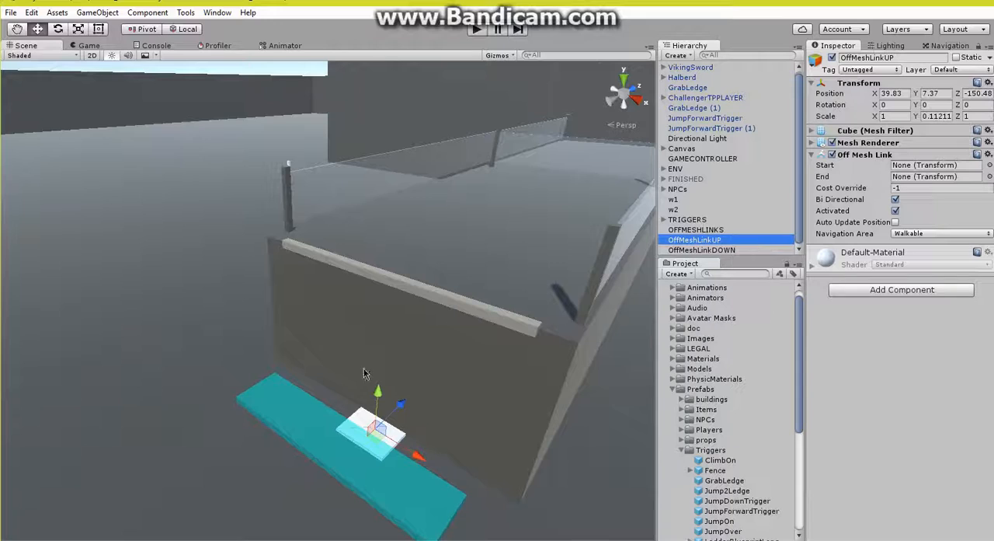
Step: Rename OffMeshLinkUP to OffMeshLinkB and OffMeshLinkDOWN to OffMeshLinkA
left_click(728, 242)
left_click_drag(727, 240, 711, 243)
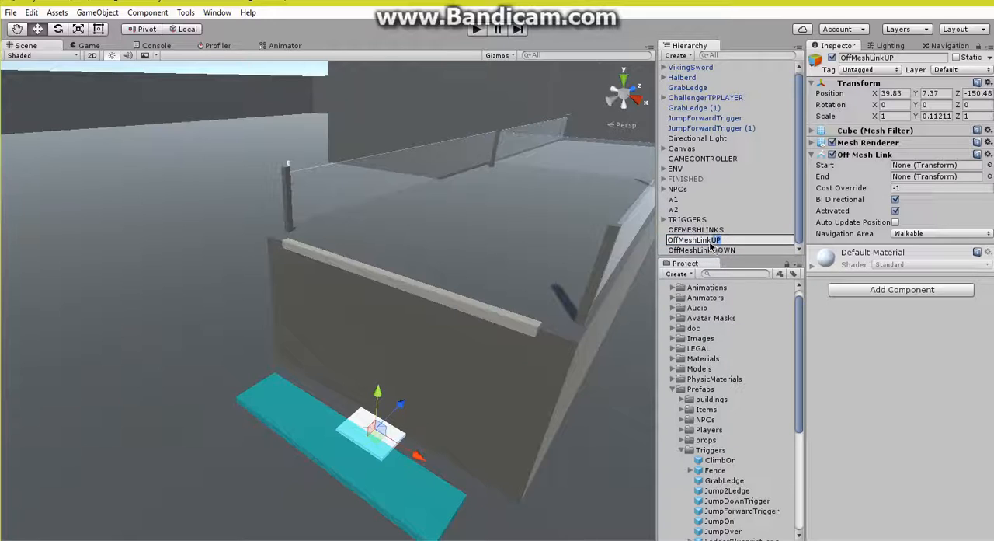
left_click(747, 250)
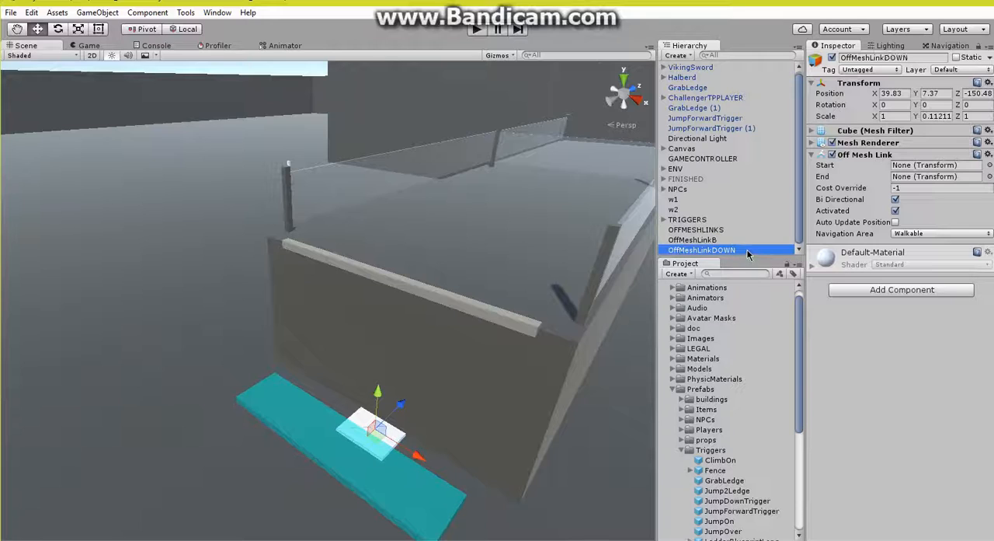
left_click(743, 248)
left_click_drag(736, 249, 712, 249)
type("A")
key("Return")
Step: Raise OffMeshLinkB onto the platform edge at about Y 10.24, Z -150.19, and nudge the ClimbOn trigger to about X 39.54, Z -151.0
left_click(726, 240)
left_click_drag(379, 397, 424, 271)
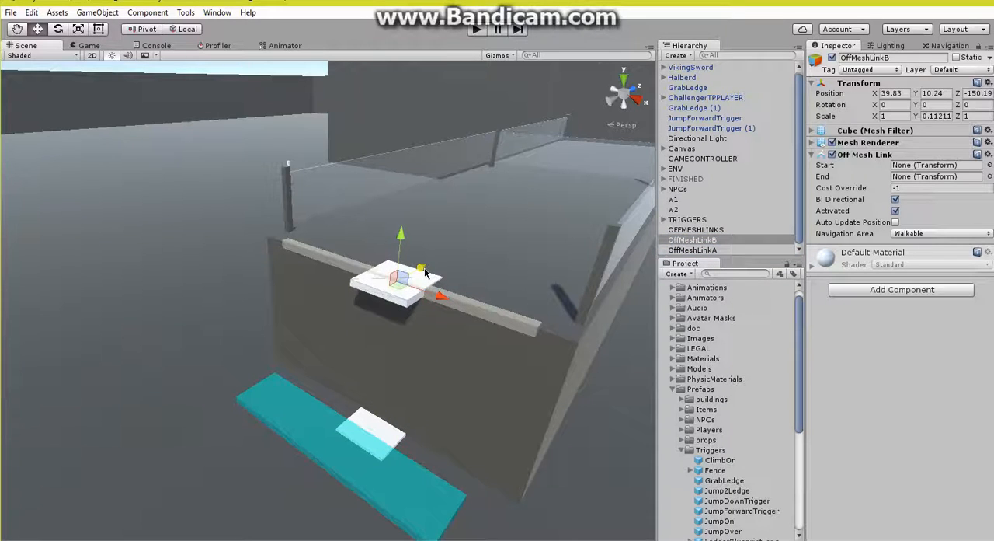
left_click(737, 251)
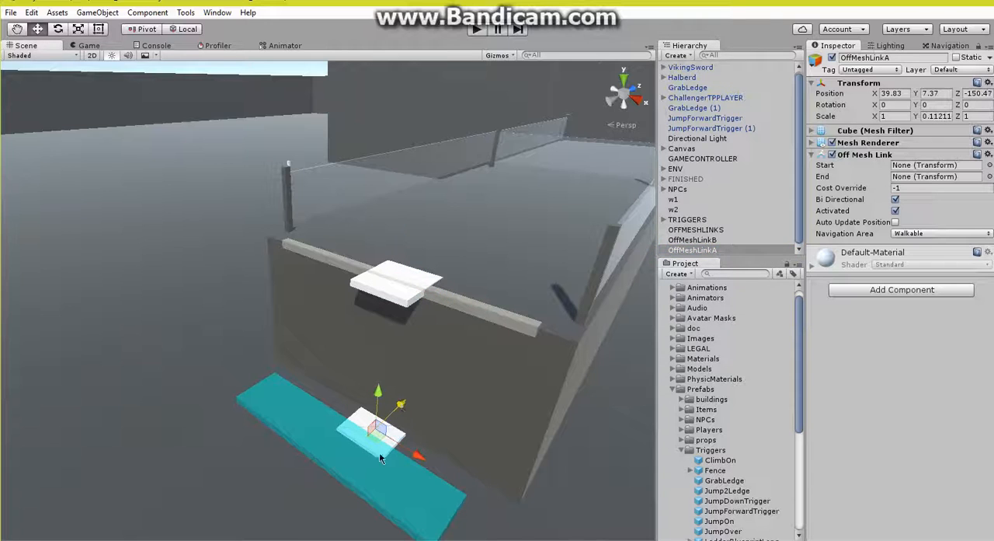
left_click(379, 452)
left_click_drag(369, 419, 374, 416)
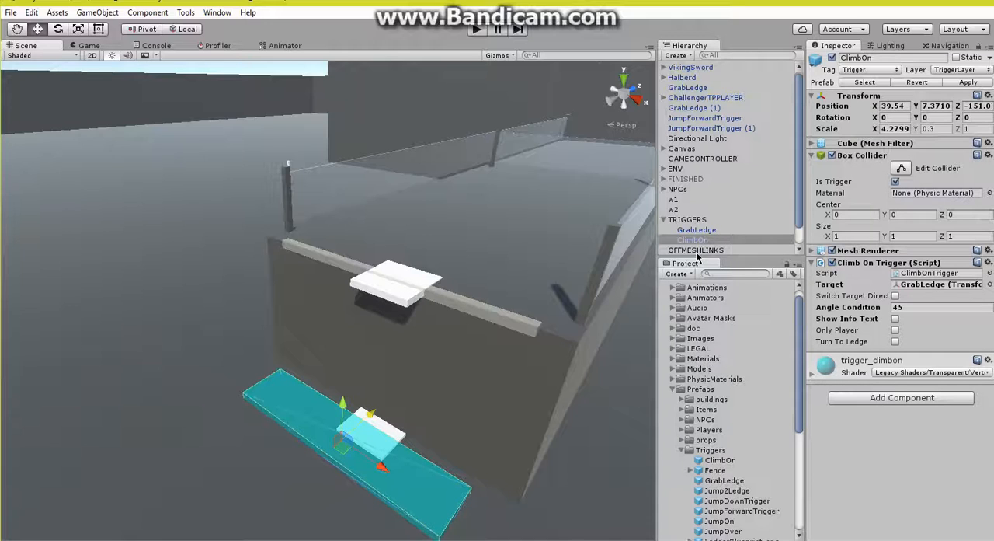
Step: Parent OffMeshLinkA and OffMeshLinkB to the OFFMESHLINKS object
scroll(680, 233, "down", 1)
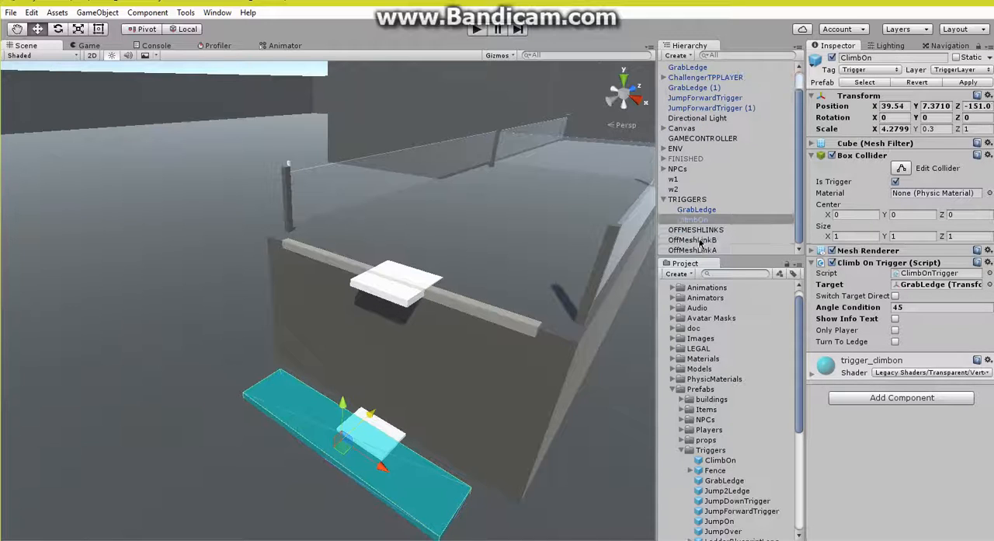
left_click(699, 240)
left_click(699, 249, "shift")
left_click_drag(692, 242, 699, 230)
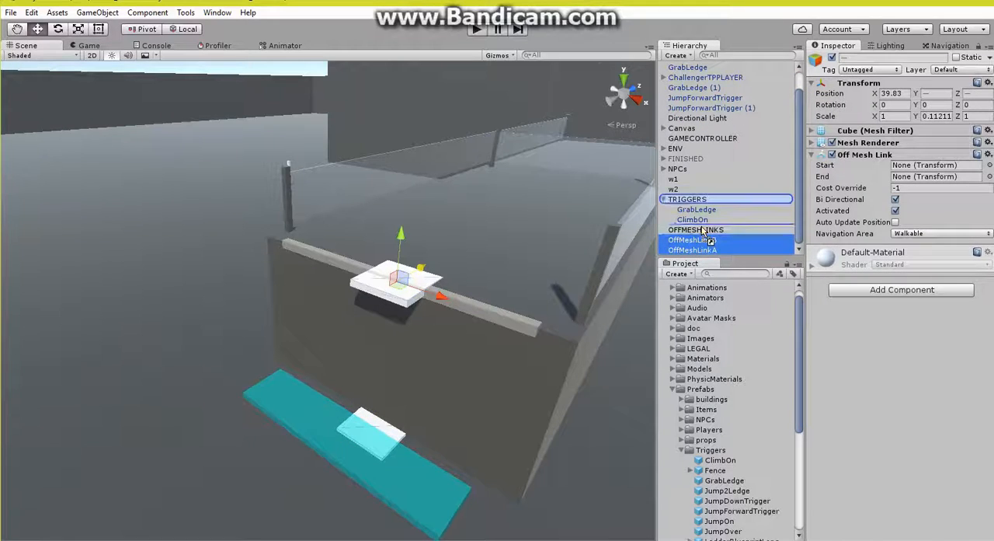
Step: On OffMeshLinkA's Off Mesh Link component, assign OffMeshLinkA as the Start and OffMeshLinkB as the End
left_click(706, 251)
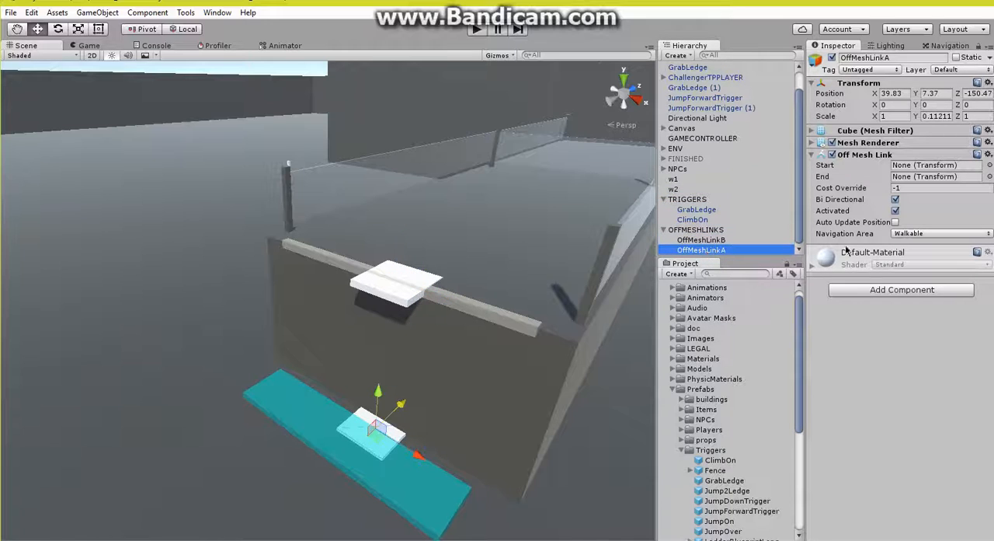
left_click_drag(724, 250, 903, 166)
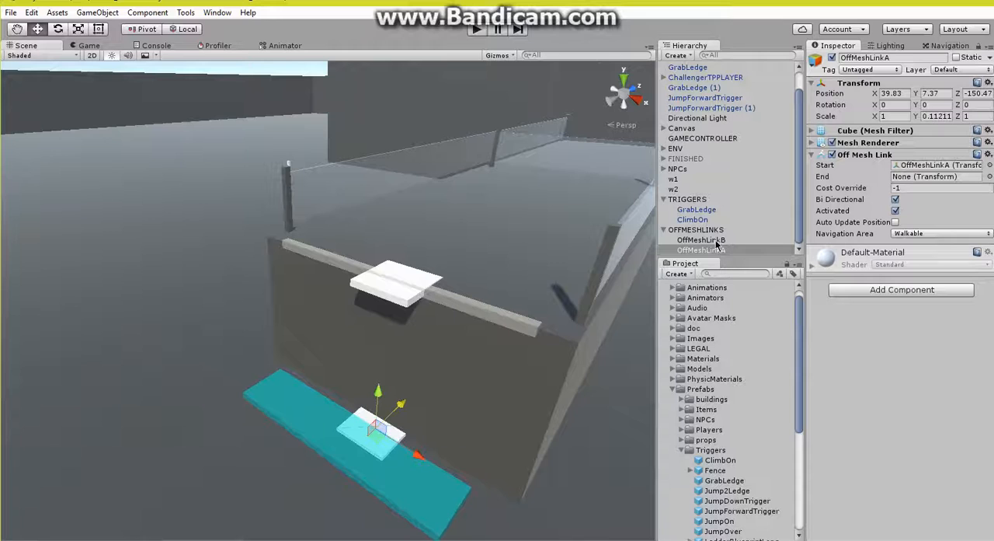
left_click_drag(717, 244, 919, 184)
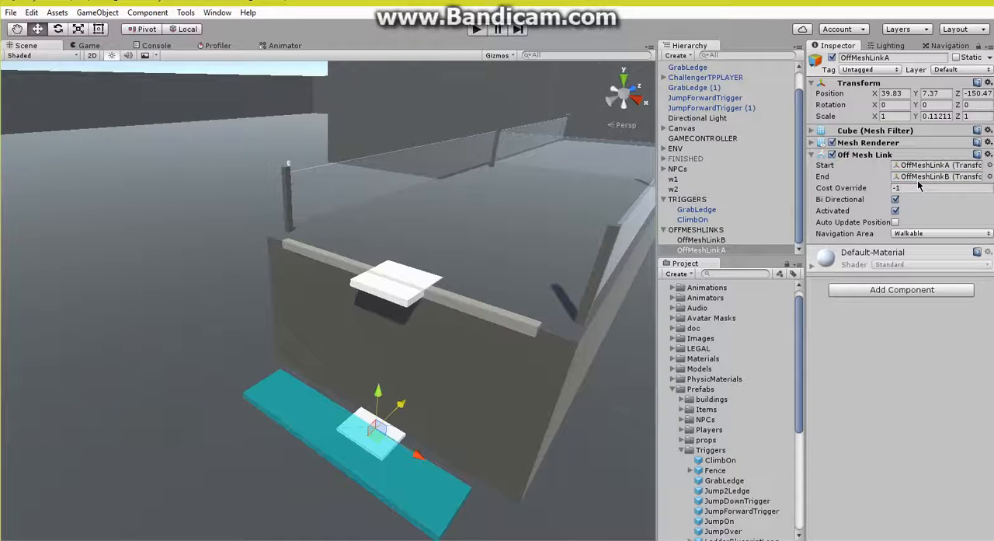
Step: Inspect the navmesh around the platform and deactivate the JumpOver object inside ENV
left_click(950, 46)
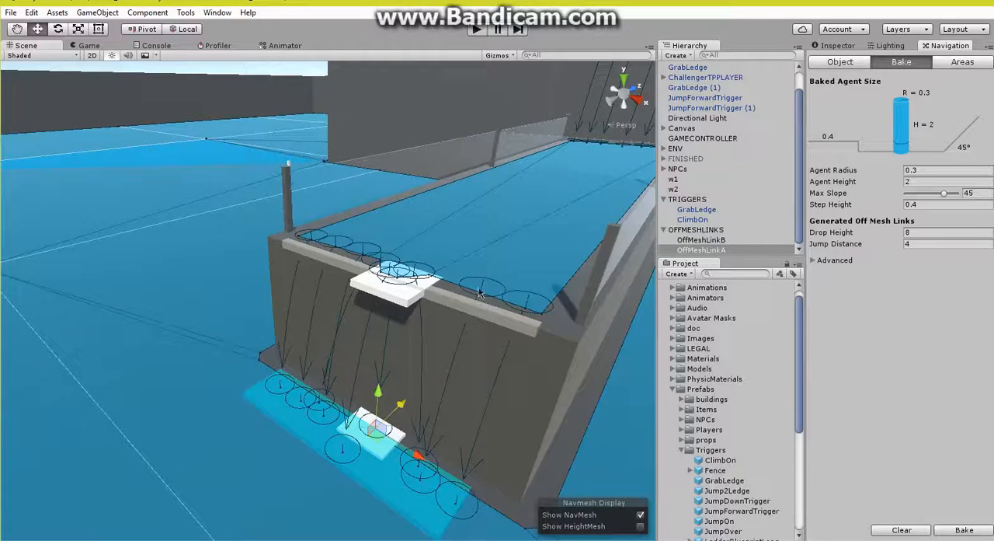
left_click_drag(457, 290, 369, 305, "alt")
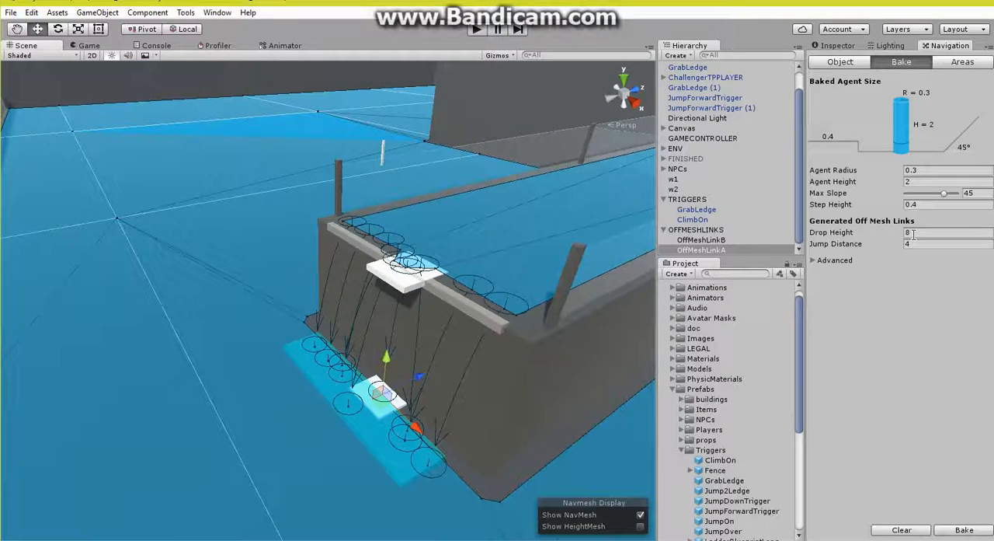
left_click_drag(551, 277, 447, 238, "alt")
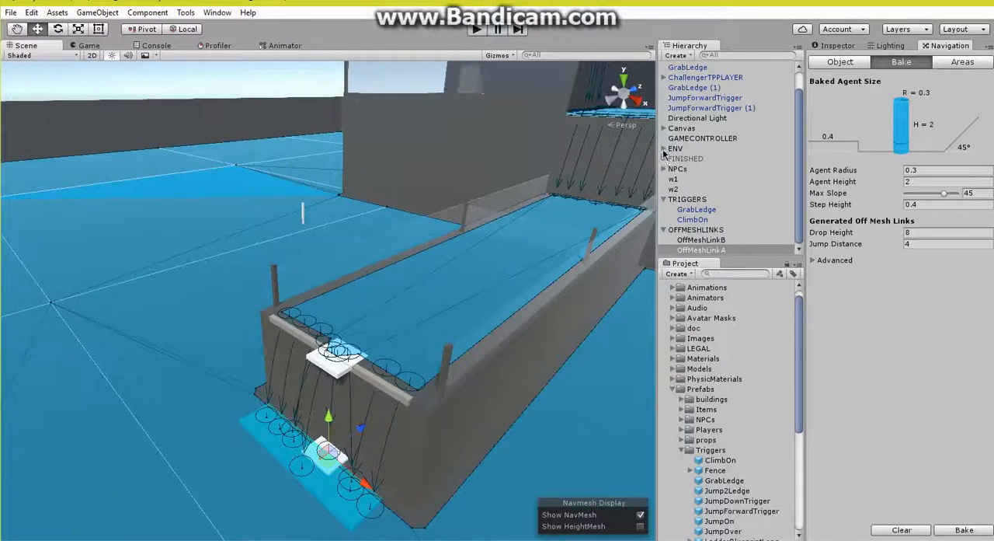
left_click(664, 148)
left_click(692, 159)
left_click(837, 45)
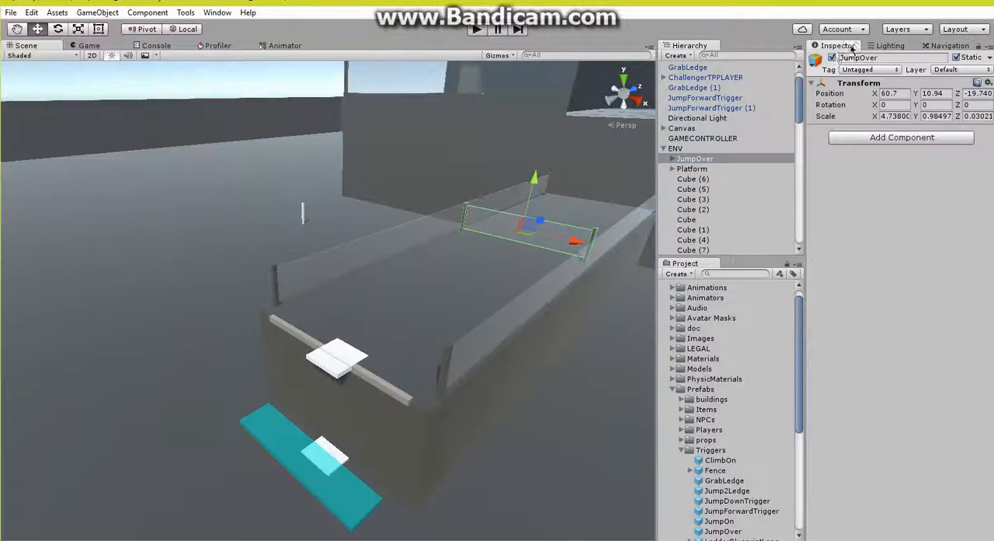
left_click(832, 59)
Step: Bake the navmesh and inspect the generated off-mesh links at the platform's front edge
left_click(947, 46)
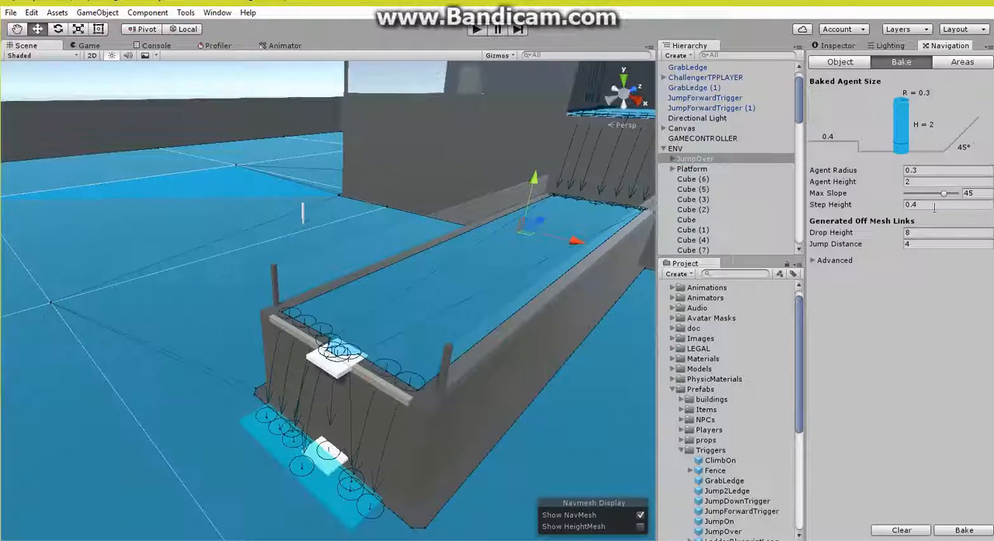
left_click(965, 530)
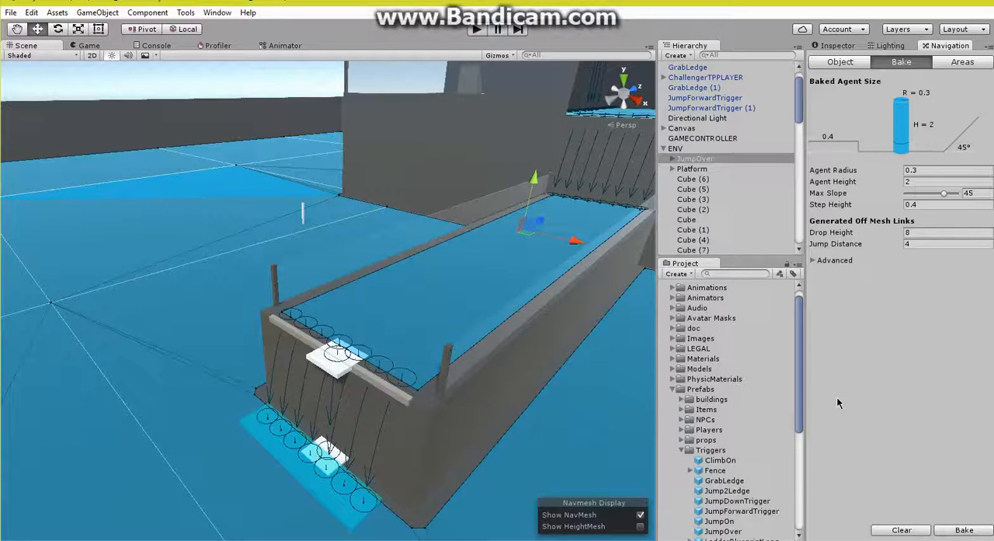
right_click_drag(357, 314, 329, 303)
key("w")
key("s")
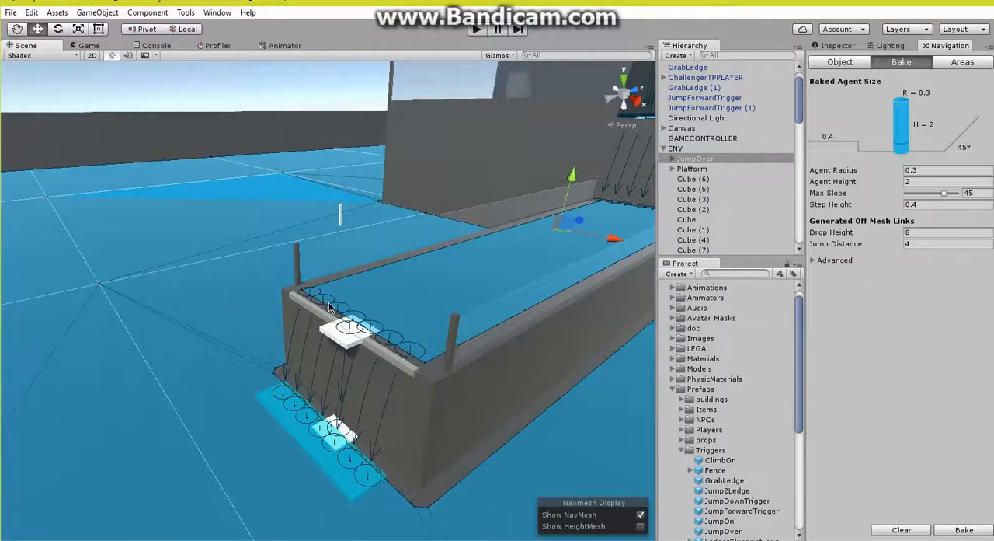
Step: Mark OffMeshLinkA and OffMeshLinkB as Static and rebake the navmesh
left_click(842, 46)
scroll(704, 201, "down", 15)
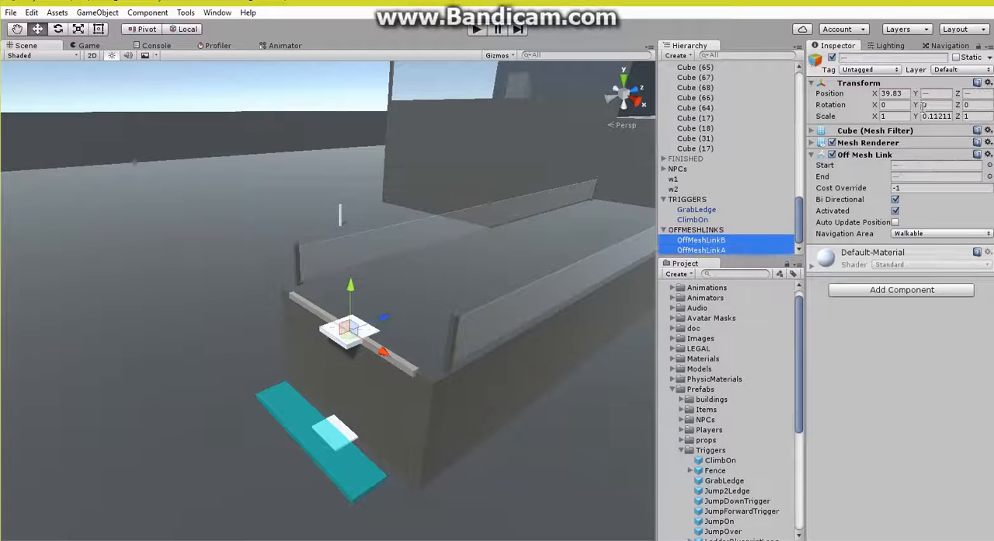
left_click(953, 46)
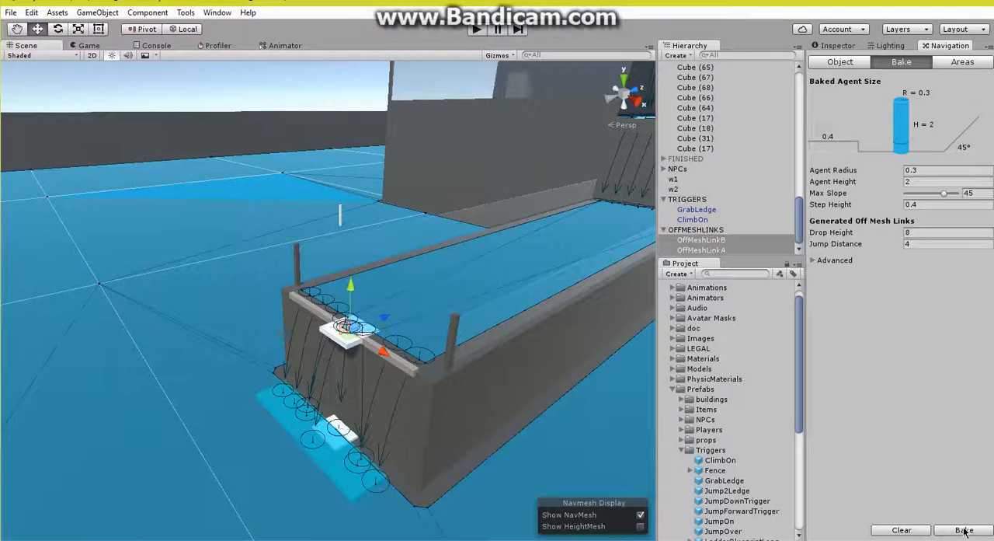
Step: Disable the Mesh Renderer on both OffMeshLinkA and OffMeshLinkB
left_click(836, 46)
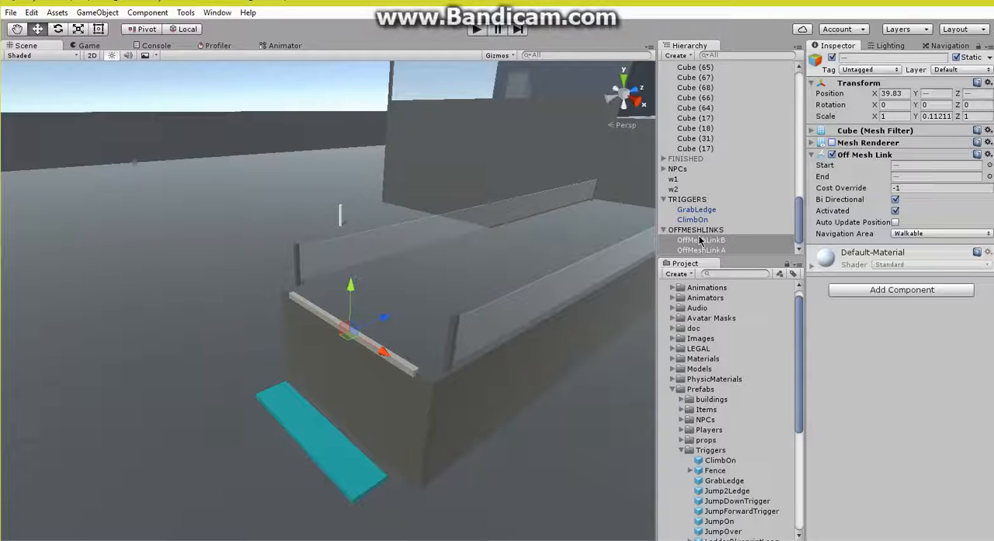
Step: Place a JumpDownTrigger prefab along the platform's front edge, rotated 180° about Y, and shift it slightly outward from the edge
scroll(703, 439, "down", 8)
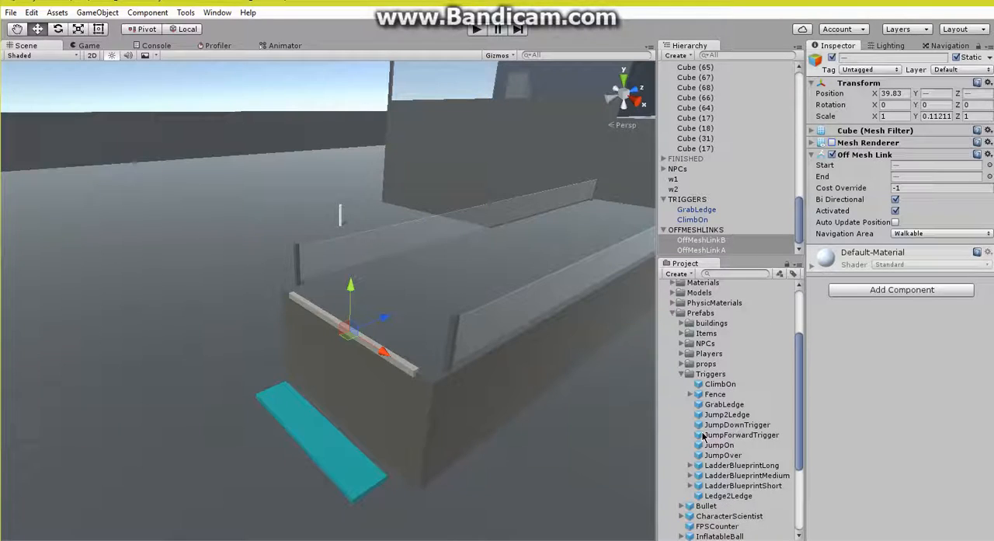
scroll(703, 437, "down", 2)
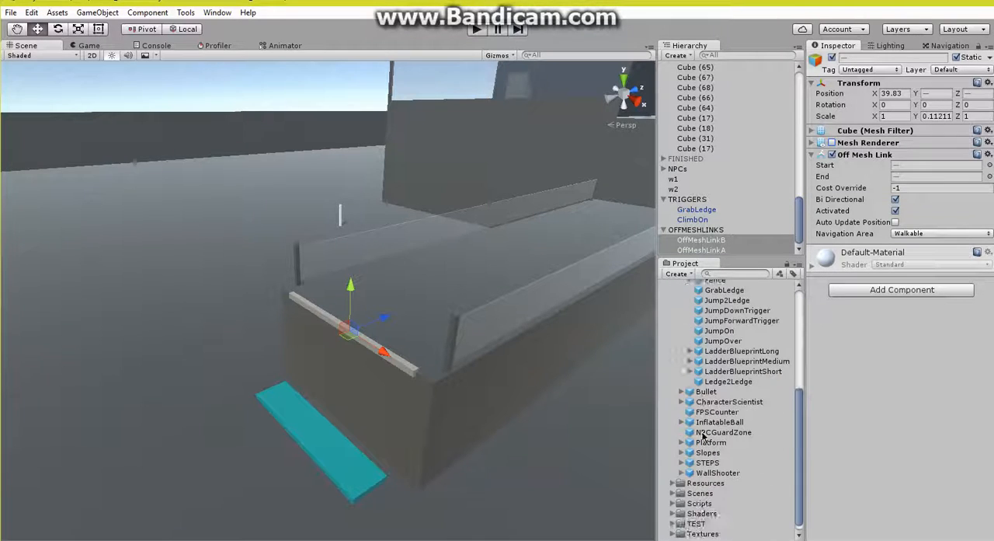
scroll(707, 431, "up", 4)
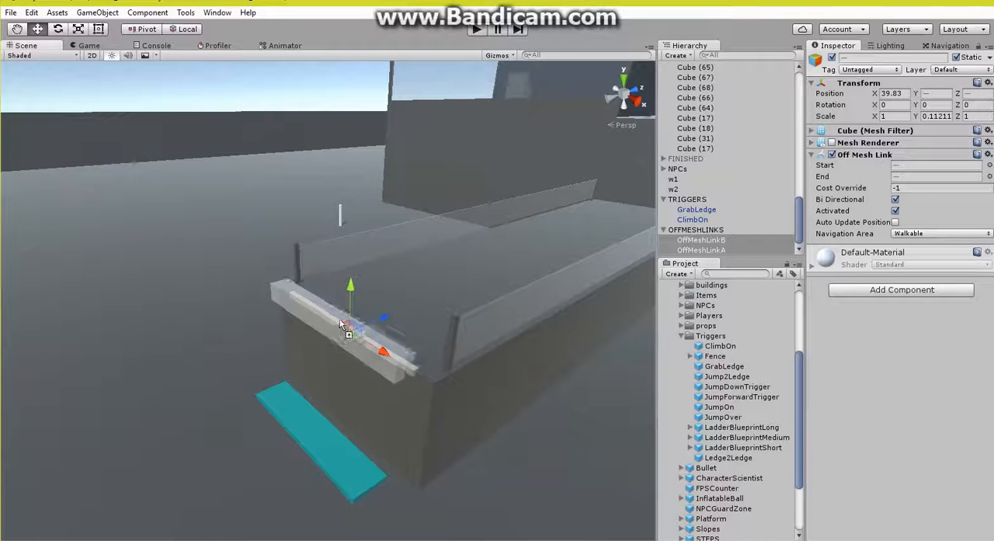
left_click_drag(339, 318, 348, 326)
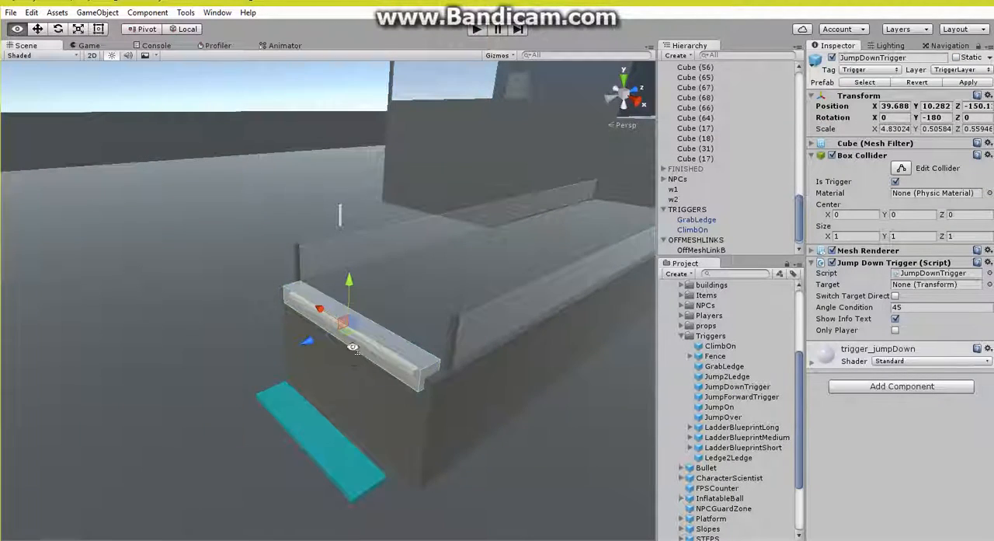
right_click_drag(352, 347, 275, 334)
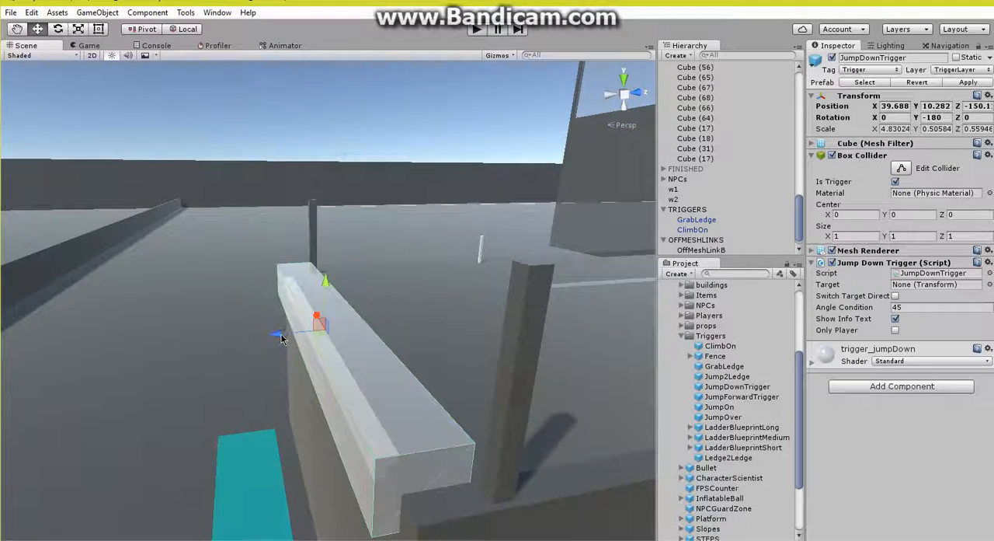
left_click_drag(282, 339, 274, 342)
Step: Group JumpDownTrigger and the other loose triggers under TRIGGERS, set JumpDownTrigger's Target to GrabLedge and turn off its Show Info Text
scroll(737, 161, "up", 15)
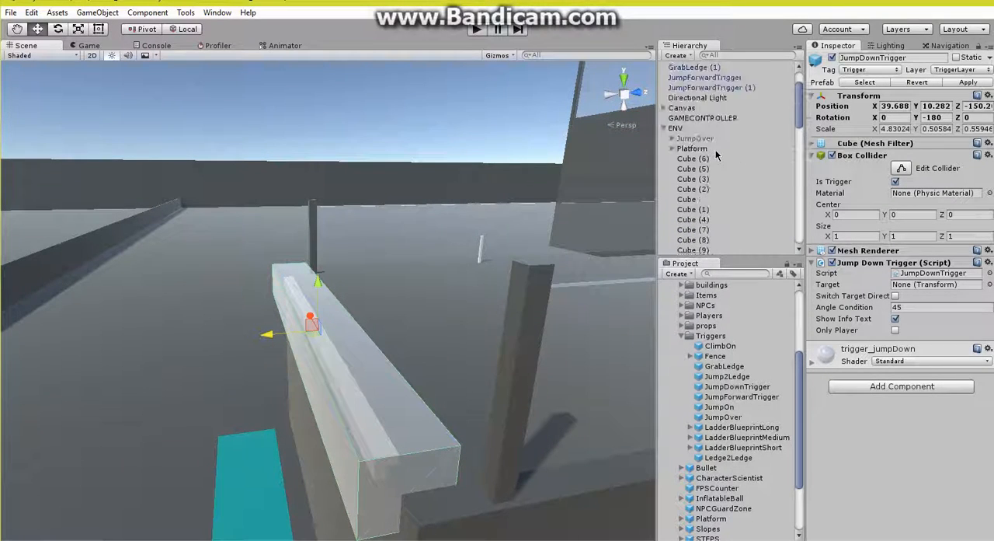
left_click_drag(697, 194, 697, 192)
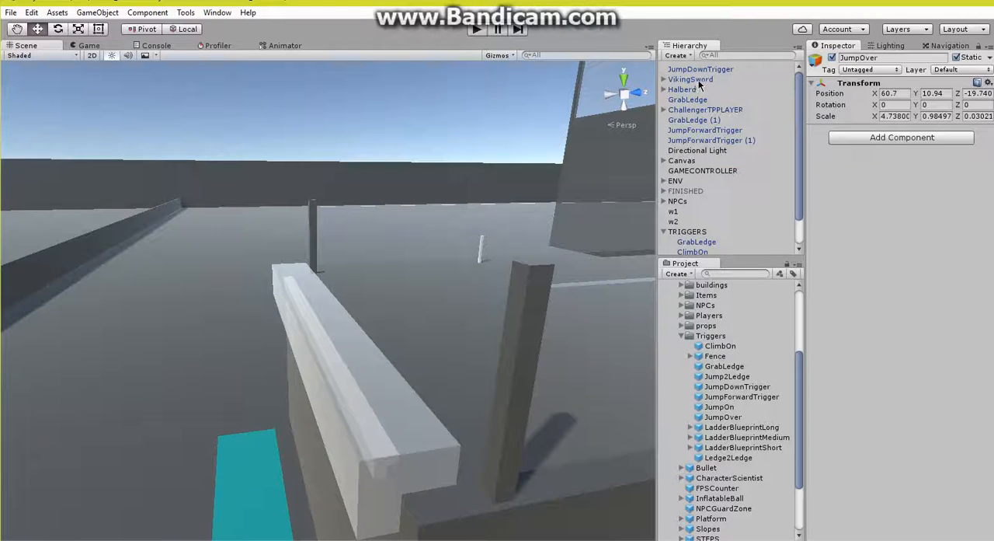
left_click_drag(699, 72, 911, 274)
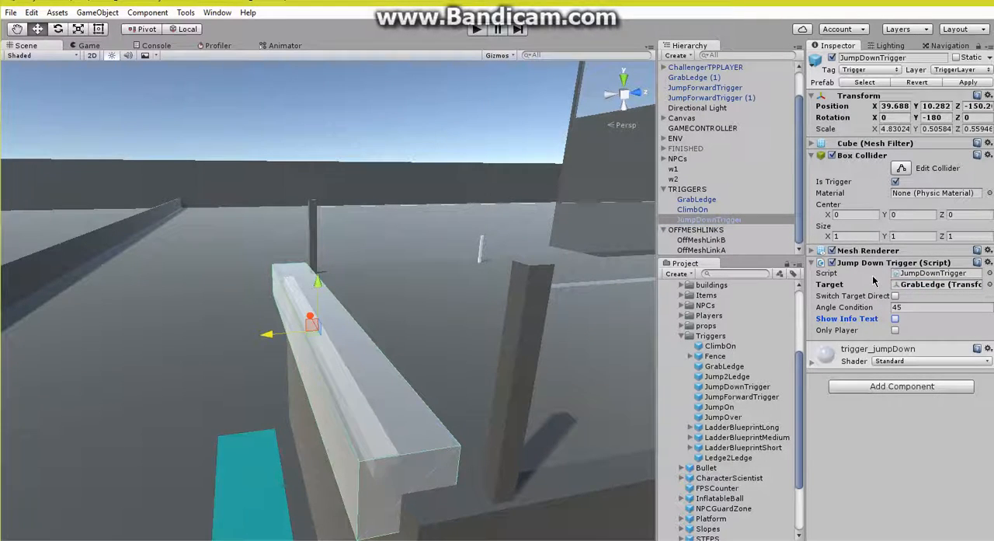
right_click_drag(225, 260, 420, 274)
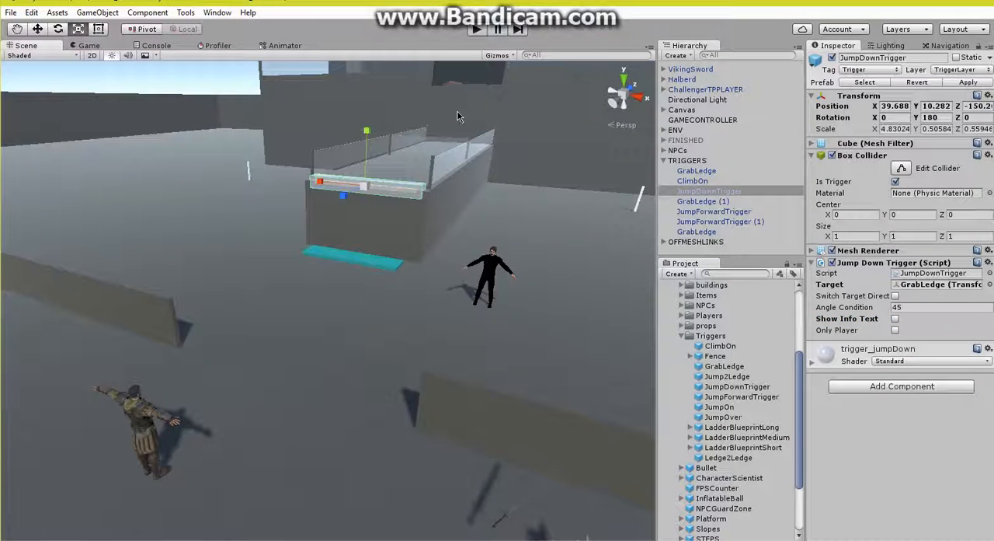
Step: Hide the triggers in the scene with the Character Controller GP helper and collapse the TRIGGERS and OFFMESHLINKS groups
left_click(186, 12)
mouse_move(233, 27)
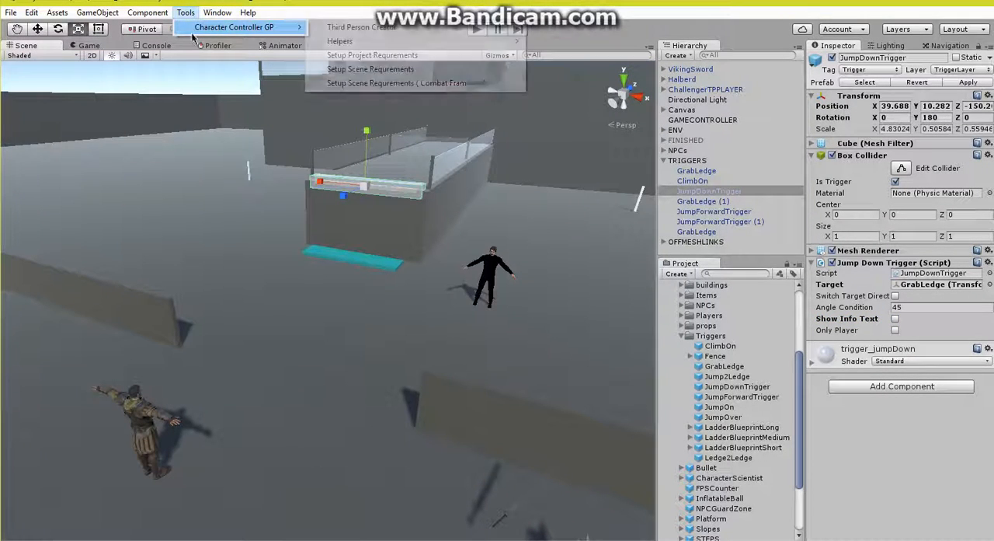
mouse_move(435, 40)
left_click(581, 55)
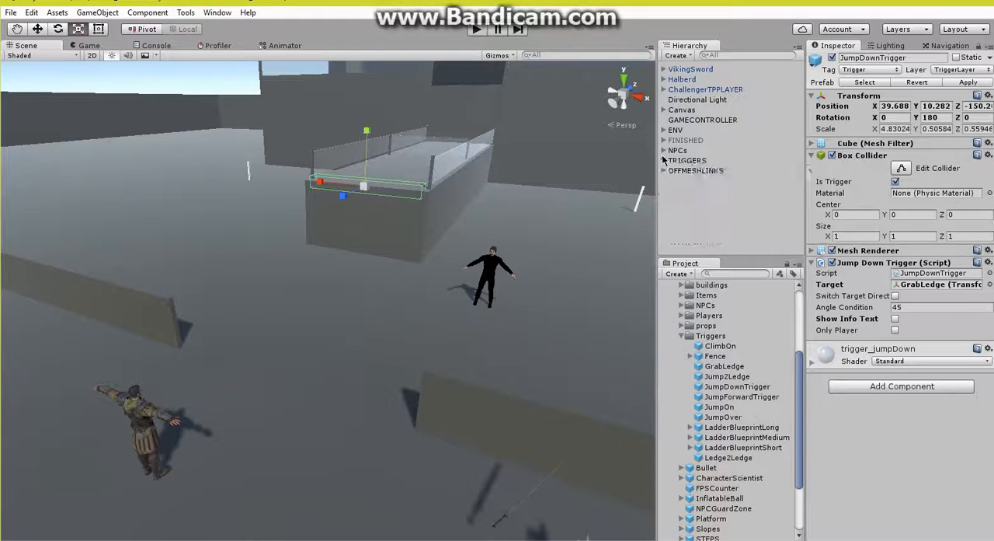
left_click(669, 238)
Step: Play the scene and take the player onto the platform and back down to test whether the NPC follows
left_click(476, 29)
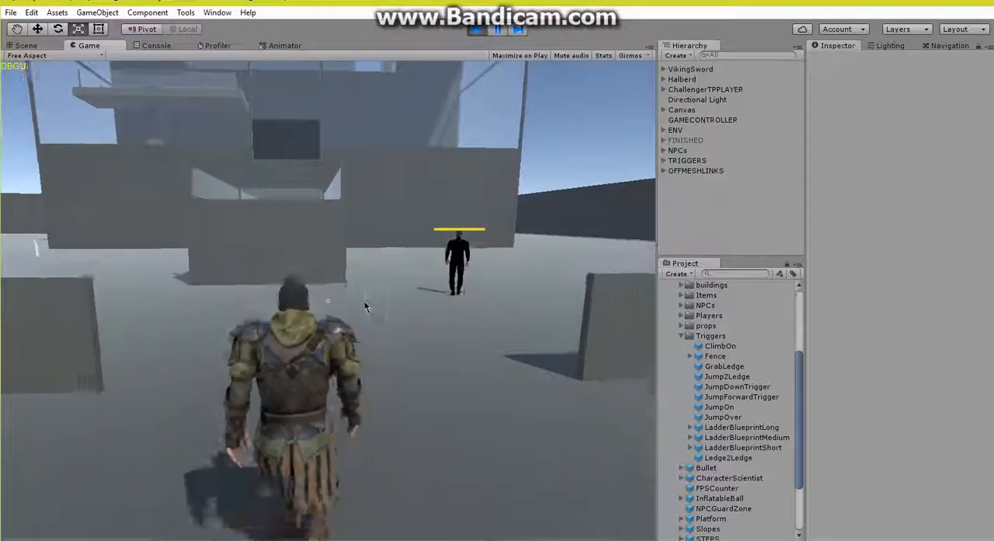
key("w")
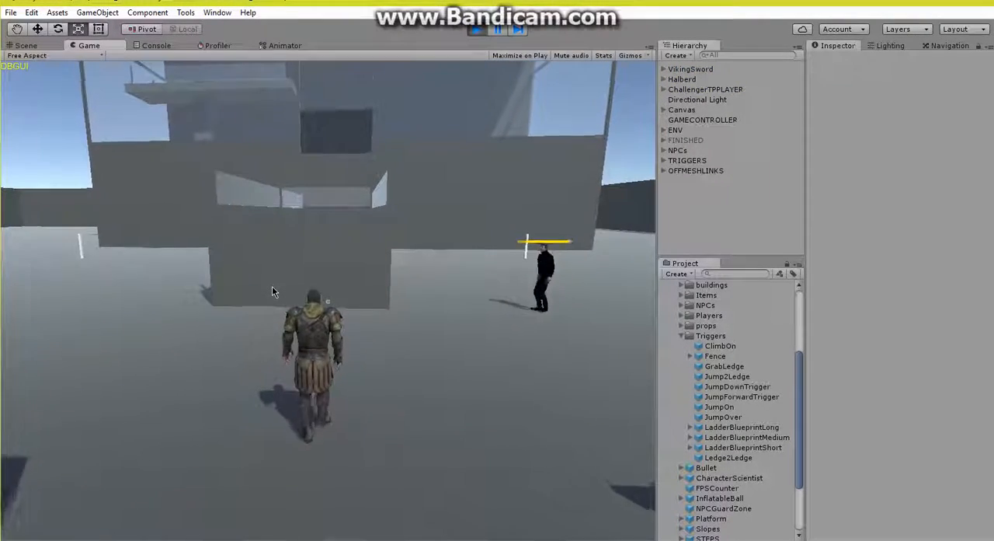
key("w")
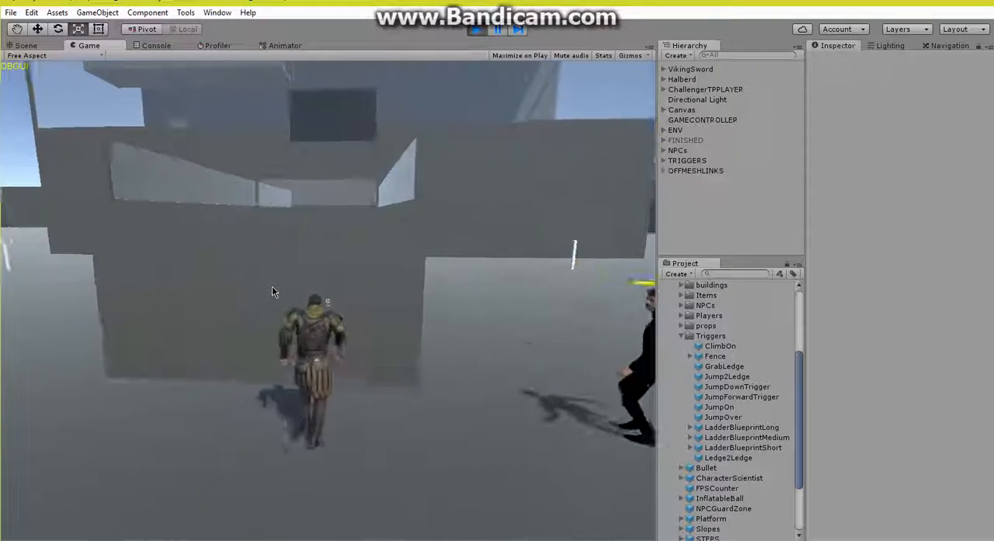
key("space")
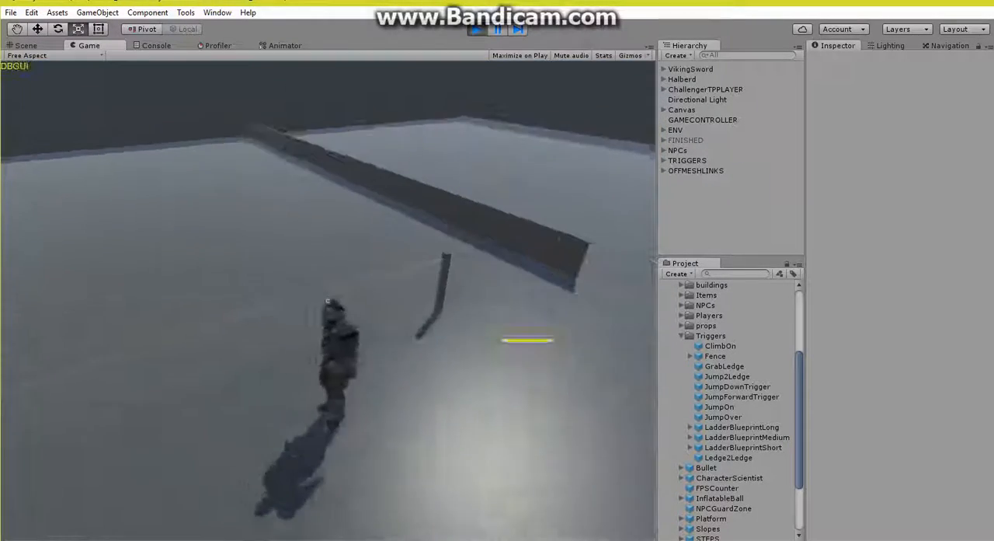
key("s")
key("w")
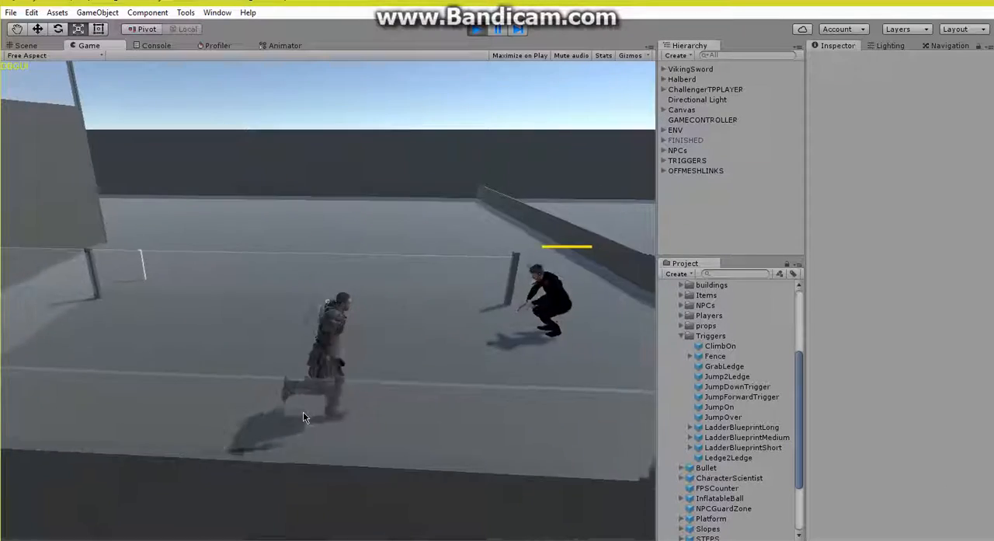
key("space")
key("s")
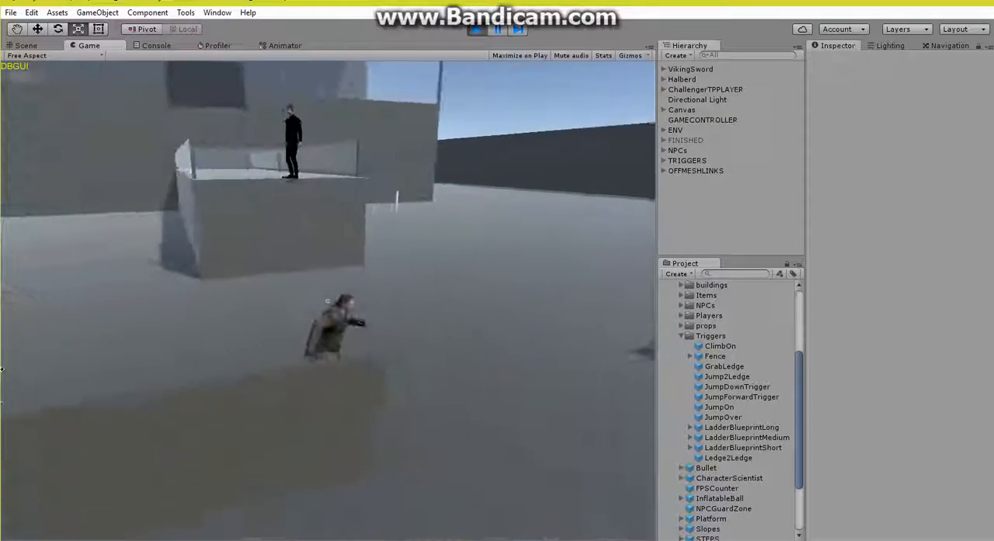
key("w")
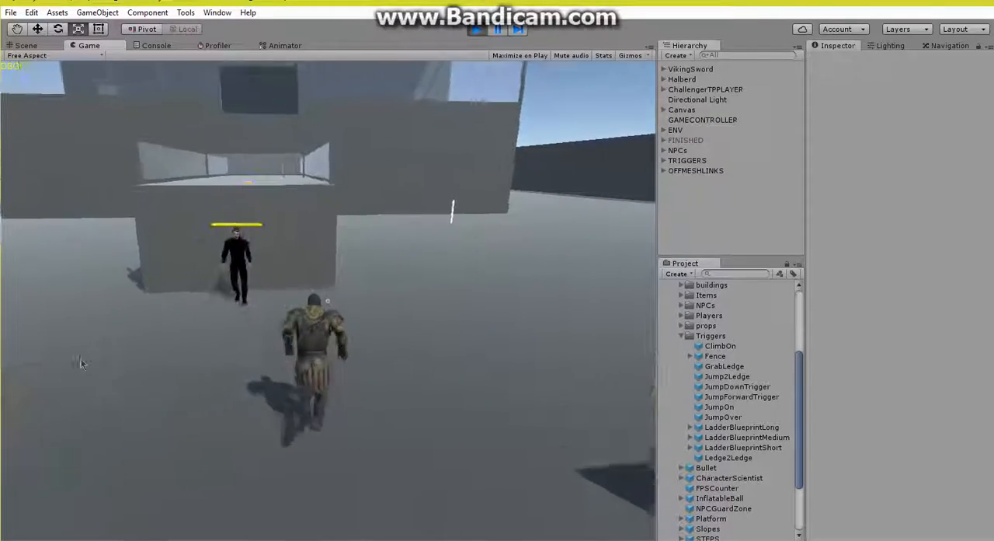
Step: Fight the NPC in front of the platform, climb up again to test its pursuit, and stop the play test
left_click(86, 361)
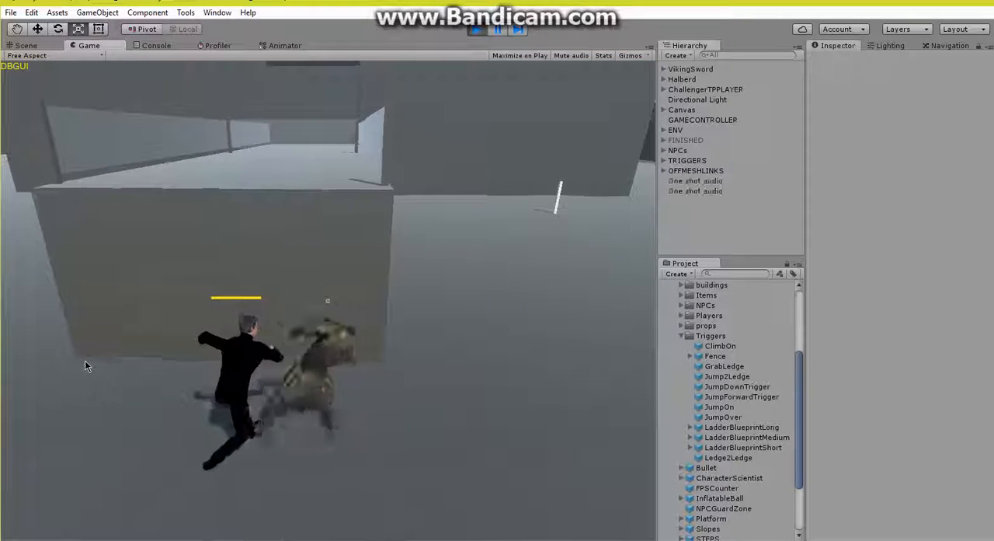
left_click(85, 365)
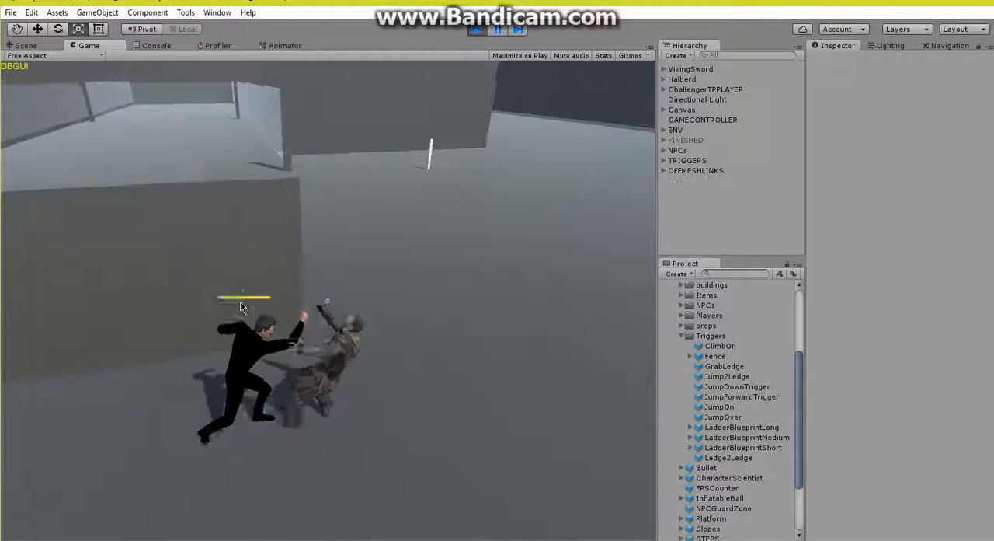
key("space")
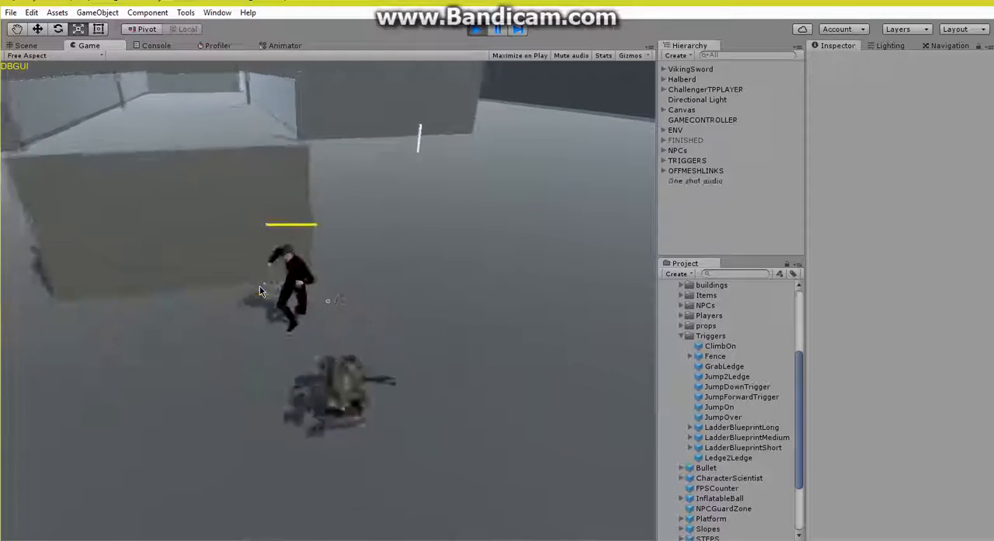
key("w")
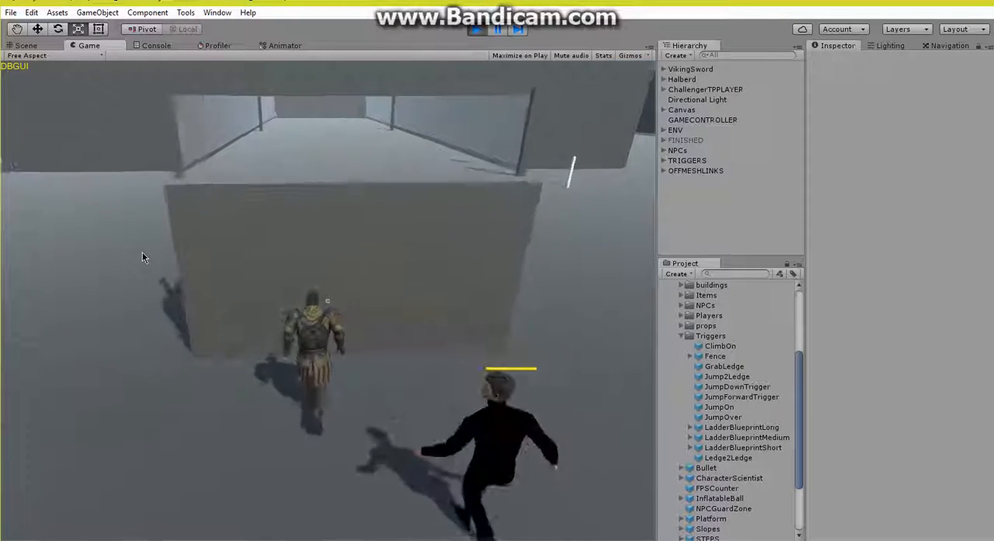
key("w")
key("space")
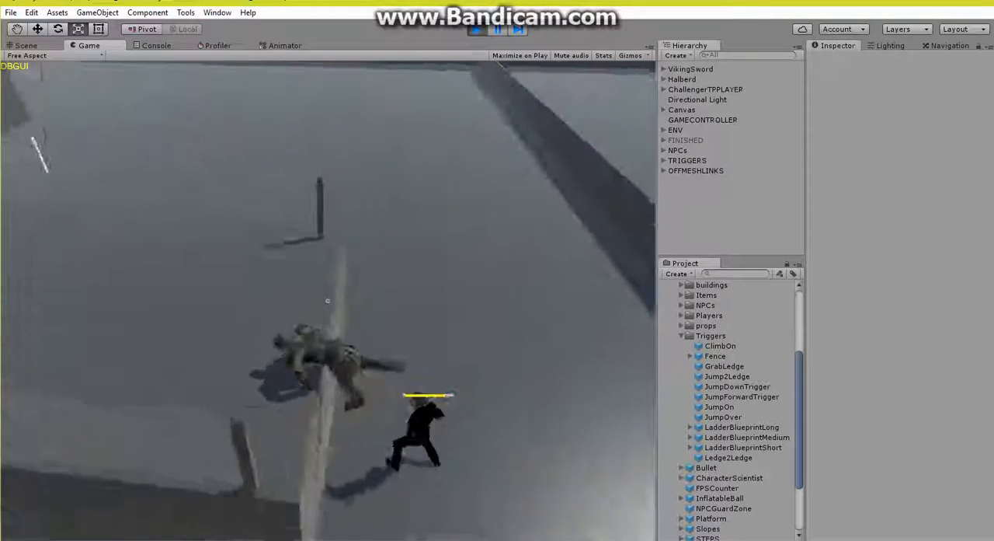
key("space")
key("Escape")
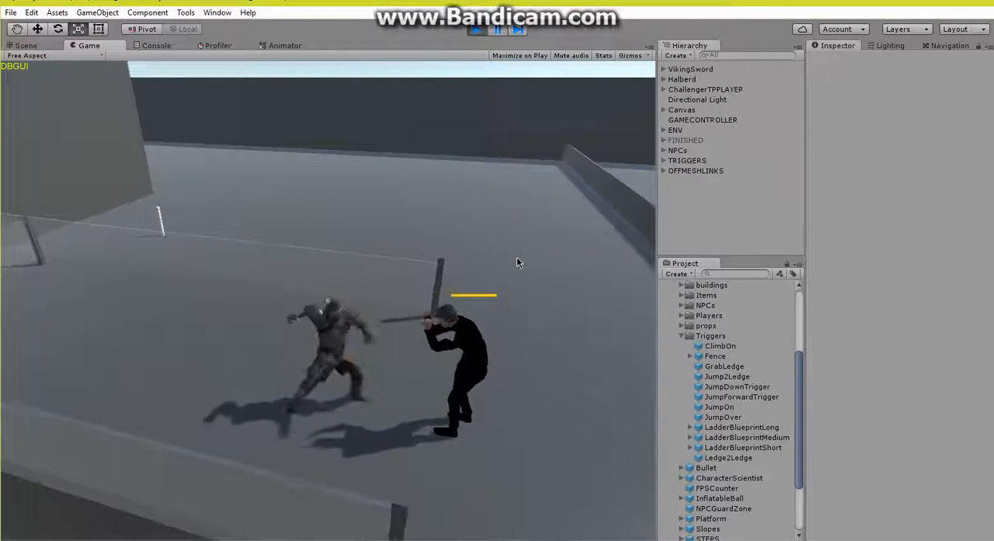
key("space")
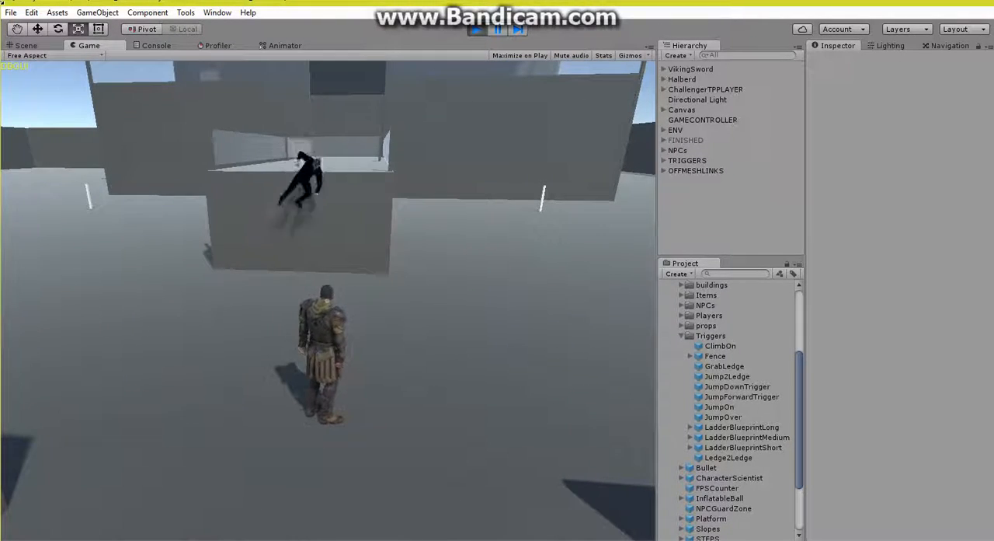
left_click(477, 29)
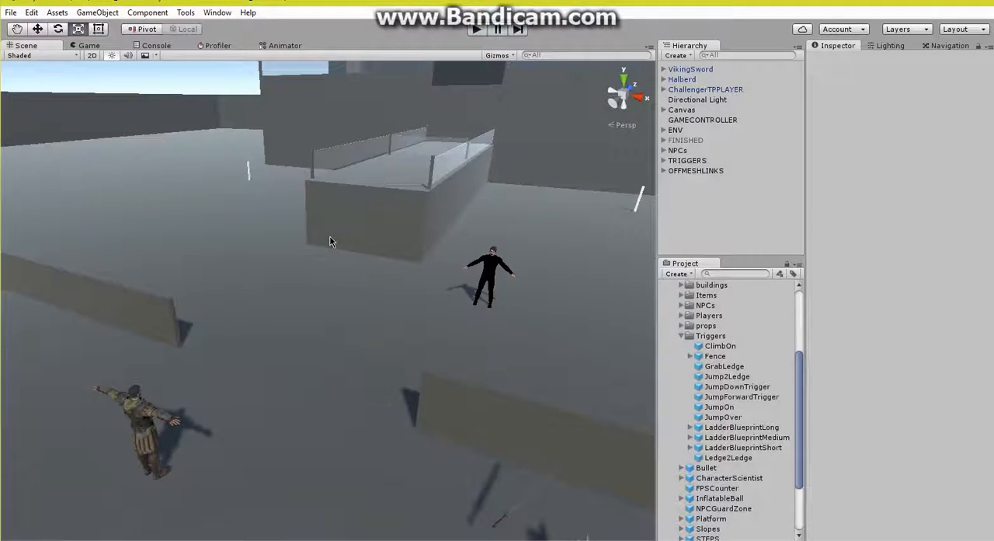
Step: Place a GrabLedge prefab along the top of the fence that crosses the platform
right_click_drag(330, 237, 215, 295)
key("w")
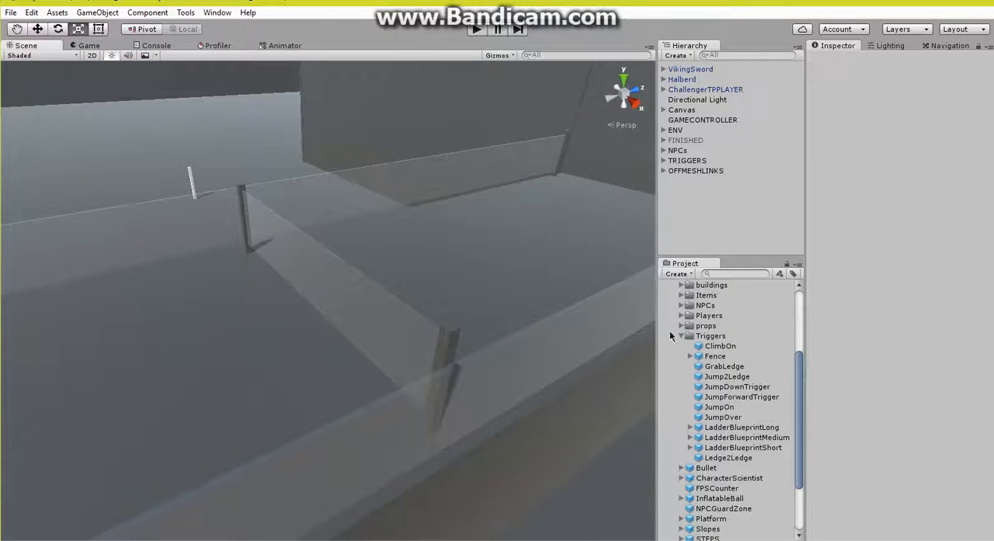
left_click_drag(454, 333, 311, 240)
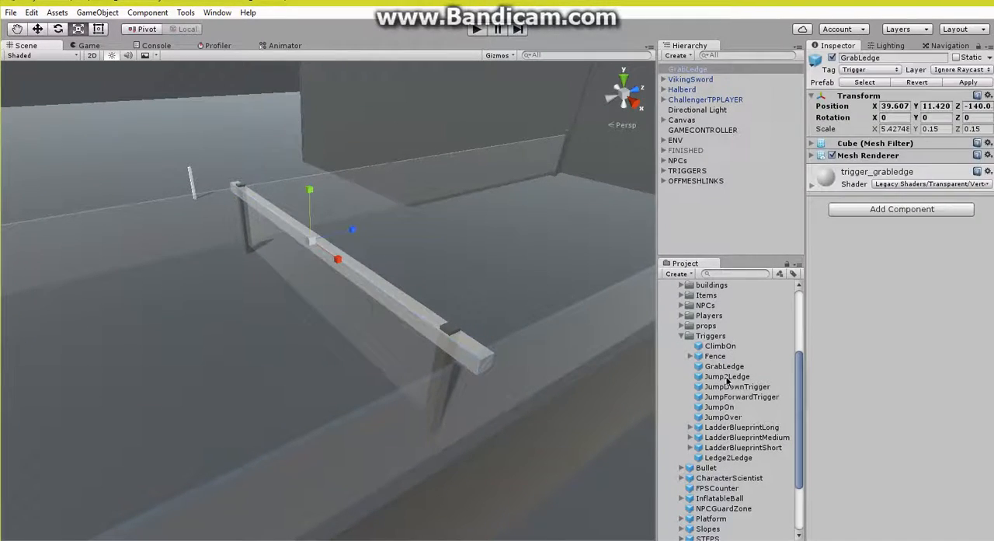
Step: Place a JumpOver prefab at the base of the cross fence and scale it to about 4.5 in X and 1.24 in Z
left_click_drag(725, 418, 313, 325)
left_click_drag(313, 325, 361, 346, "alt")
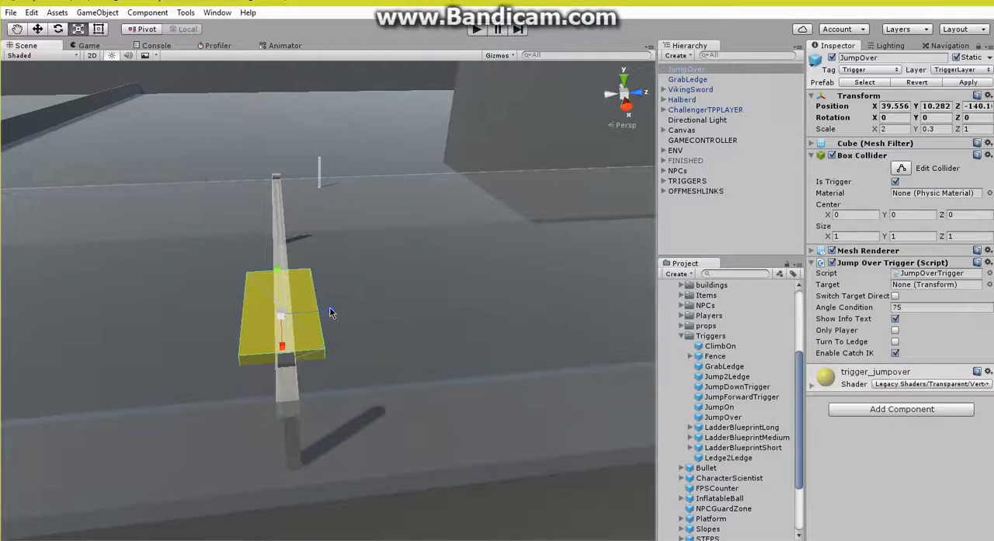
left_click_drag(329, 309, 497, 287)
Step: Raise the fence's GrabLedge to about Y 11.48 and shorten its X scale to about 4.19 to fit between the posts
left_click(497, 287)
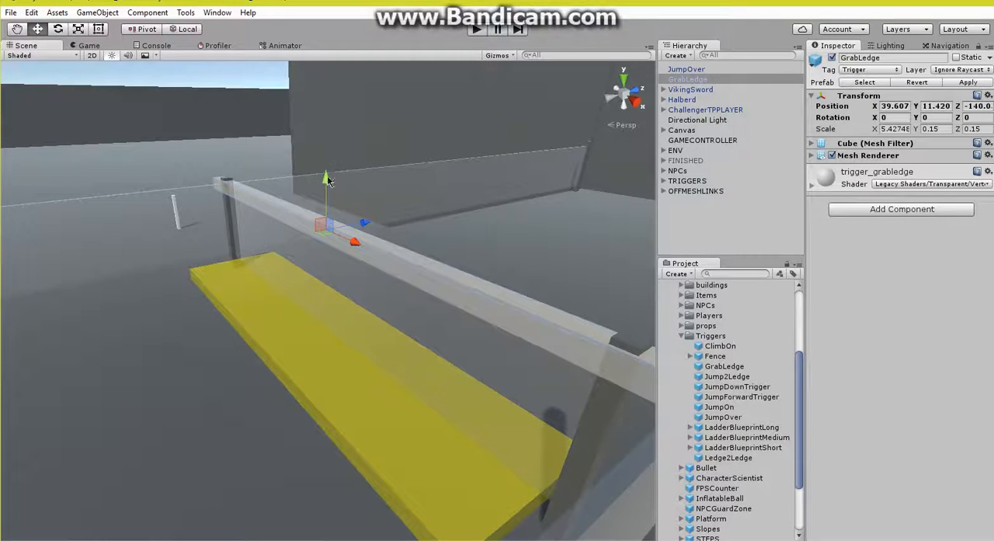
left_click_drag(327, 175, 332, 169)
left_click_drag(404, 247, 623, 212, "alt")
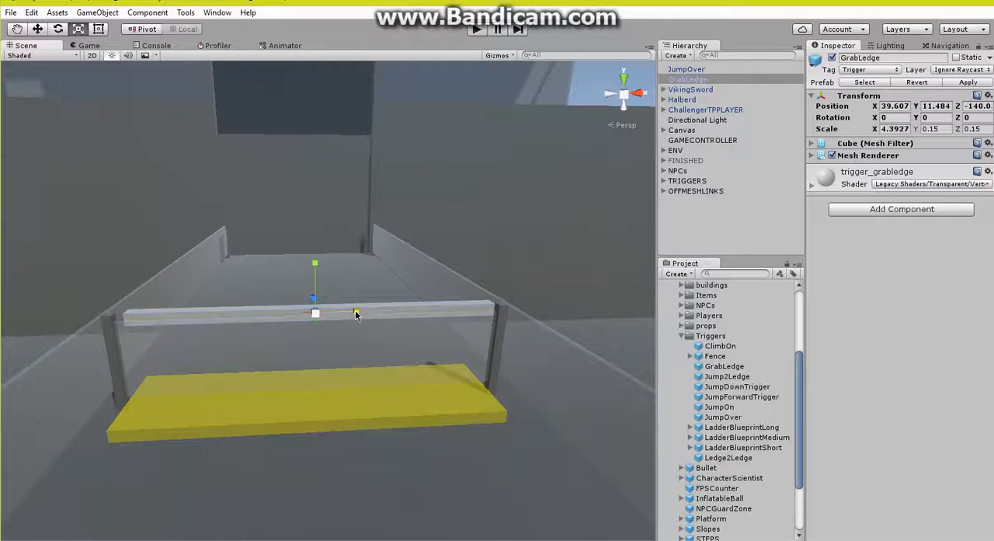
left_click_drag(335, 390, 171, 389, "alt")
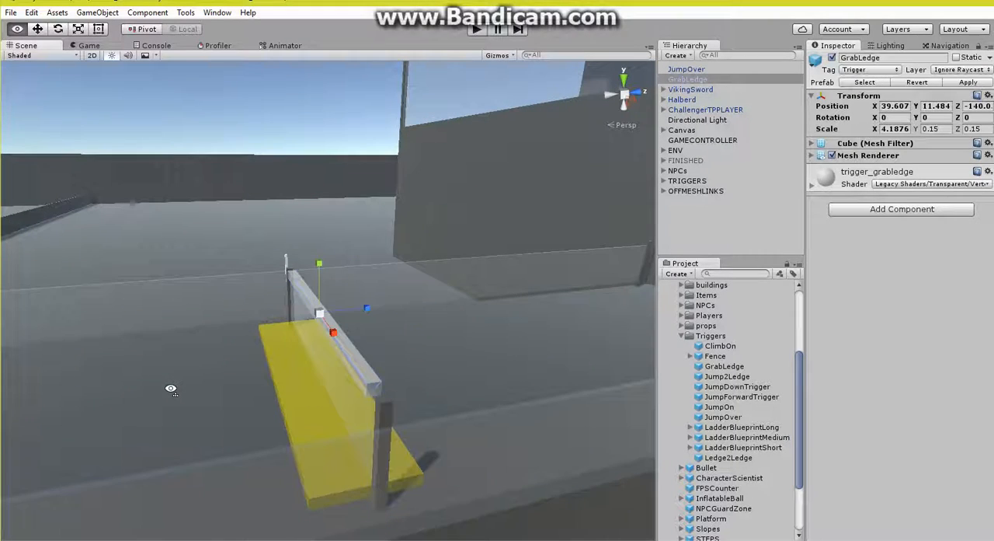
Step: Configure JumpOver with Target GrabLedge, Angle Condition 45, Turn To Ledge on, Show Info Text and Enable Catch IK off, and parent both objects to TRIGGERS
left_click(691, 71)
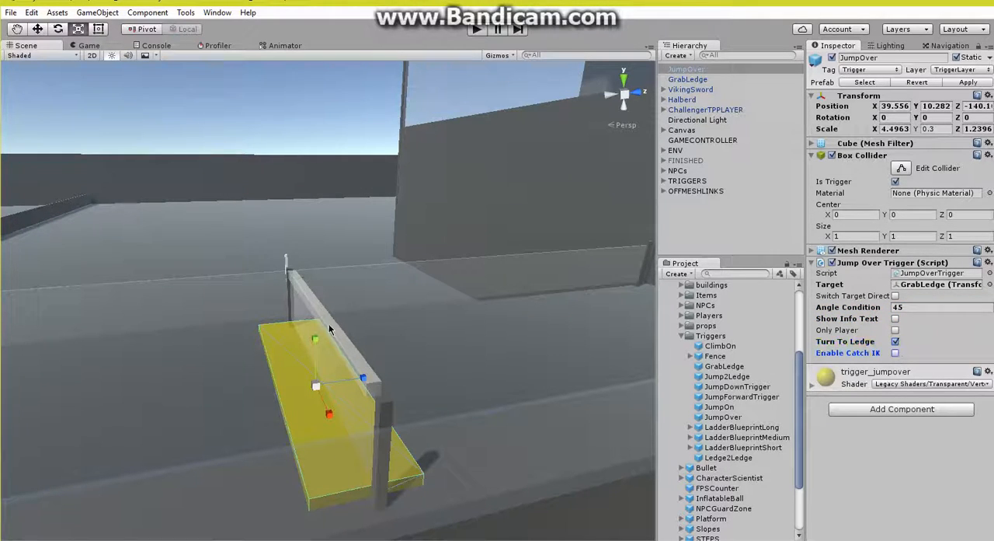
left_click_drag(329, 329, 389, 330, "alt")
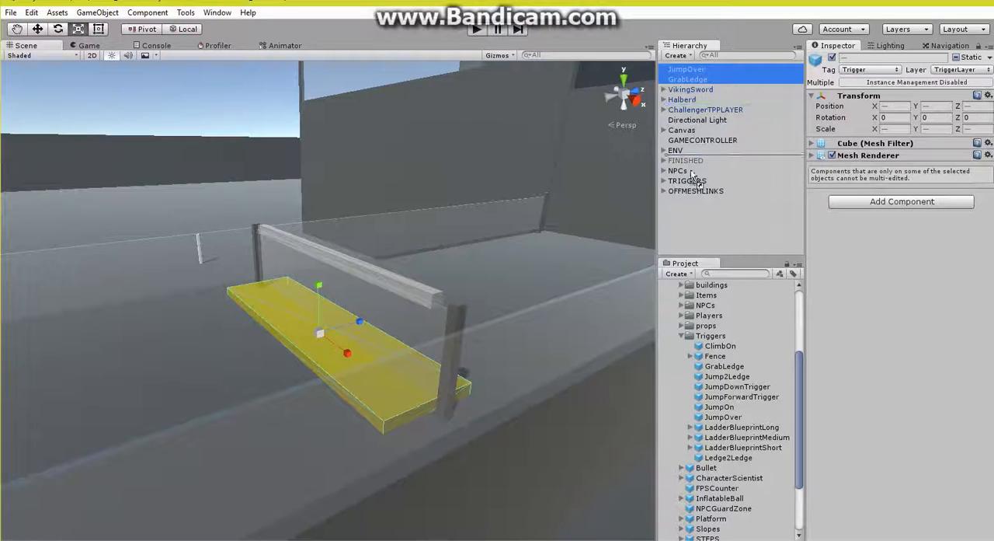
left_click_drag(694, 185, 694, 185)
left_click_drag(453, 225, 464, 230, "alt")
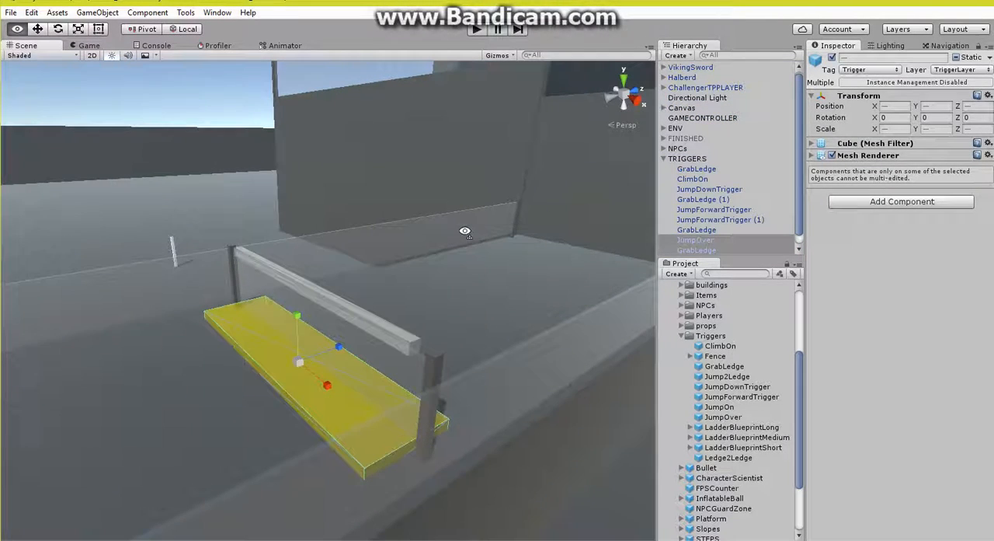
Step: Hide the renderers of all triggers in the scene, collapse the TRIGGERS group and clear the selection
left_click(950, 47)
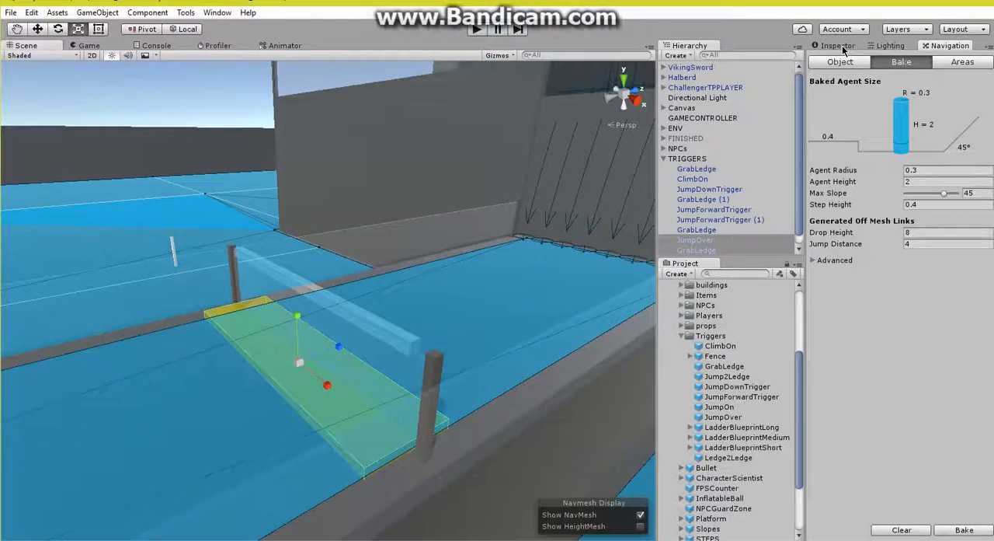
left_click(838, 46)
left_click_drag(438, 215, 464, 217, "alt")
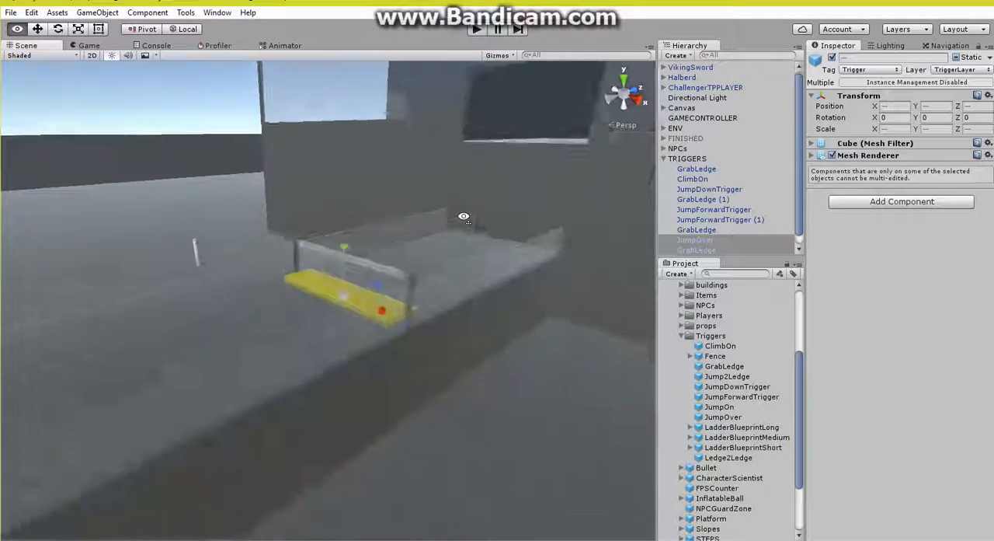
key("s")
right_click_drag(464, 217, 545, 217)
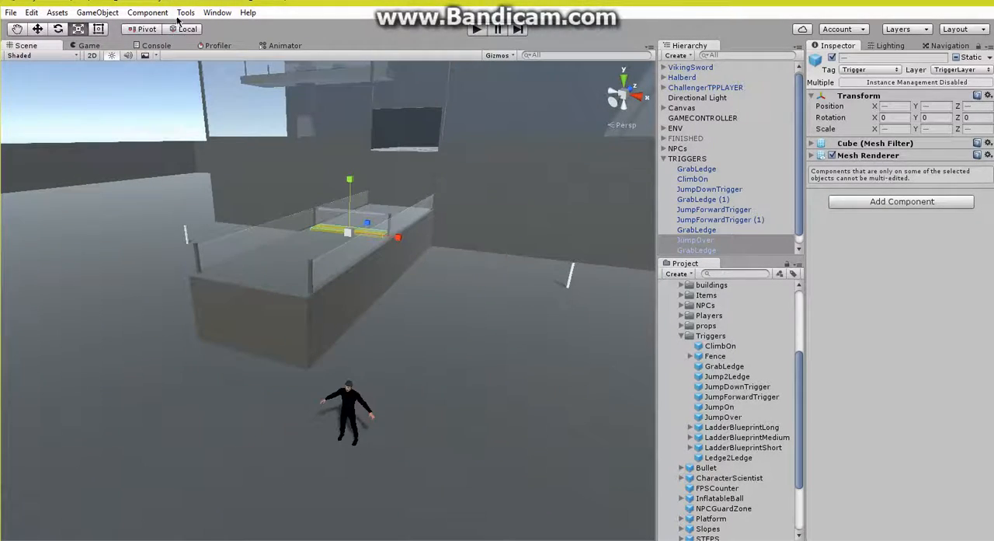
mouse_move(233, 27)
mouse_move(333, 40)
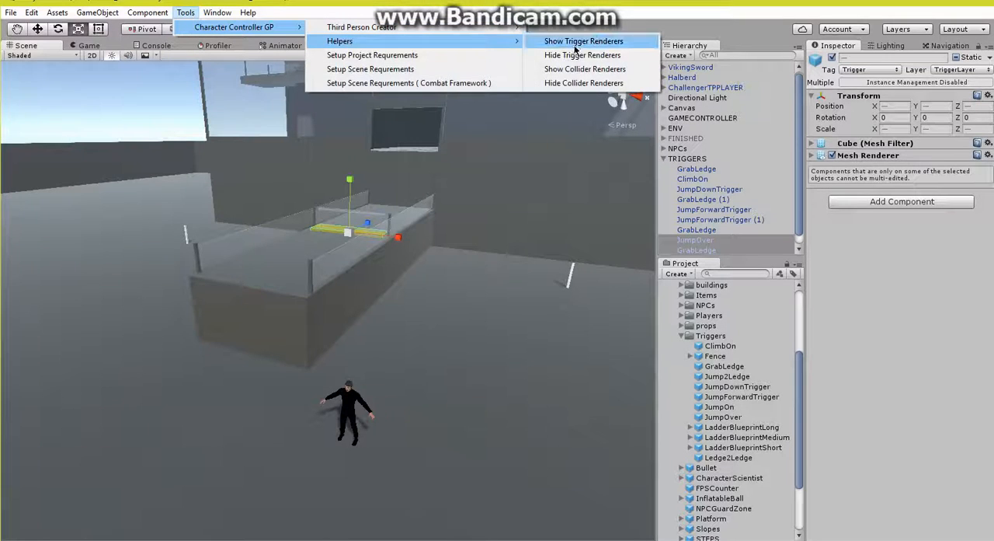
left_click(577, 56)
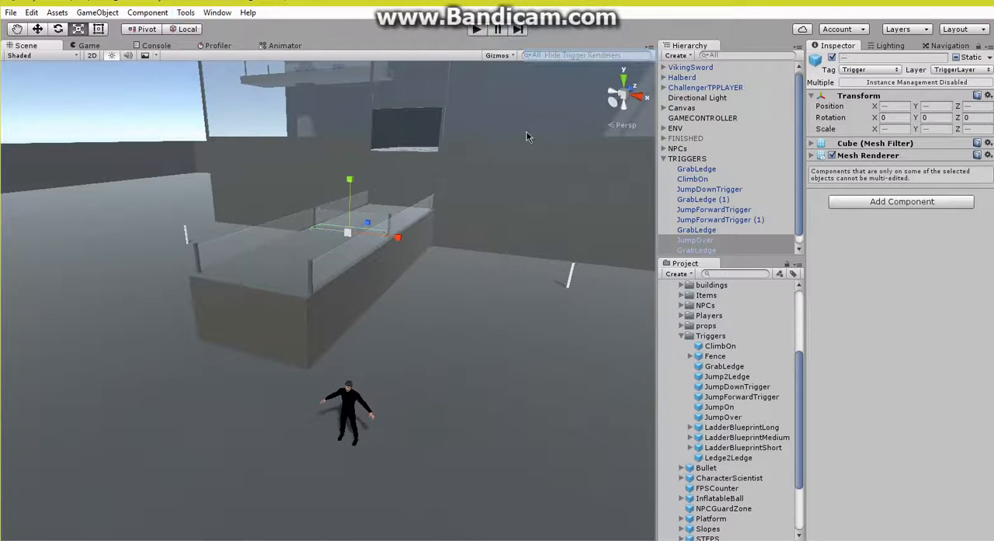
left_click(663, 158)
left_click(675, 193)
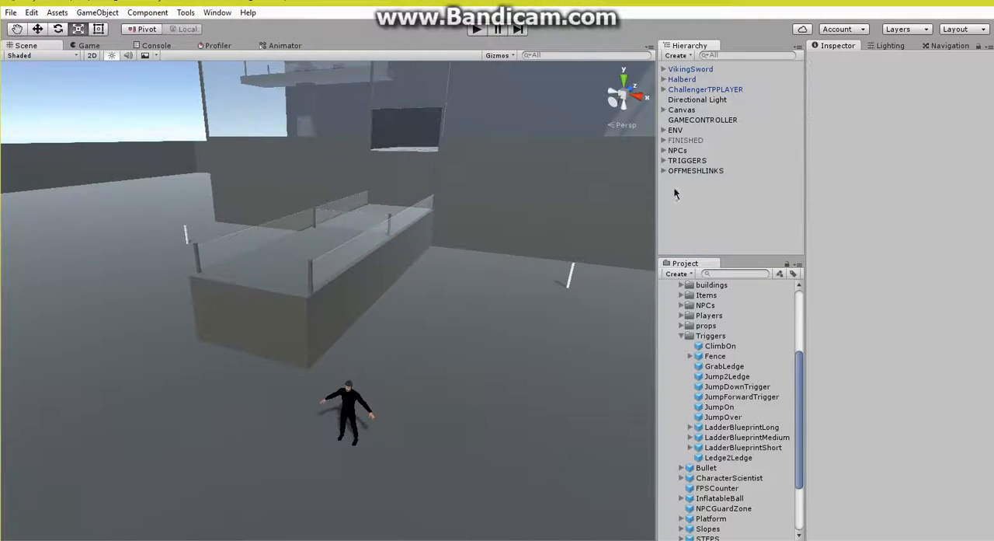
Step: Play the scene and run the player to the platform and up onto it to test whether the NPC follows
left_click(475, 32)
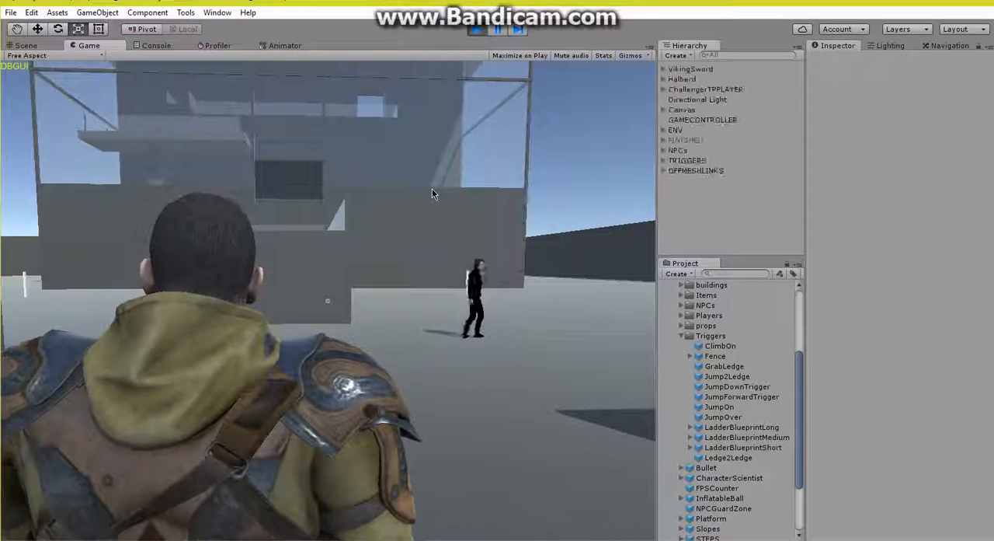
key("w")
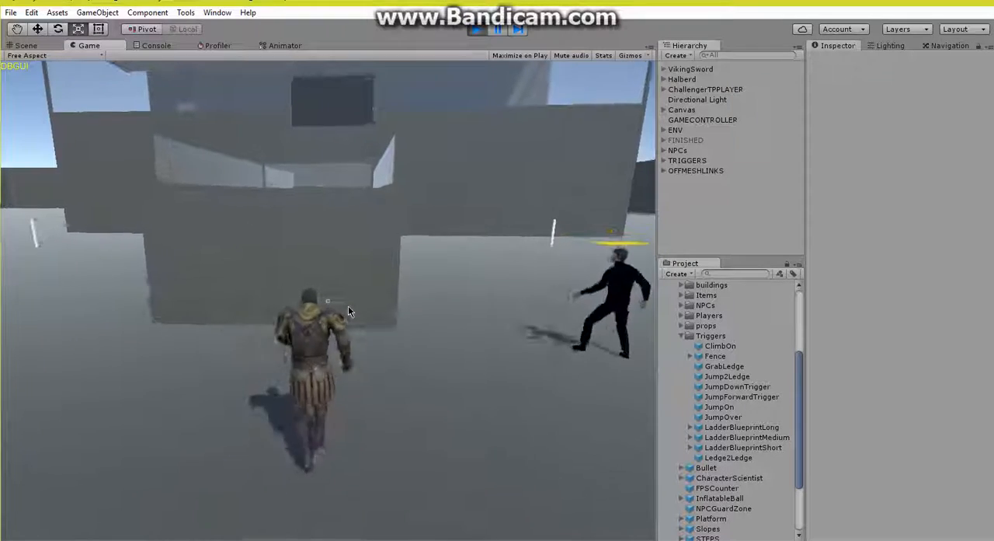
key("w")
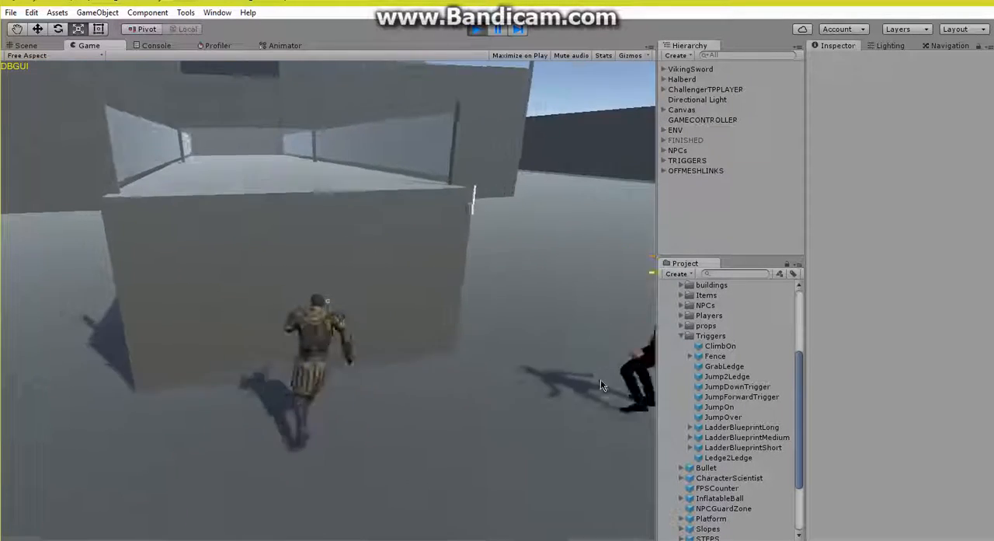
key("space")
key("w")
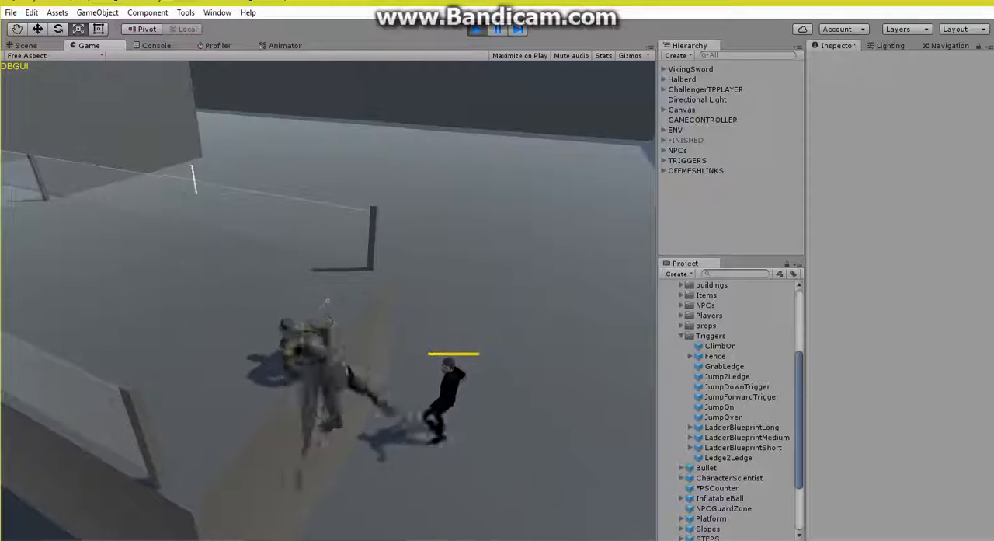
Step: Run the player along the platform past the cross fence and watch how the chasing NPC handles the fence
key("w")
key("d")
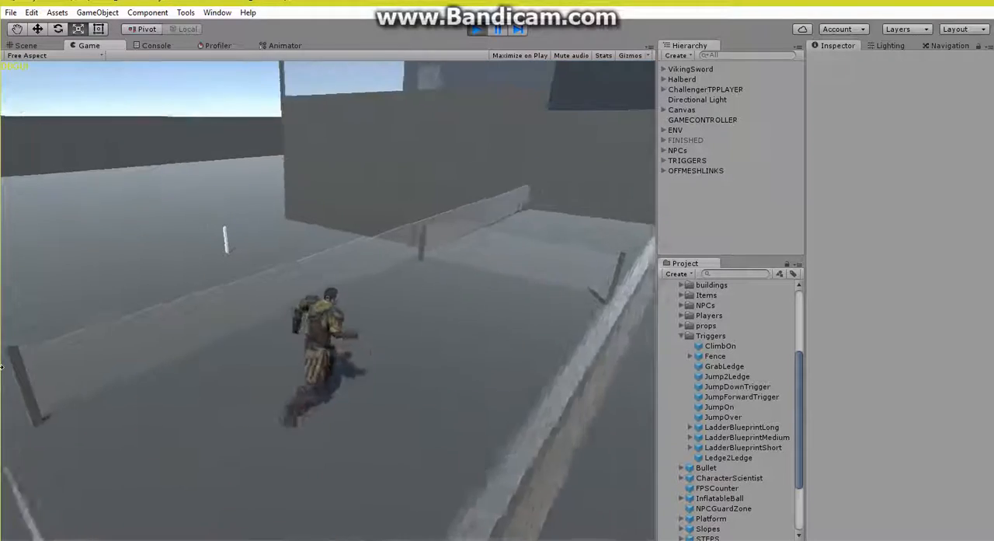
key("s")
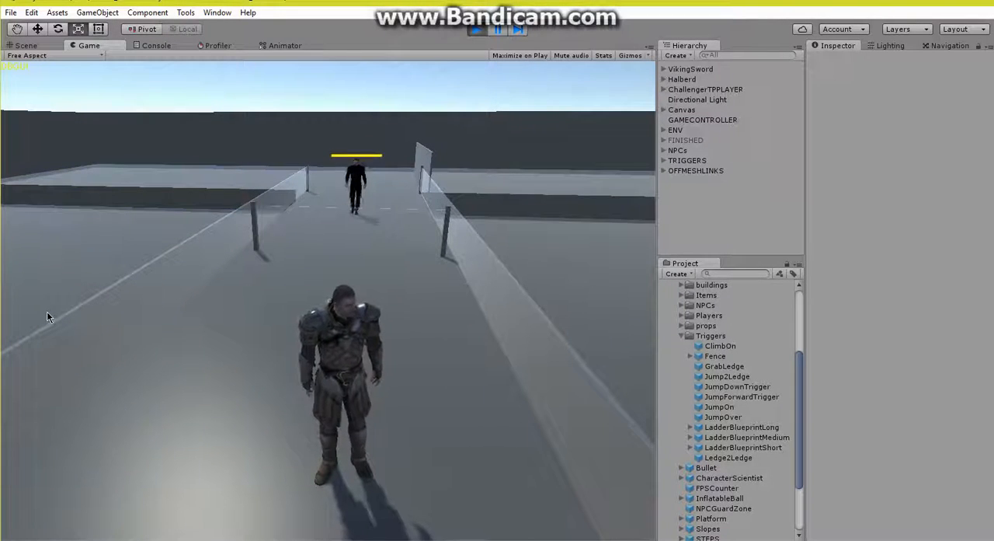
key("w")
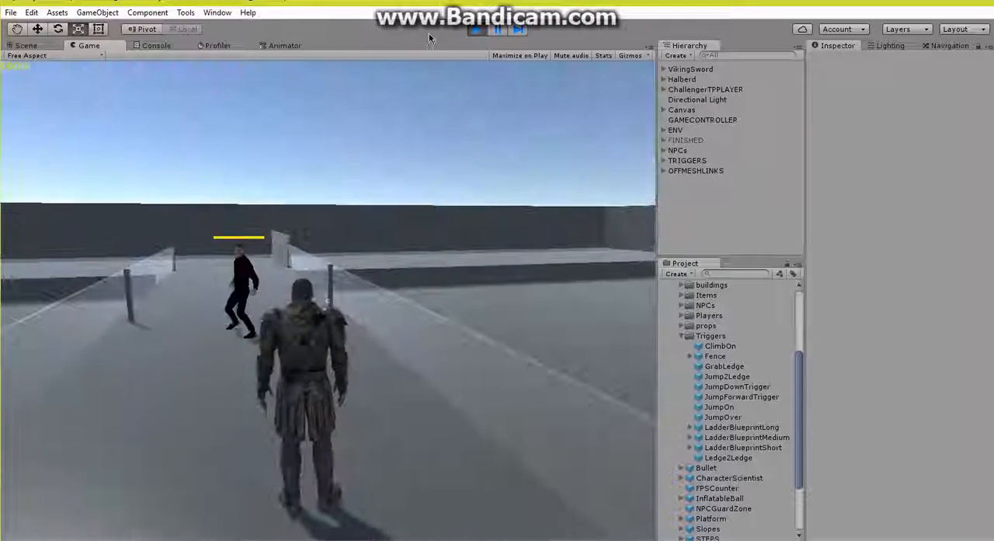
left_click(497, 29)
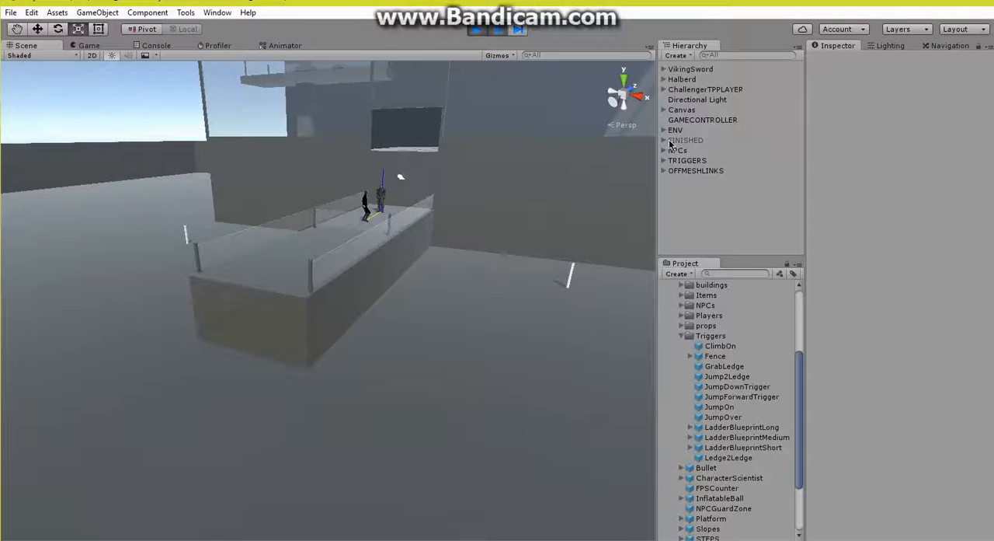
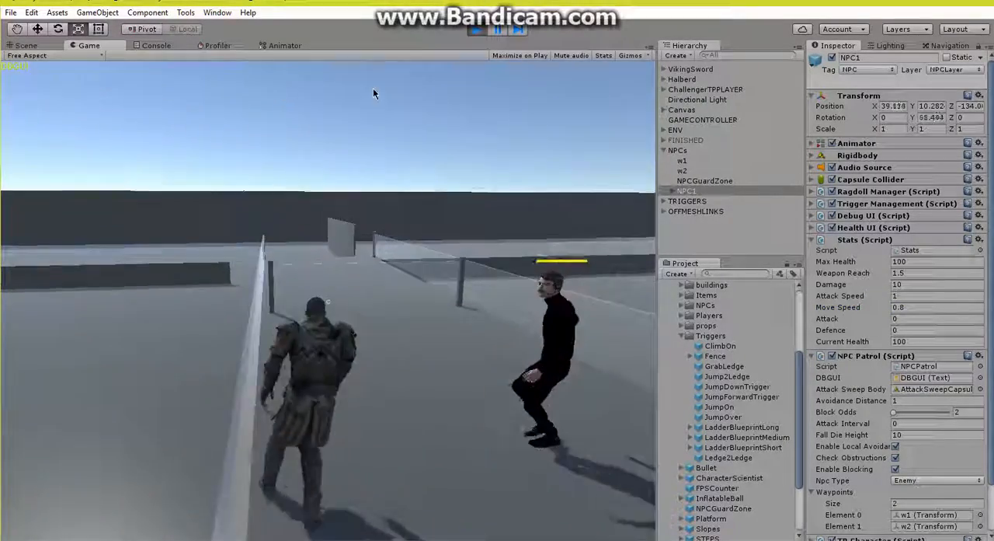
Step: Run the player back along the platform and jump down to see whether the NPC follows, and stop play mode
key("w")
key("space")
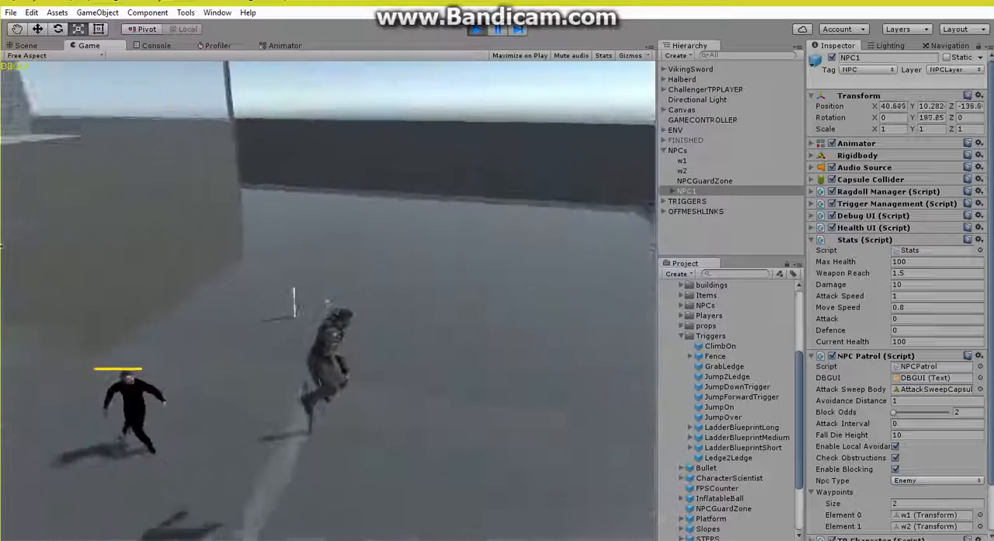
key("d")
key("s")
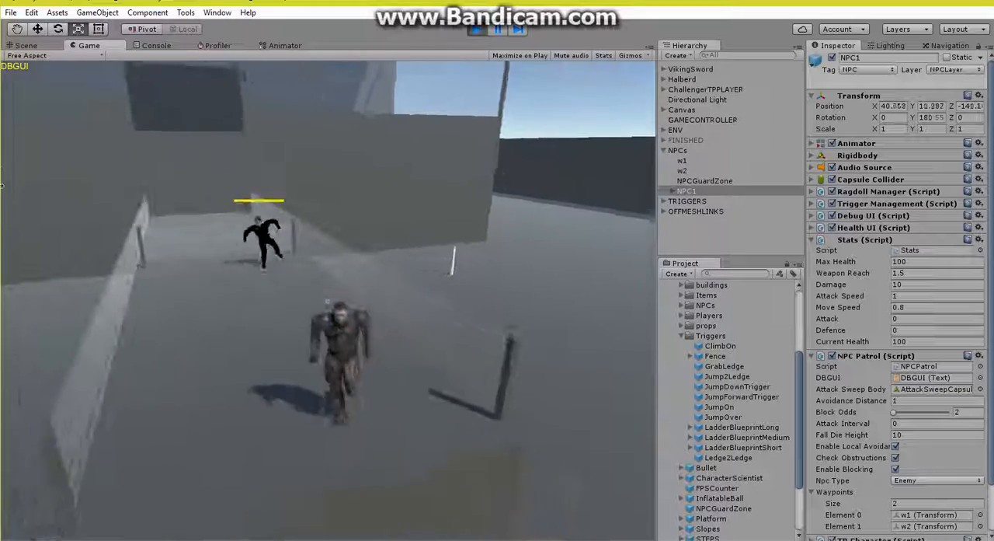
key("space")
key("d")
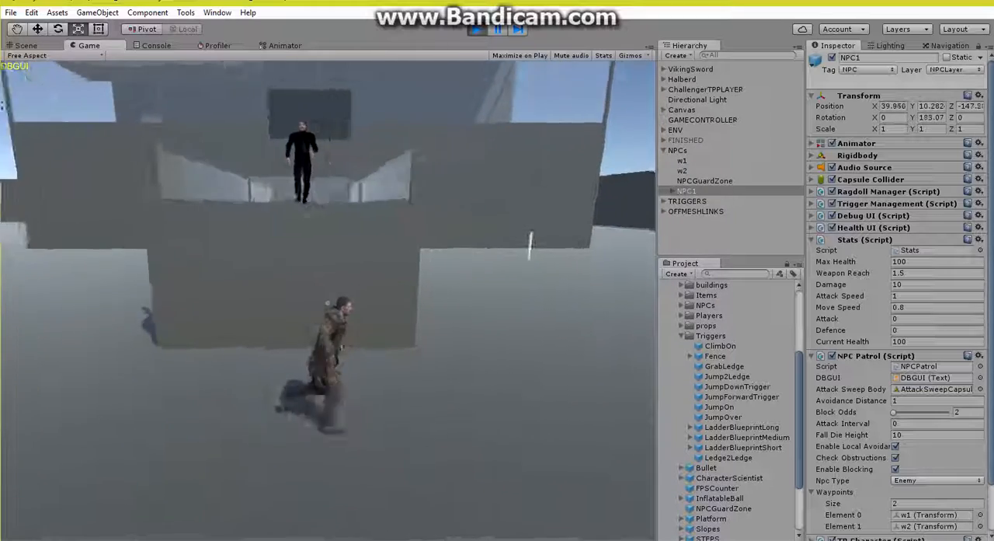
key("s")
key("w")
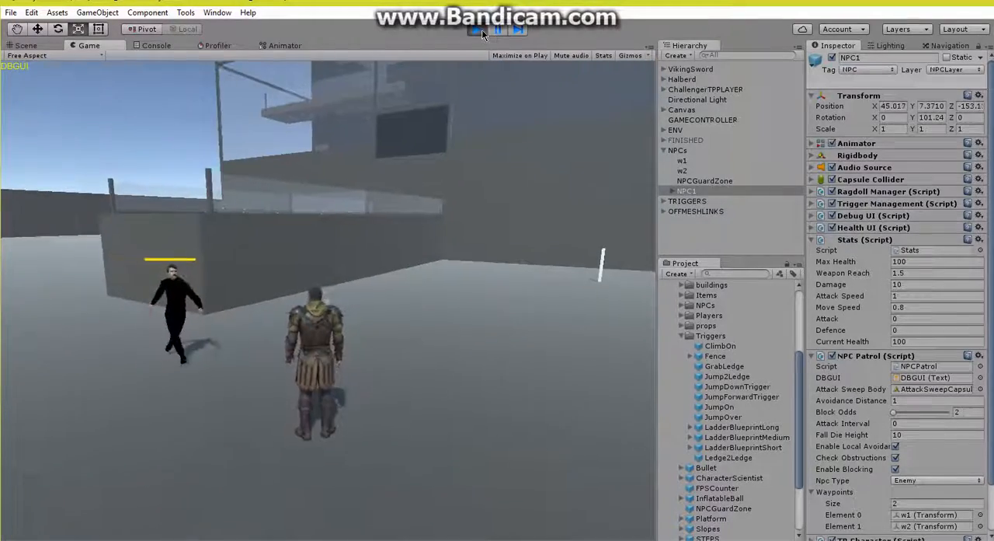
left_click(481, 29)
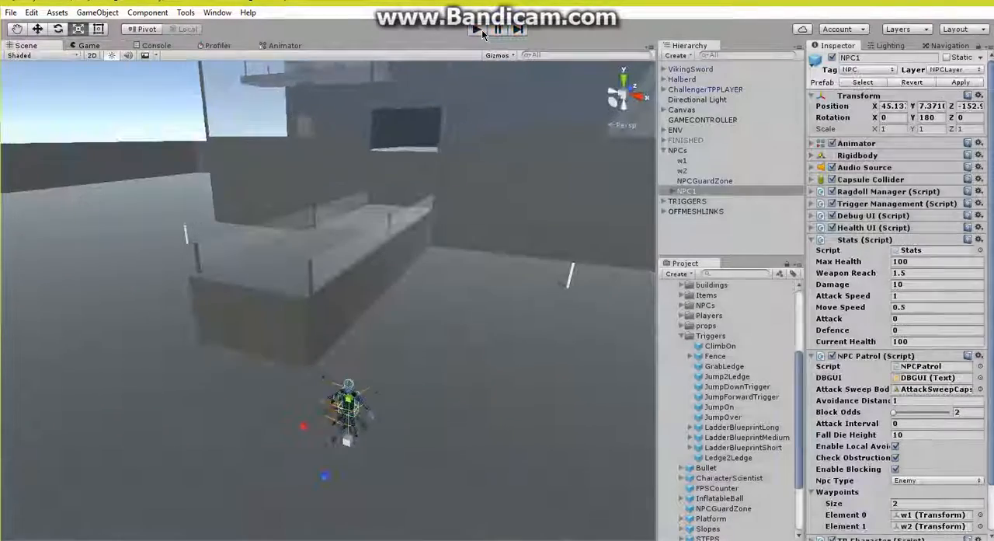
Step: Show the renderers of all triggers in the scene
right_click_drag(425, 264, 403, 269)
key("w")
left_click(185, 12)
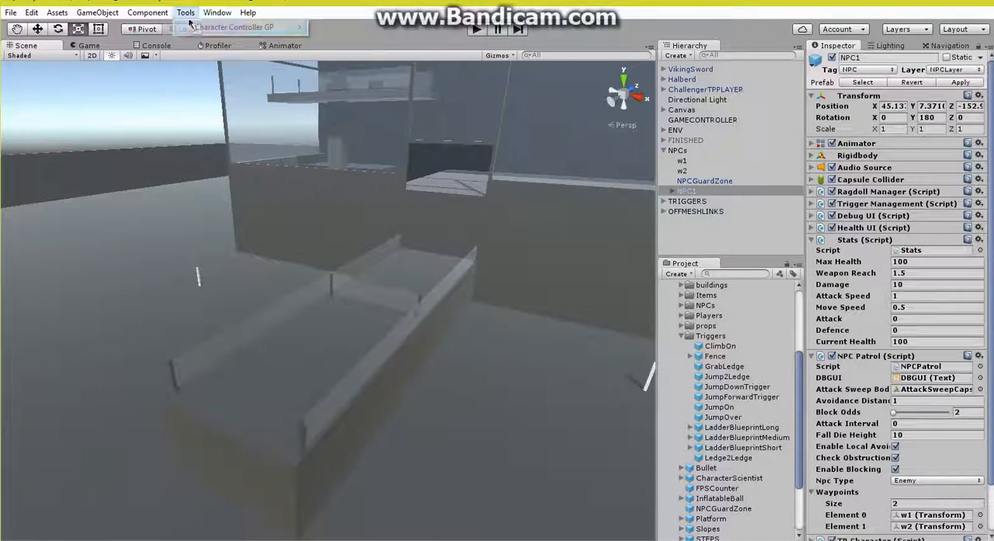
mouse_move(233, 27)
mouse_move(418, 41)
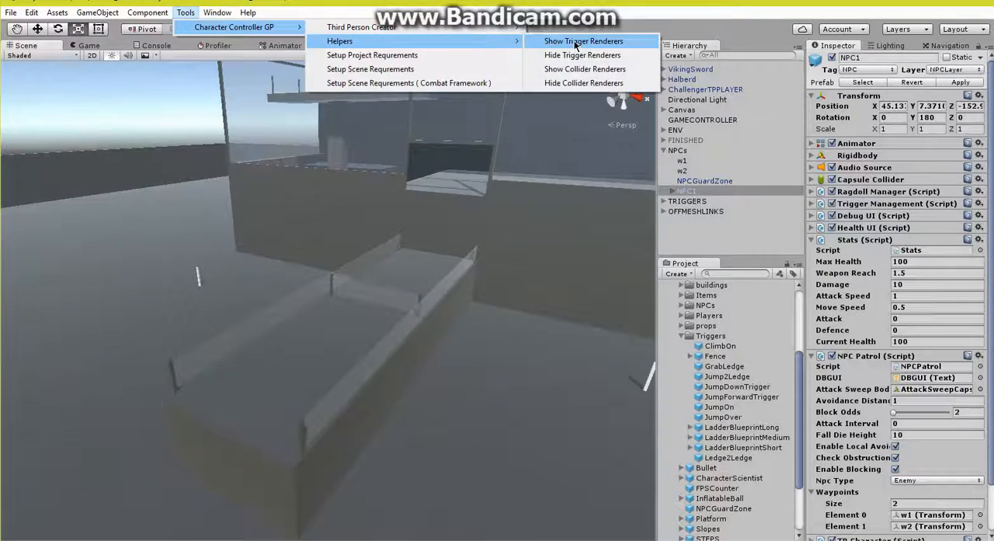
left_click(582, 41)
Step: Place a ClimbOn trigger on the platform at the foot of the wall opening, widen it to about 4.37 and move it towards the wall
right_click_drag(460, 310, 451, 338)
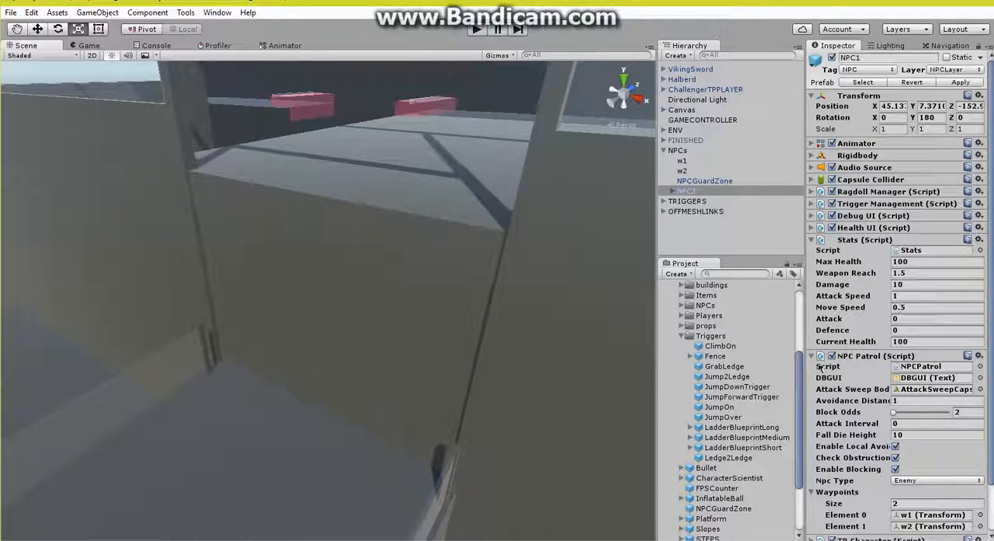
left_click_drag(721, 346, 290, 433)
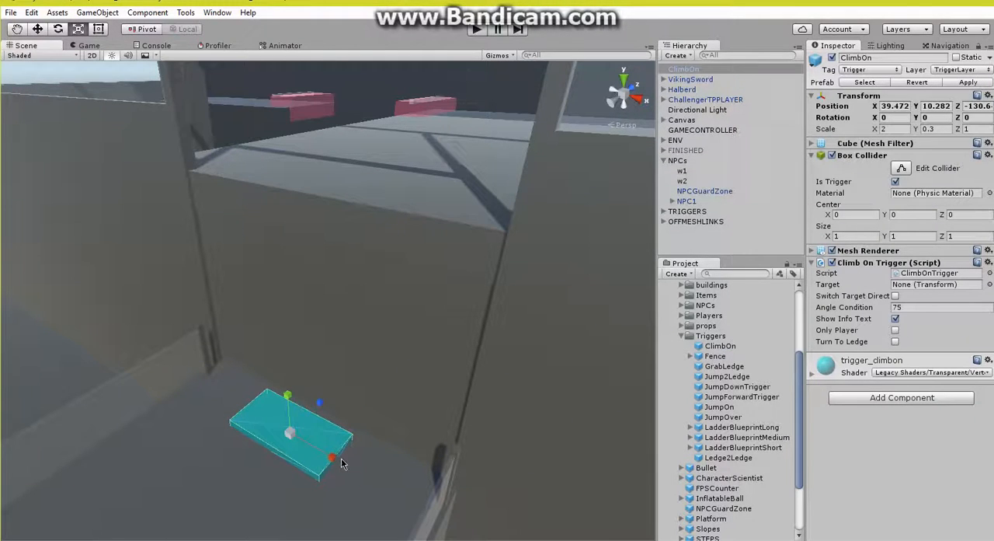
left_click_drag(339, 461, 396, 492)
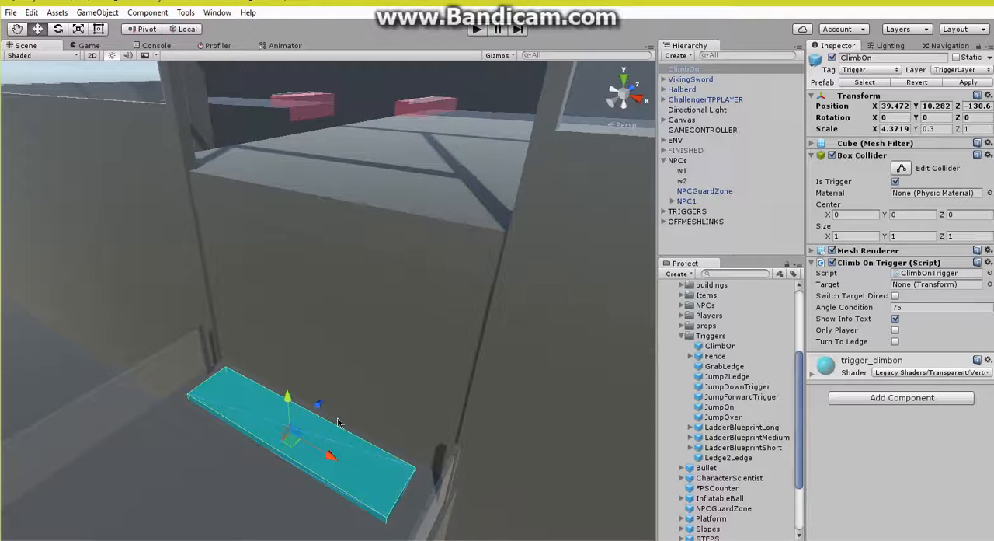
left_click_drag(311, 404, 321, 401)
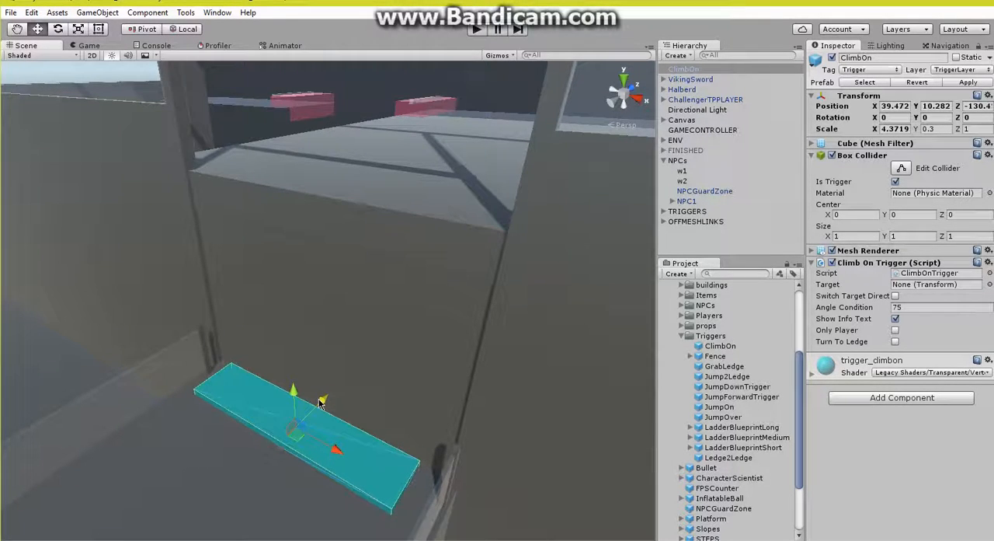
Step: Place a GrabLedge about 4.52 wide along the opening's lower edge; give ClimbOn Target GrabLedge, Angle Condition 45 and Show Info Text off
right_click_drag(350, 414, 325, 394)
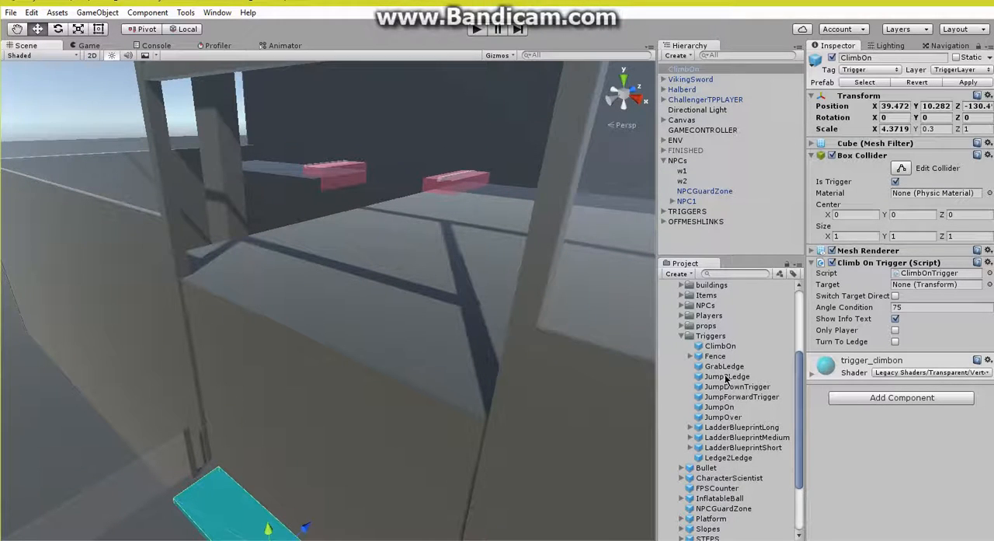
left_click_drag(713, 367, 294, 331)
right_click_drag(274, 387, 449, 341)
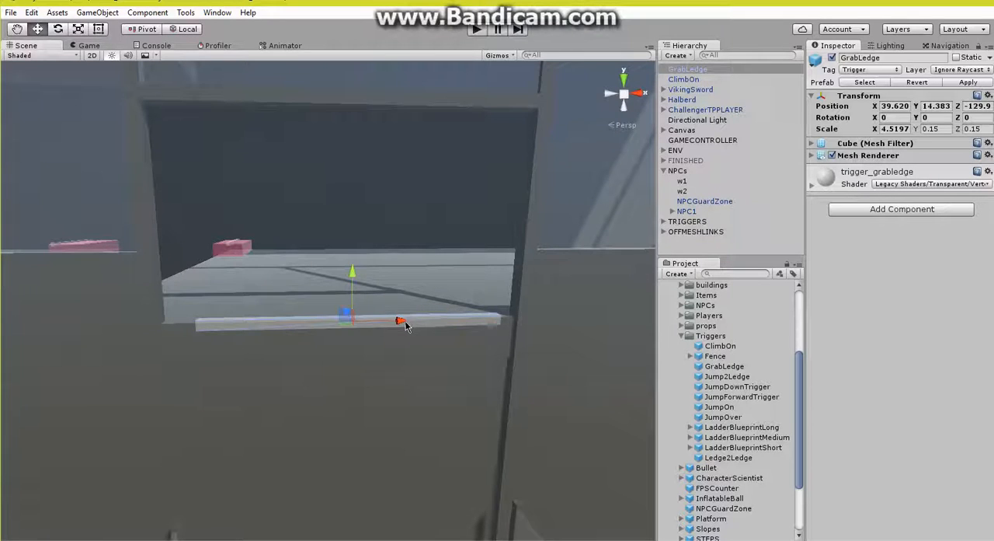
right_click_drag(398, 325, 303, 362)
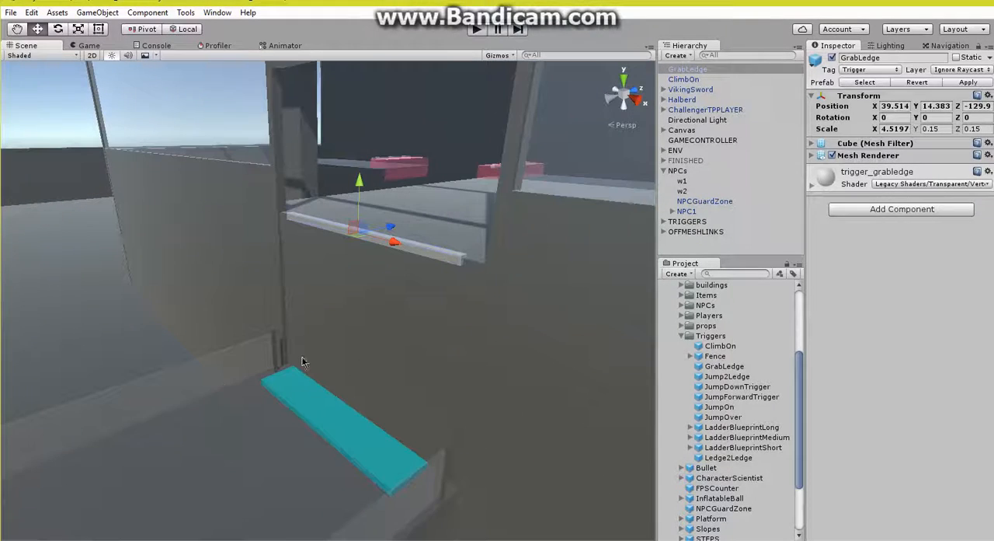
left_click(686, 79)
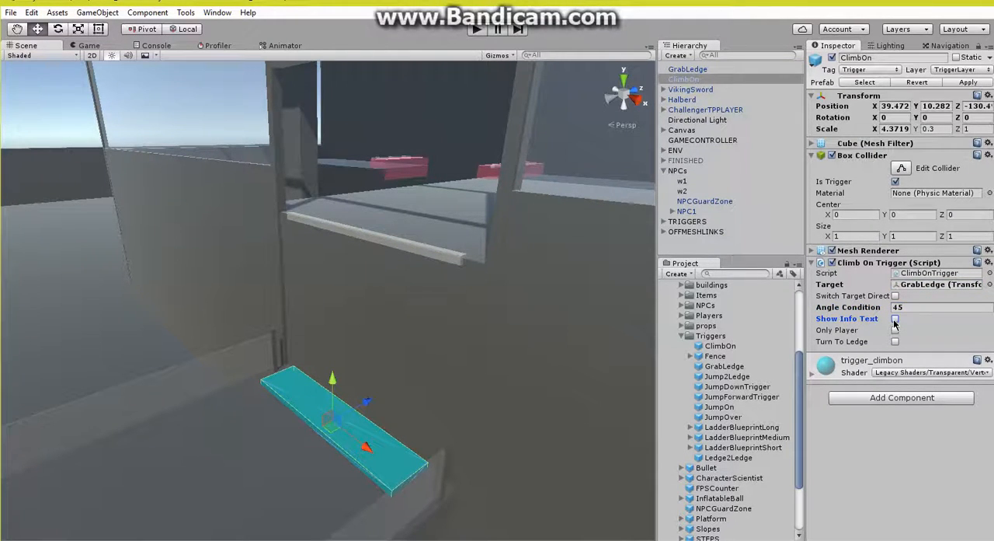
Step: Duplicate OffMeshLinkB and OffMeshLinkA in the OFFMESHLINKS group
left_click(665, 232)
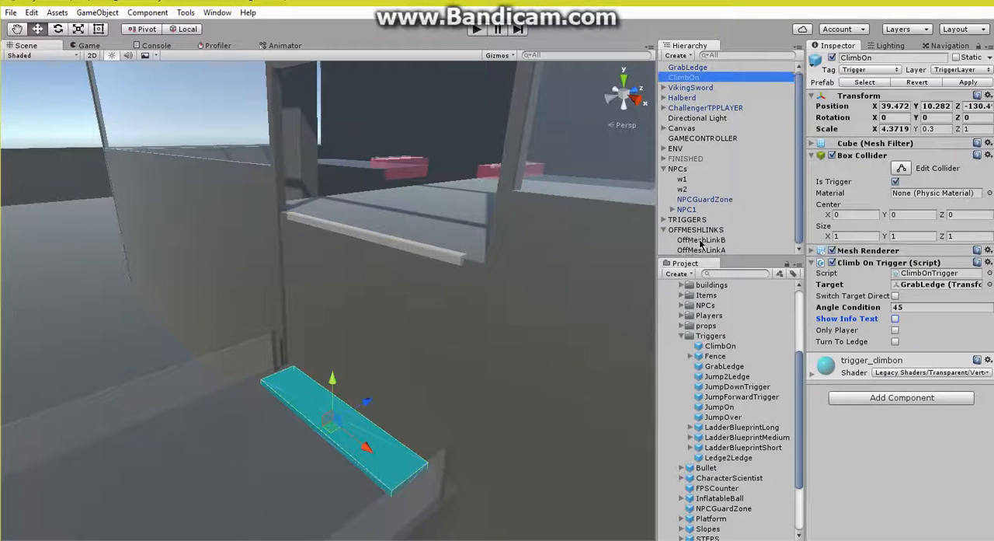
left_click(702, 240)
left_click(706, 249, "shift")
right_click(705, 247)
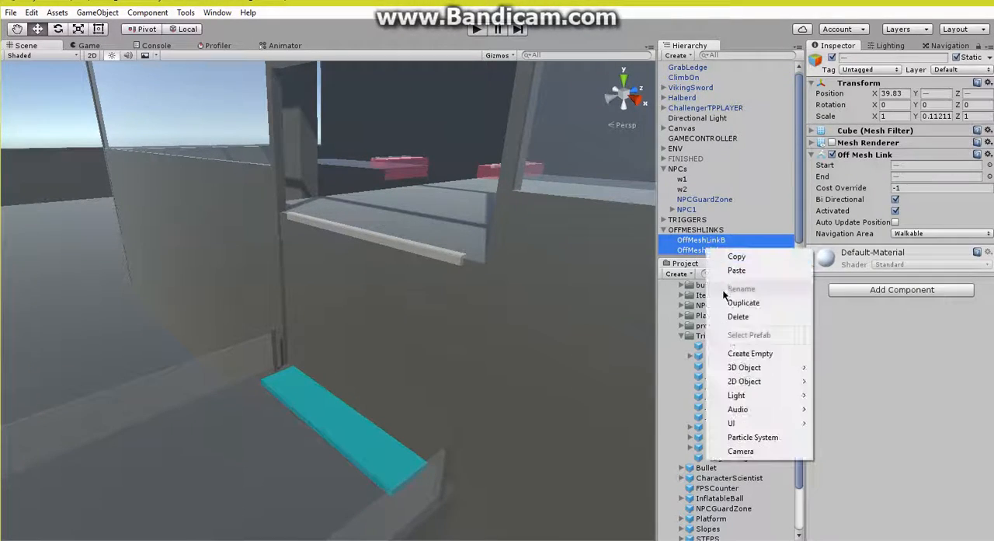
left_click(747, 302)
Step: Move both duplicated off-mesh links to the new ClimbOn trigger, and raise OffMeshLinkB (1) to the grab ledge at Y 14.35
key("s")
right_click_drag(344, 197, 182, 243)
left_click_drag(496, 370, 502, 369)
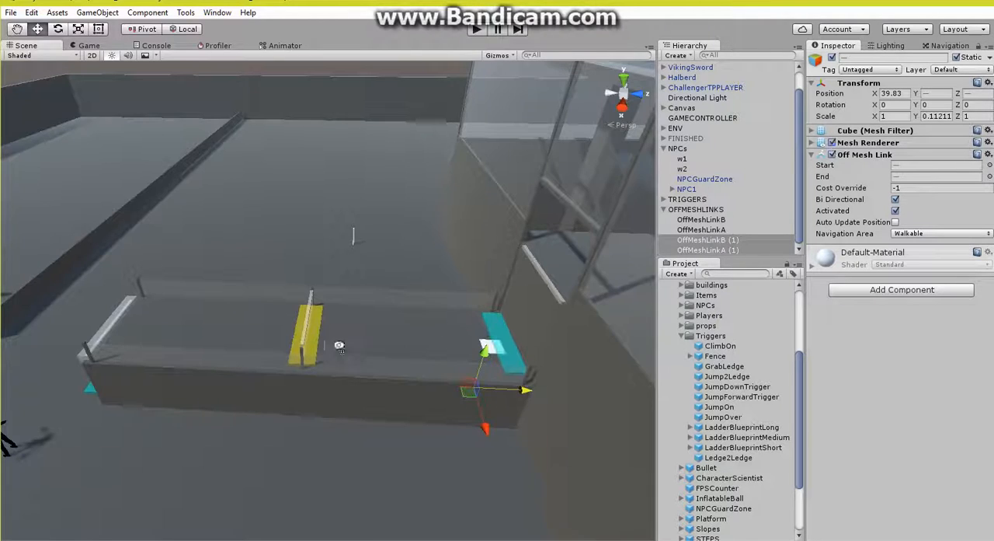
right_click_drag(339, 345, 418, 332)
key("w")
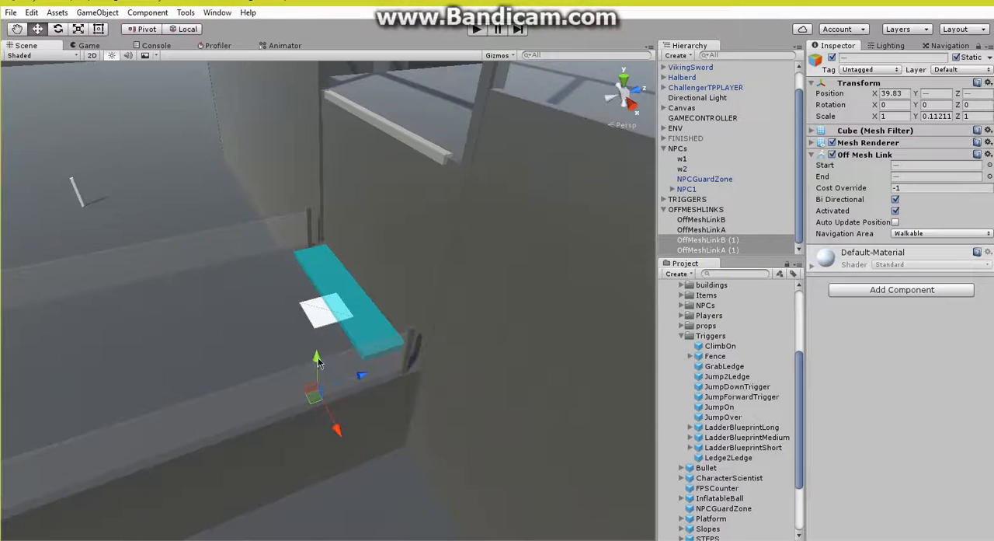
left_click_drag(317, 362, 326, 299)
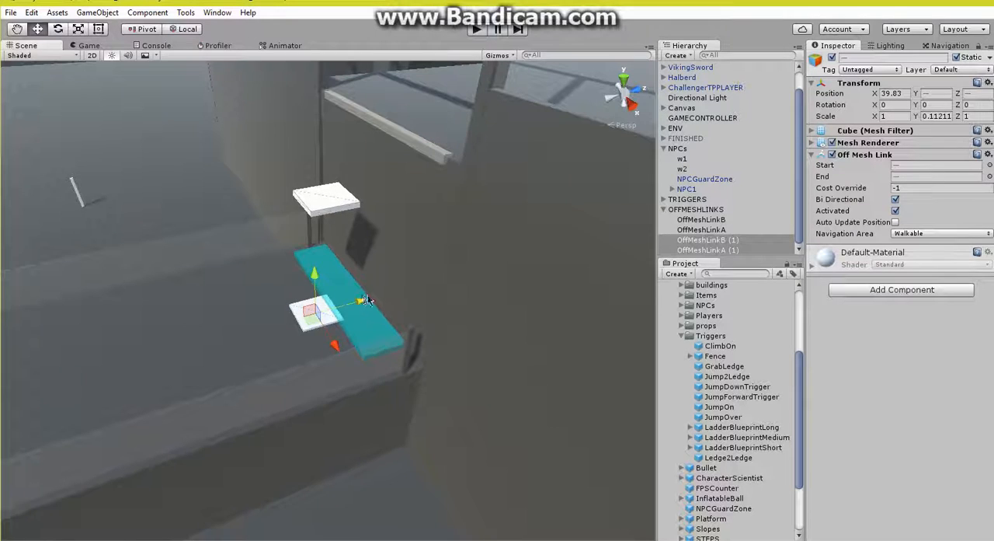
left_click_drag(367, 301, 403, 291)
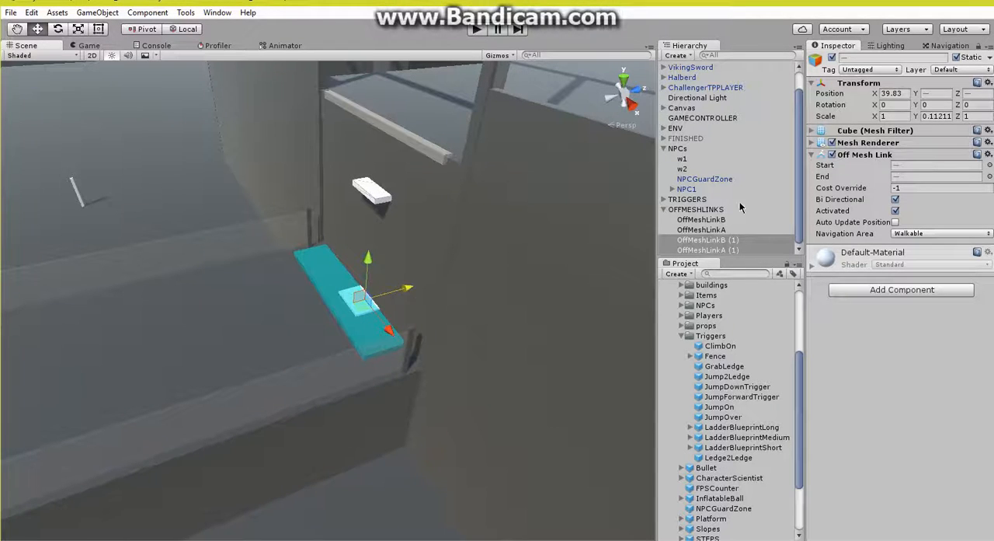
left_click(726, 240)
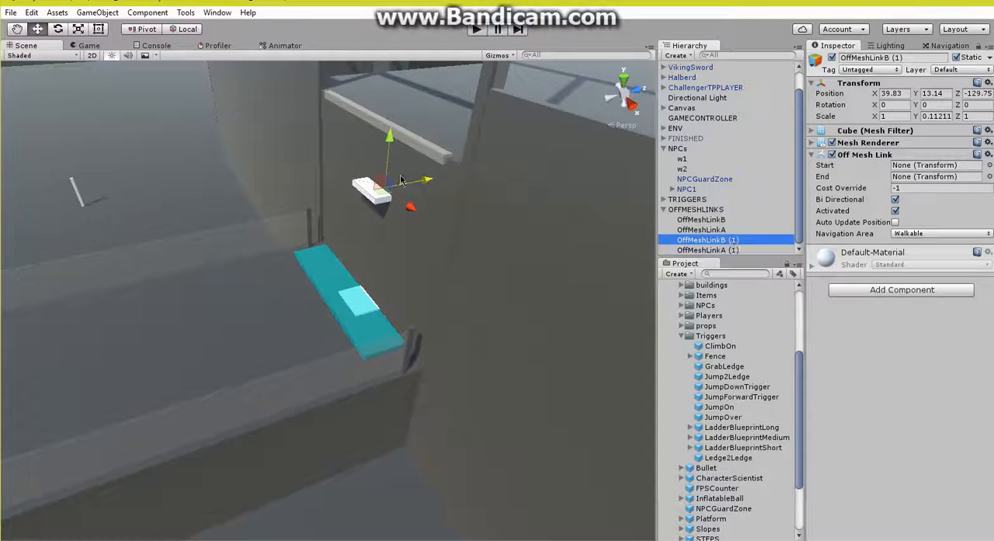
left_click_drag(405, 92, 354, 196)
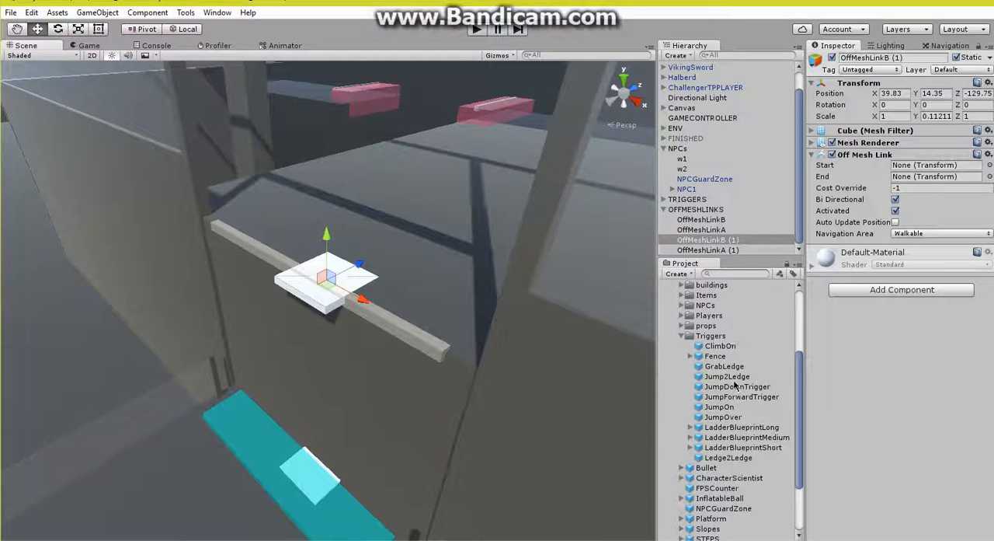
Step: Place a JumpDownTrigger along the opening's ledge with Rotation Y -180, Target GrabLedge and Show Info Text off
left_click_drag(739, 390, 438, 265)
left_click_drag(355, 223, 186, 241)
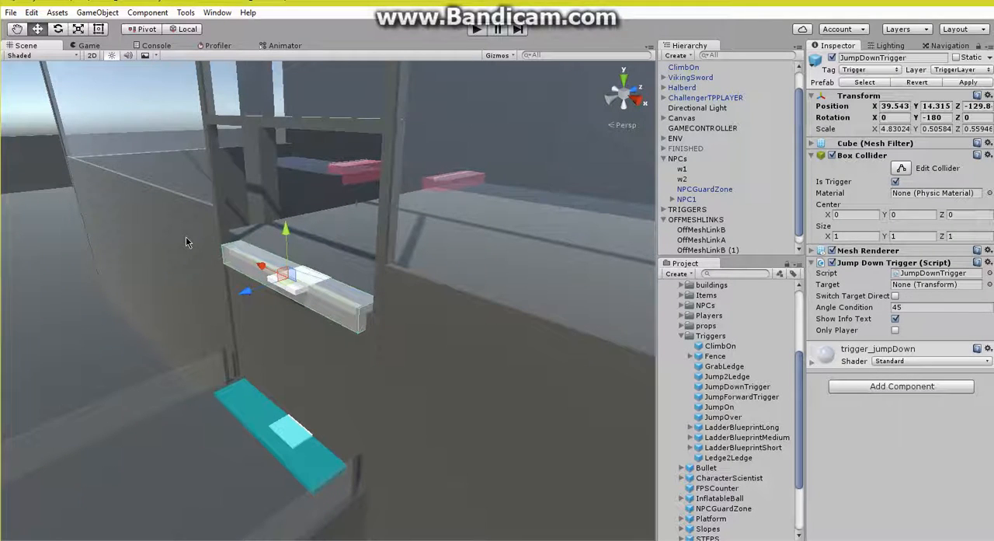
scroll(699, 74, "up", 1)
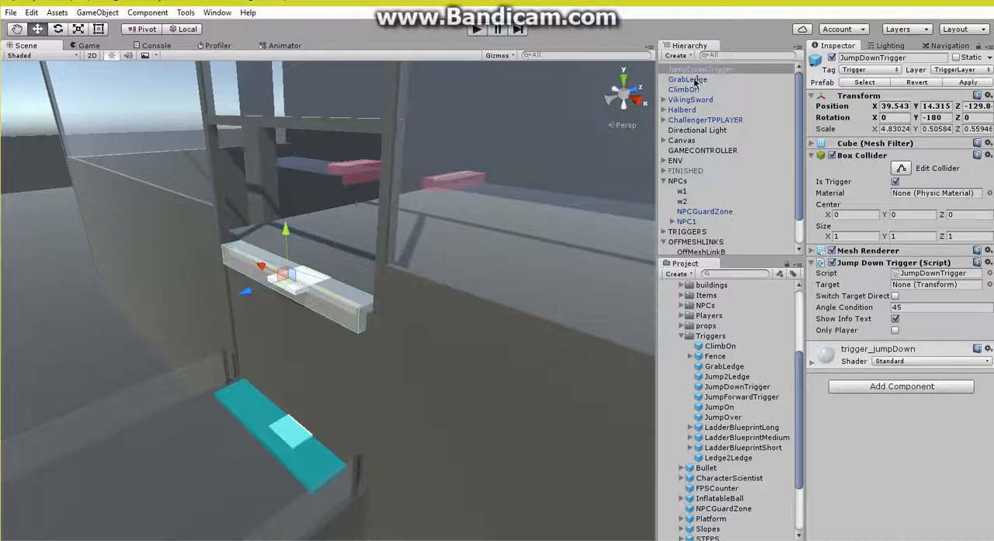
left_click_drag(694, 70, 909, 301)
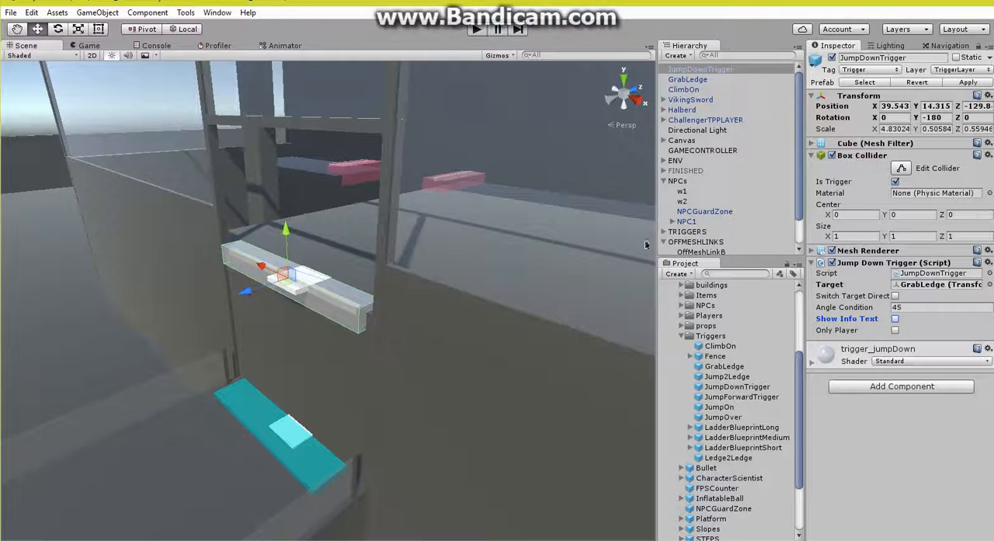
Step: Select OffMeshLinkB (1) and OffMeshLinkA (1), display the navmesh around them, and turn off their Mesh Renderers
scroll(715, 230, "down", 1)
left_click(722, 250, "shift")
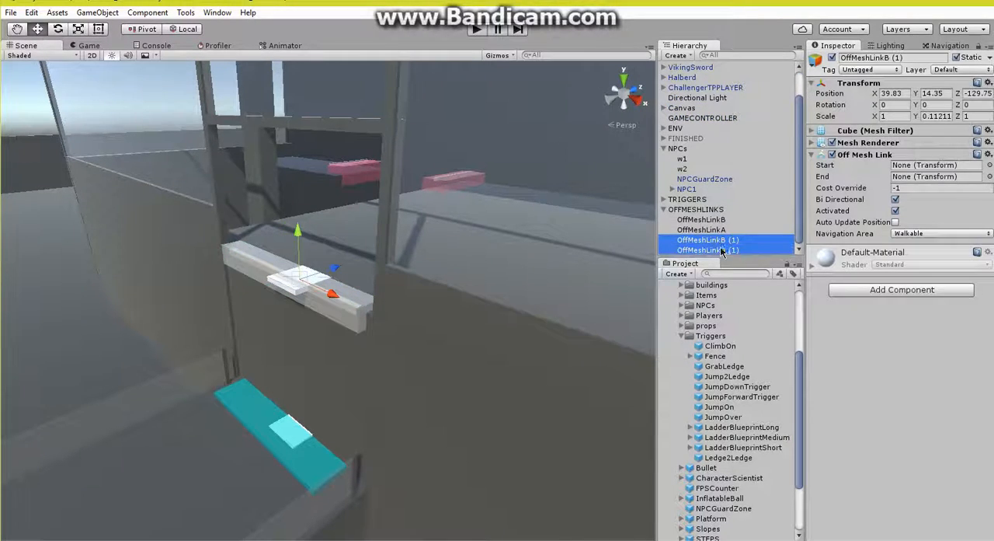
left_click(949, 46)
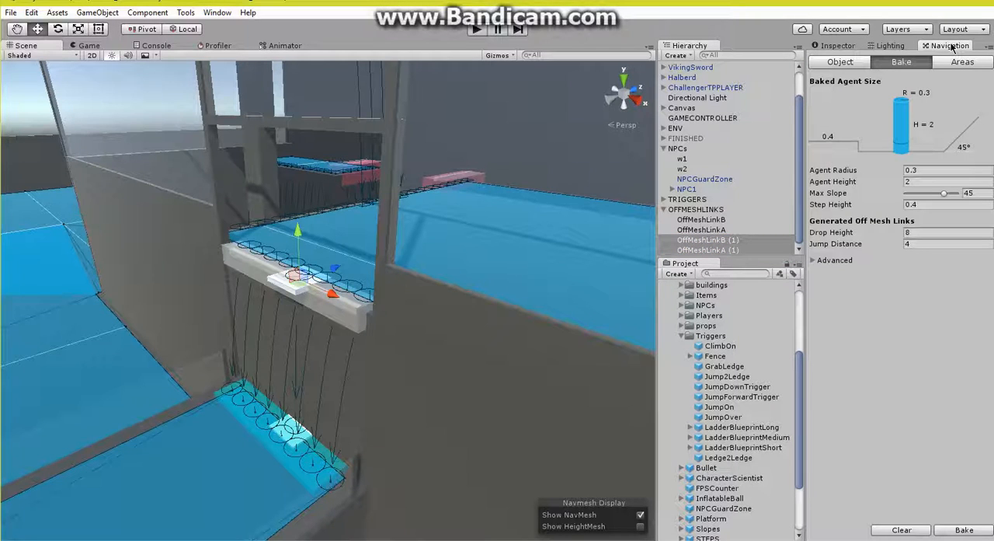
left_click(843, 47)
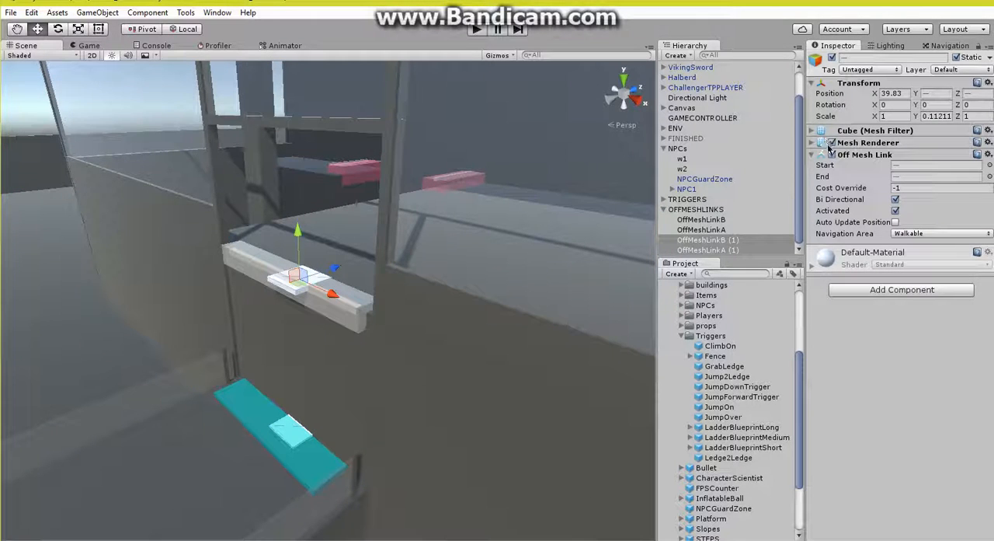
Step: Hide the renderers of all triggers again
left_click(185, 13)
mouse_move(233, 27)
mouse_move(380, 41)
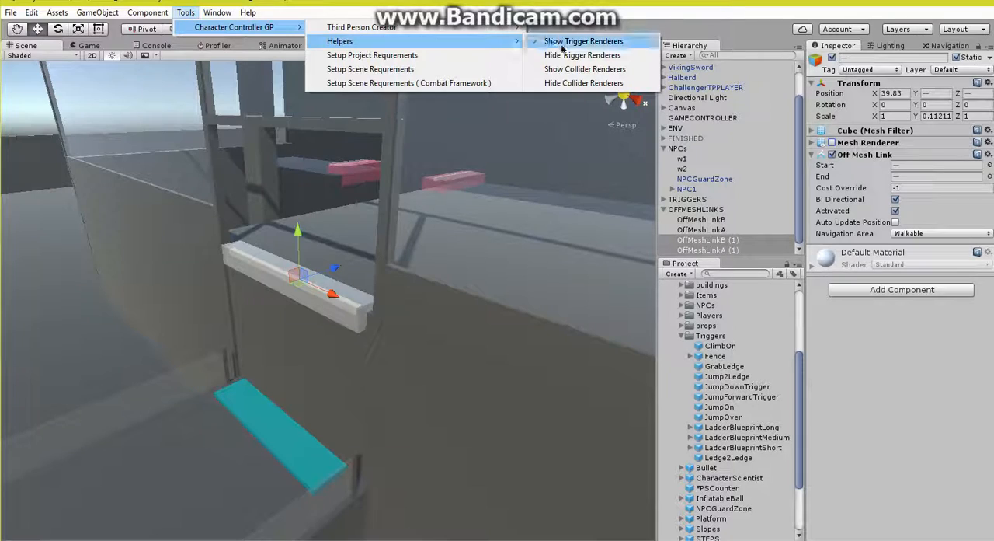
left_click(562, 53)
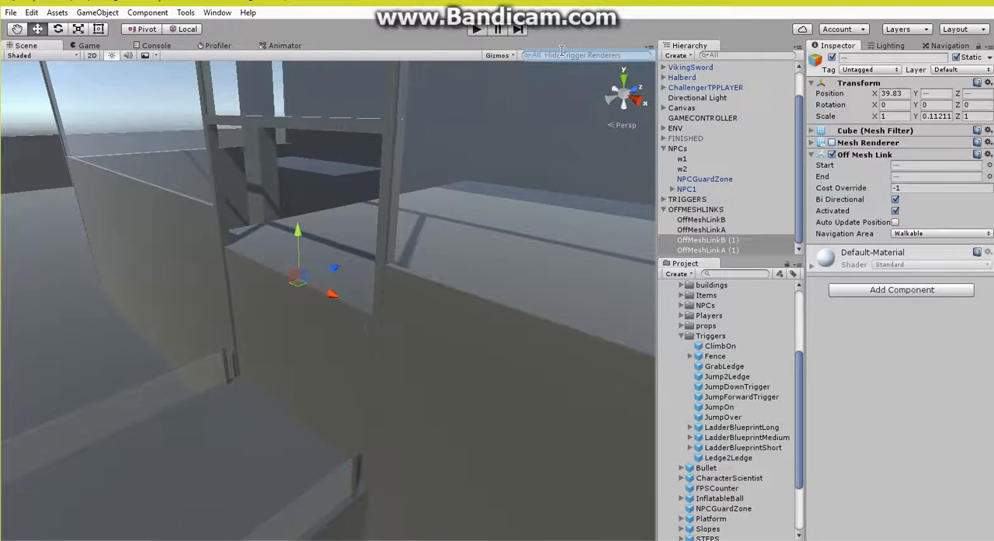
Step: Start play mode and lead the NPC to the low fenced platform by climbing the player onto it
left_click(477, 30)
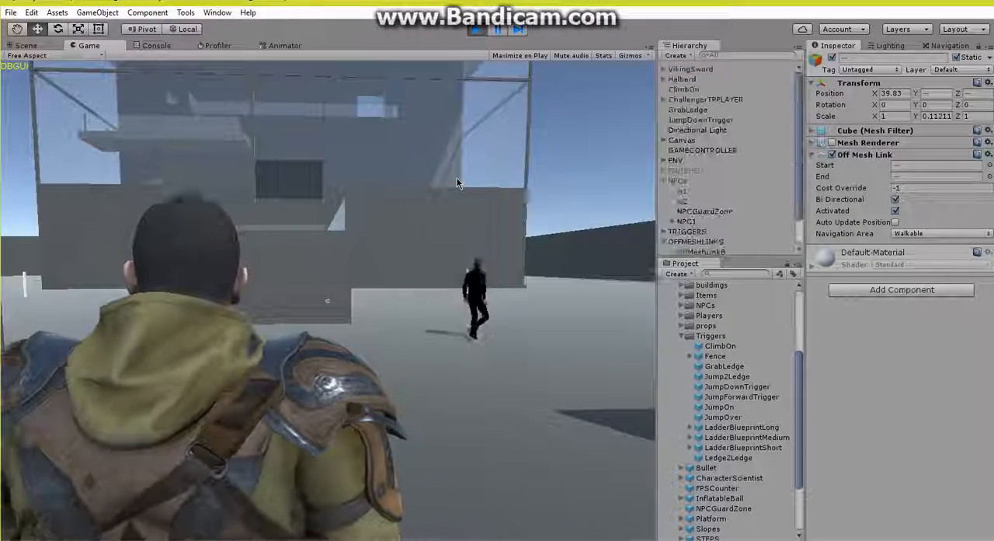
key("w")
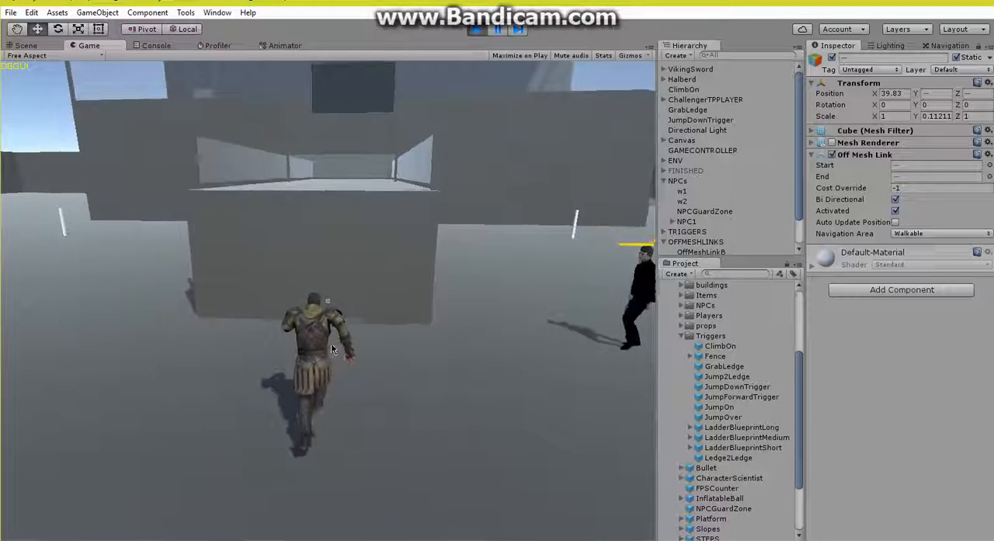
key("space")
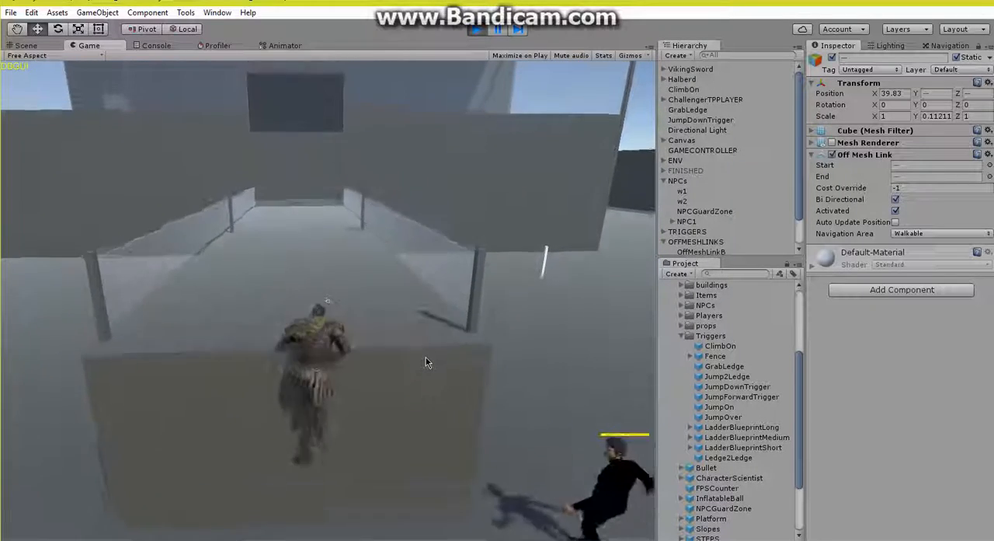
key("w")
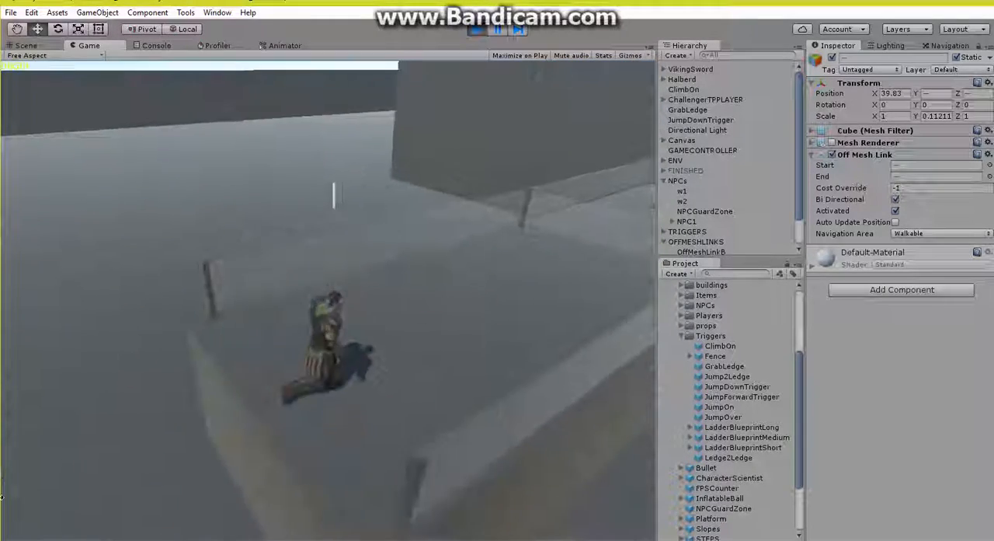
Step: Run the player along the fenced platform, over the fence and up through the ledge opening to test the NPC's chase
key("s")
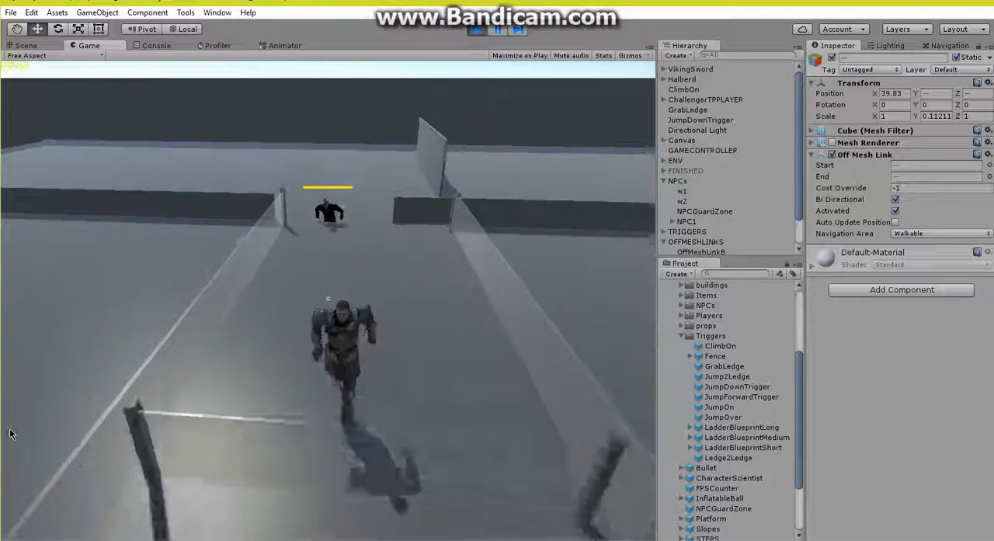
key("space")
key("s")
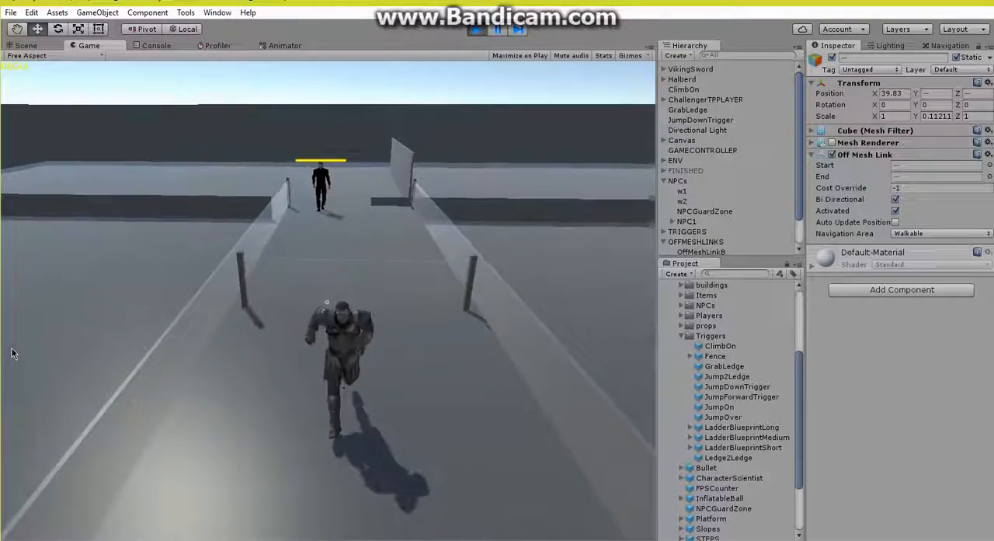
key("s")
key("space")
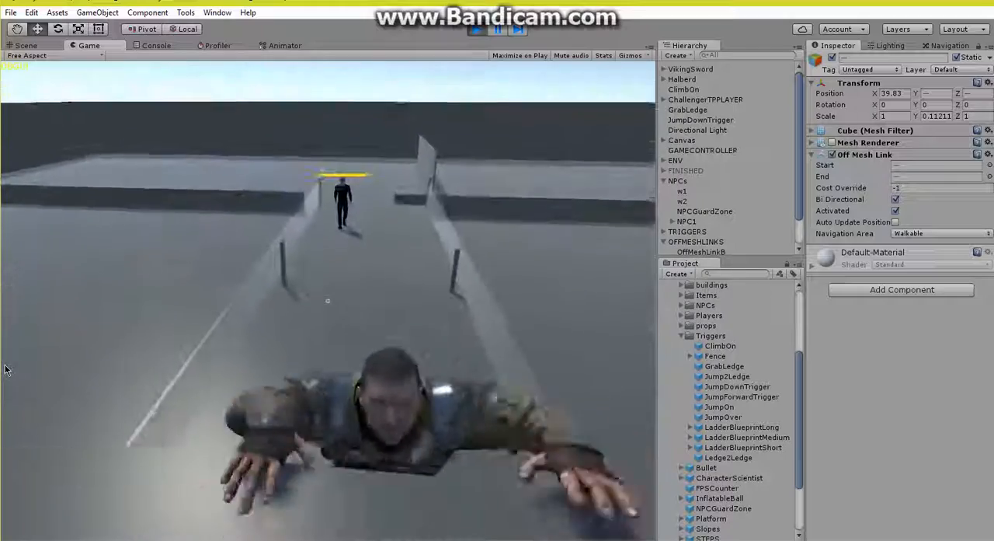
key("s")
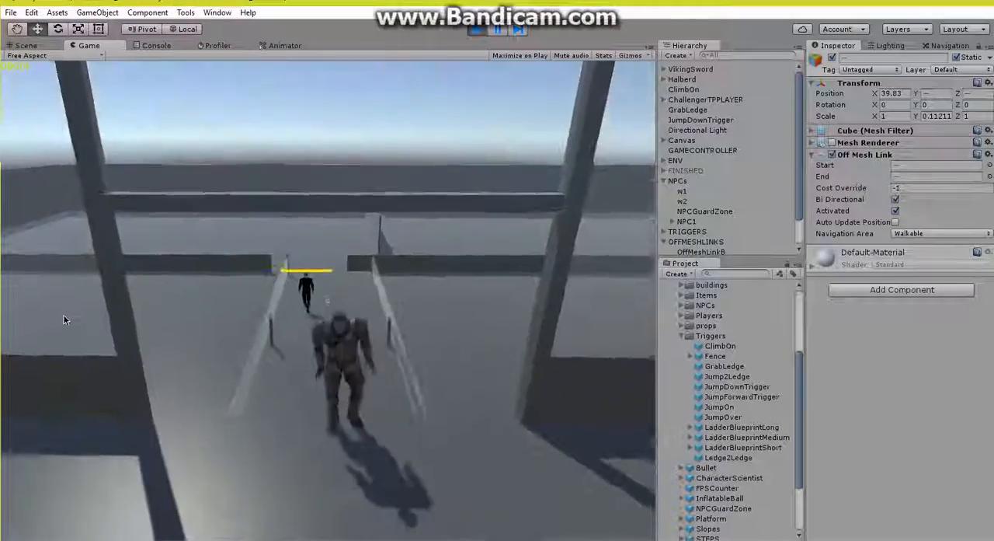
key("s")
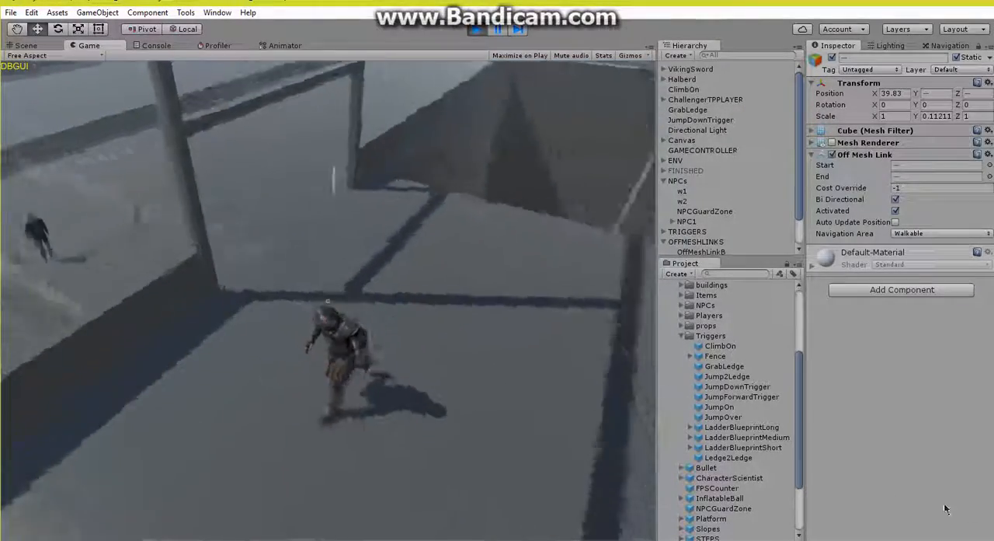
key("s")
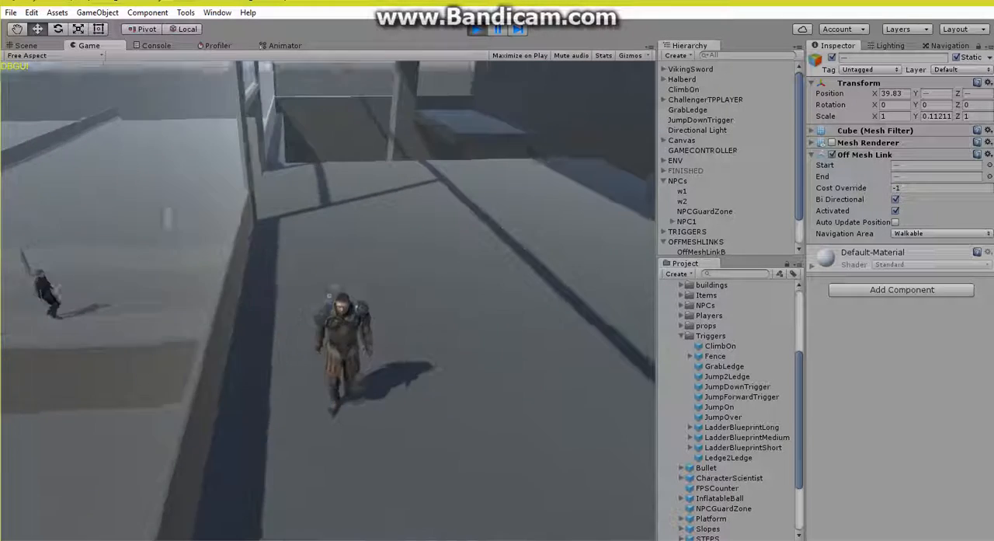
Step: Let the NPC climb up after the player, lure it back down to the ground, and stop play mode
key("a")
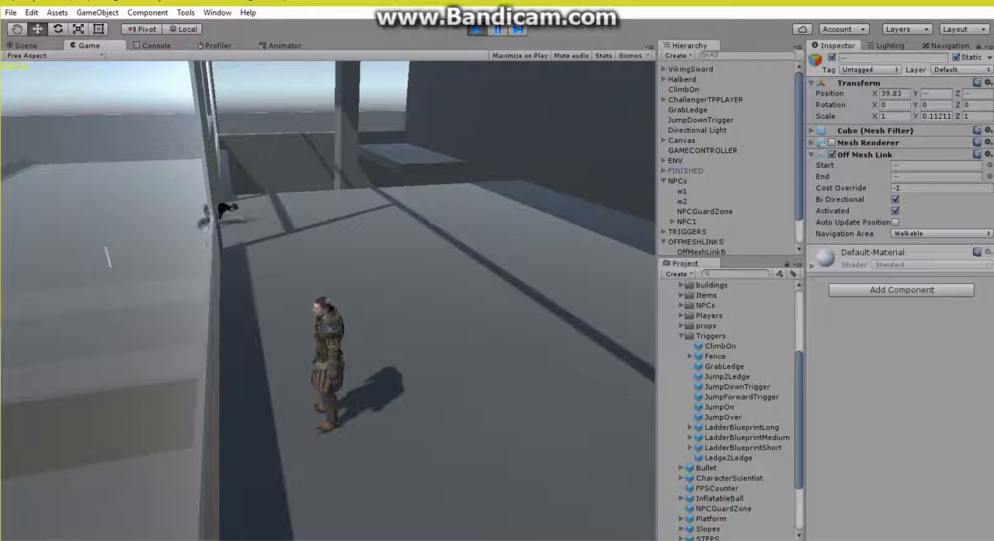
key("w")
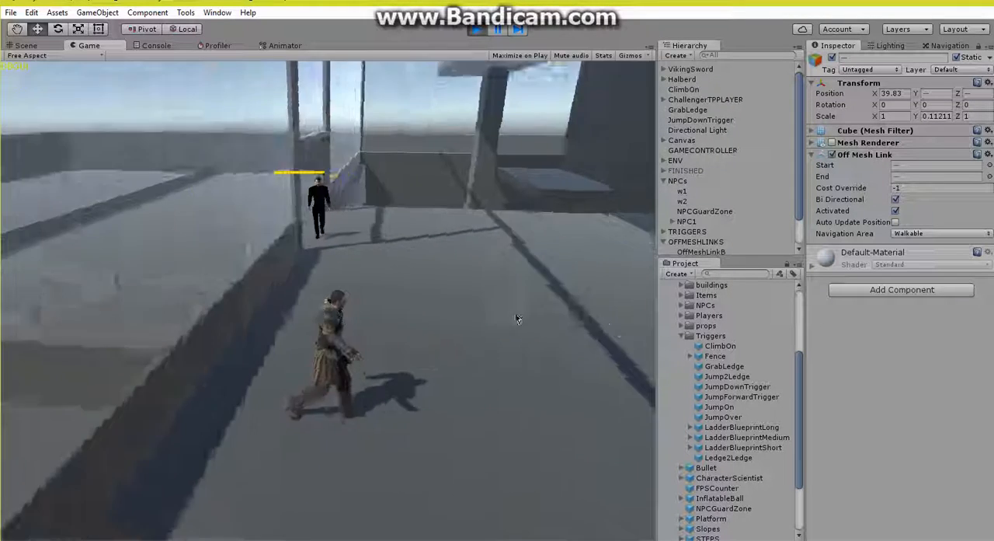
key("w")
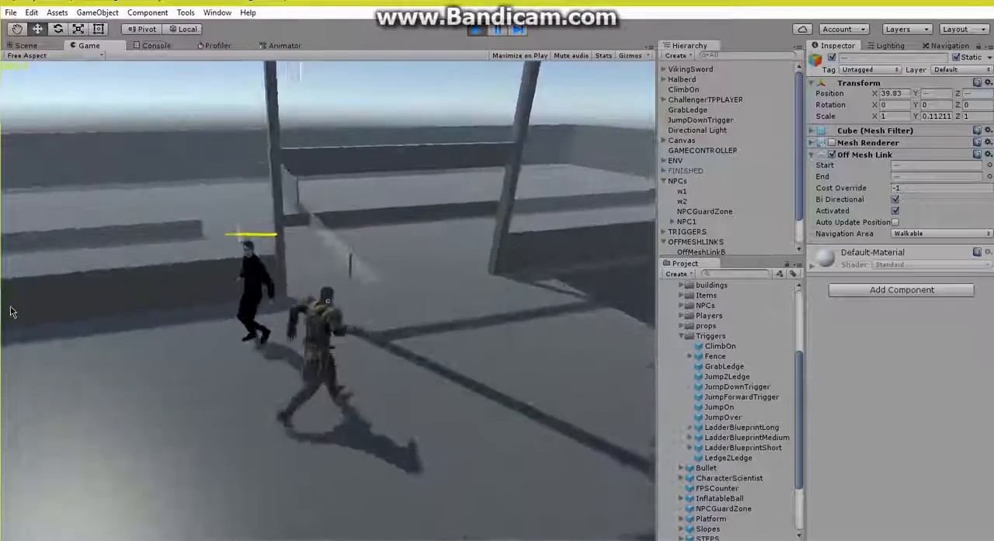
key("s")
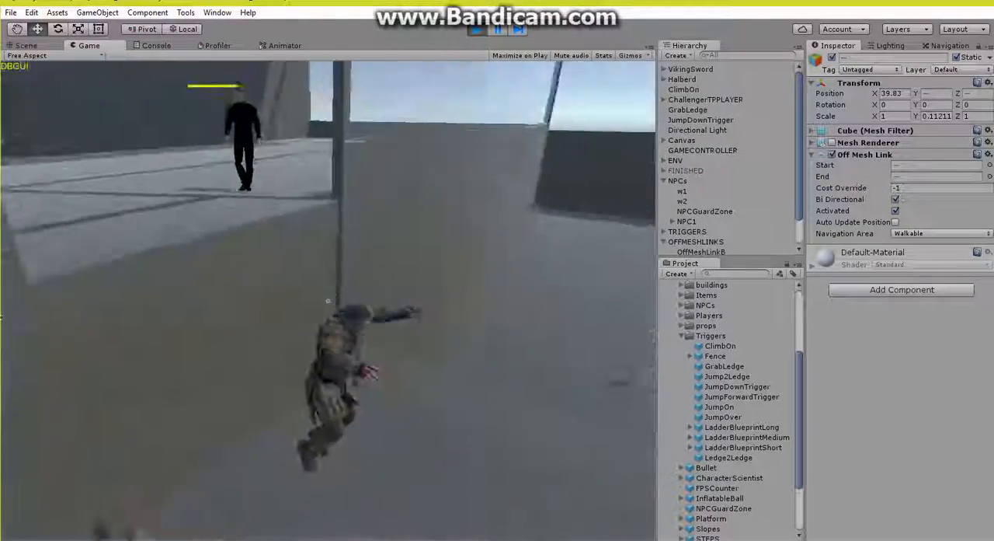
key("space")
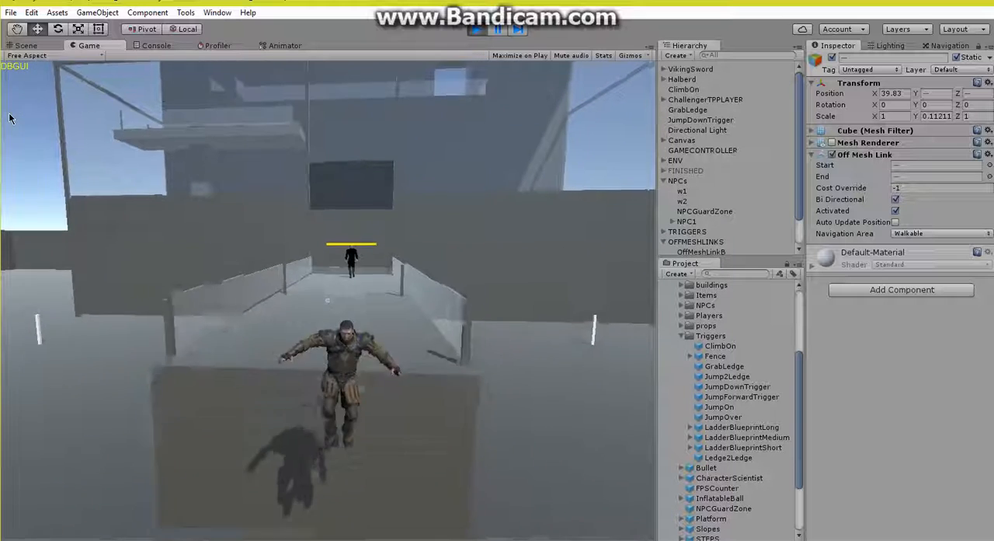
key("d")
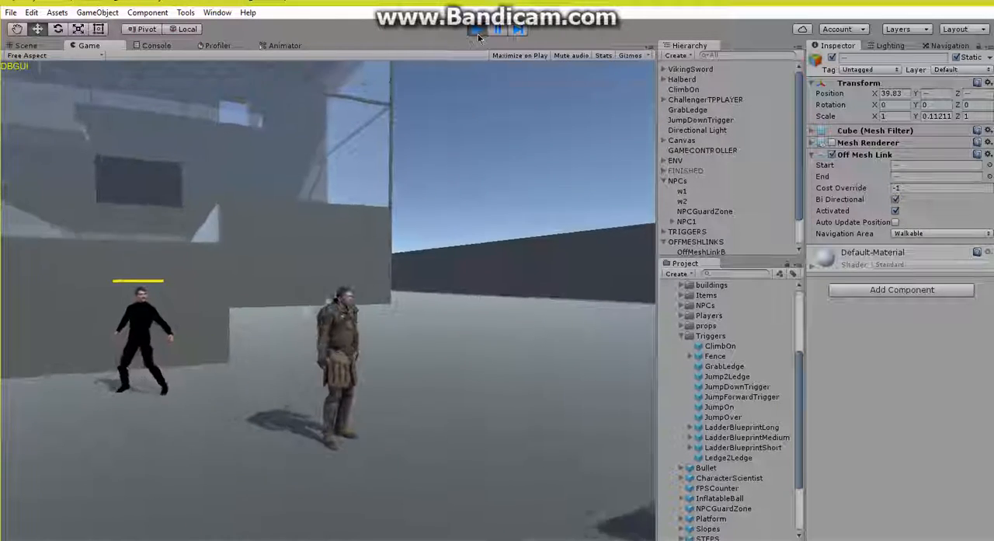
left_click(477, 32)
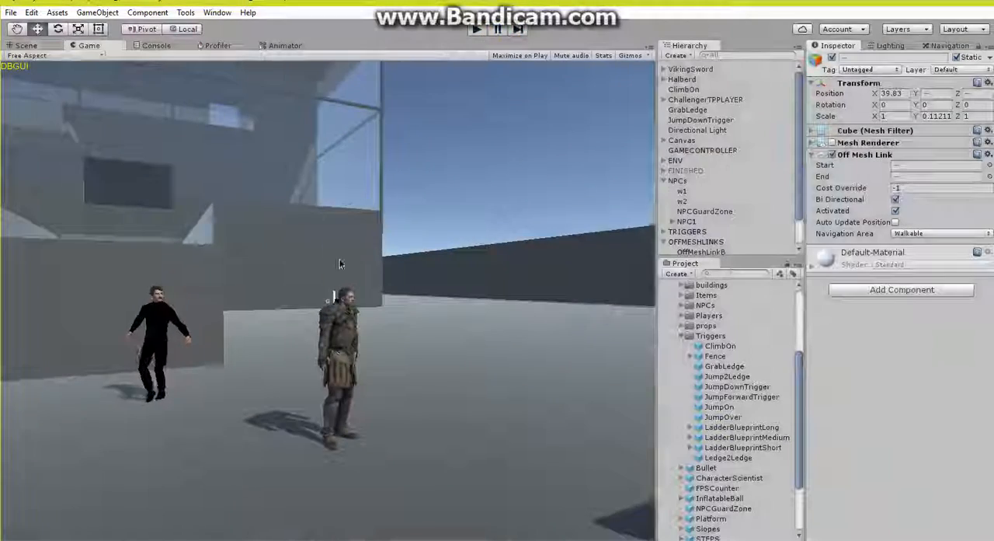
Step: Show all trigger renderers and turn on the Mesh Renderers of all four off-mesh links
left_click(186, 12)
mouse_move(287, 27)
mouse_move(391, 43)
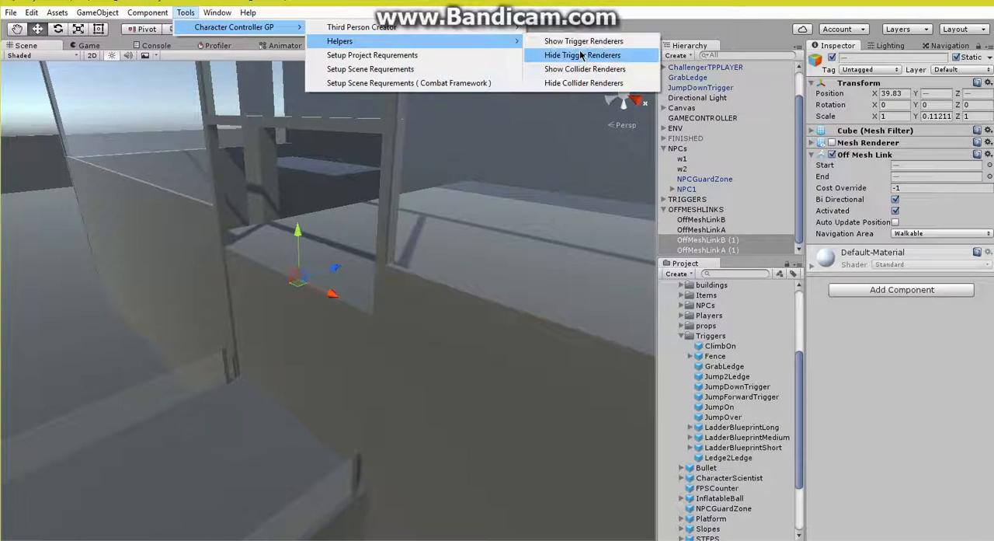
left_click(590, 43)
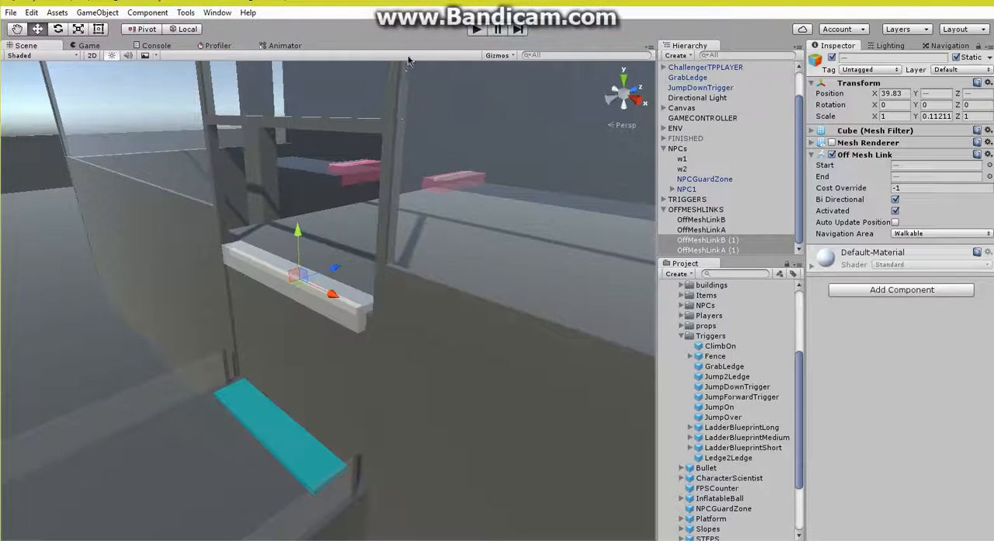
left_click(722, 220, "shift")
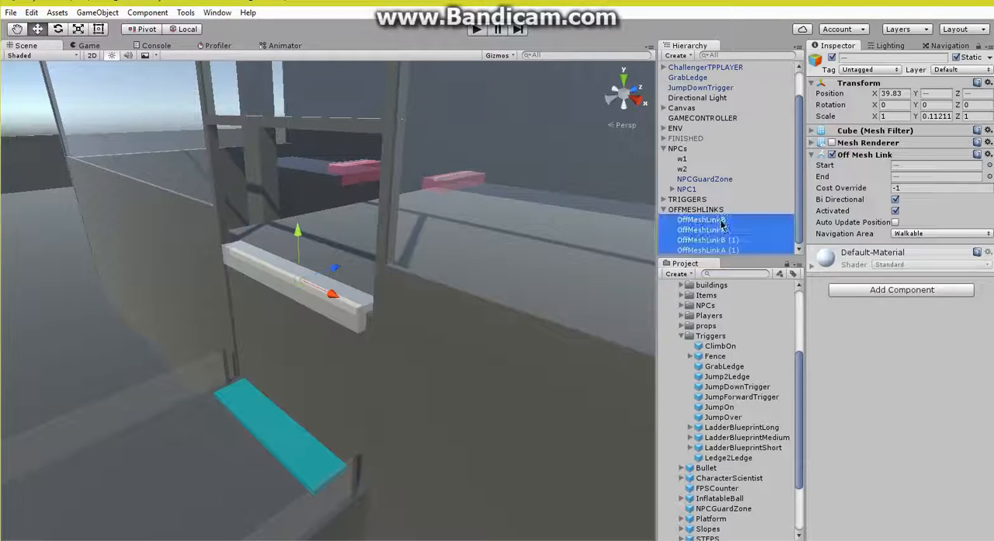
left_click(834, 145)
Step: Place a LadderBlueprintMedium on the floor below the raised platform and set its Rotation Y to -90
right_click_drag(330, 294, 235, 294)
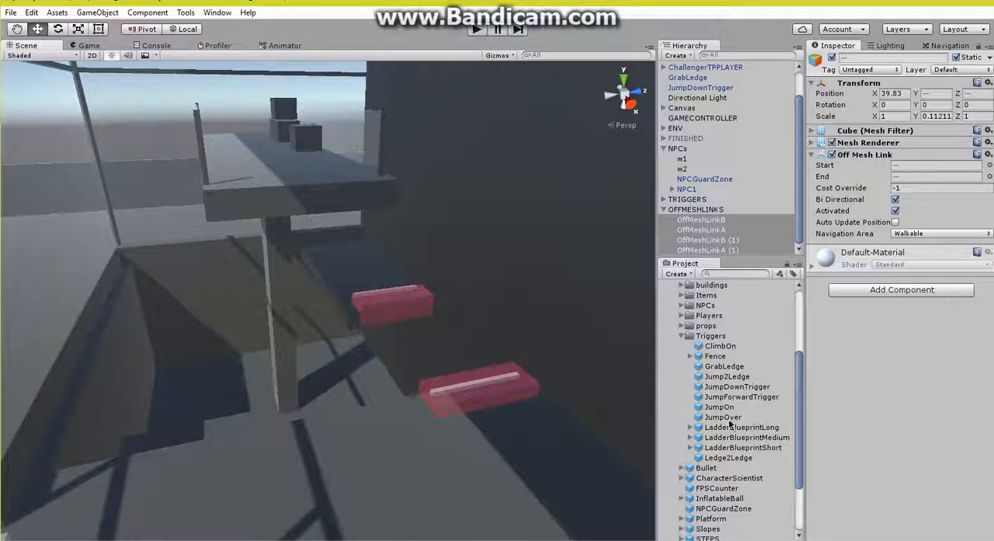
left_click_drag(749, 440, 312, 448)
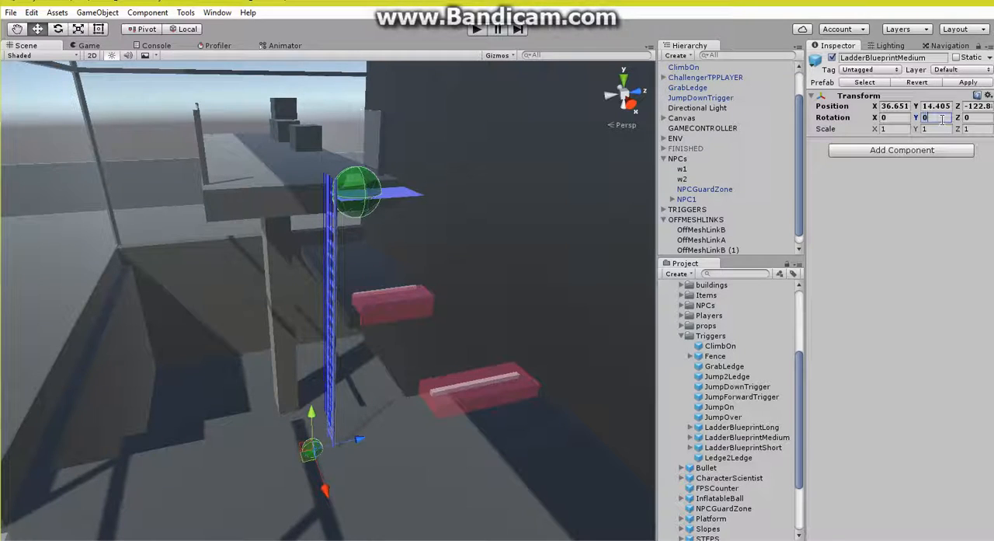
type("90")
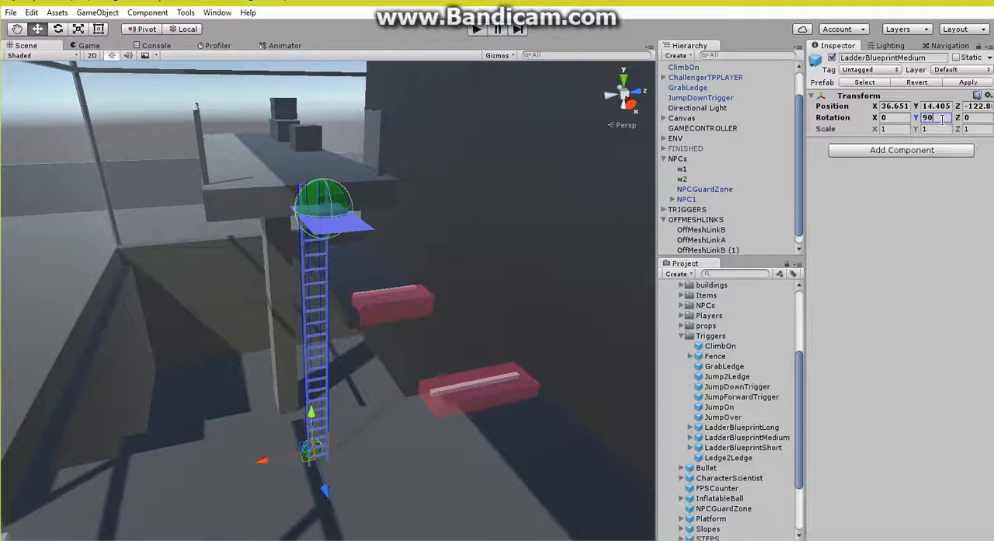
type("-90")
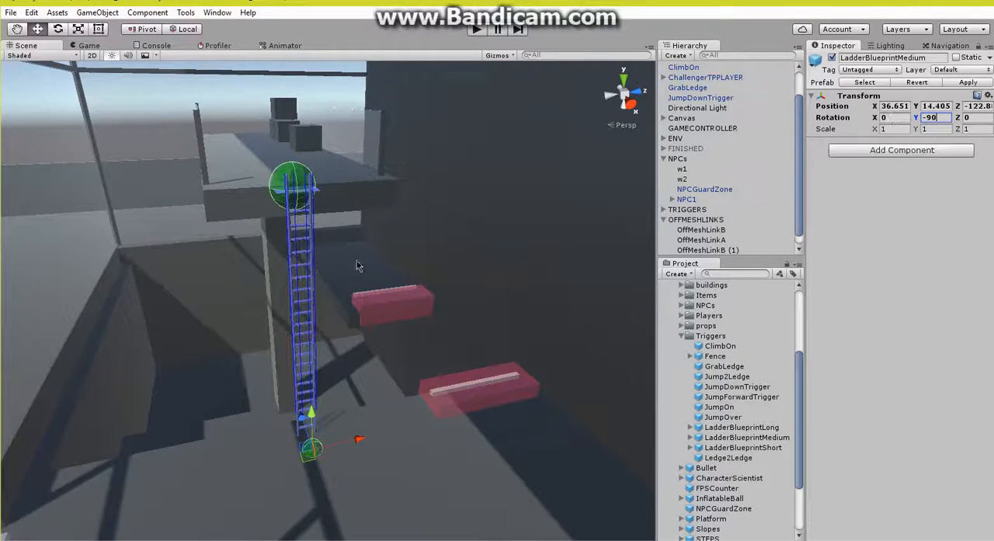
Step: Move the ladder against the raised platform's edge, to about X 36.07 and Y 14.412
right_click_drag(262, 317, 447, 358)
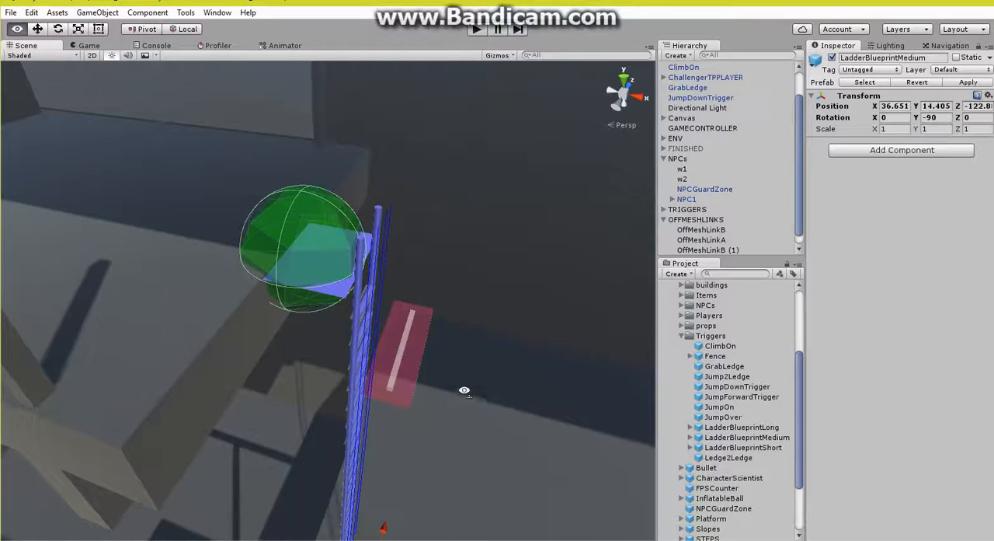
mouse_move(464, 390)
right_mouse_down()
mouse_move(469, 361)
mouse_move(470, 392)
right_mouse_up()
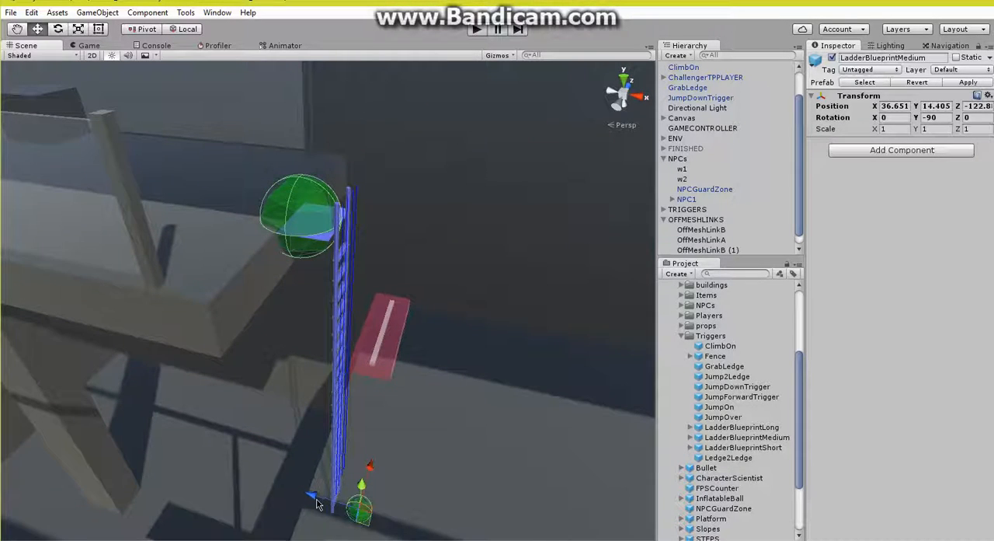
left_click_drag(316, 498, 291, 491)
right_click_drag(381, 477, 282, 407)
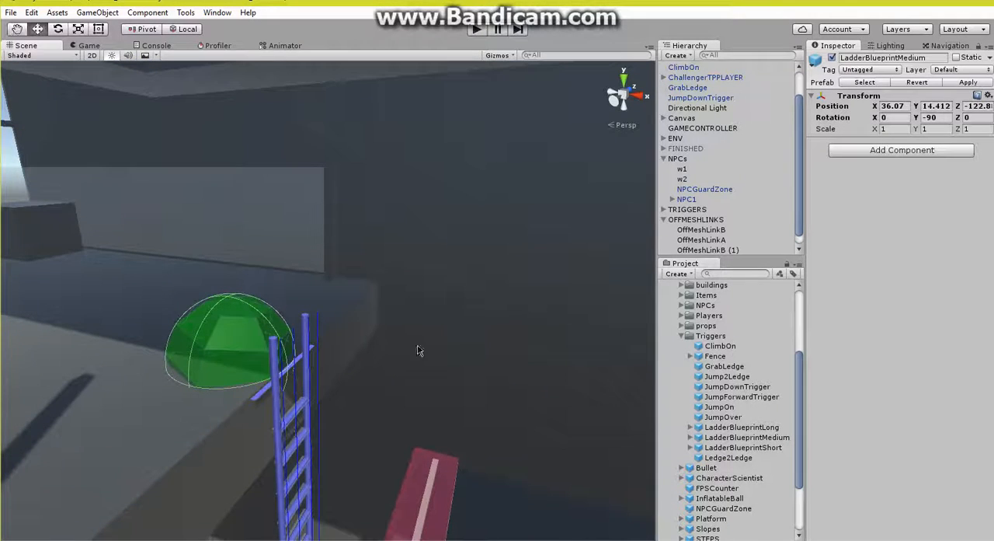
Step: Deactivate the ladder_platform child of LadderBlueprintMedium
scroll(693, 90, "up", 3)
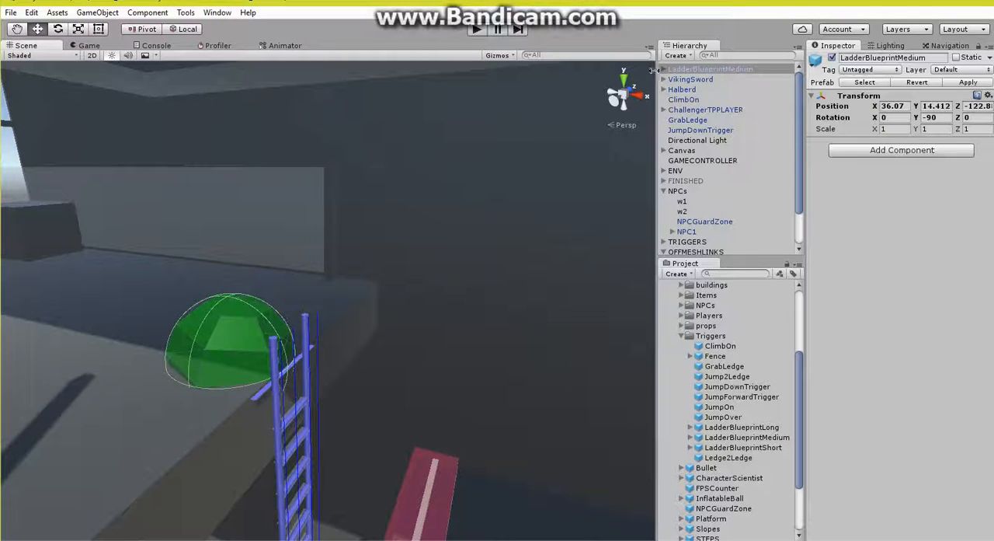
left_click(664, 70)
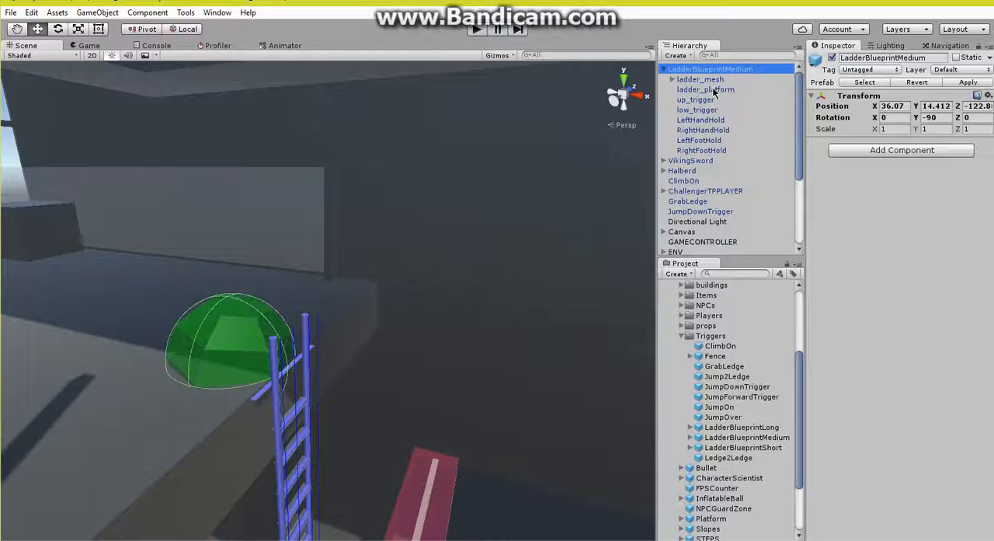
left_click(713, 90)
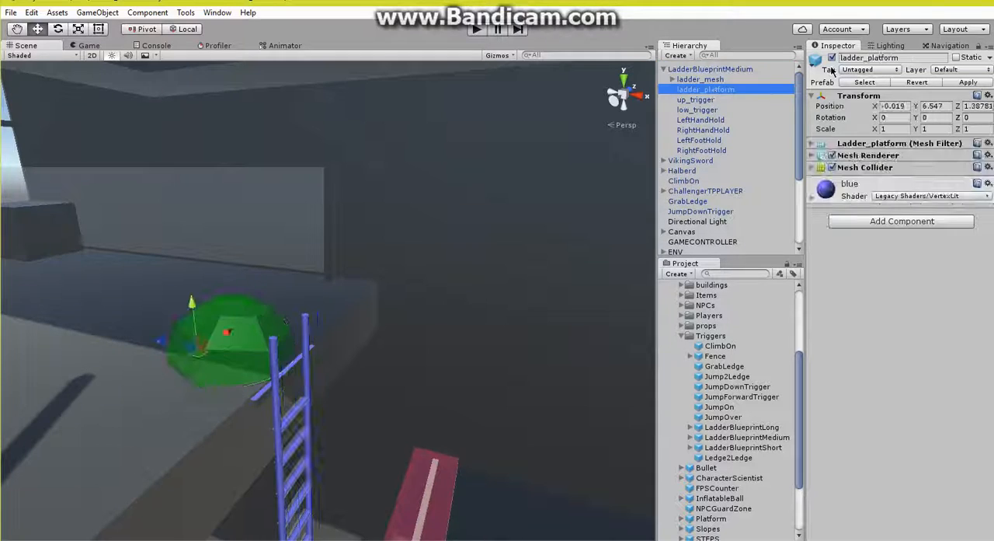
left_click(664, 69)
Step: Duplicate OffMeshLinkB (1) and OffMeshLinkA (1) and move the copies near the ladder, to about X 37.83
right_click_drag(528, 188, 262, 301)
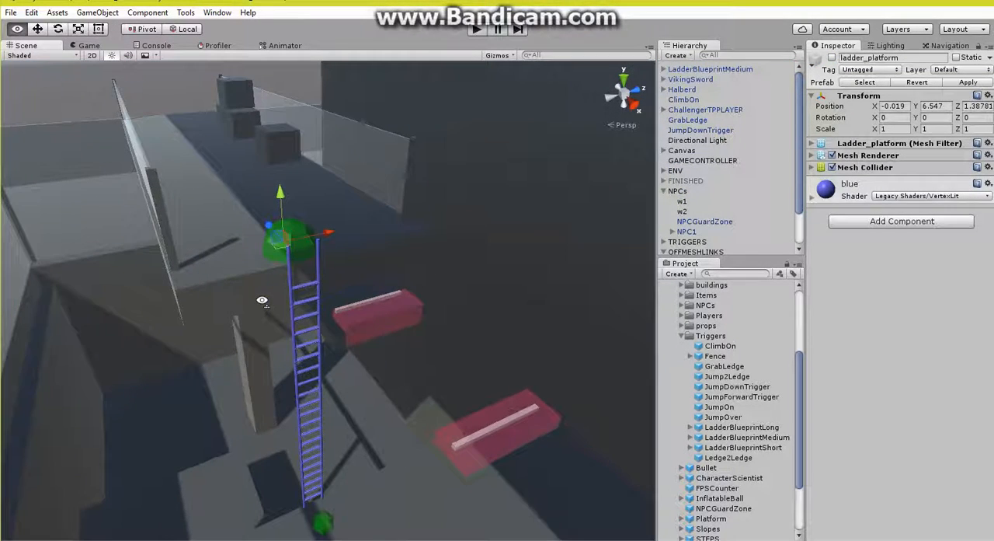
scroll(734, 147, "down", 2)
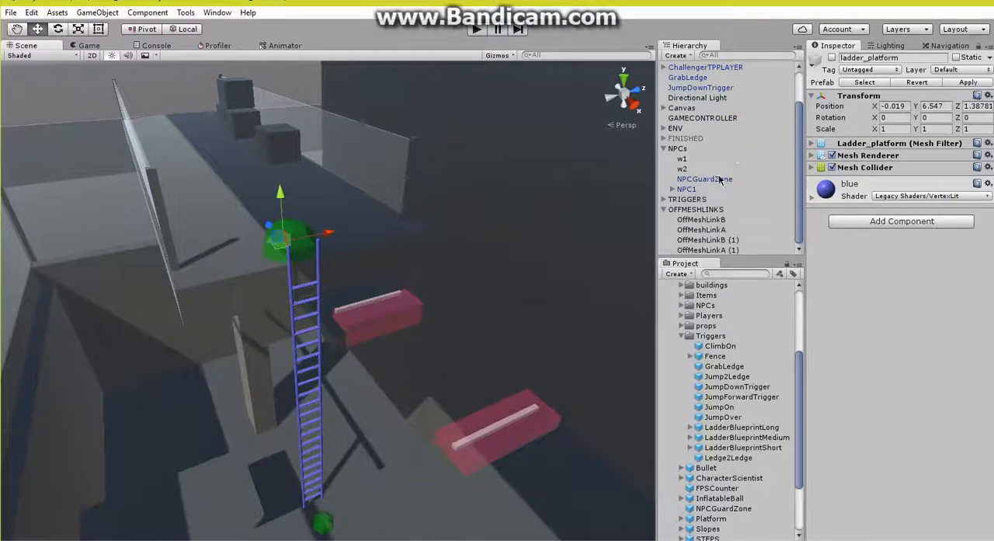
left_click(717, 241)
right_click(718, 250)
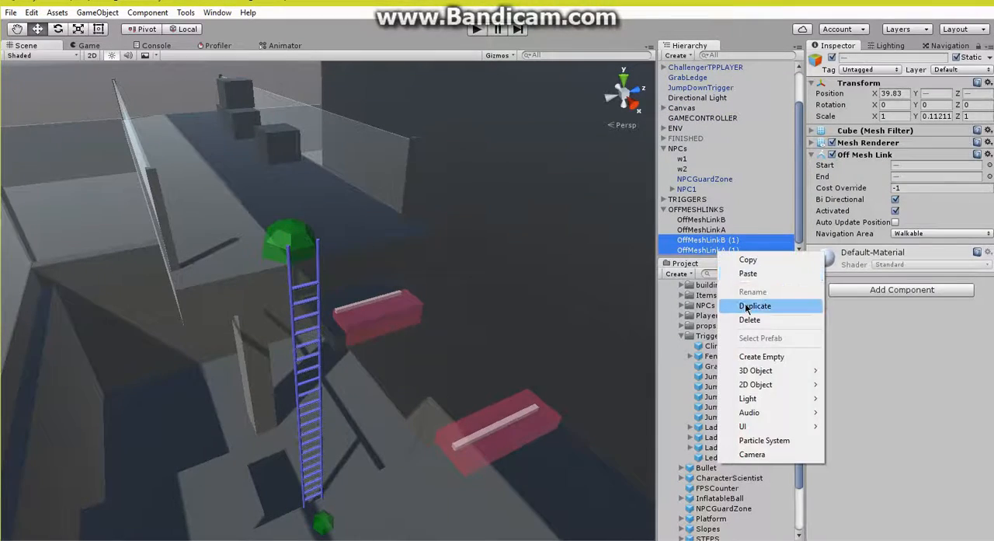
left_click(747, 308)
left_click_drag(322, 219, 173, 272, "alt")
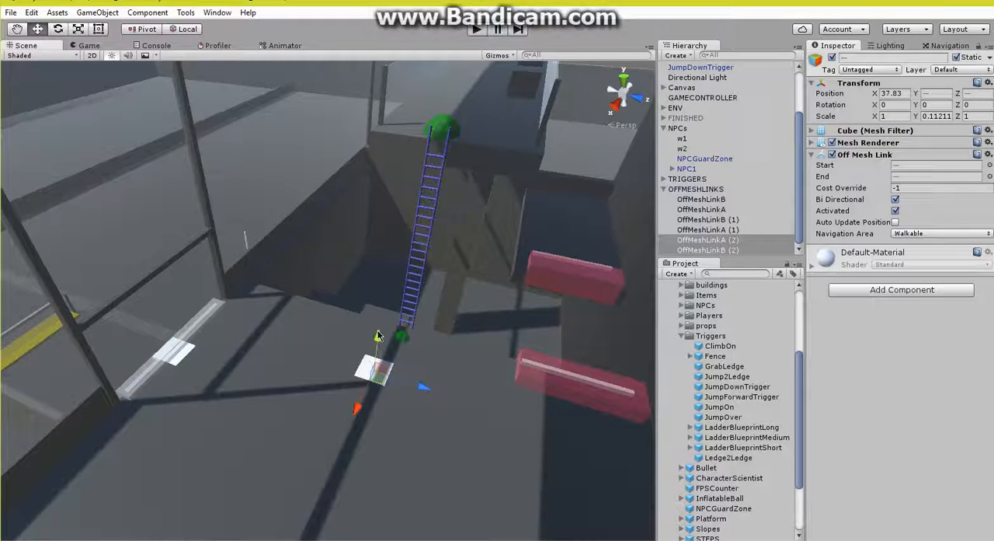
left_click_drag(378, 335, 377, 311)
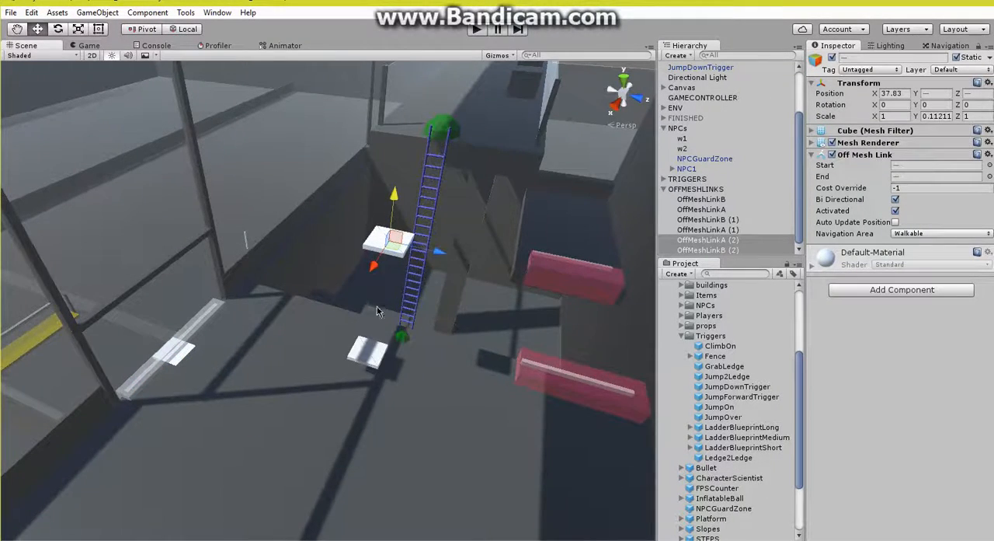
right_click_drag(376, 311, 618, 379)
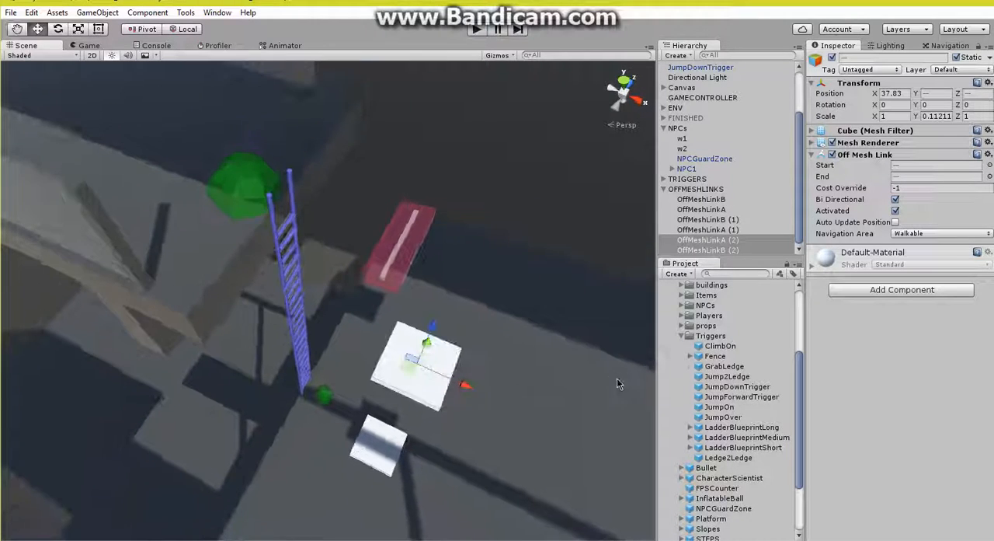
Step: Move OffMeshLinkA (2) onto the floor at the ladder's foot, to about Y 14.371 and Z -122.85
left_click(730, 241)
left_click_drag(370, 454, 307, 400)
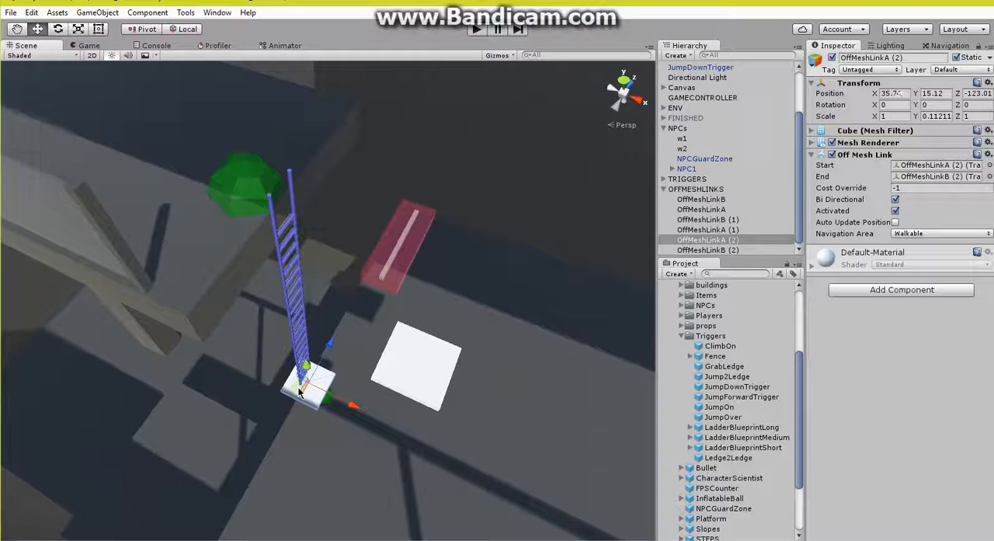
left_click_drag(307, 373, 306, 329, "alt")
middle_click_drag(306, 329, 310, 289)
scroll(310, 289, "up", 5)
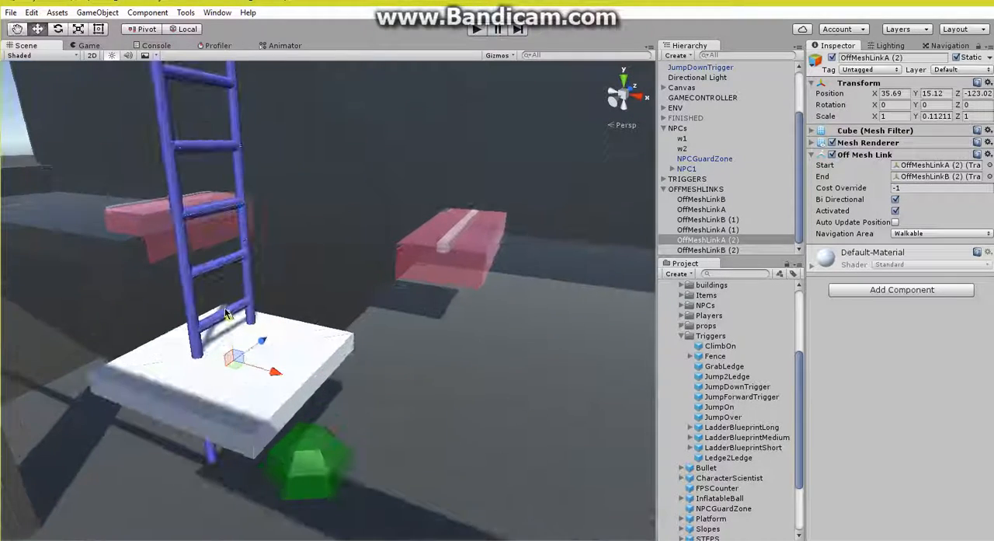
left_click_drag(233, 342, 247, 419)
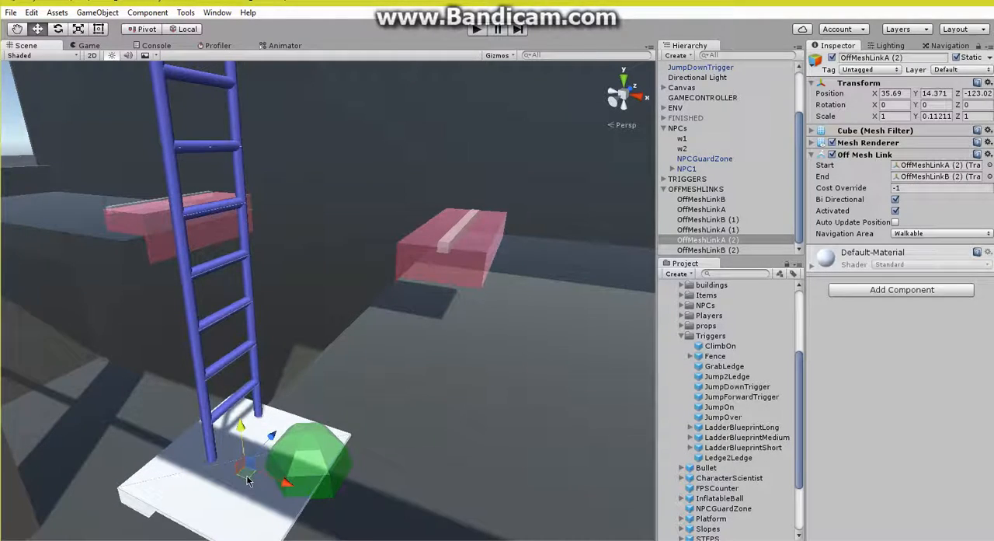
left_click_drag(248, 478, 259, 460)
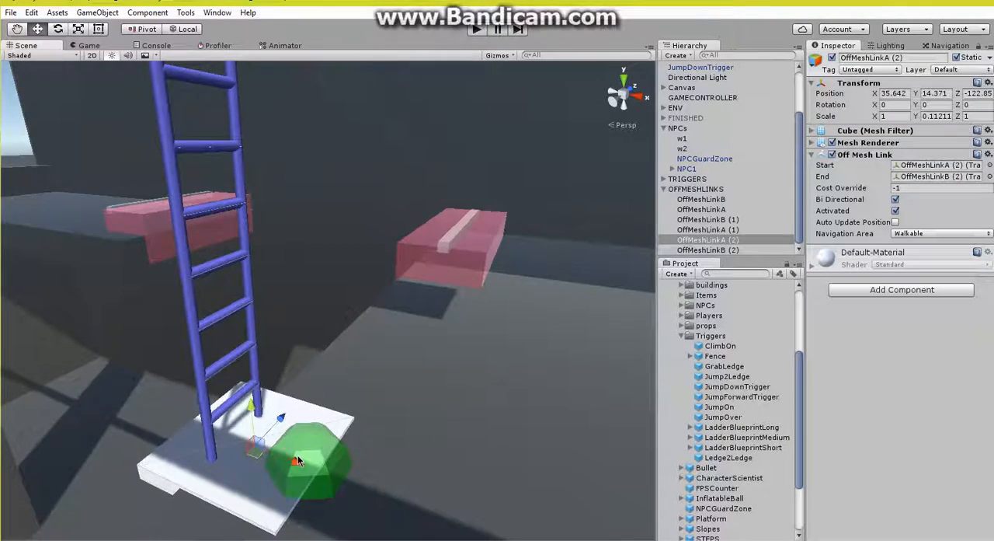
right_click_drag(298, 461, 367, 490)
Step: Move OffMeshLinkB (2) to the ladder's upper end at the platform edge, about Y 20.935 and Z -122.82, checking it against the navmesh
left_click(706, 250)
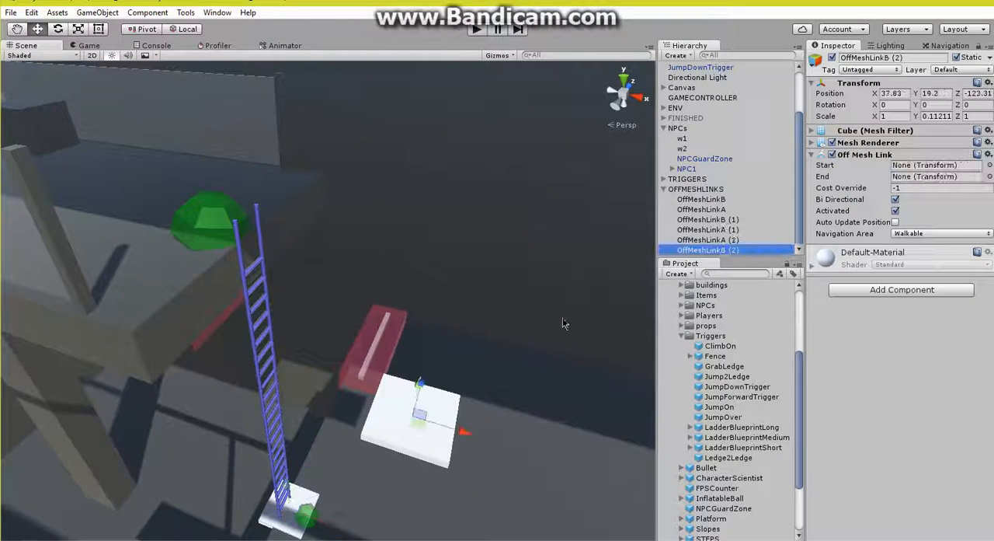
left_click_drag(417, 428, 247, 223)
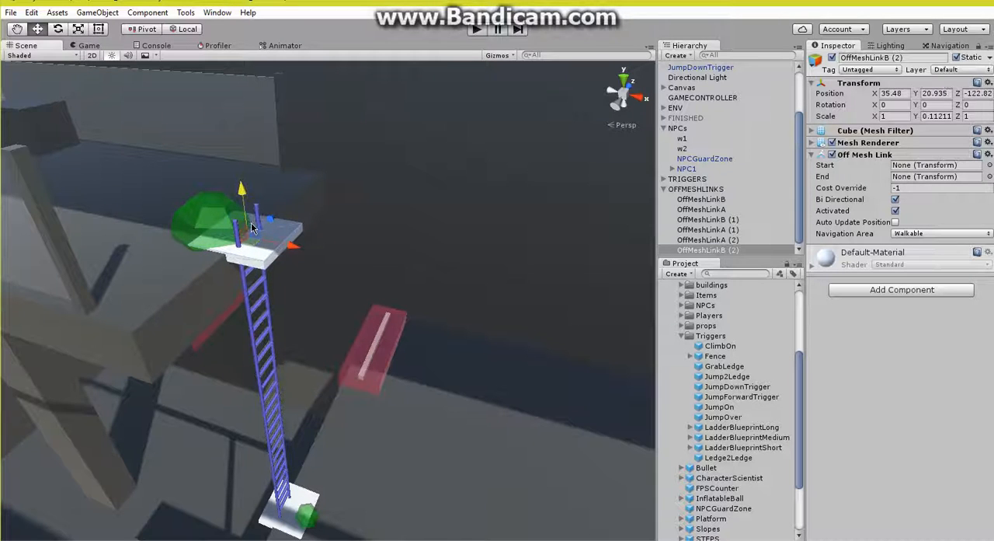
left_click_drag(292, 247, 312, 321, "alt")
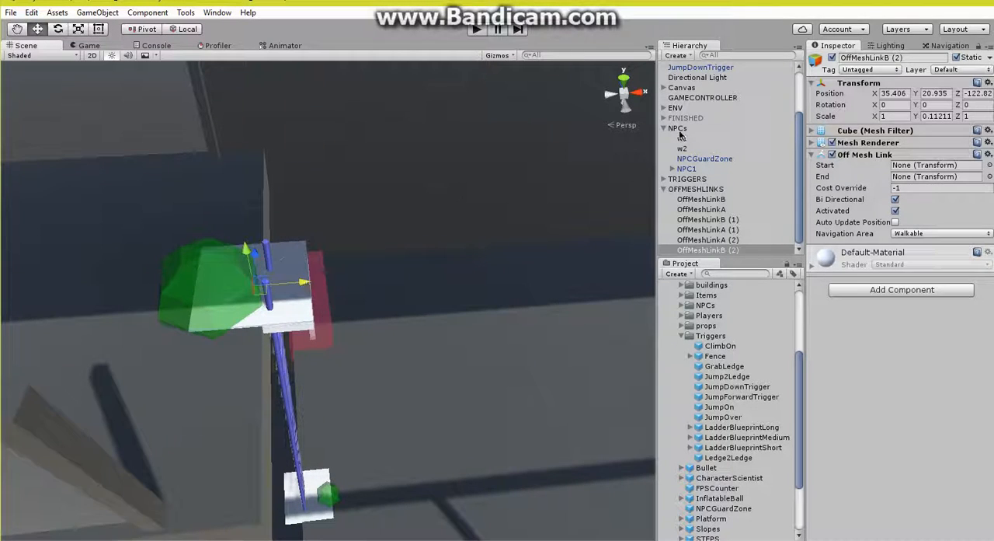
left_click(944, 46)
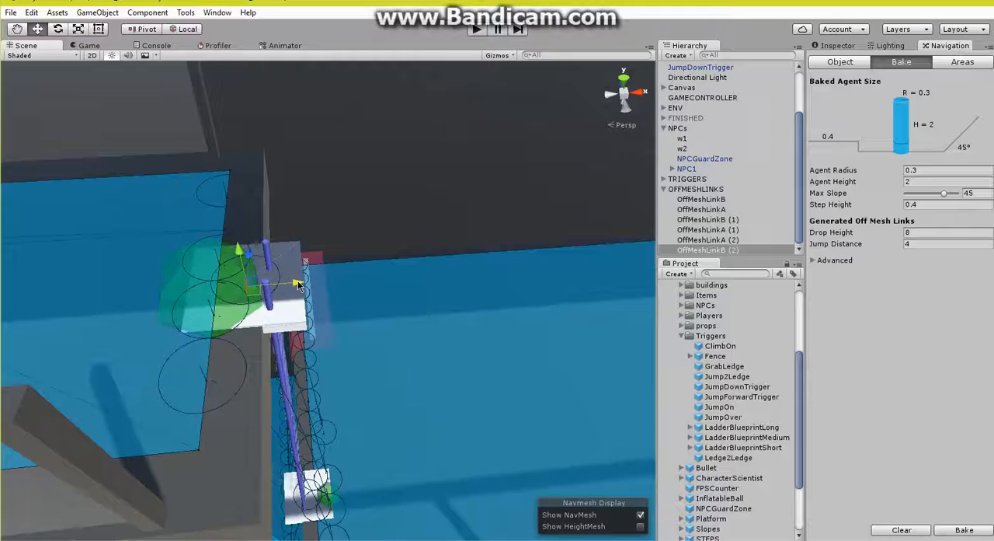
left_click_drag(390, 348, 543, 244, "alt")
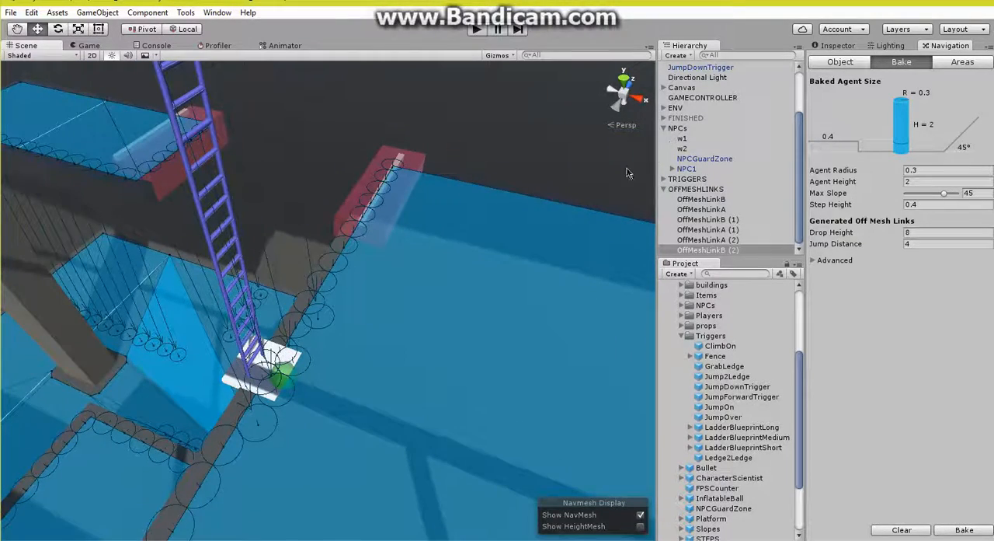
left_click_drag(628, 172, 339, 165, "alt")
right_click_drag(340, 164, 353, 202)
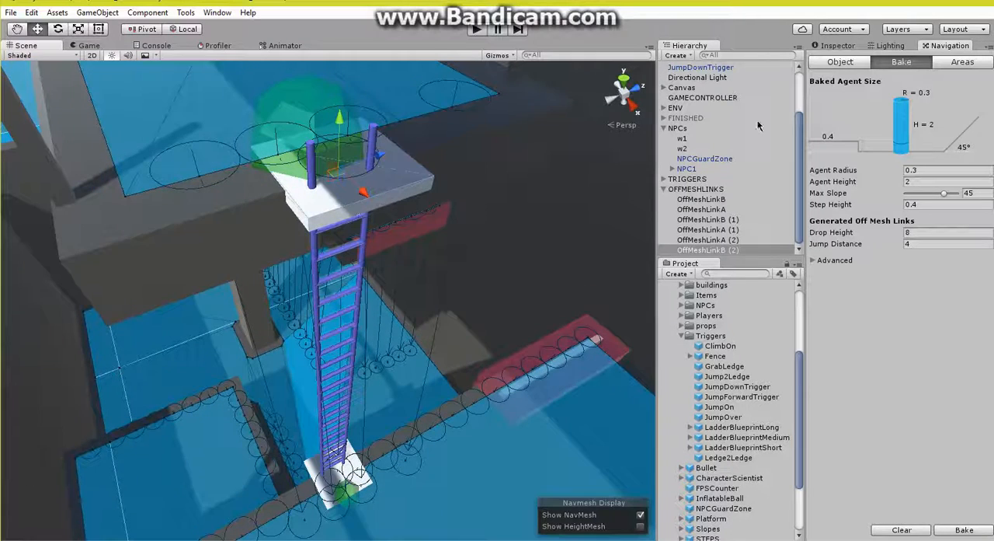
Step: Check the static setting of the ENV objects and rebake the navmesh with the ladder's off-mesh links in place
left_click(664, 109)
left_click(839, 46)
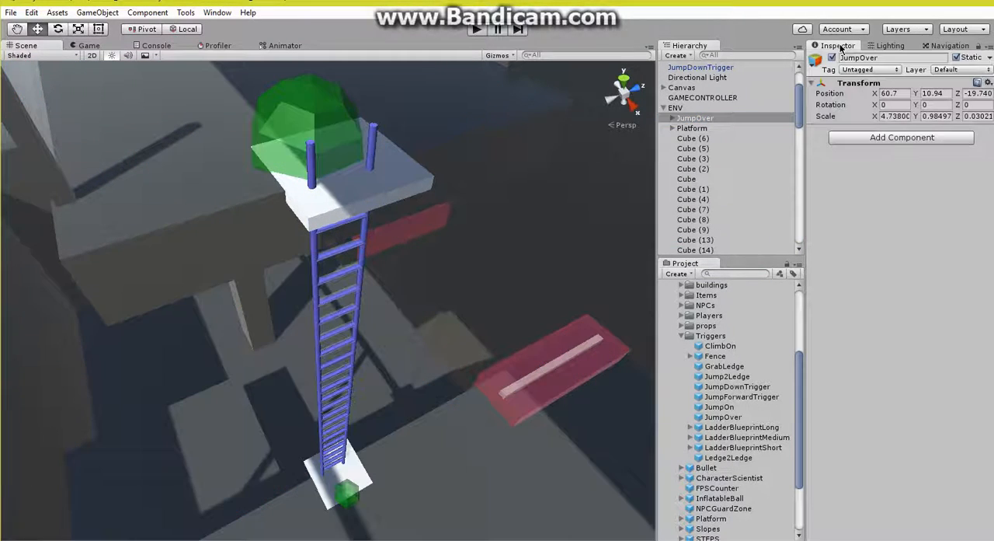
left_click(951, 45)
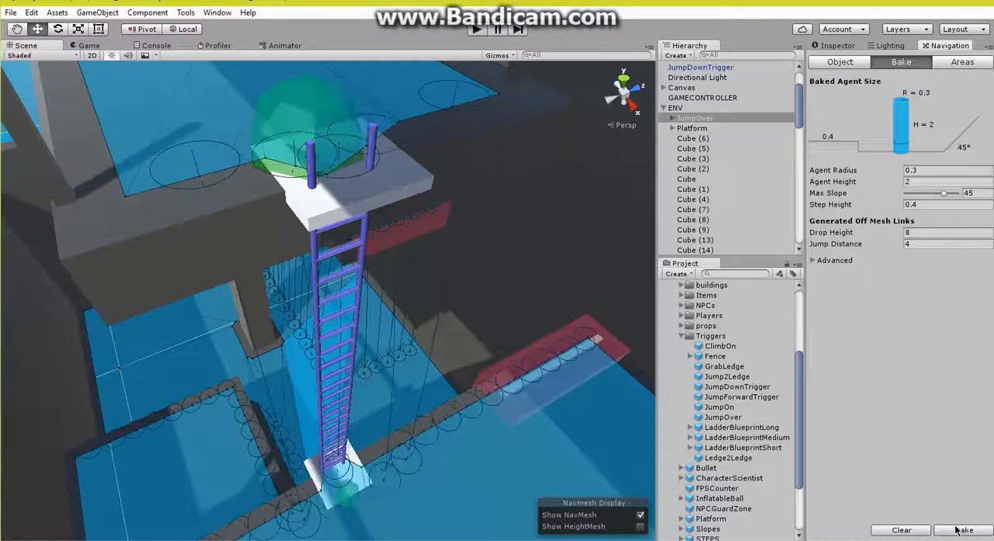
left_click(836, 46)
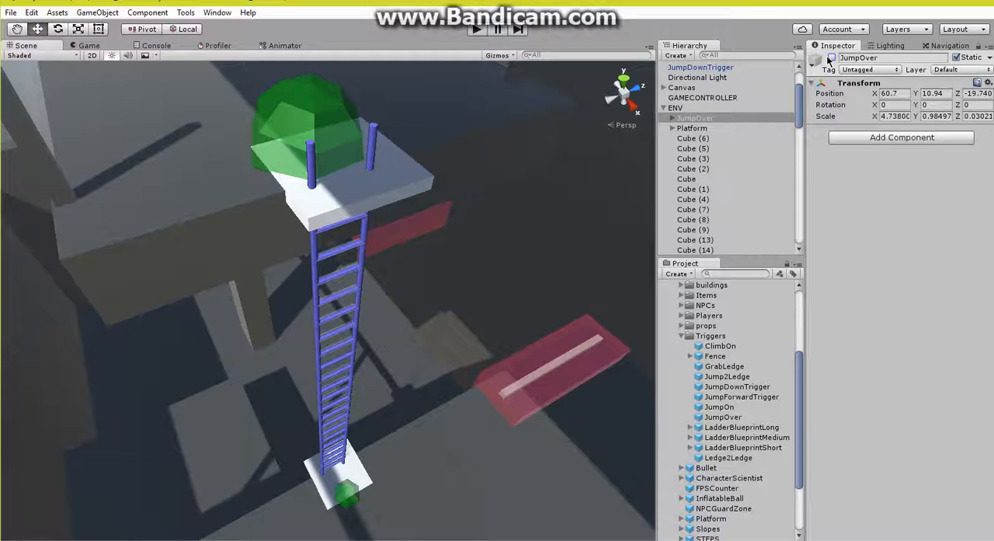
Step: Move LadderBlueprintMedium, ClimbOn, GrabLedge and JumpDownTrigger into the TRIGGERS group, and collapse the NPCs and TRIGGERS groups
scroll(694, 74, "up", 3)
left_click(694, 70)
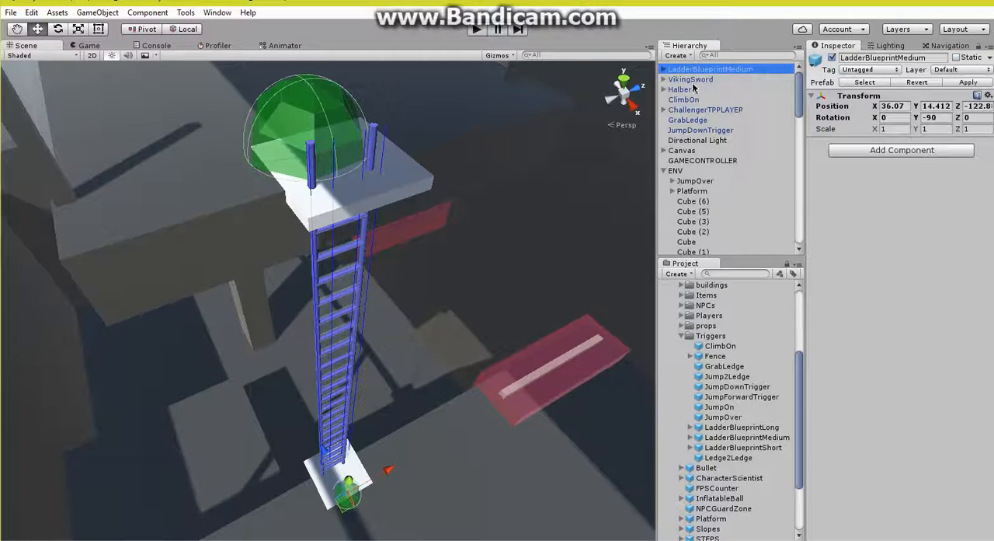
left_click(691, 119, "ctrl")
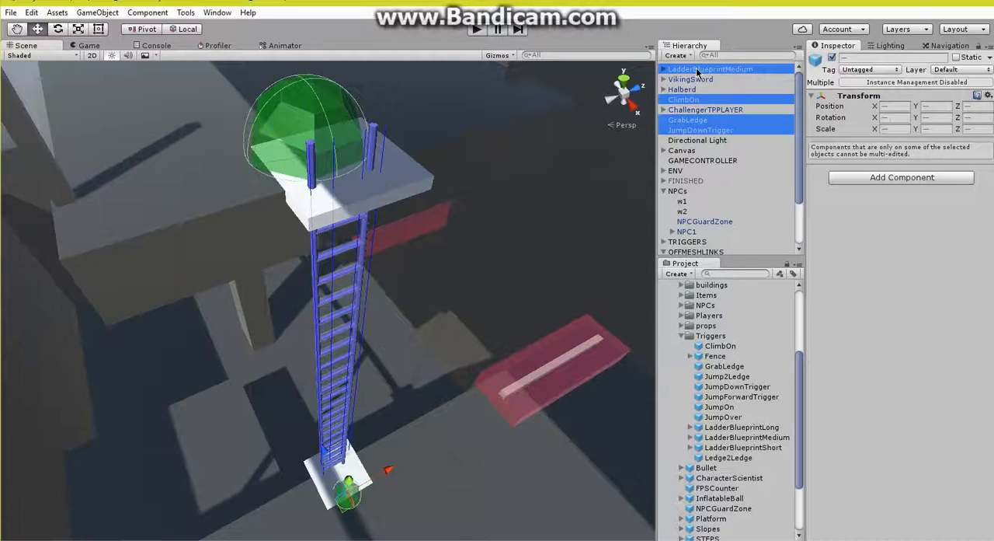
left_click_drag(688, 229, 691, 242)
scroll(664, 115, "up", 3)
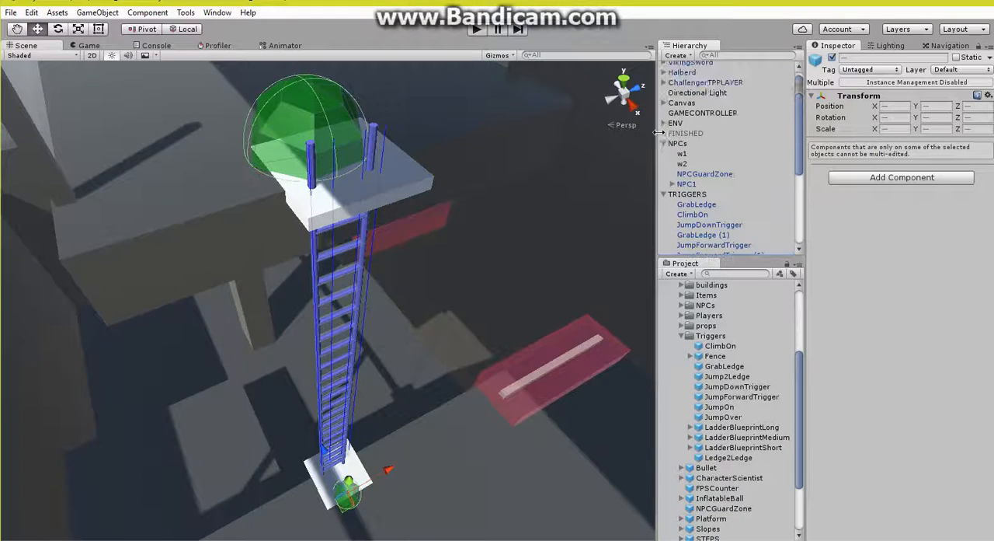
left_click(665, 143)
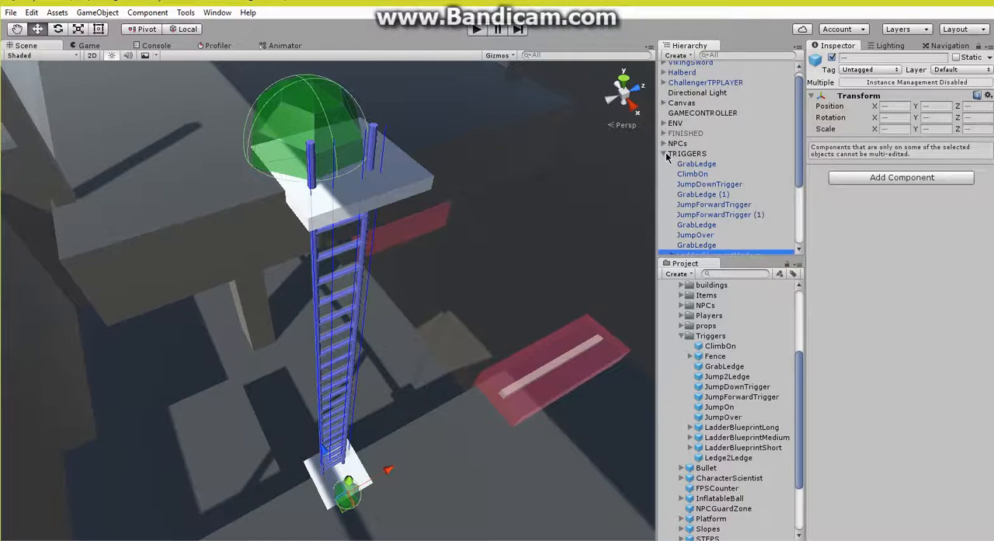
left_click(665, 154)
Step: Turn off the Mesh Renderers of all six off-mesh links and hide all trigger renderers
left_click(705, 232, "shift")
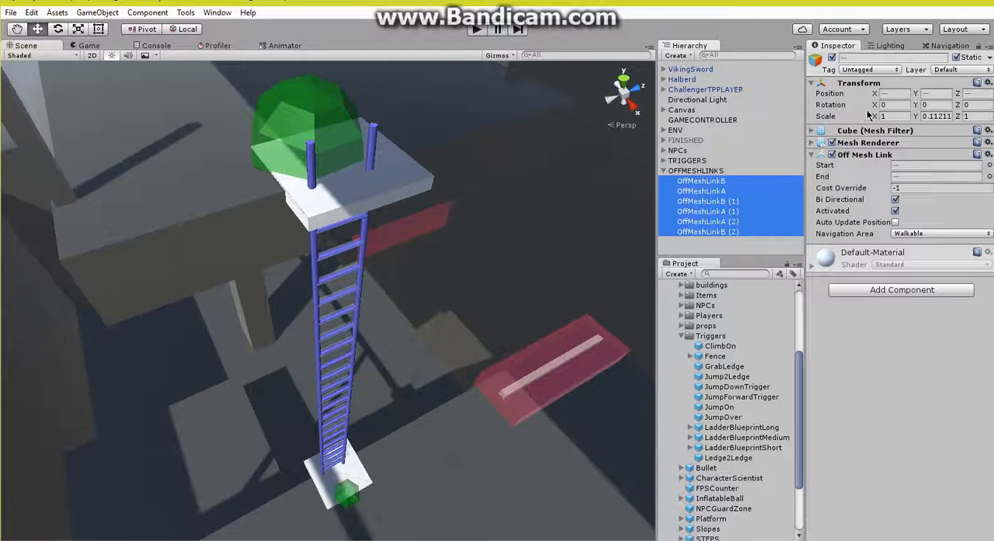
left_click(832, 143)
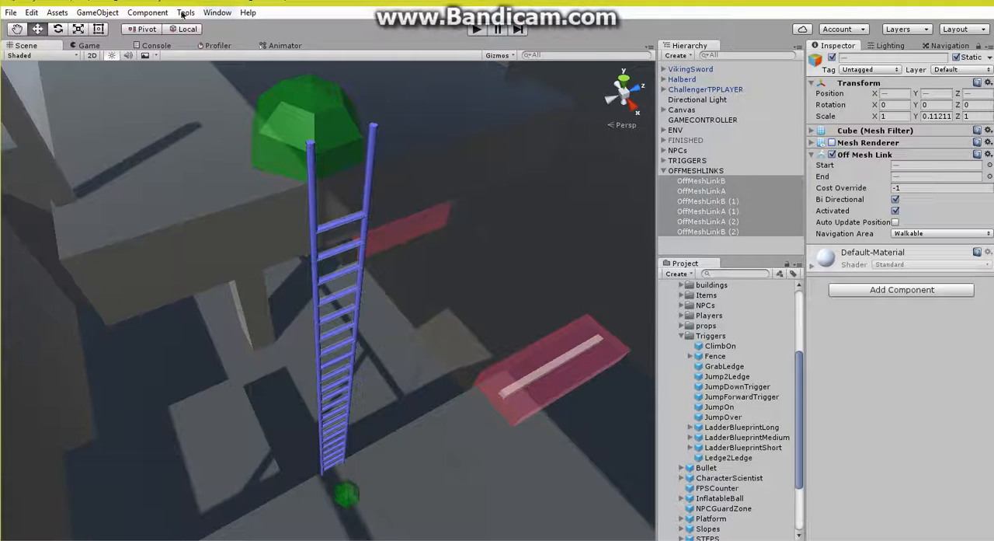
mouse_move(257, 27)
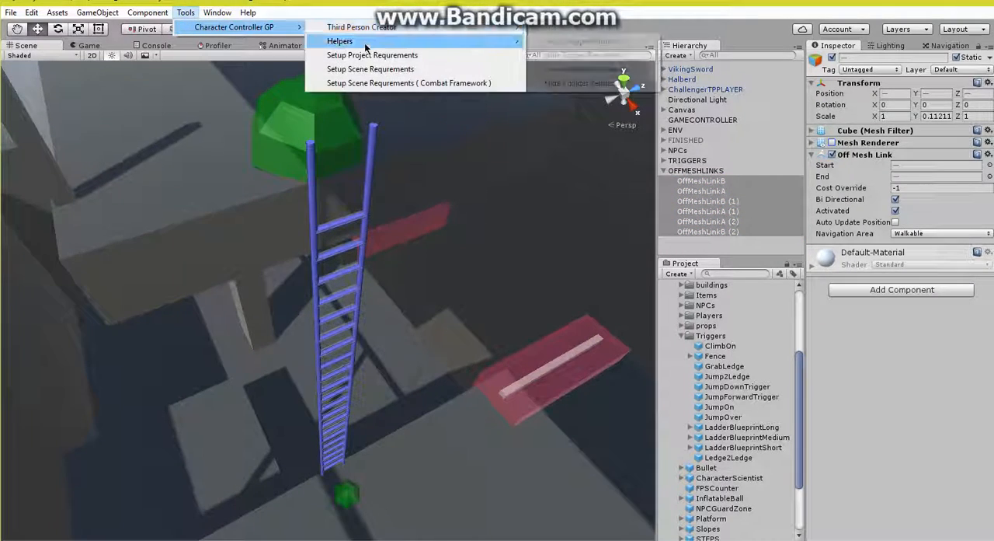
mouse_move(334, 42)
left_click(591, 55)
Step: Start playing the scene, pause it, and set NPC1's Move Speed to 0.8
right_click_drag(489, 233, 636, 172)
key("w")
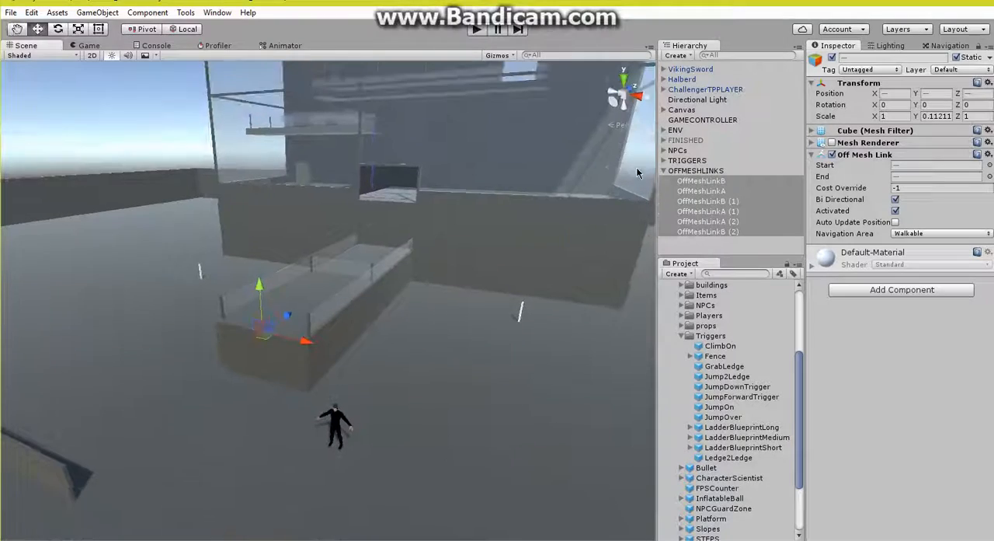
left_click(481, 32)
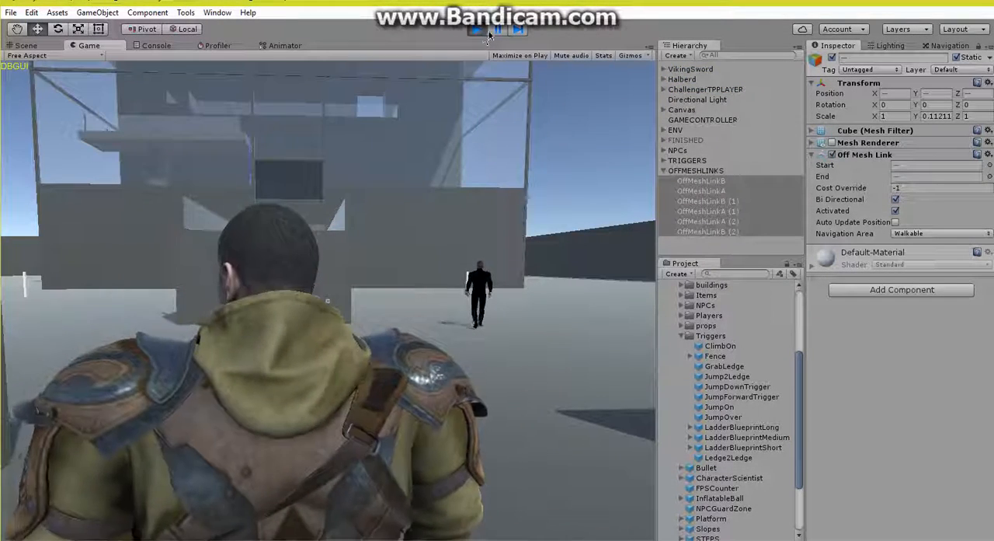
left_click(480, 32)
left_click(665, 150)
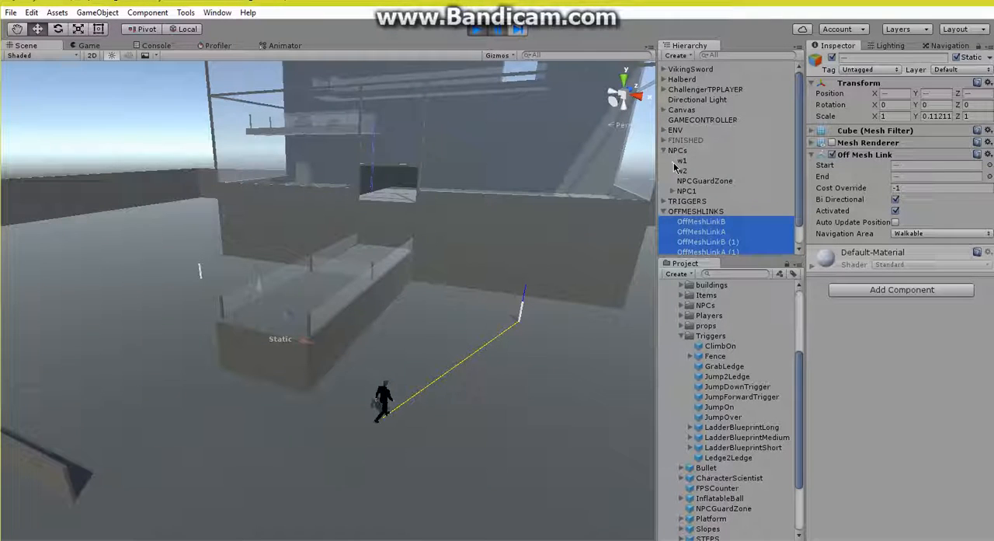
left_click(691, 191)
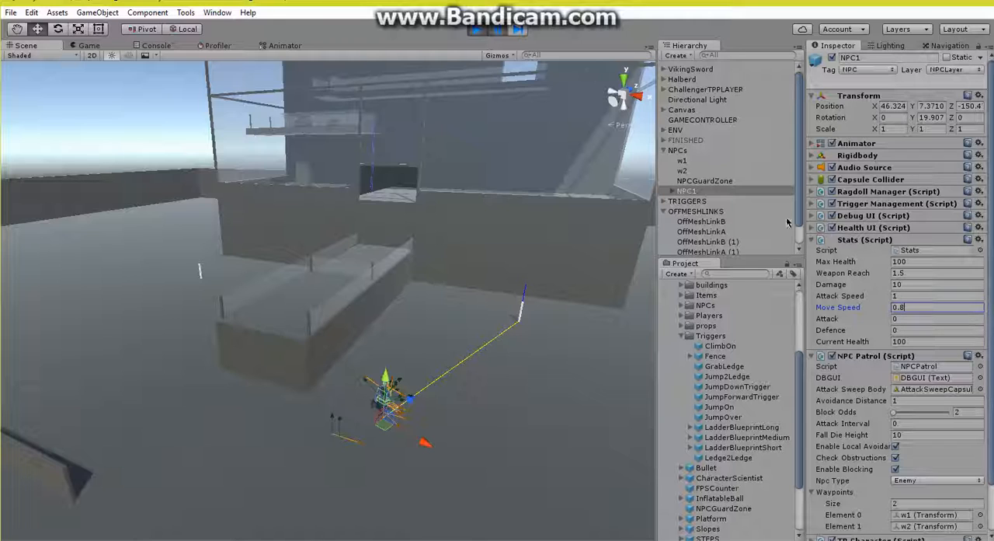
Step: Resume the paused scene and lead the chasing NPC1 by jumping the player onto the fenced platform and climbing into the building opening
left_click(477, 30)
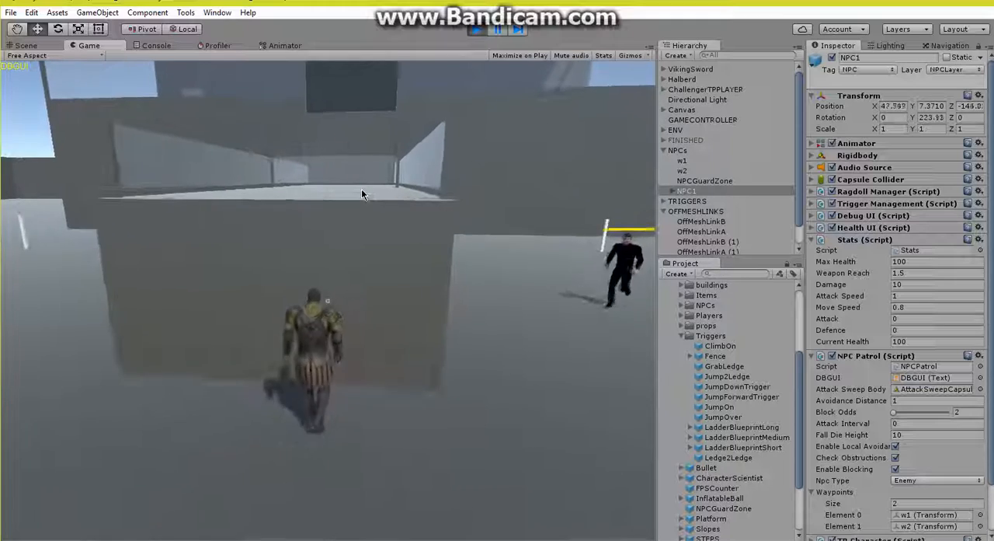
key("space")
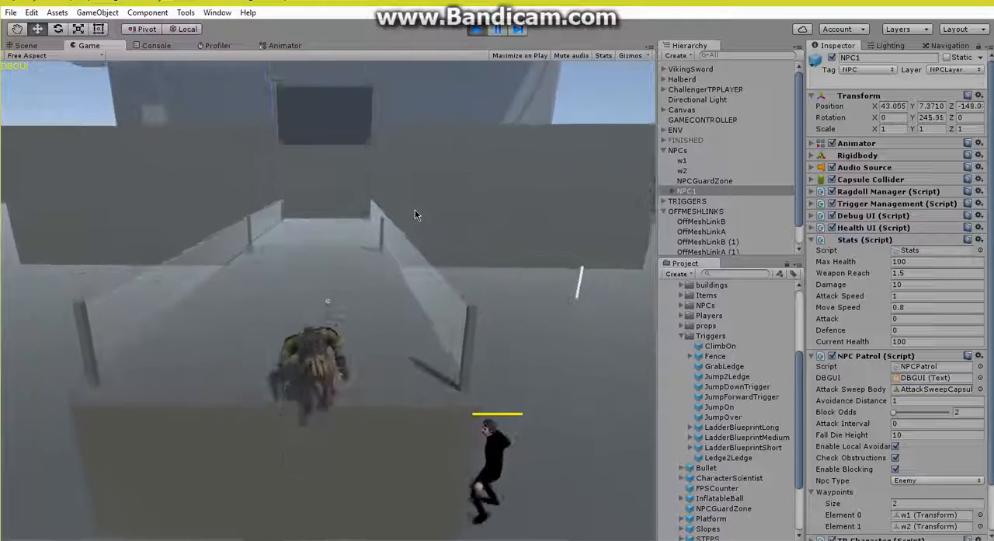
key("w")
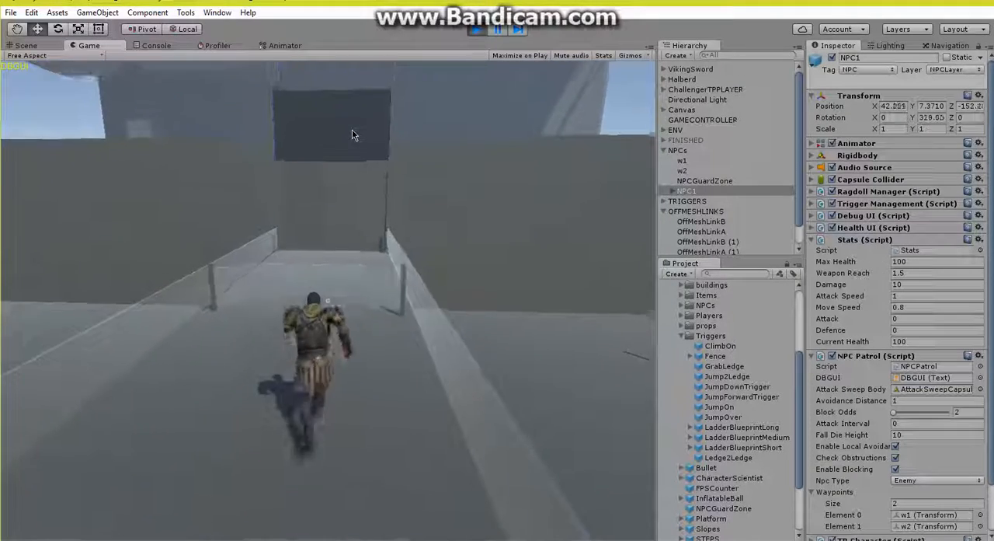
key("space")
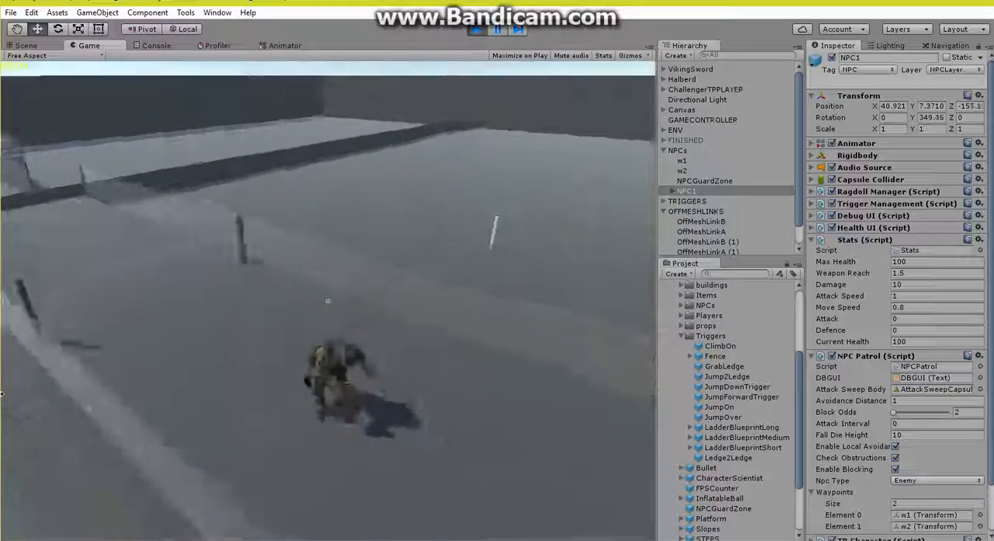
key("space")
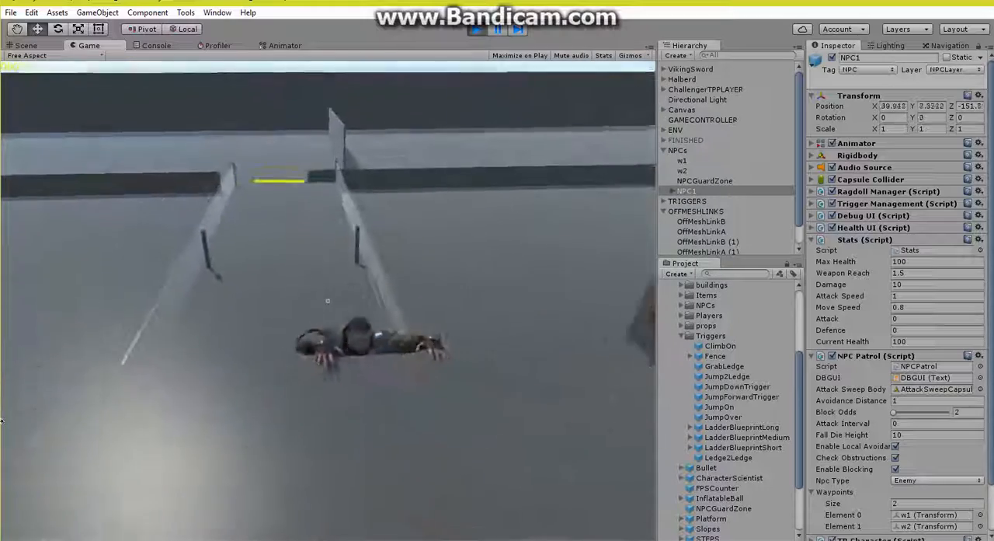
key("s")
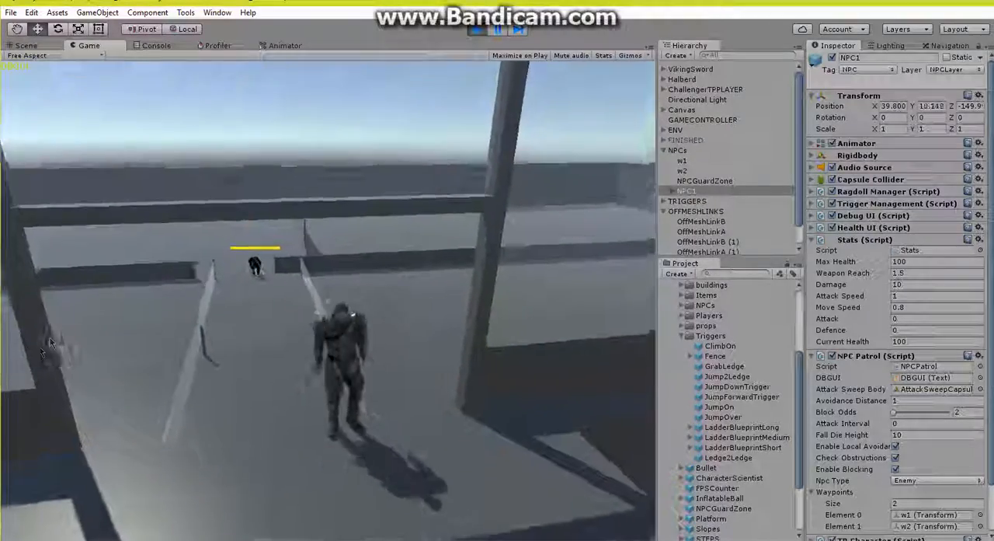
Step: Run the player to the ladder inside the building and climb it to the upper floor to test NPC1's pursuit
key("w")
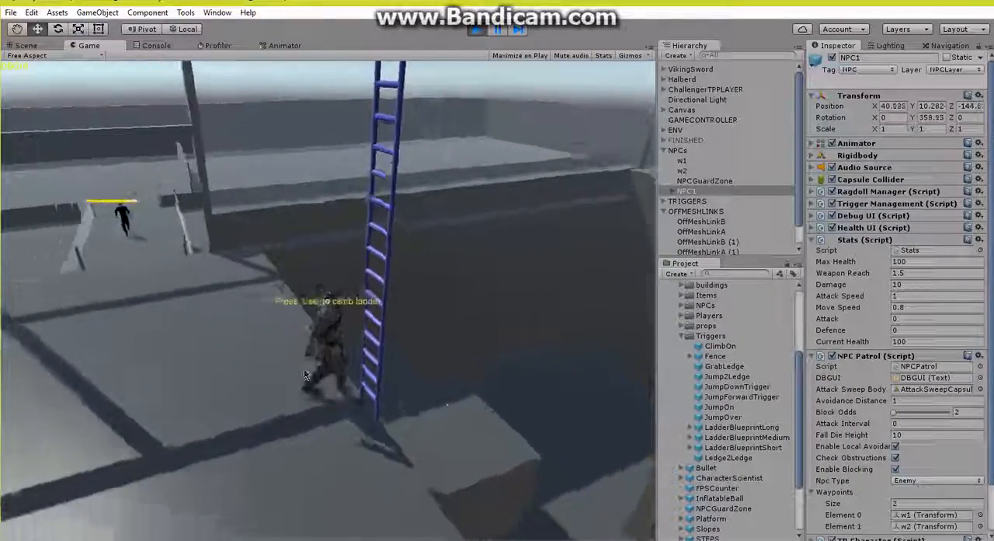
key("e")
key("w")
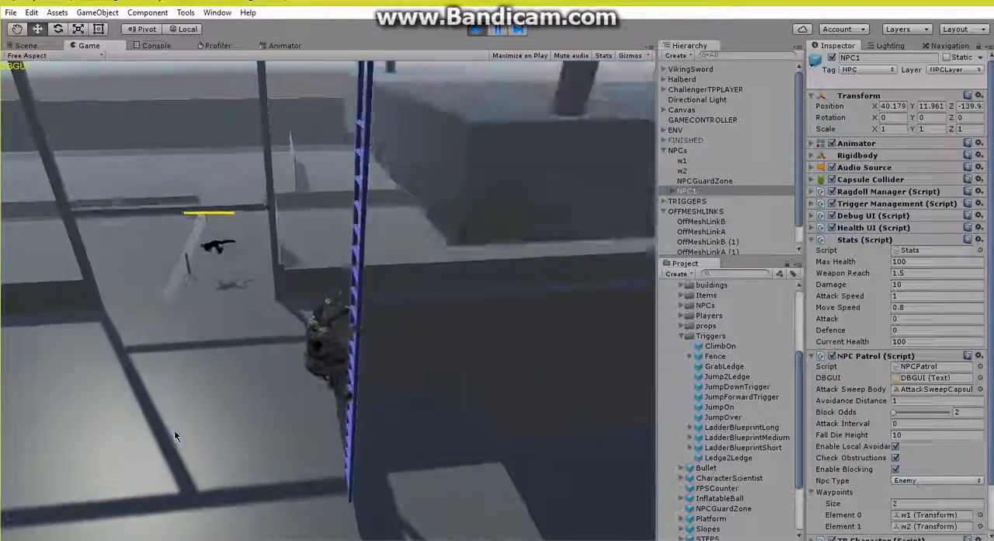
key("w")
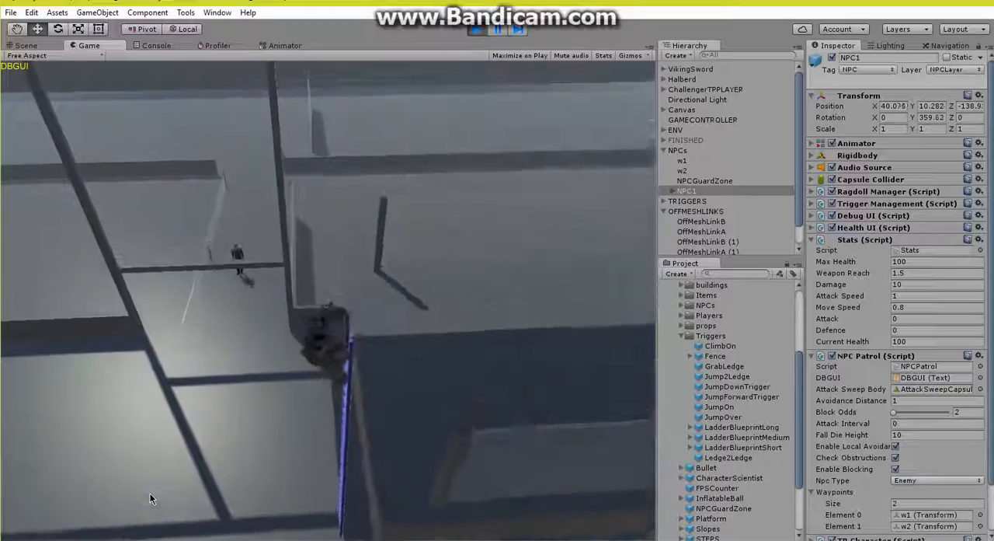
key("w")
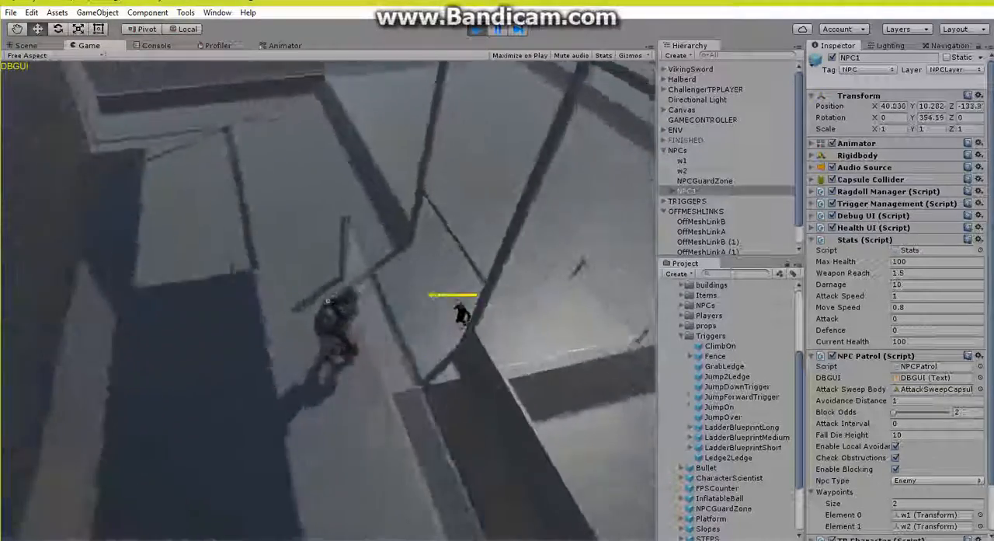
Step: Move the player around the upper floor and watch how NPC1 follows across the ledge and up the ladder
key("a")
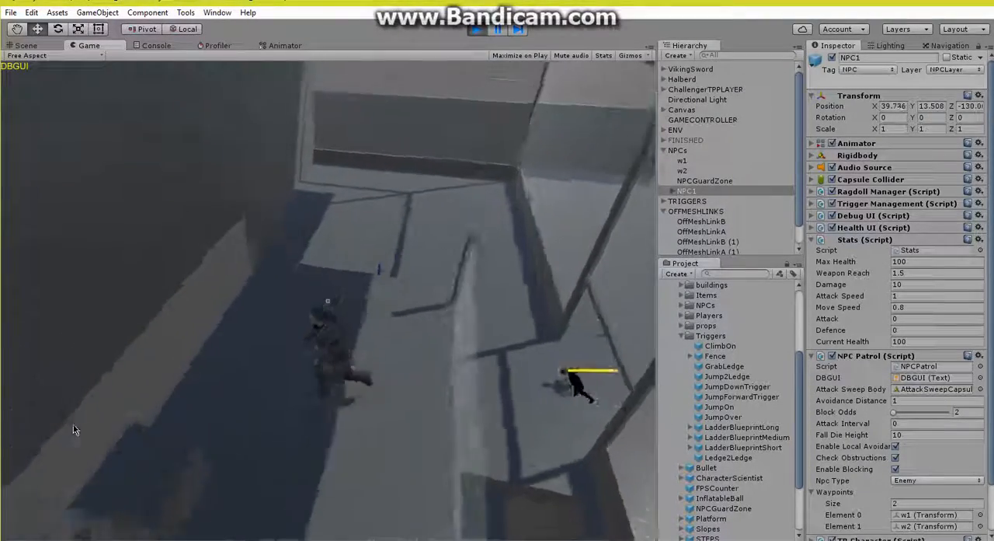
key("s")
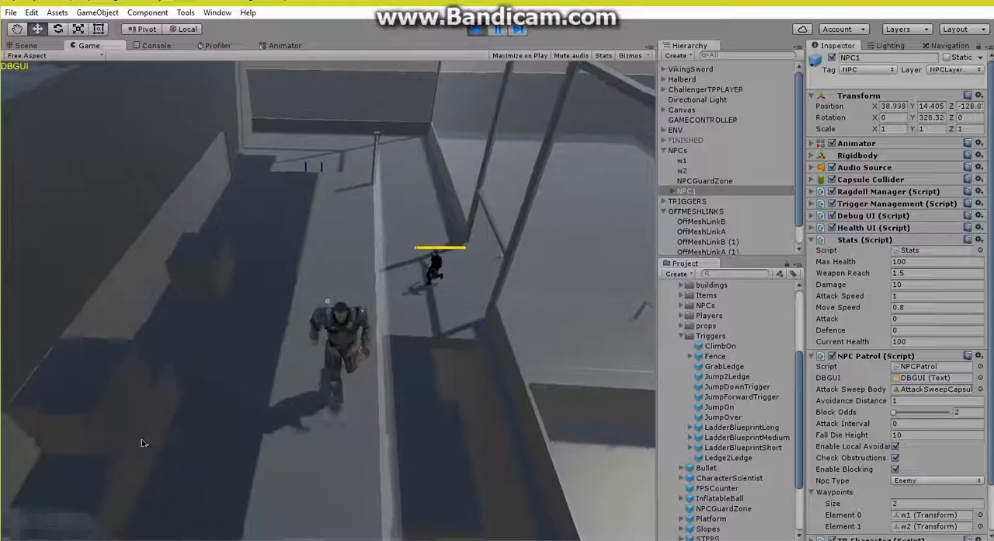
key("s")
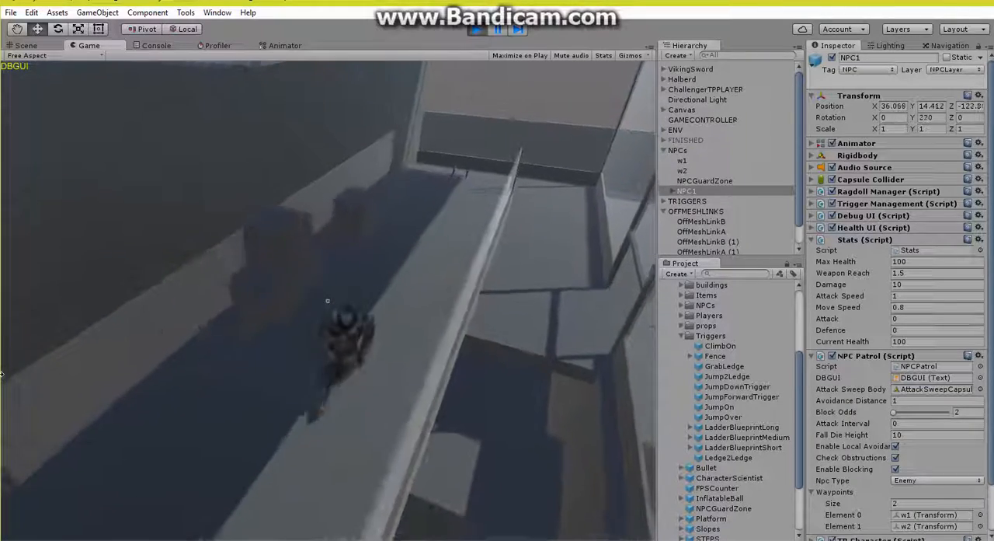
key("w")
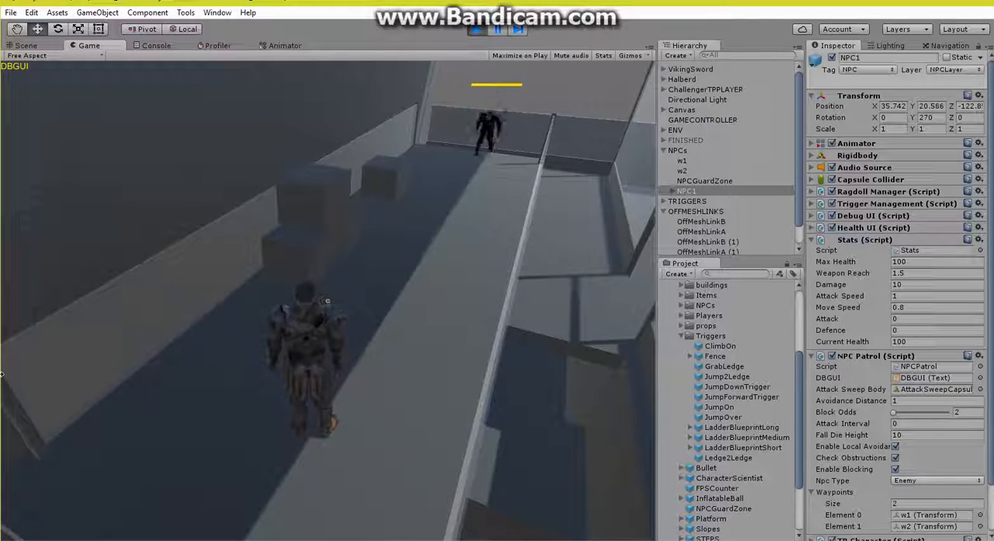
key("w")
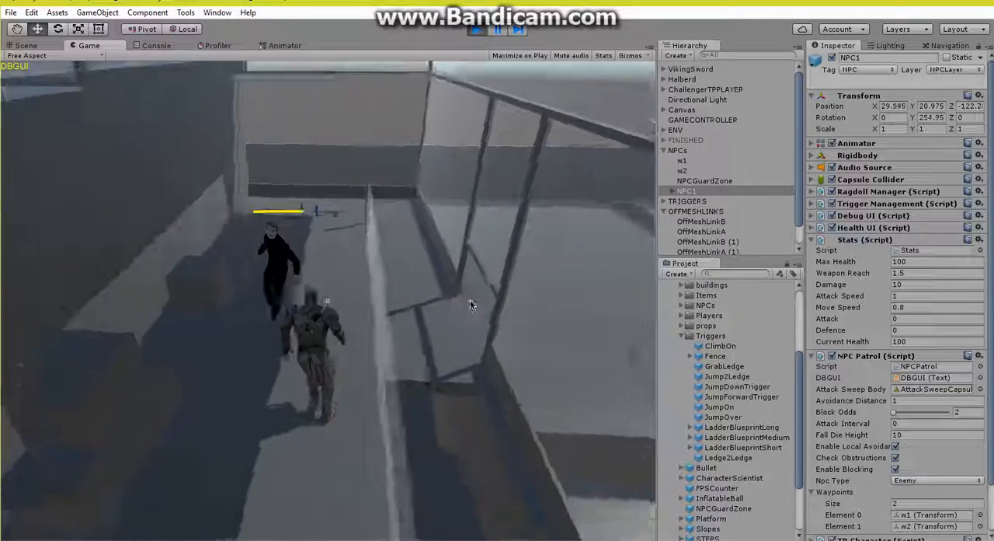
Step: Drop the player from the upper floor through the opening and off the platform to test whether NPC1 follows down
key("w")
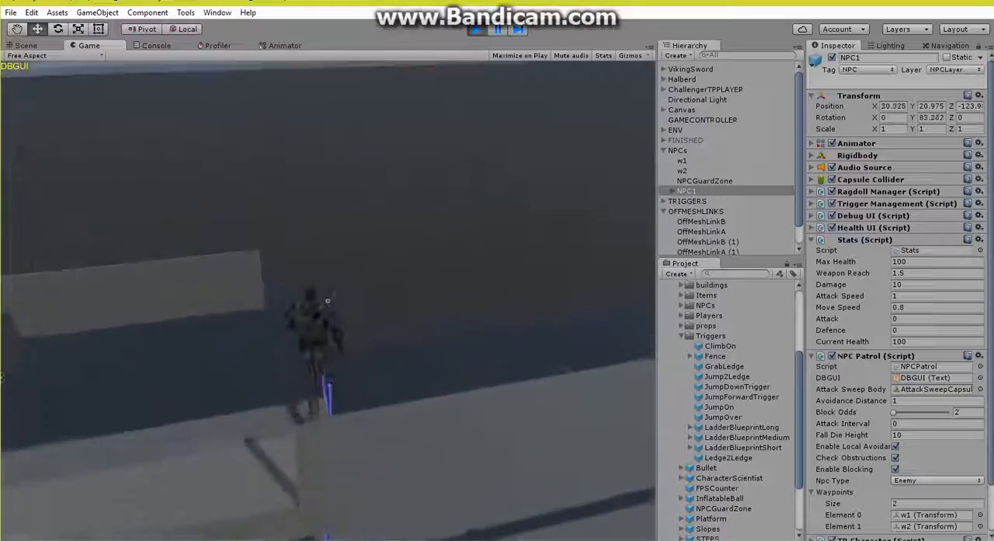
key("s")
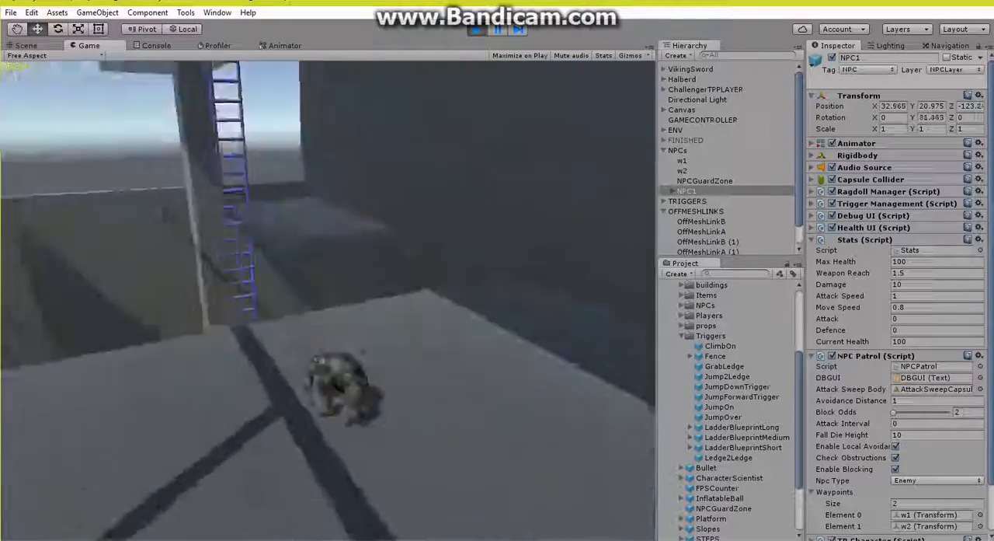
key("w")
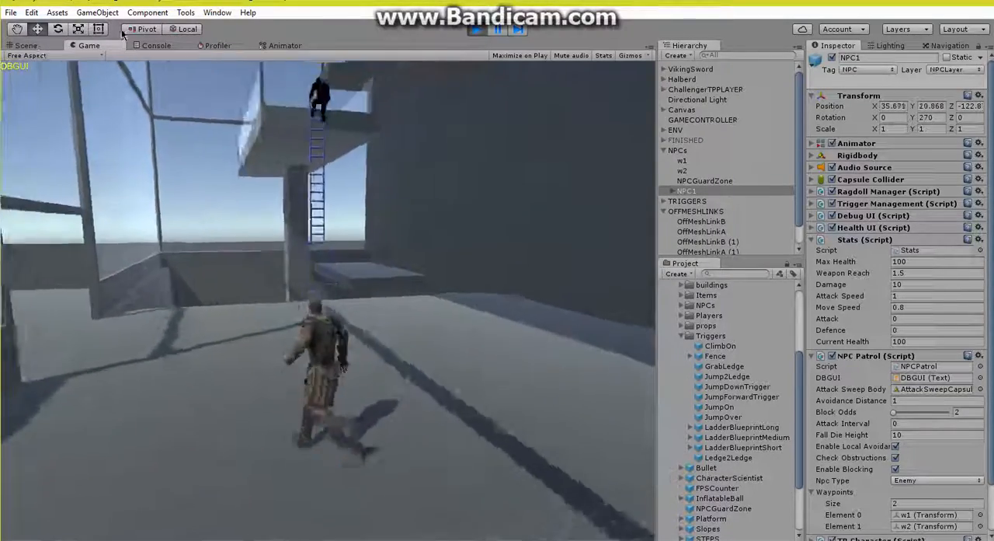
key("s")
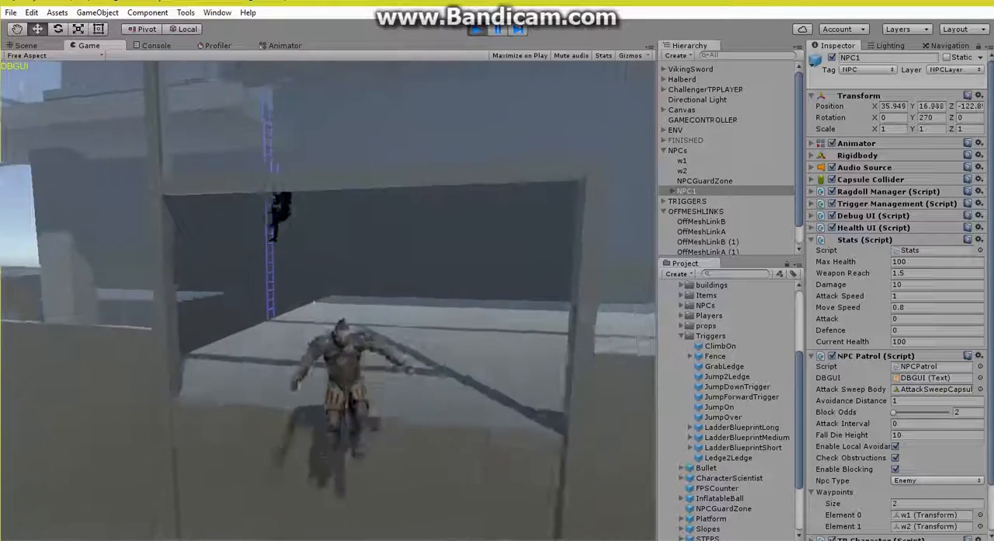
key("s")
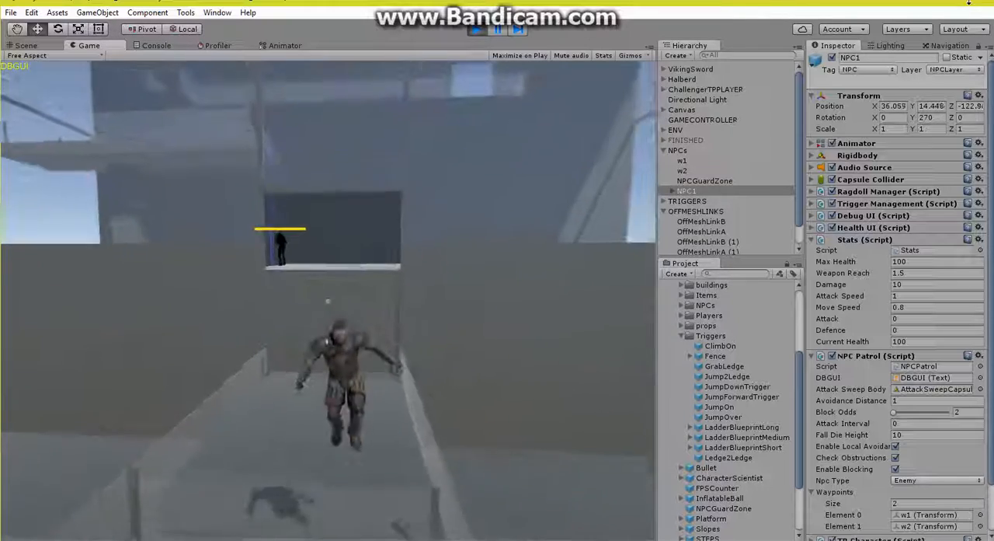
key("s")
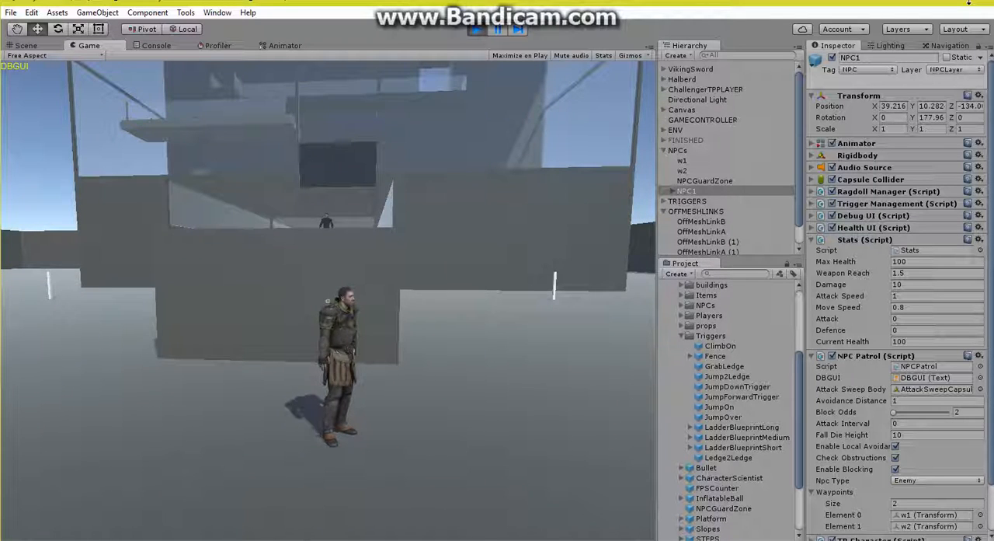
Step: Wait for NPC1 on the ground, approach it and attack repeatedly to test the combat until it is killed
key("a")
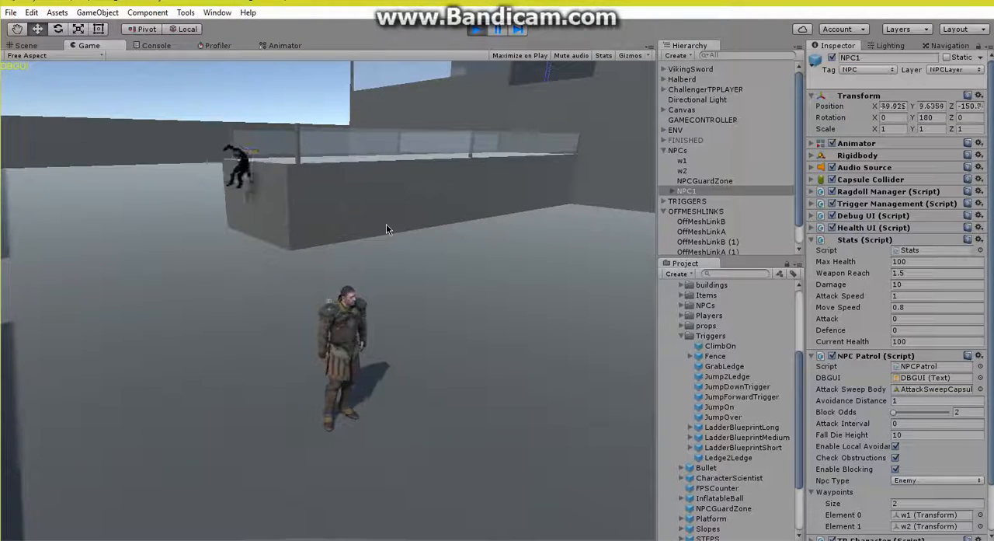
key("w")
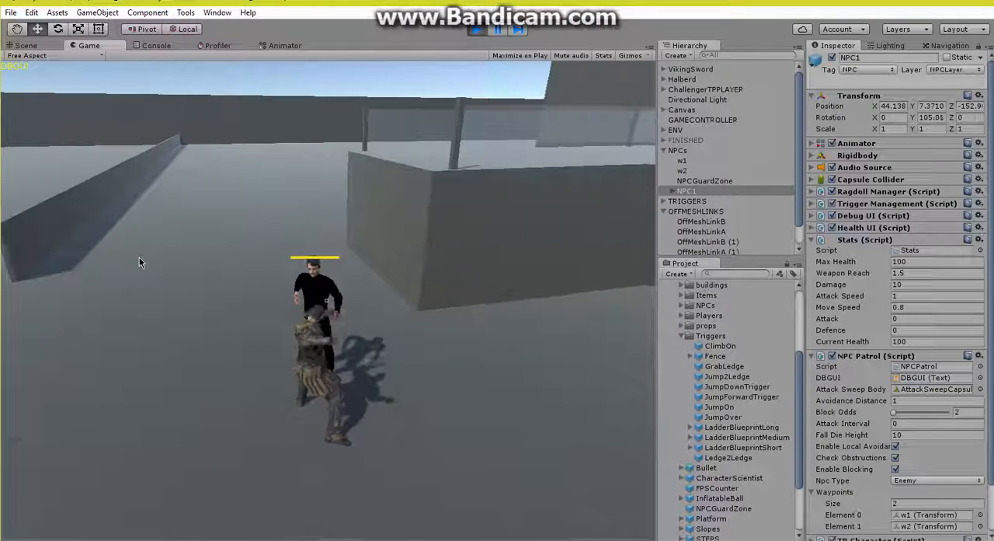
left_click(138, 257)
left_click(138, 257)
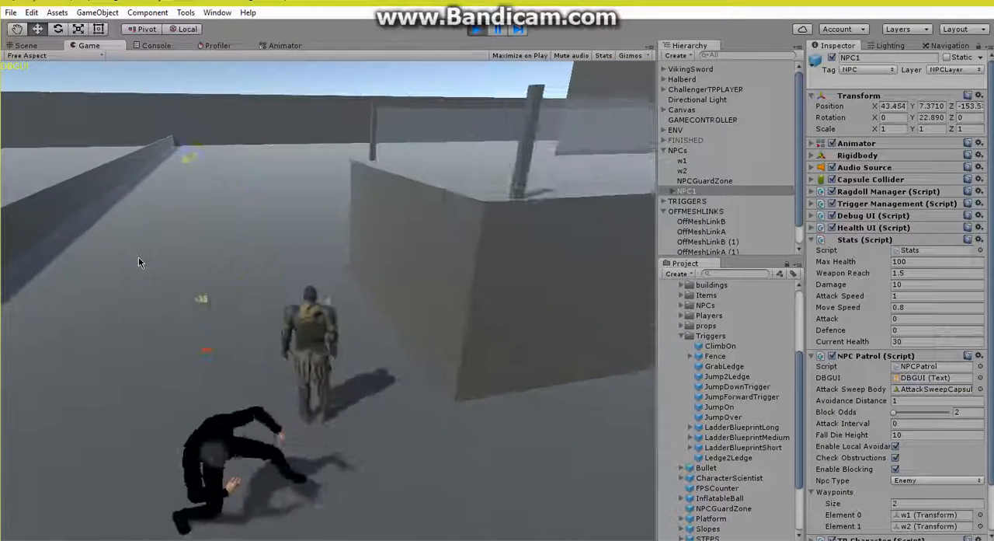
key("w")
left_click(138, 257)
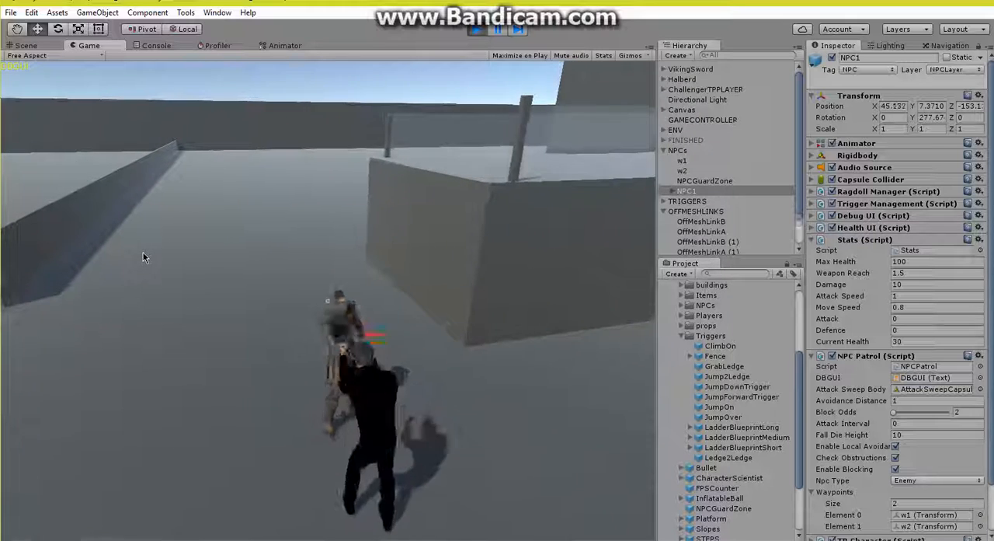
left_click(143, 252)
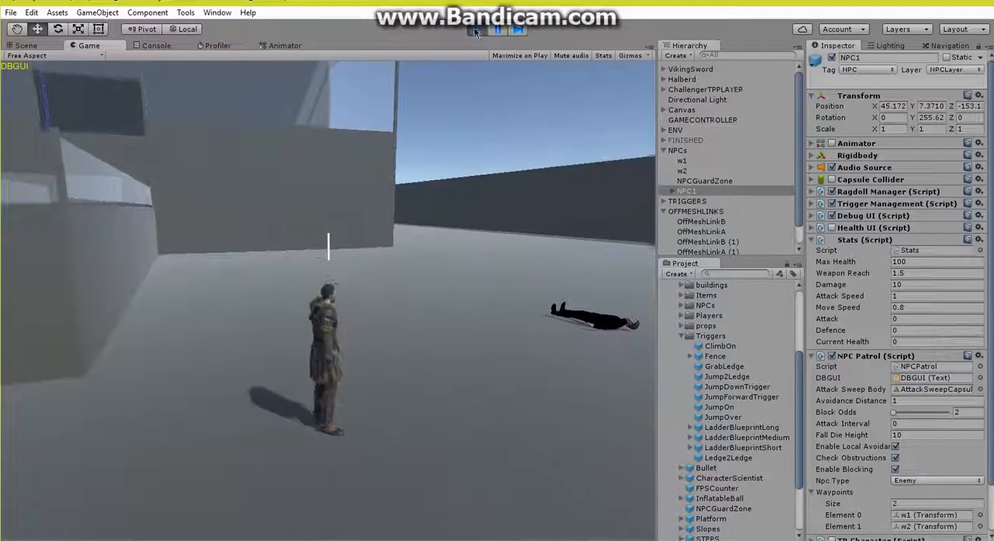
Step: Stop playing, activate the FINISHED group in place of NPCs, TRIGGERS and OFFMESHLINKS, and hide the trigger renderers
left_click(476, 29)
right_click_drag(384, 246, 340, 240)
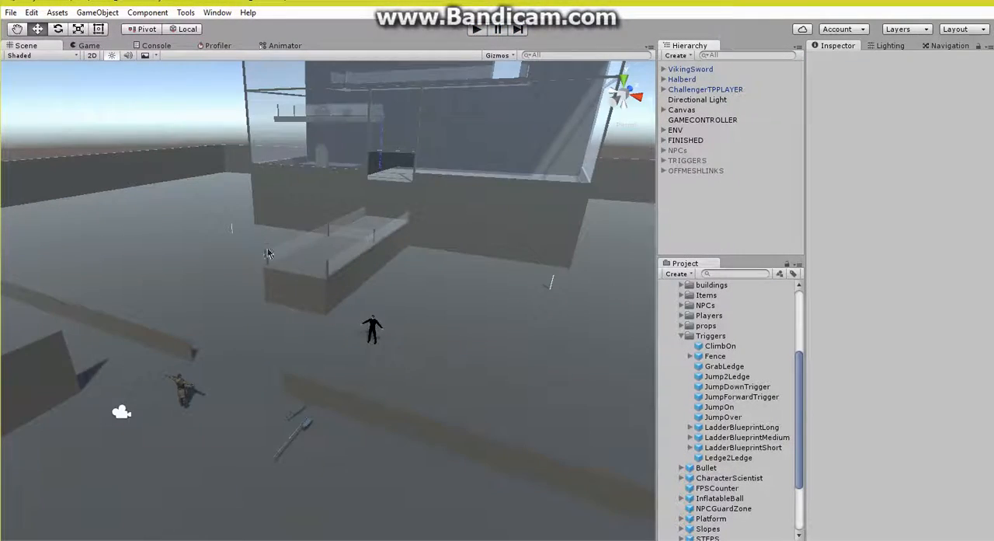
right_click_drag(269, 250, 278, 247)
key("w")
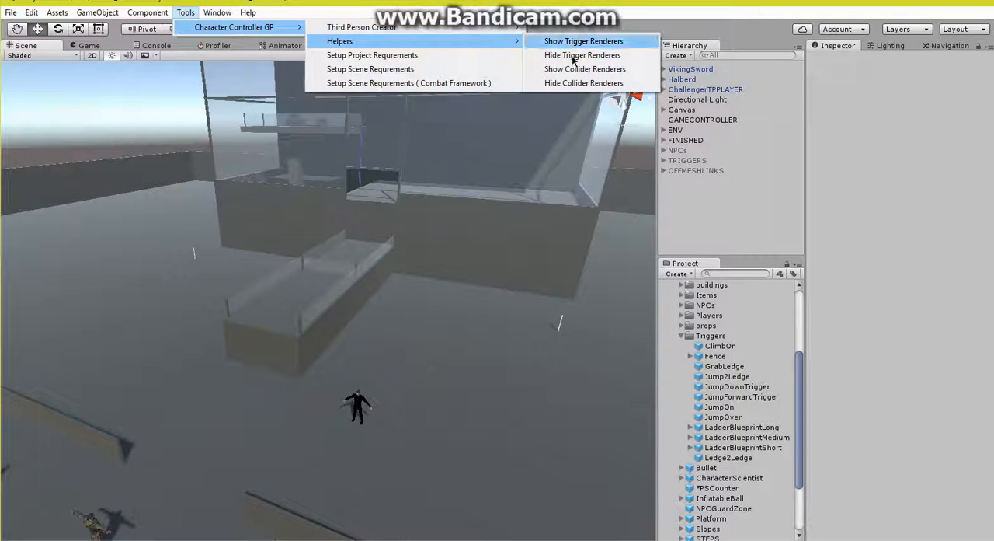
right_click_drag(369, 305, 466, 283)
key("w")
right_click_drag(769, 273, 92, 292)
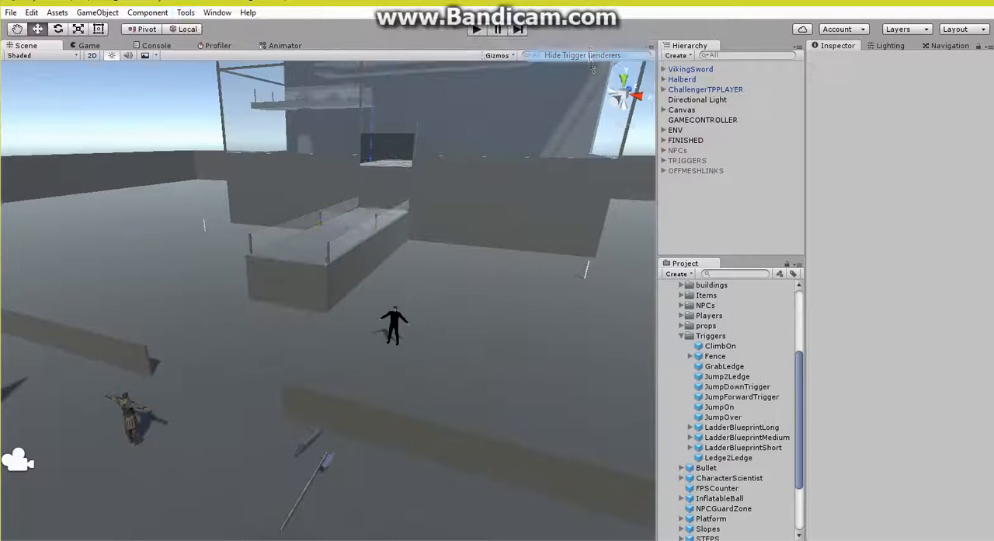
Step: Start play mode and take the player over the fenced platform and up through the building's opening to lure the NPC into chasing
left_click(477, 30)
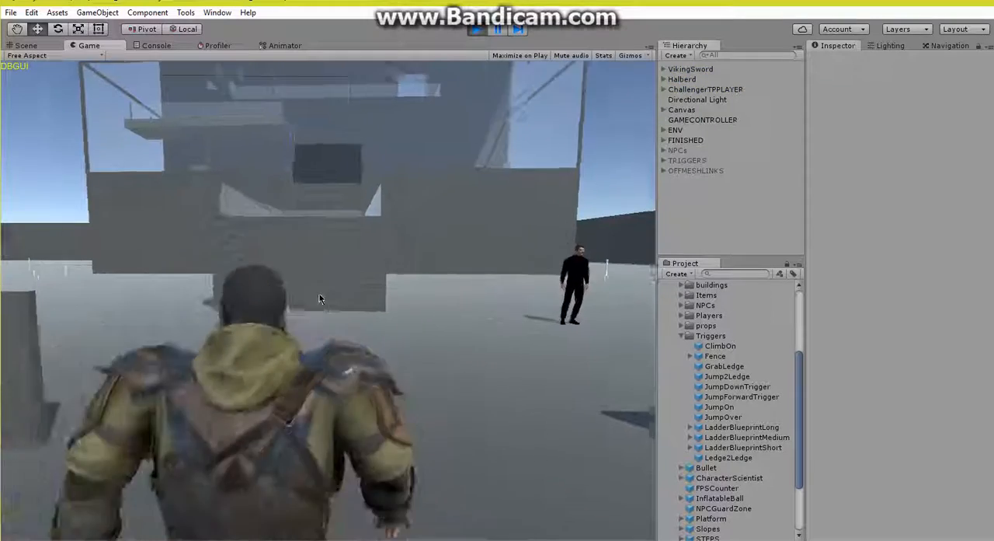
key("w")
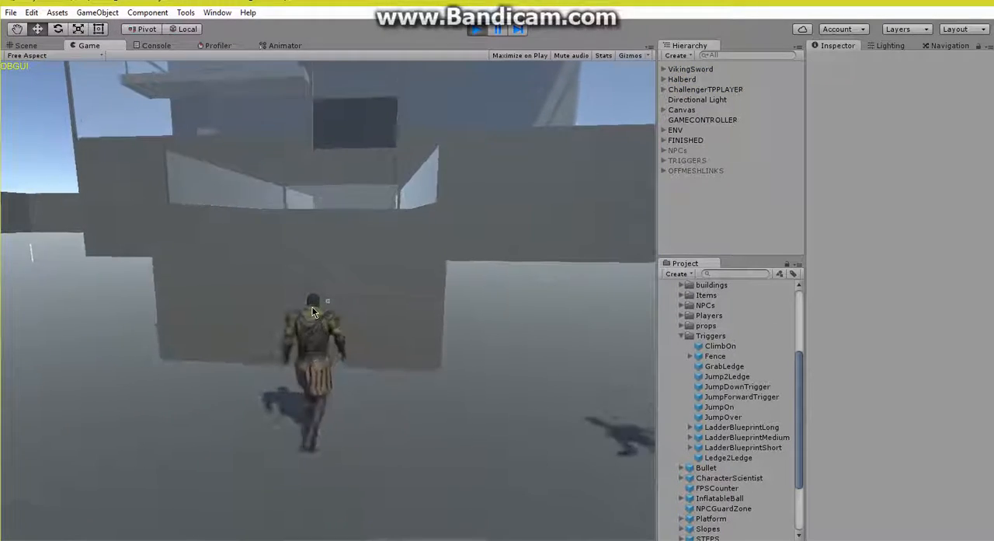
key("space")
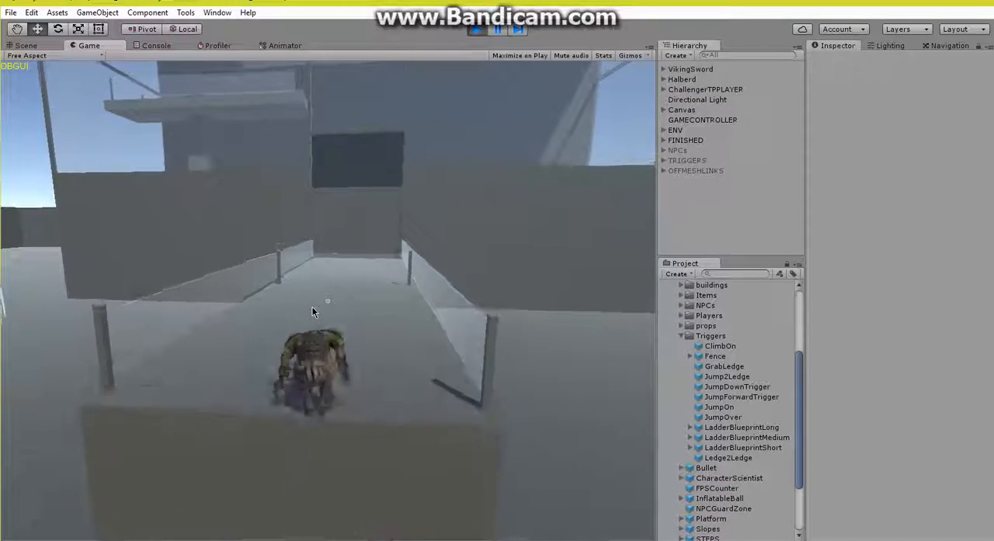
key("w")
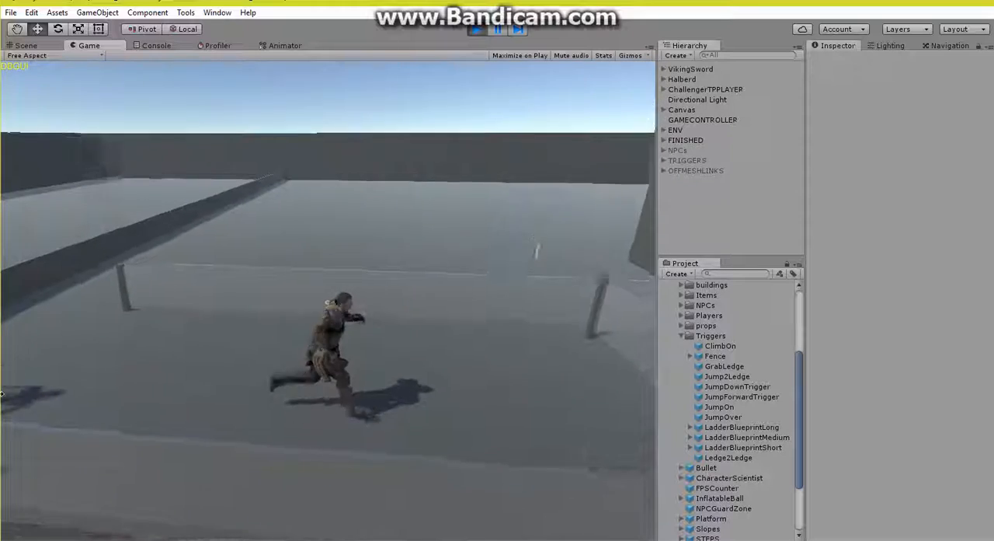
key("space")
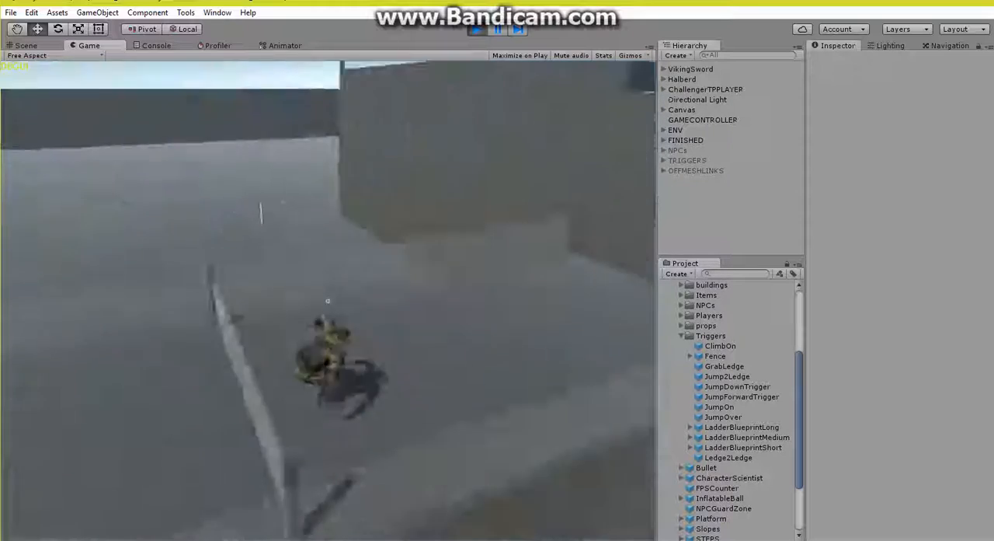
key("w")
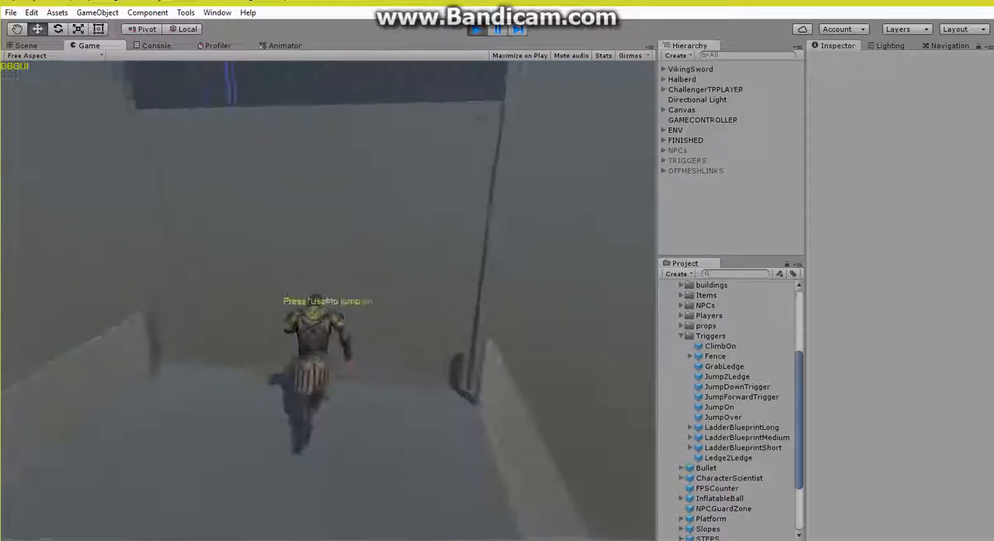
key("e")
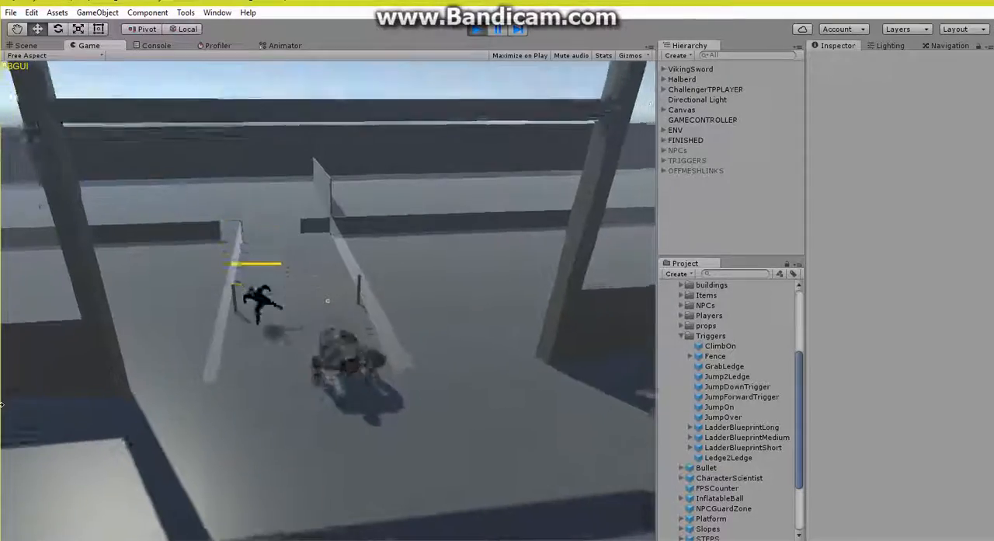
Step: Run the player across the building floor to the shaded area beyond the gap and wait for the NPC to follow
key("w")
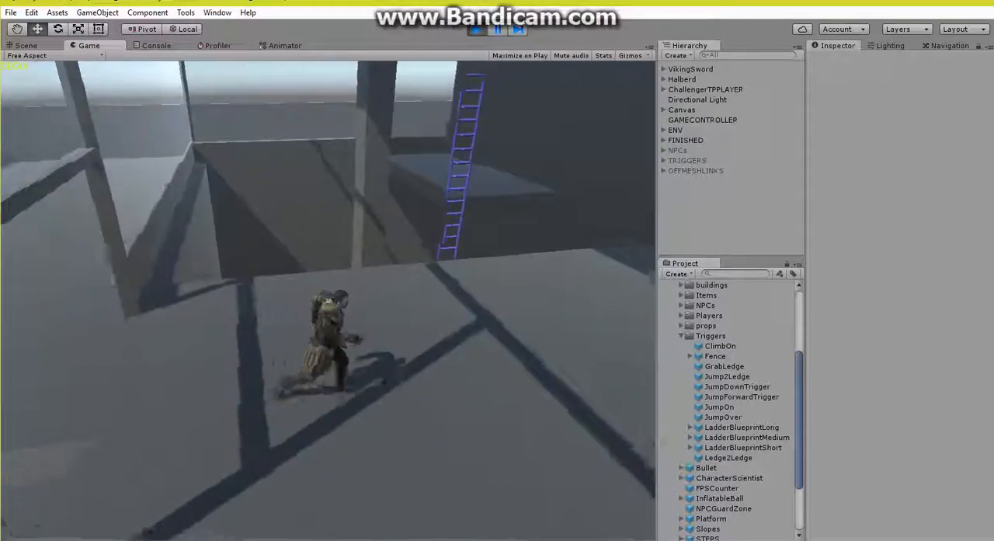
key("w")
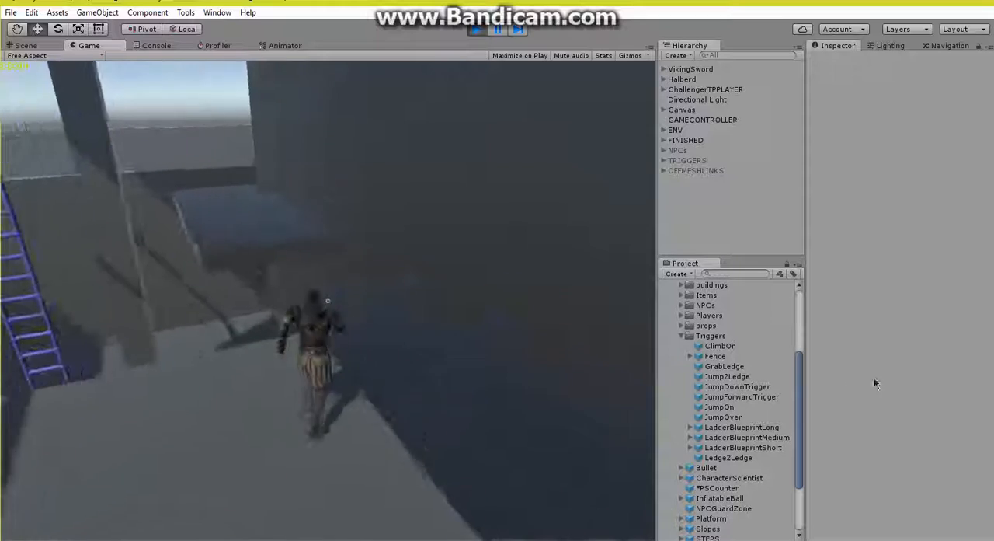
key("w")
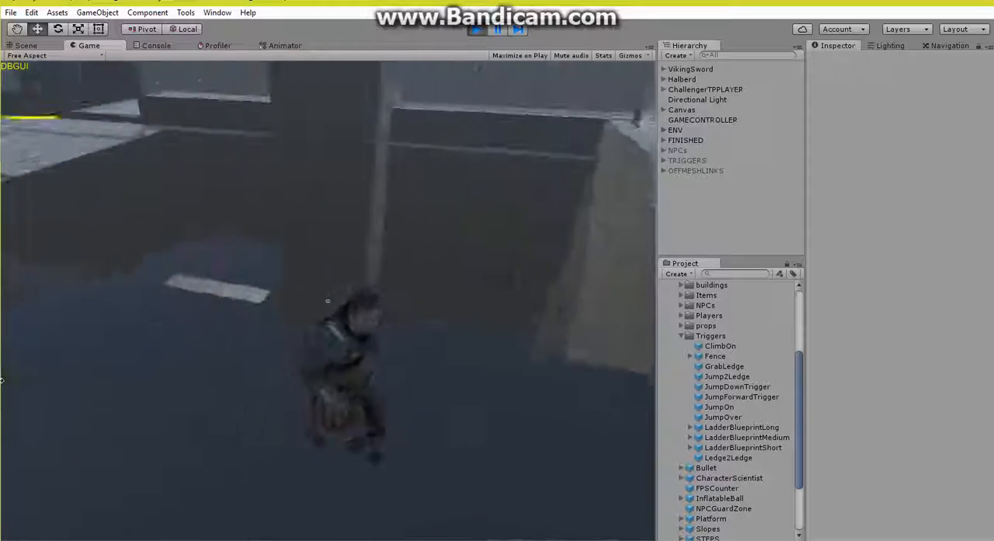
key("w")
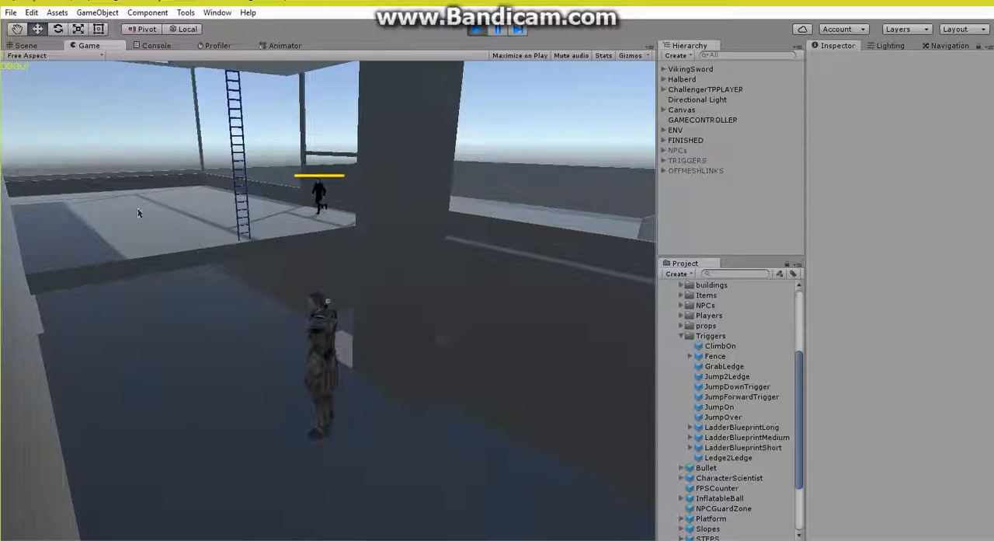
key("s")
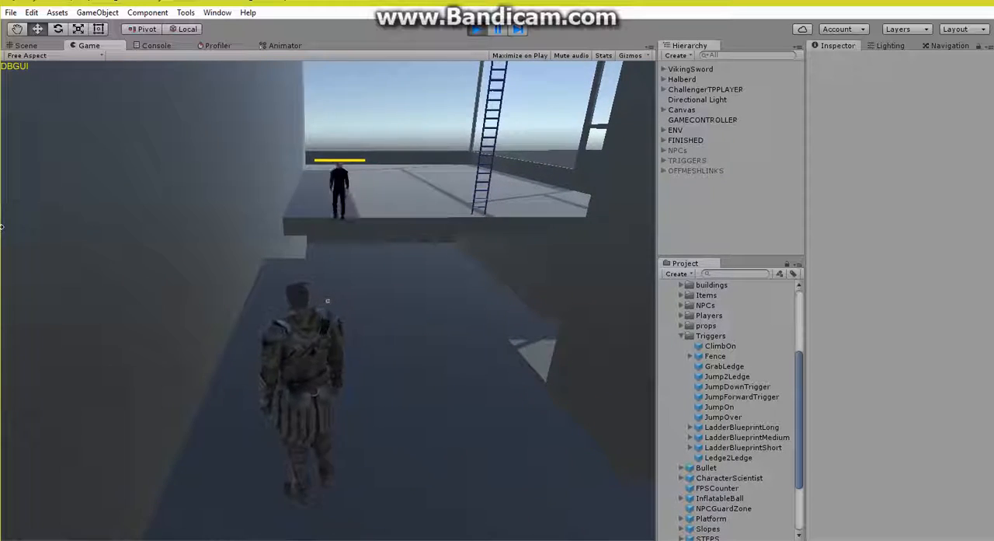
Step: Lead the NPC back across the gap to the main floor, then jump down to the lower level to test its descent
key("w")
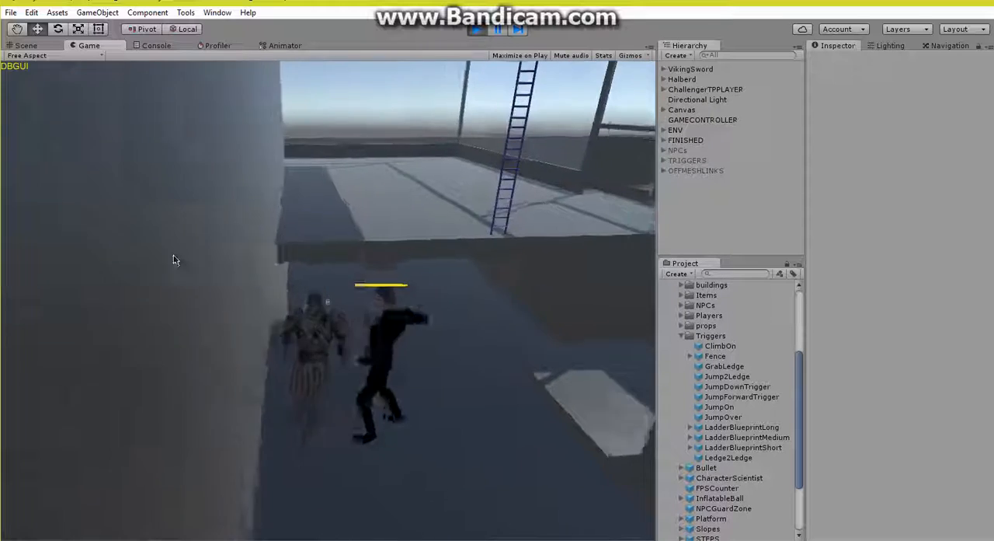
key("space")
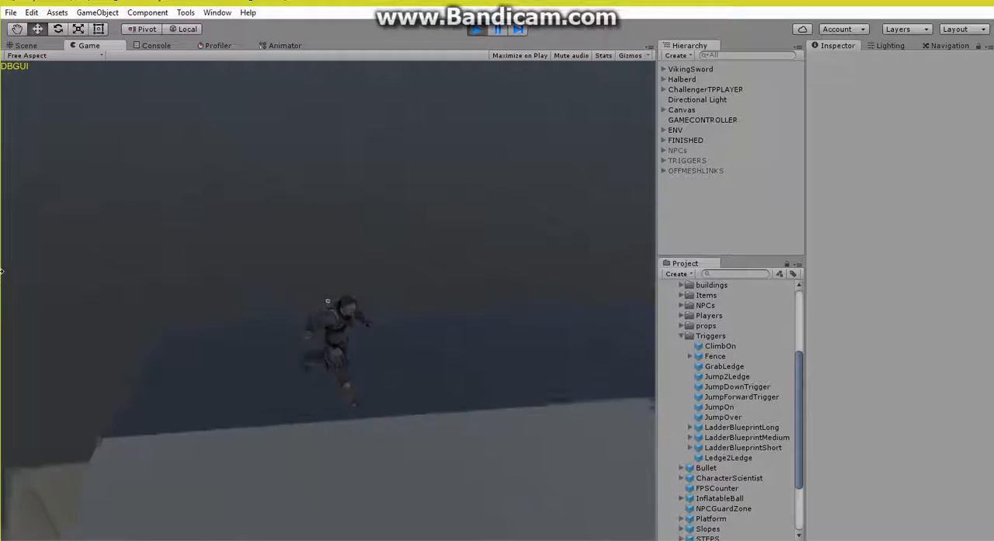
key("s")
key("w")
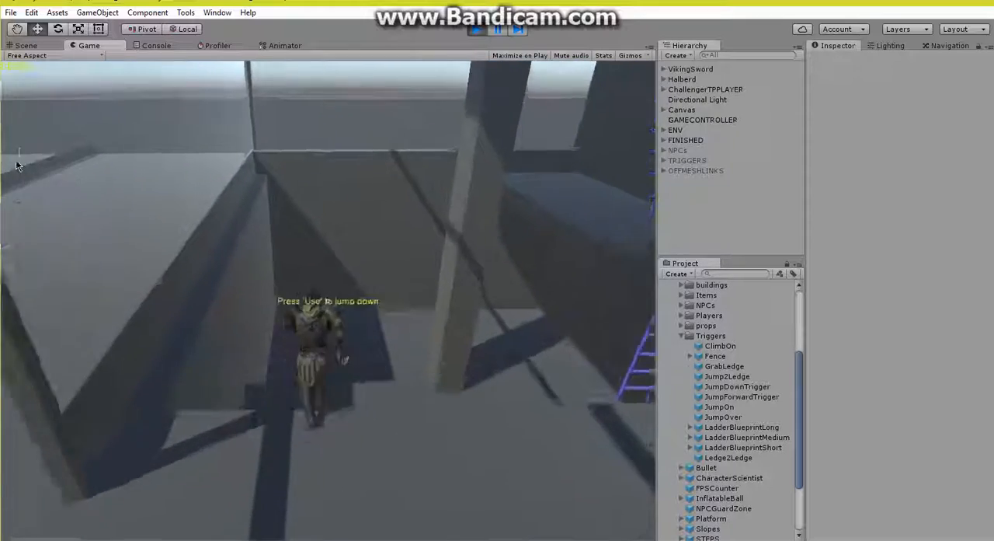
key("space")
key("w")
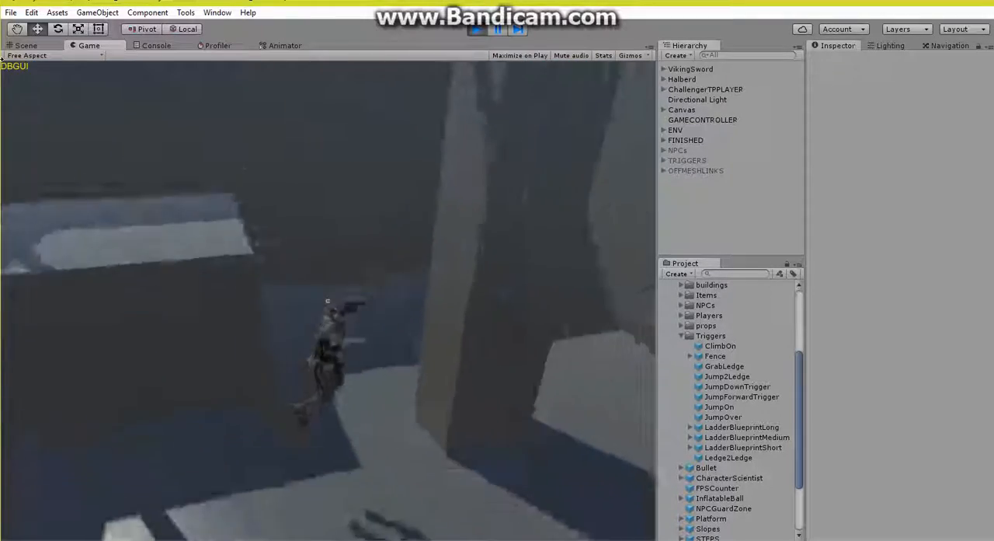
key("d")
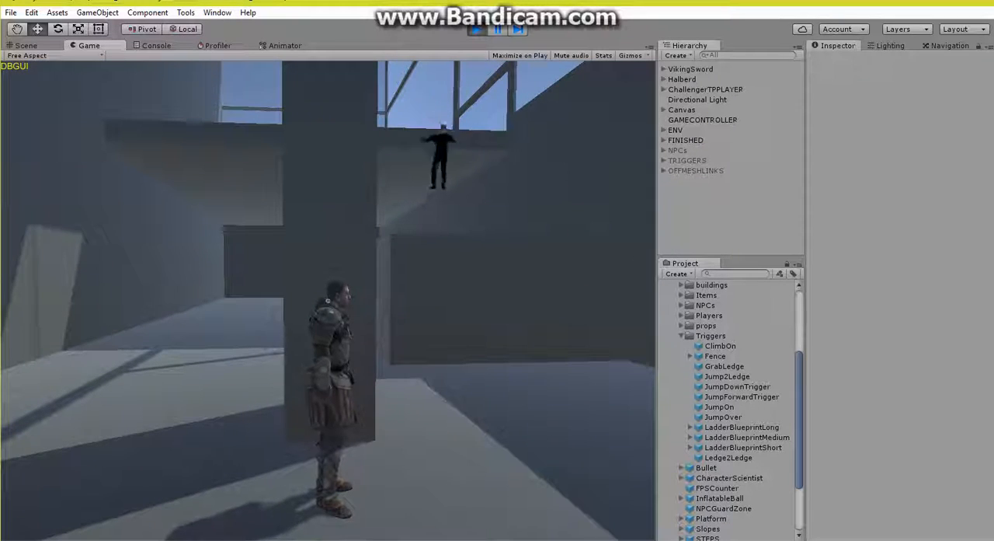
key("w")
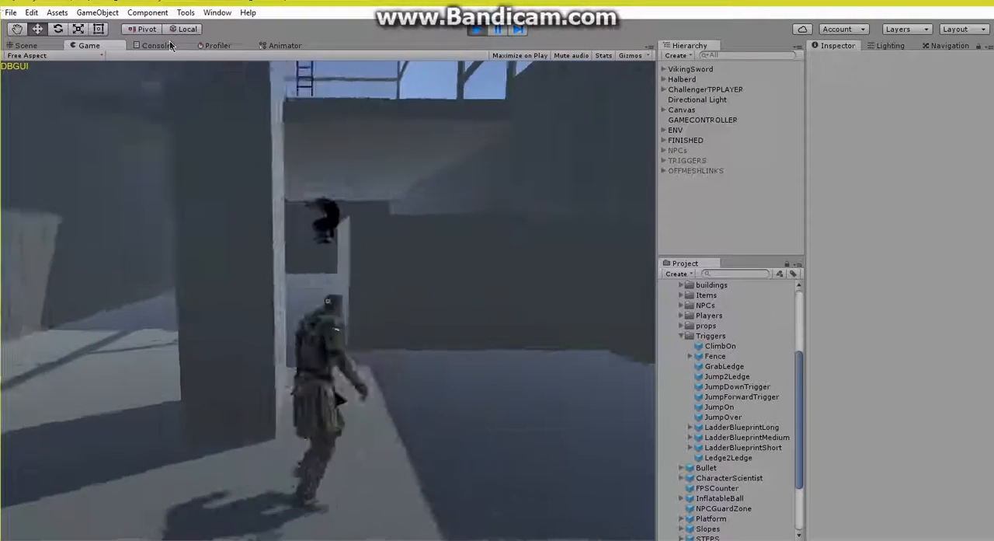
Step: Jump up from the lower level block and climb the ledge back onto the main floor with the NPC in pursuit
key("space")
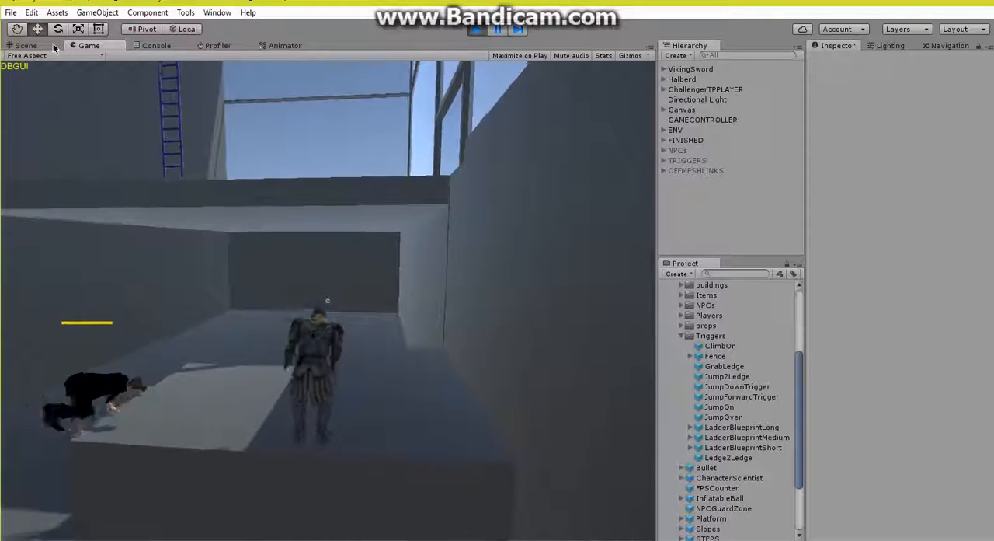
key("space")
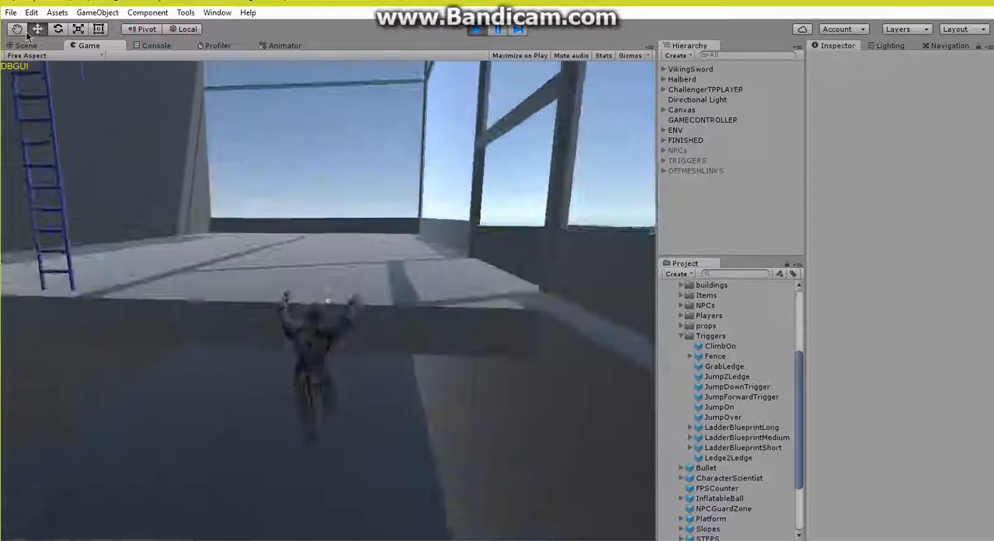
key("w")
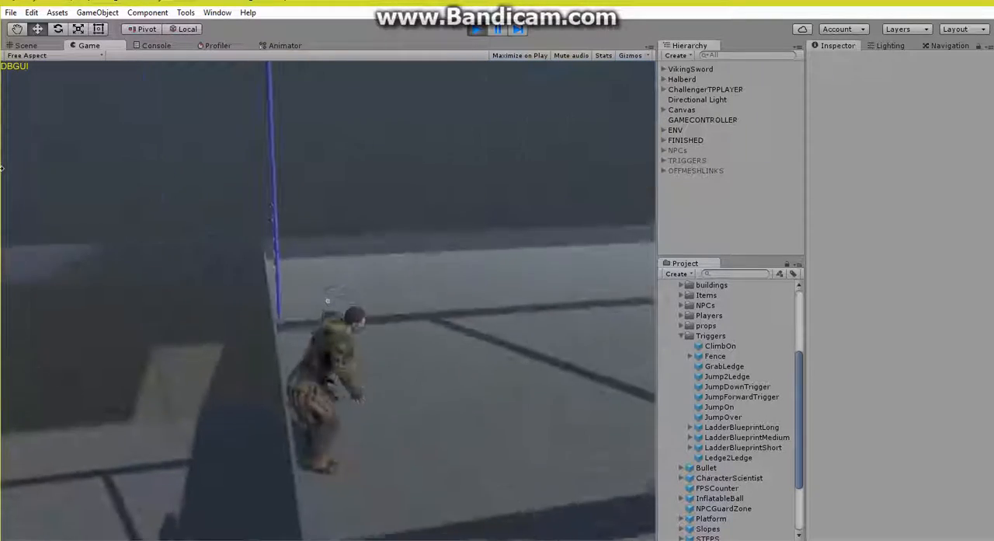
Step: Climb the ladder from the main floor to the upper platform while watching the NPC's pursuit from below
key("w")
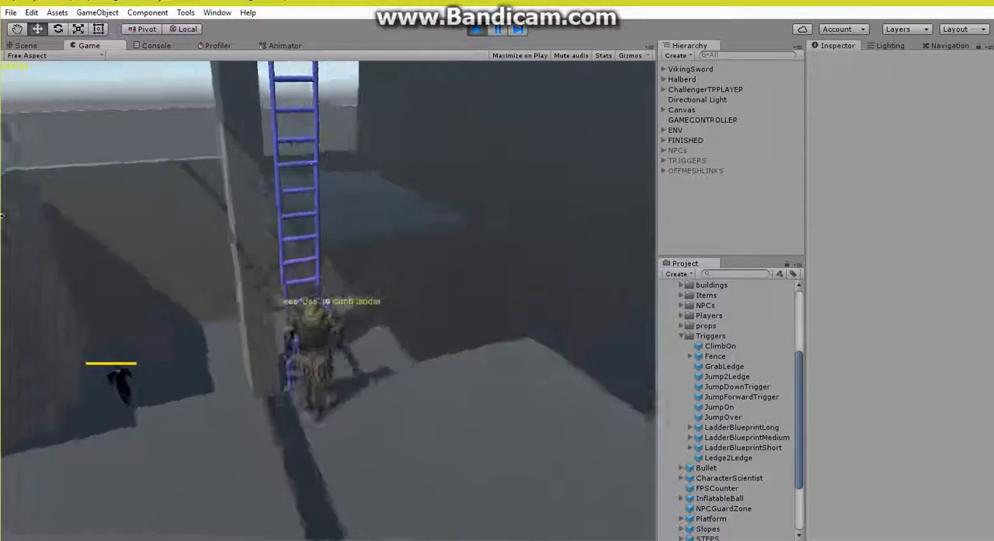
key("e")
key("w")
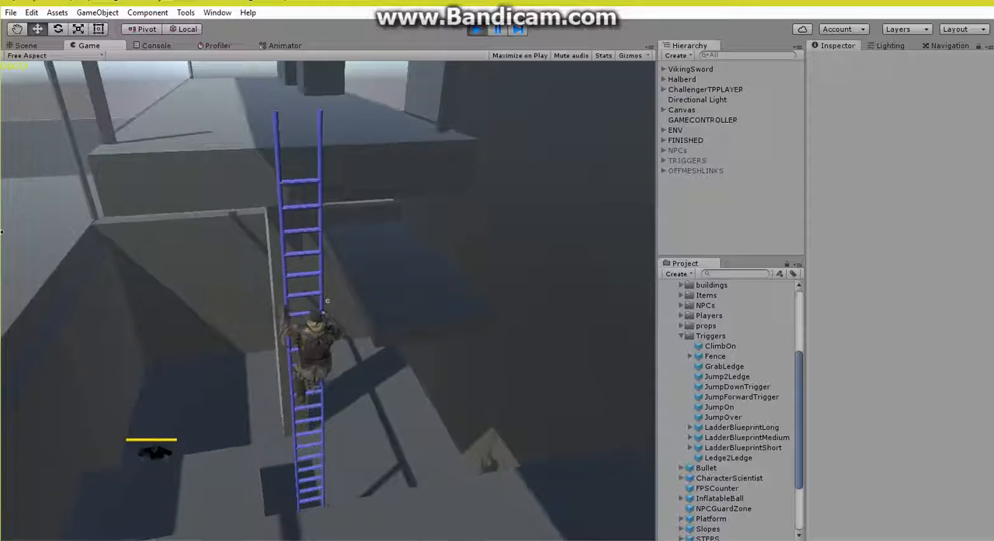
key("w")
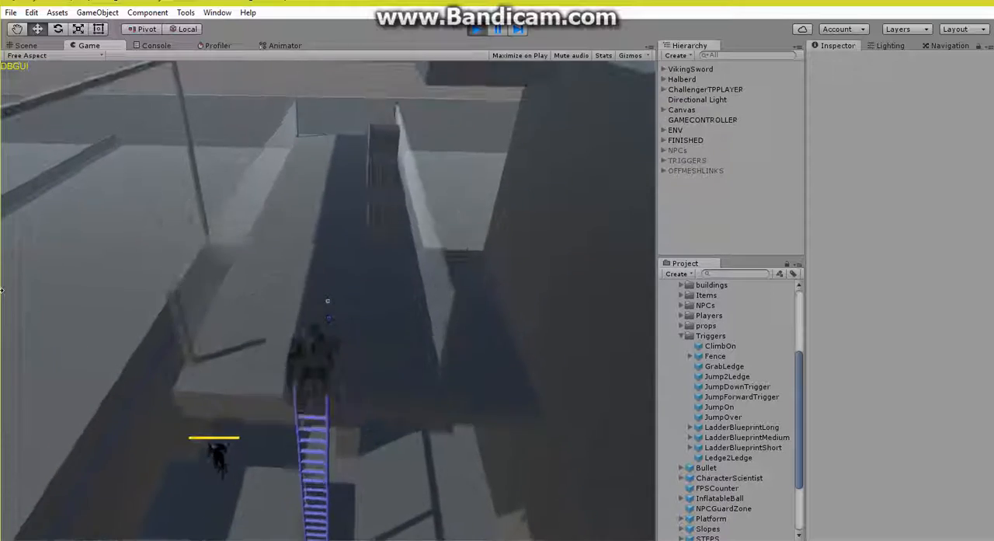
key("w")
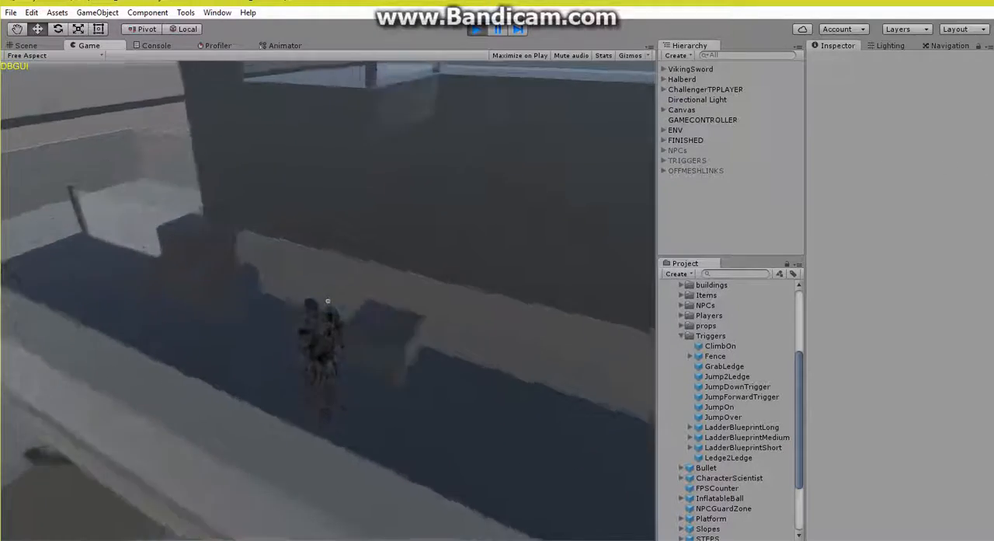
Step: Take the player over the stacked blocks onto the highest walkway and watch how the NPC follows up
key("w")
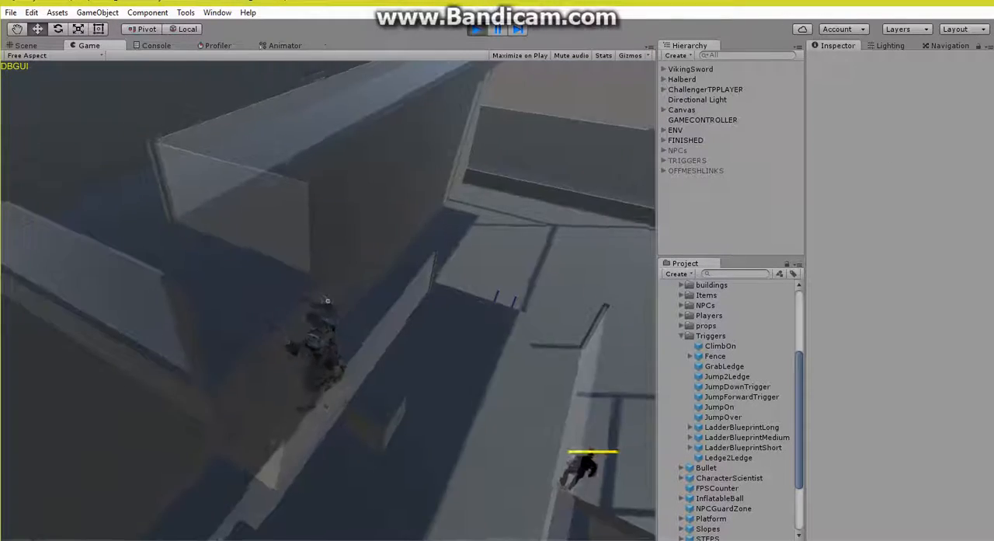
key("w")
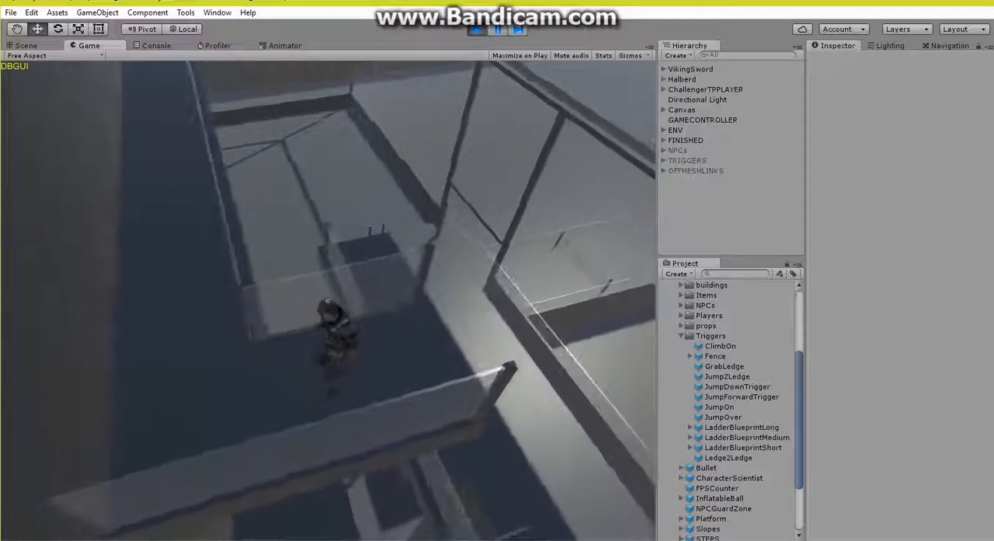
key("w")
Step: Run the player along the highest walkway beside the wall and let the NPC catch up
key("w")
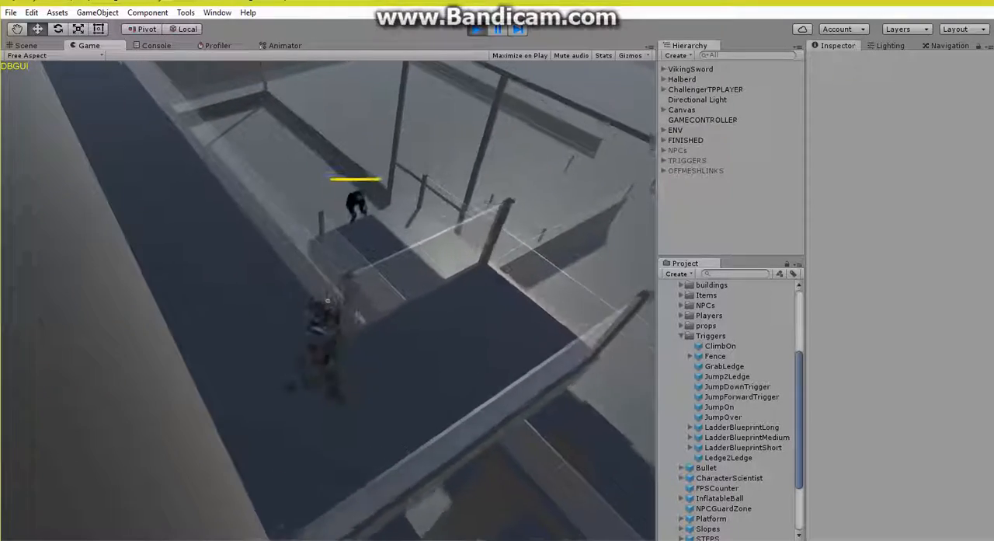
key("w")
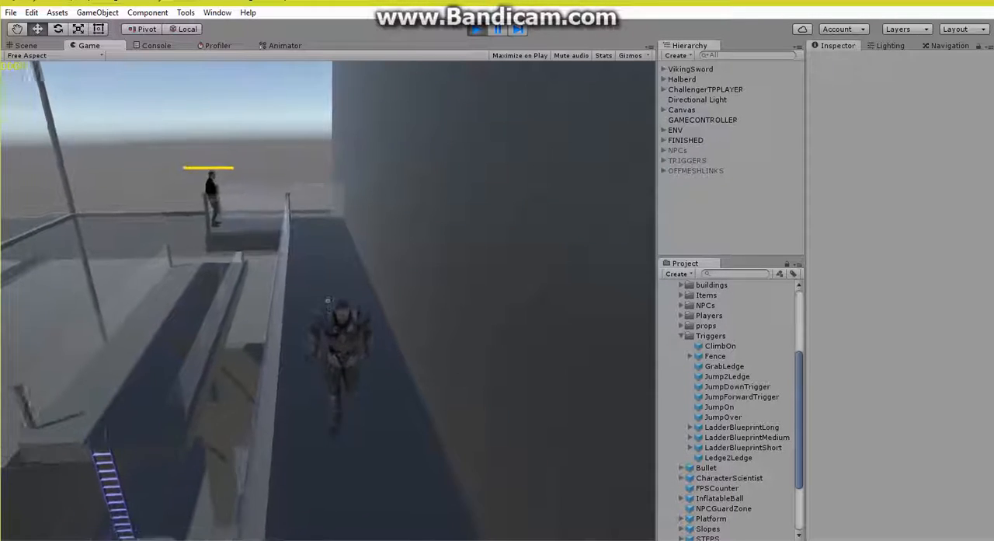
key("w")
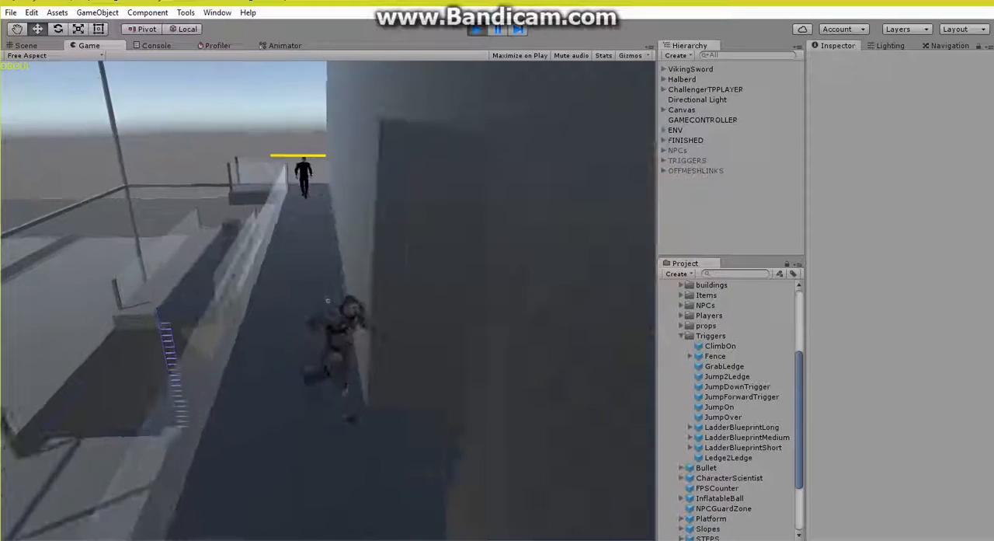
key("w")
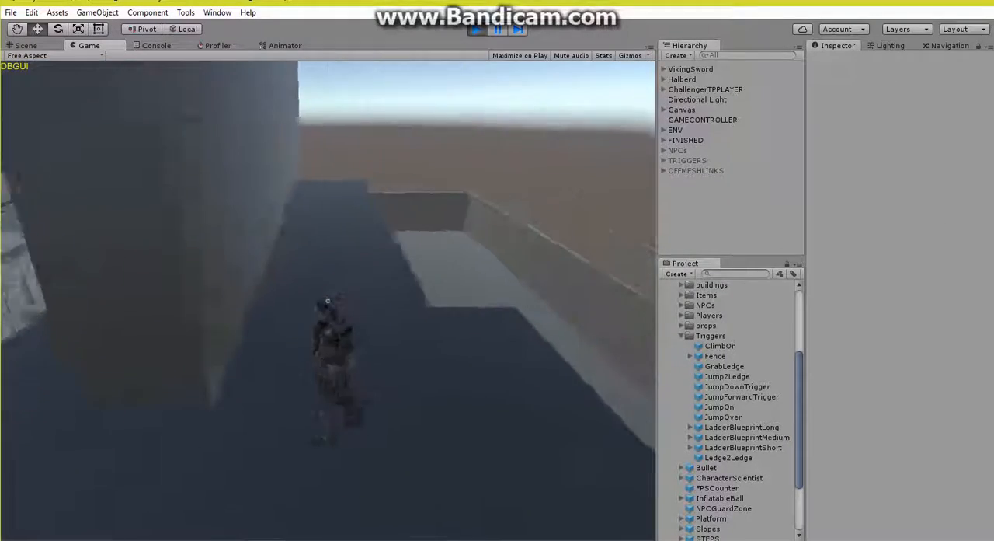
key("w")
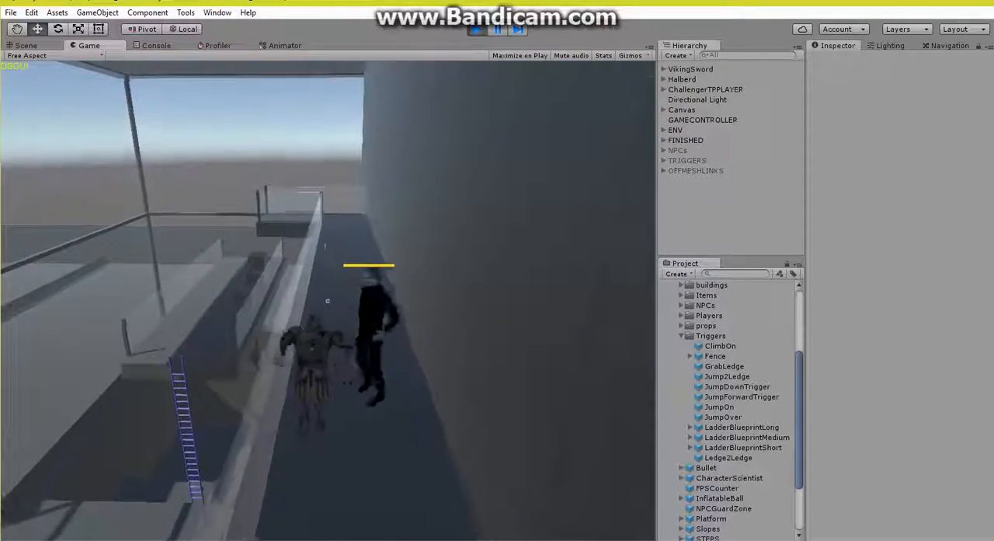
Step: Lead the NPC back along the walkway and down over the blocks to the top of the ladder
key("w")
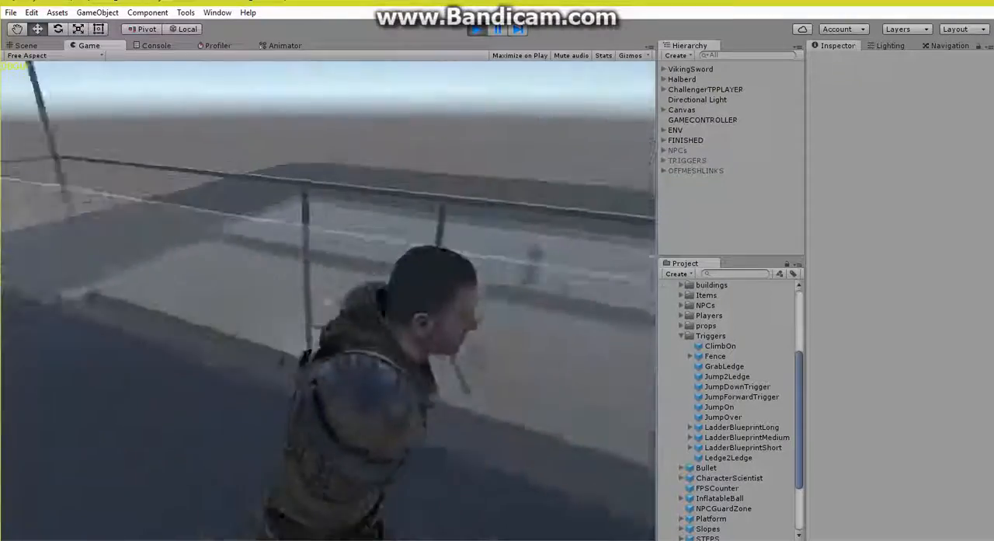
key("w")
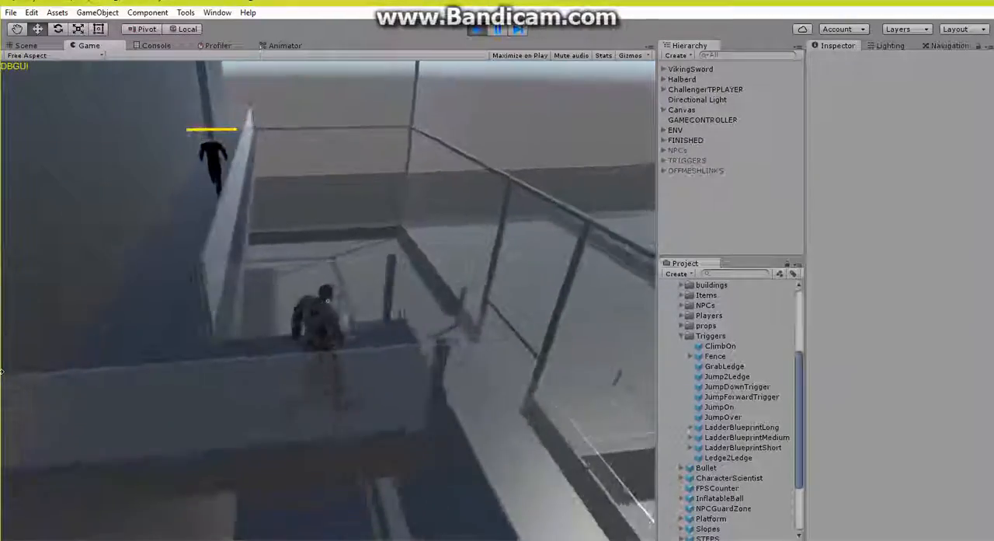
key("w")
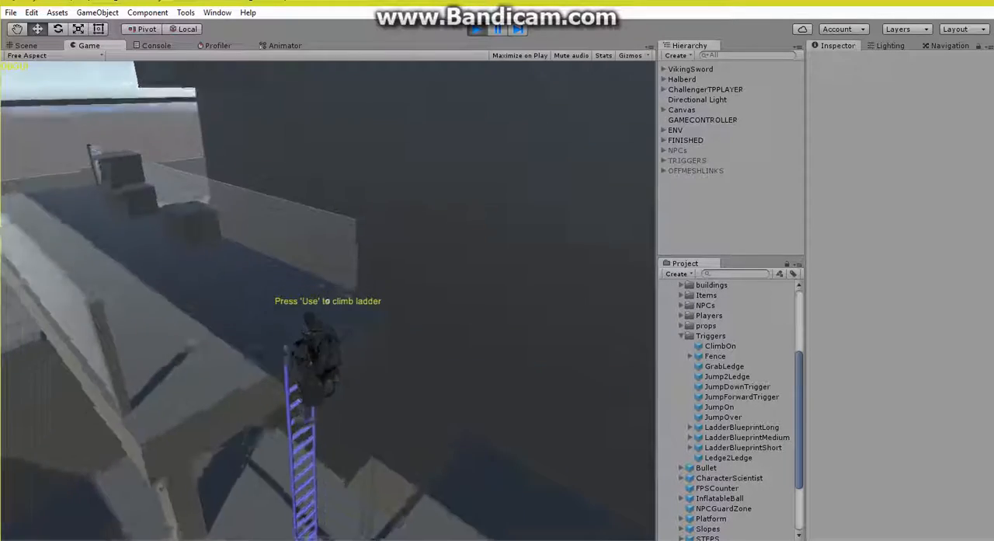
Step: Climb down the ladder to the main floor and back the player away while watching the NPC on the platform above
key("e")
key("s")
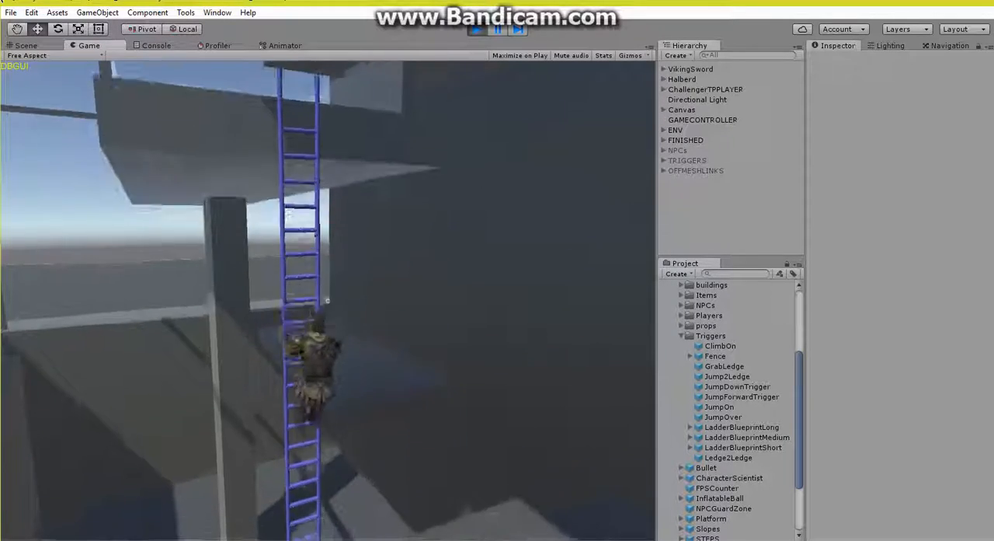
key("s")
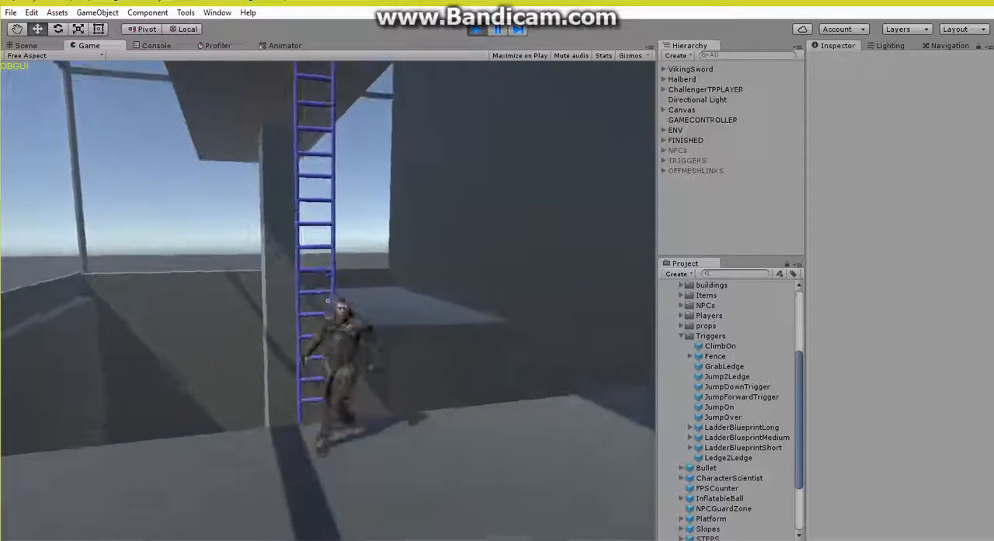
key("s")
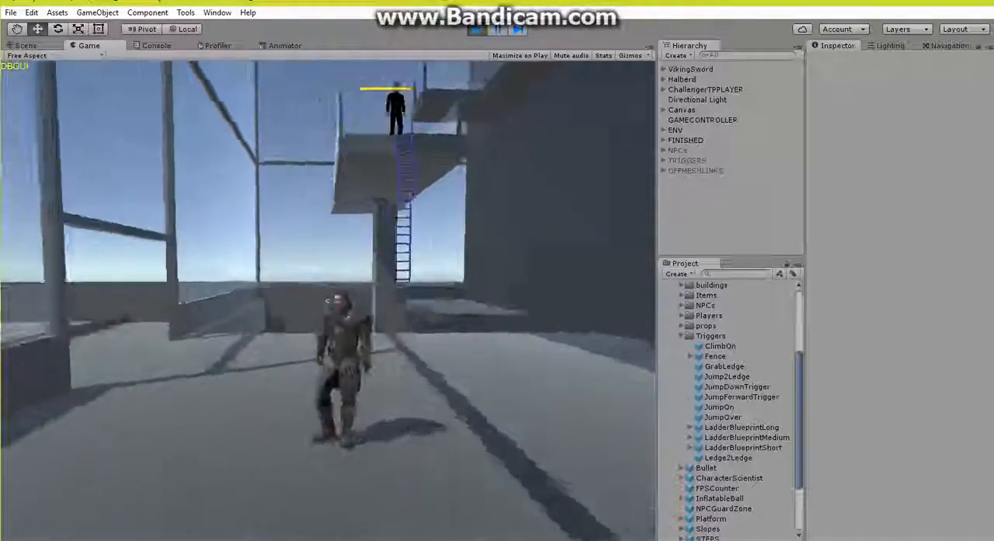
Step: Run the player off the main floor and jump down to the open ground outside the building
key("w")
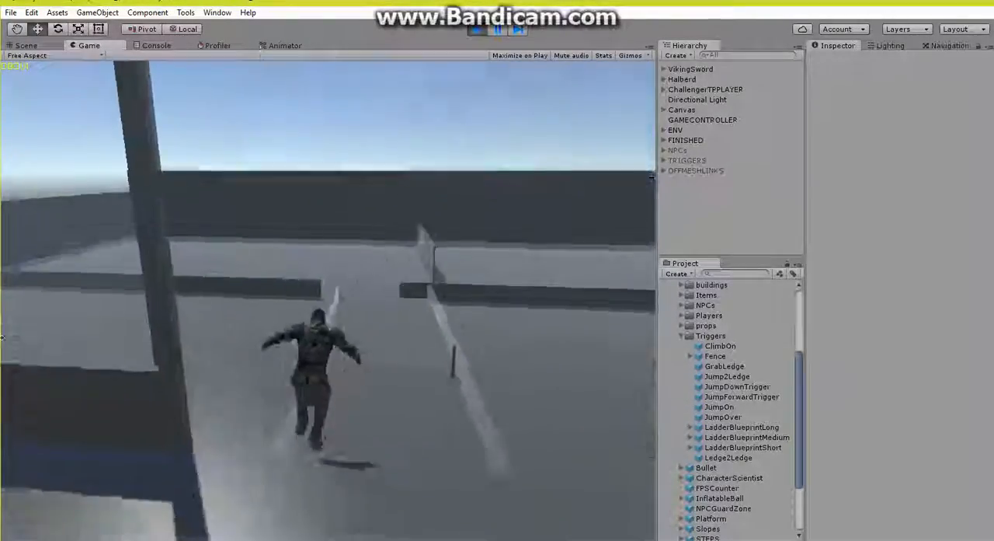
key("s")
key("space")
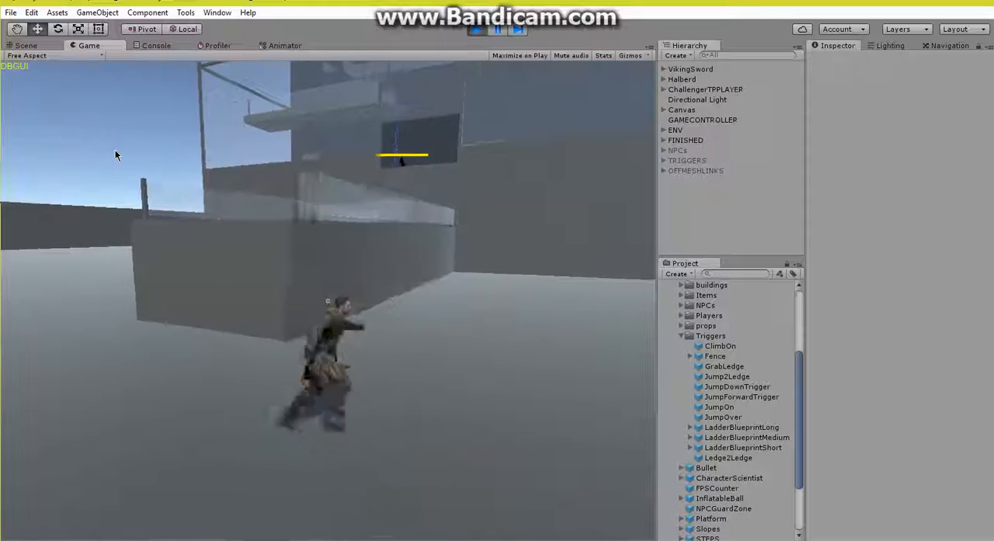
Step: Lead the NPC across the open ground past the low walls and watch its pursuit outside the building
key("s")
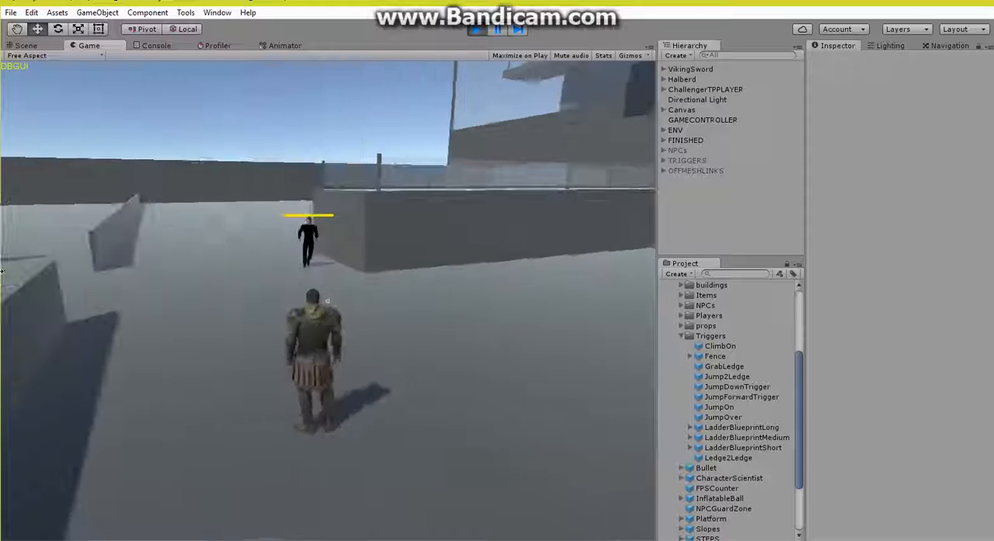
key("a")
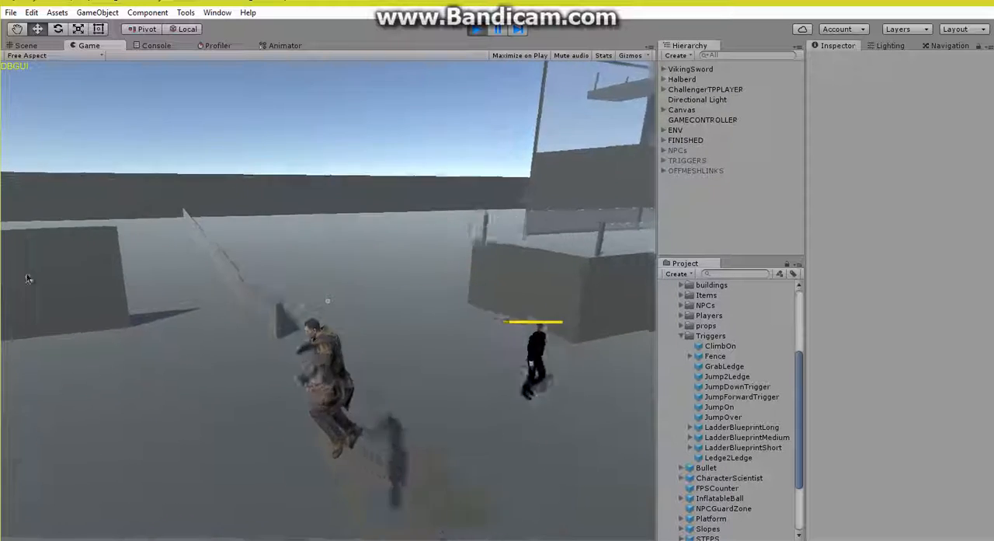
key("s")
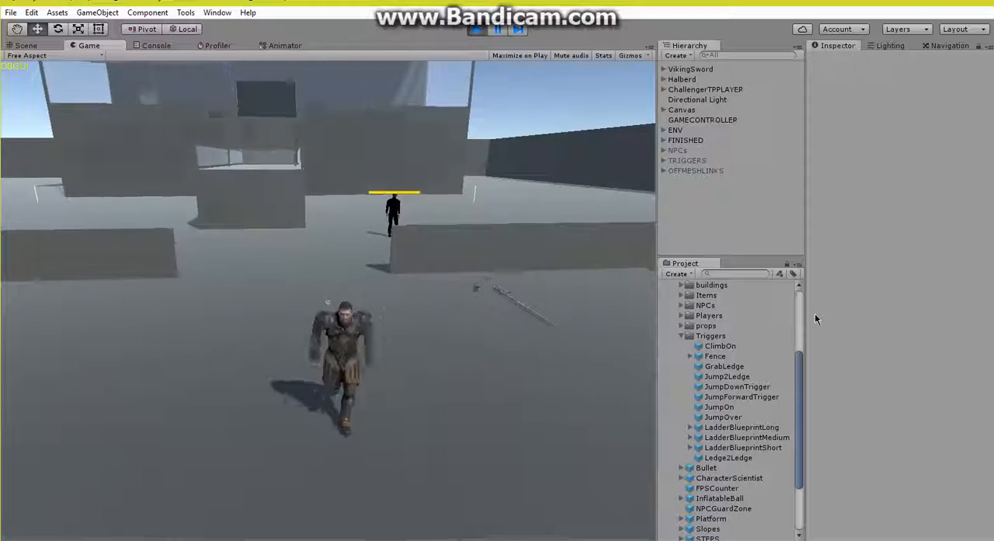
key("w")
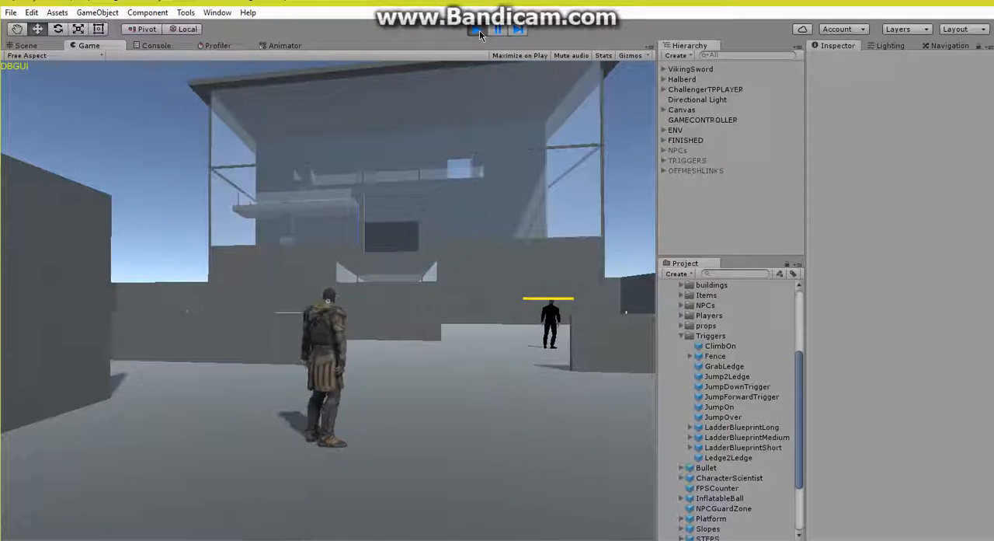
Step: Stop the play test and return to the level in the Scene view
left_click(479, 31)
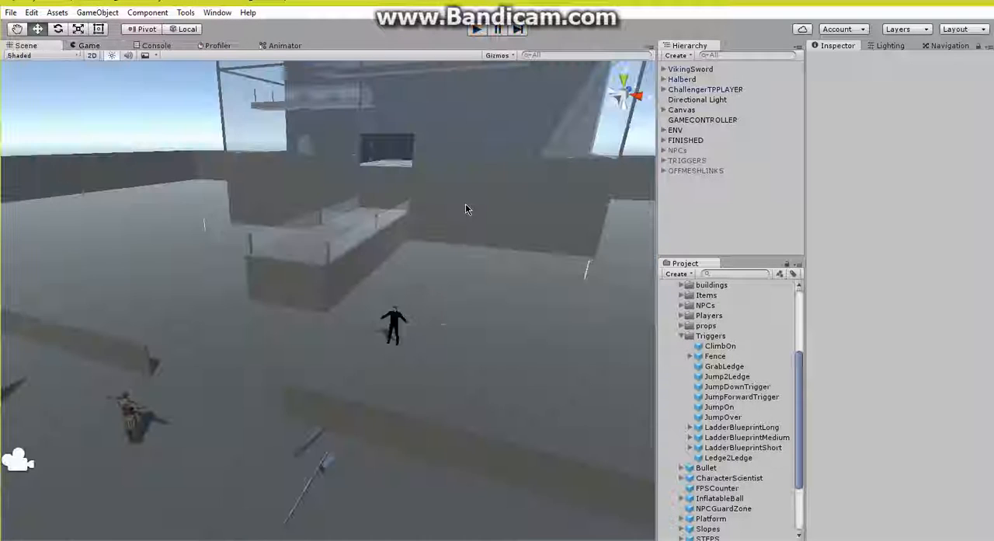
left_click_drag(465, 204, 422, 207, "alt")
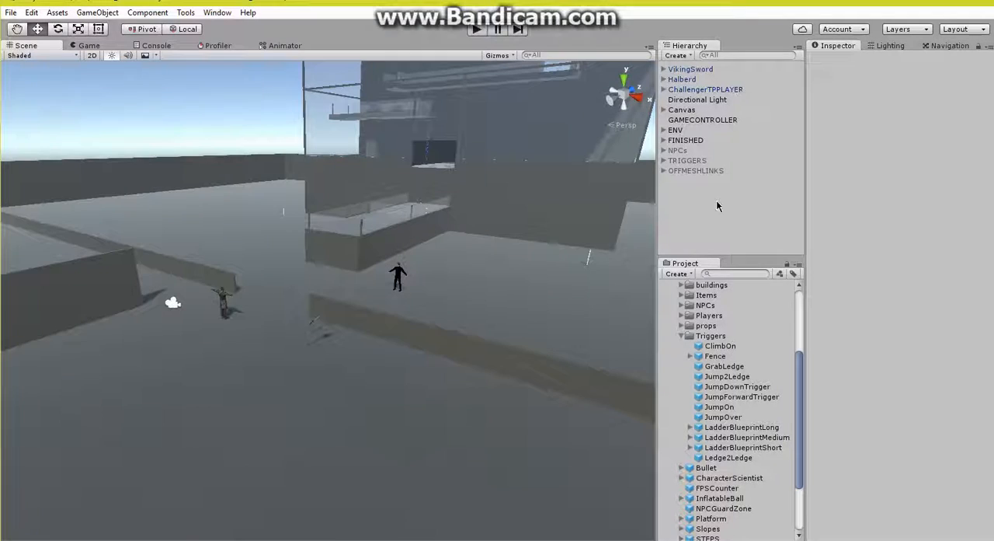